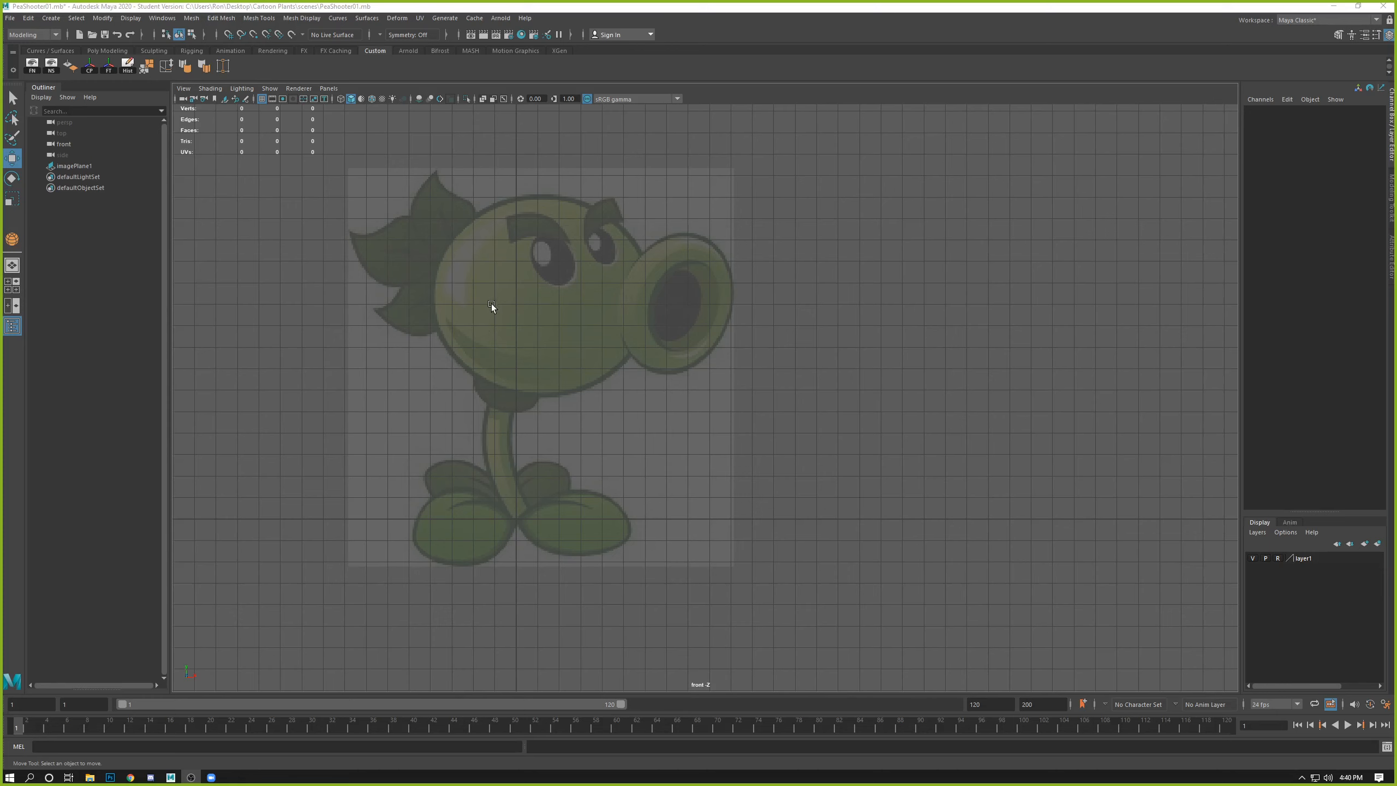
Step: Create a polygon sphere with a radius of about 4.8 and move it beside the plant reference, to X about 16.9
{"action": "left_click", "coordinate": [51, 17]}
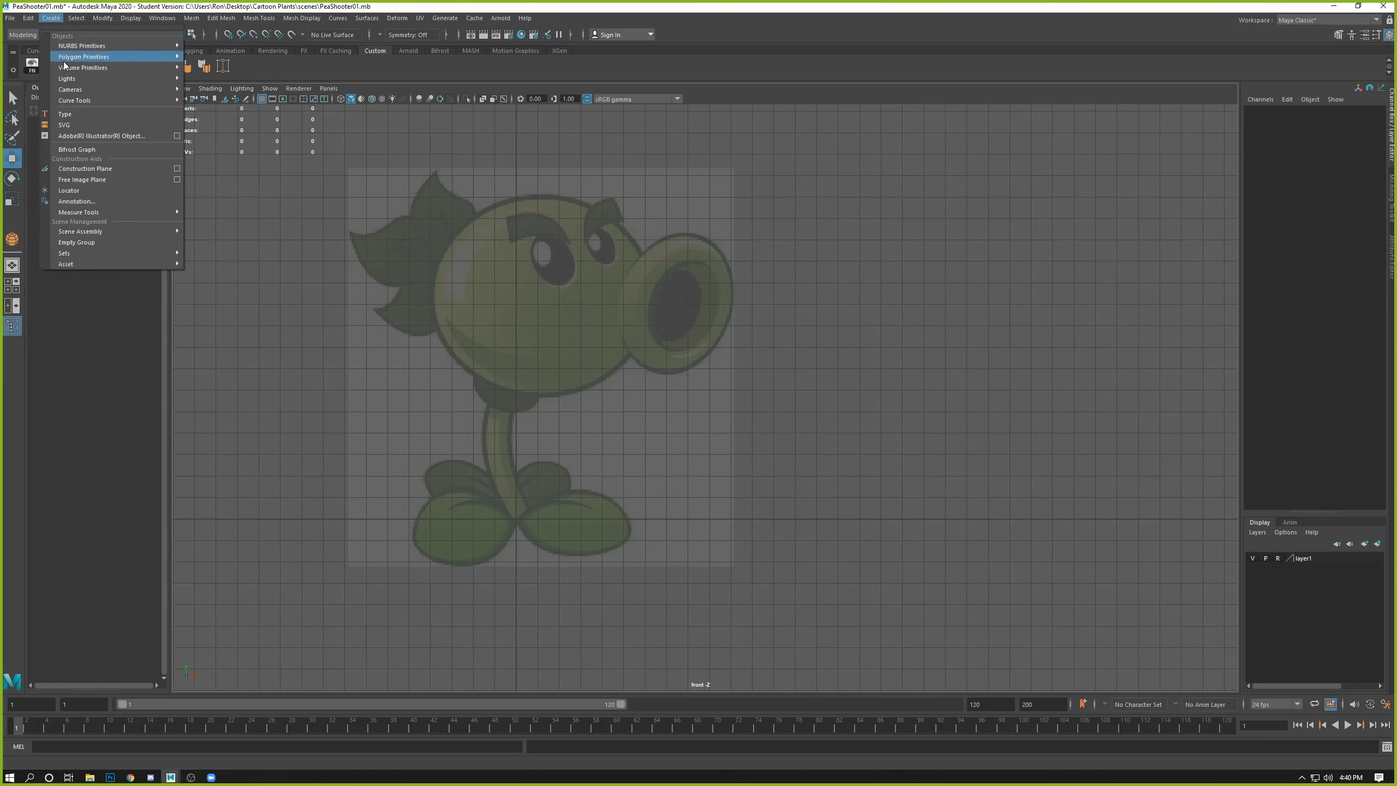
{"action": "mouse_move", "coordinate": [83, 56]}
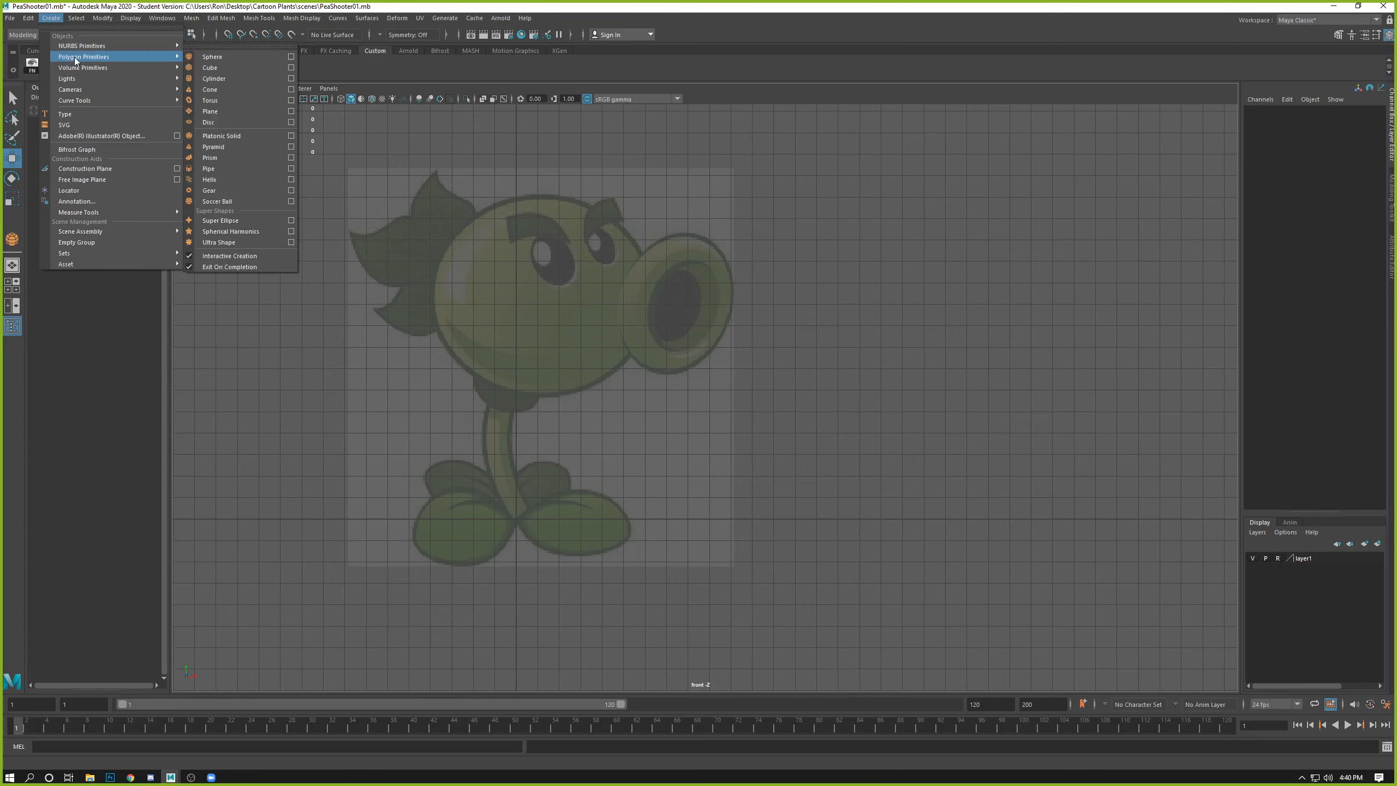
{"action": "left_click", "coordinate": [225, 59]}
{"action": "left_click_drag", "start_coordinate": [836, 345], "coordinate": [904, 453]}
{"action": "left_click_drag", "start_coordinate": [854, 350], "coordinate": [543, 302]}
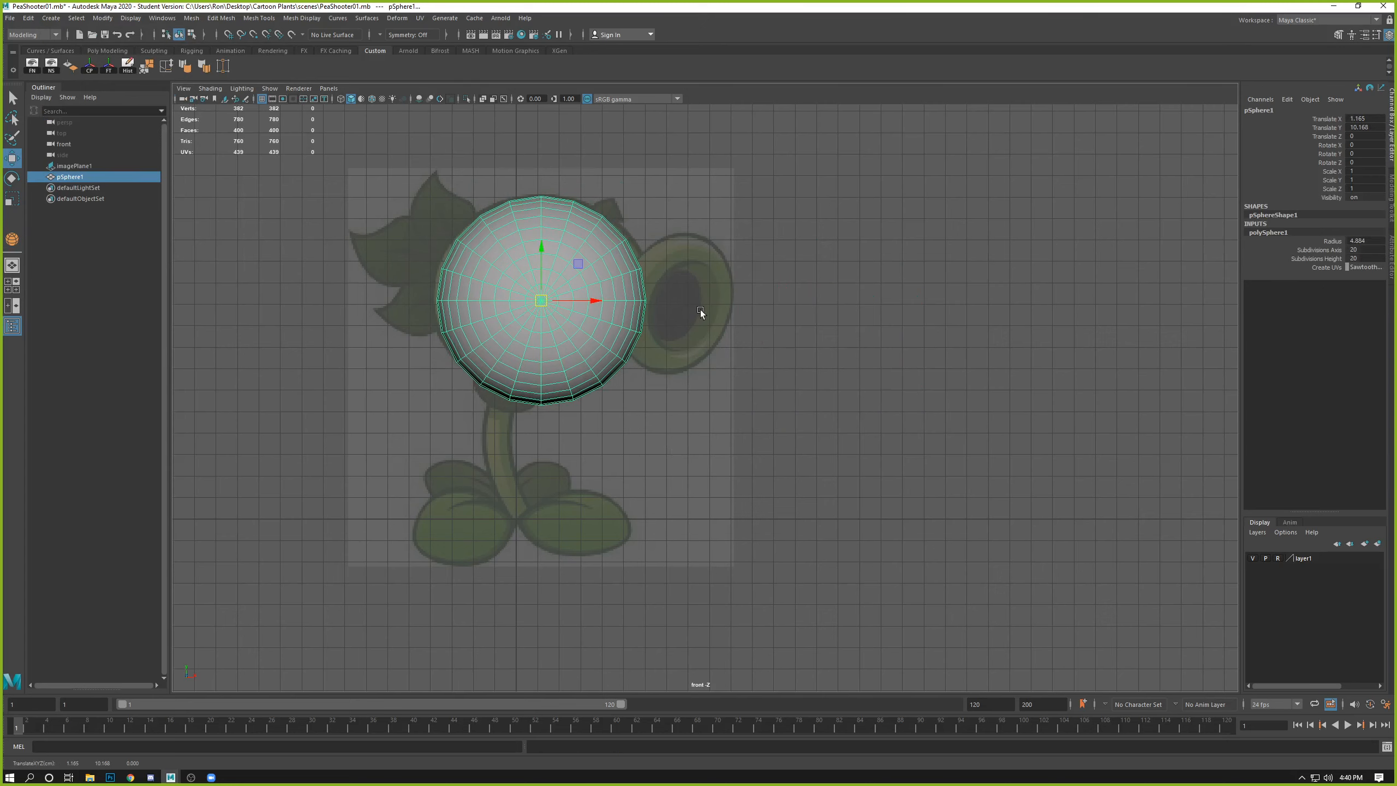
{"action": "left_click_drag", "start_coordinate": [591, 297], "coordinate": [589, 370]}
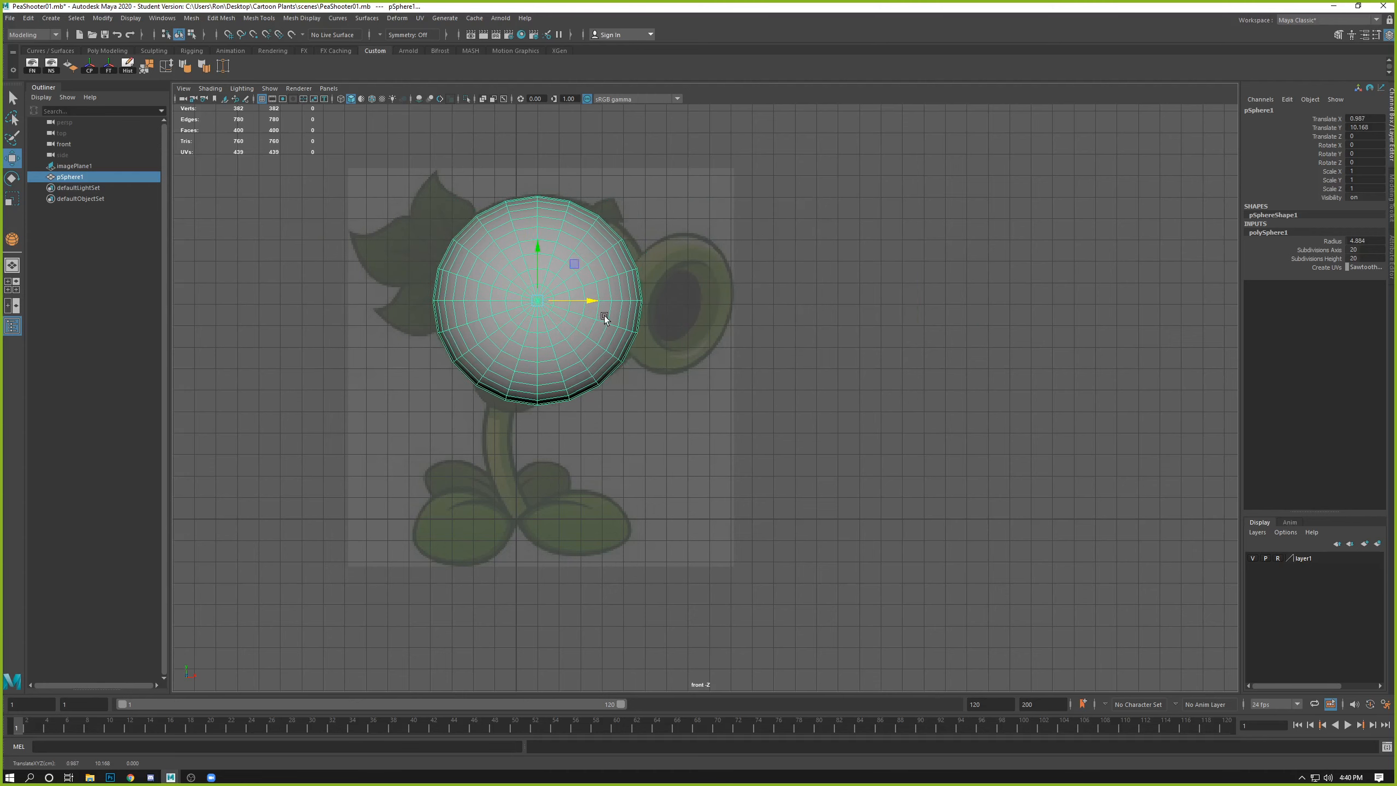
{"action": "left_click_drag", "start_coordinate": [594, 299], "coordinate": [937, 343]}
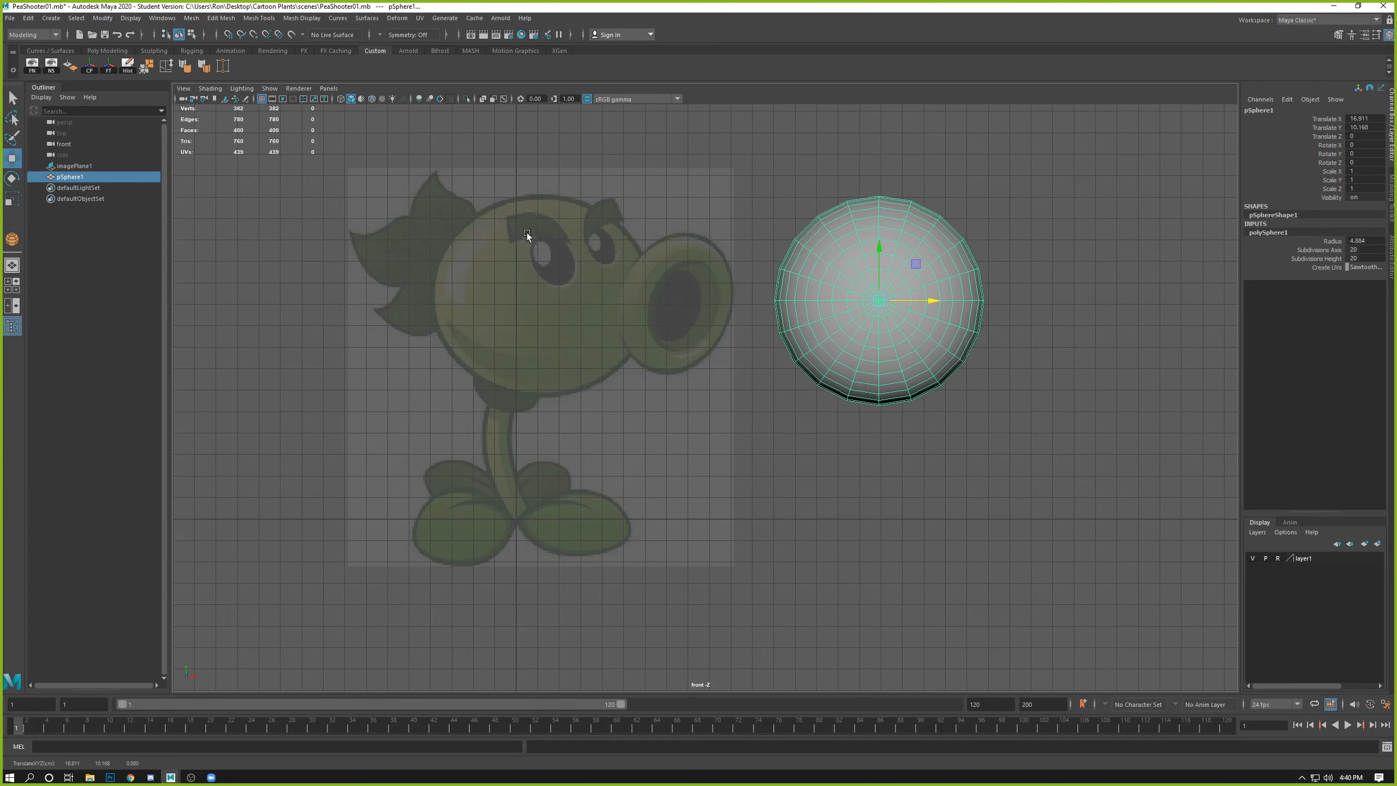
Step: Create a polygon cube in the perspective view, about 12.1 wide, 10 high and 10.2 deep, over the plant's head
{"action": "left_click", "coordinate": [48, 18]}
{"action": "mouse_move", "coordinate": [111, 57]}
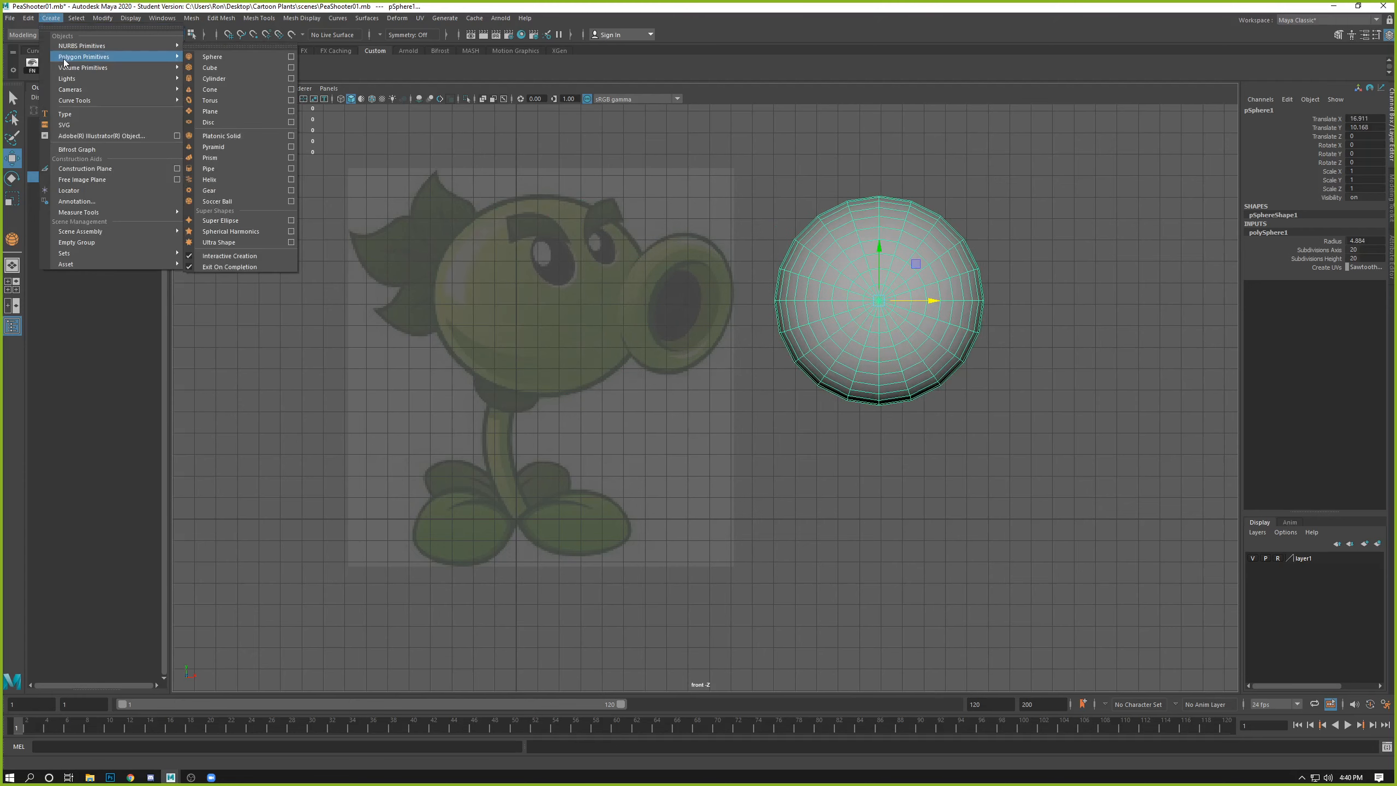
{"action": "left_click", "coordinate": [241, 67]}
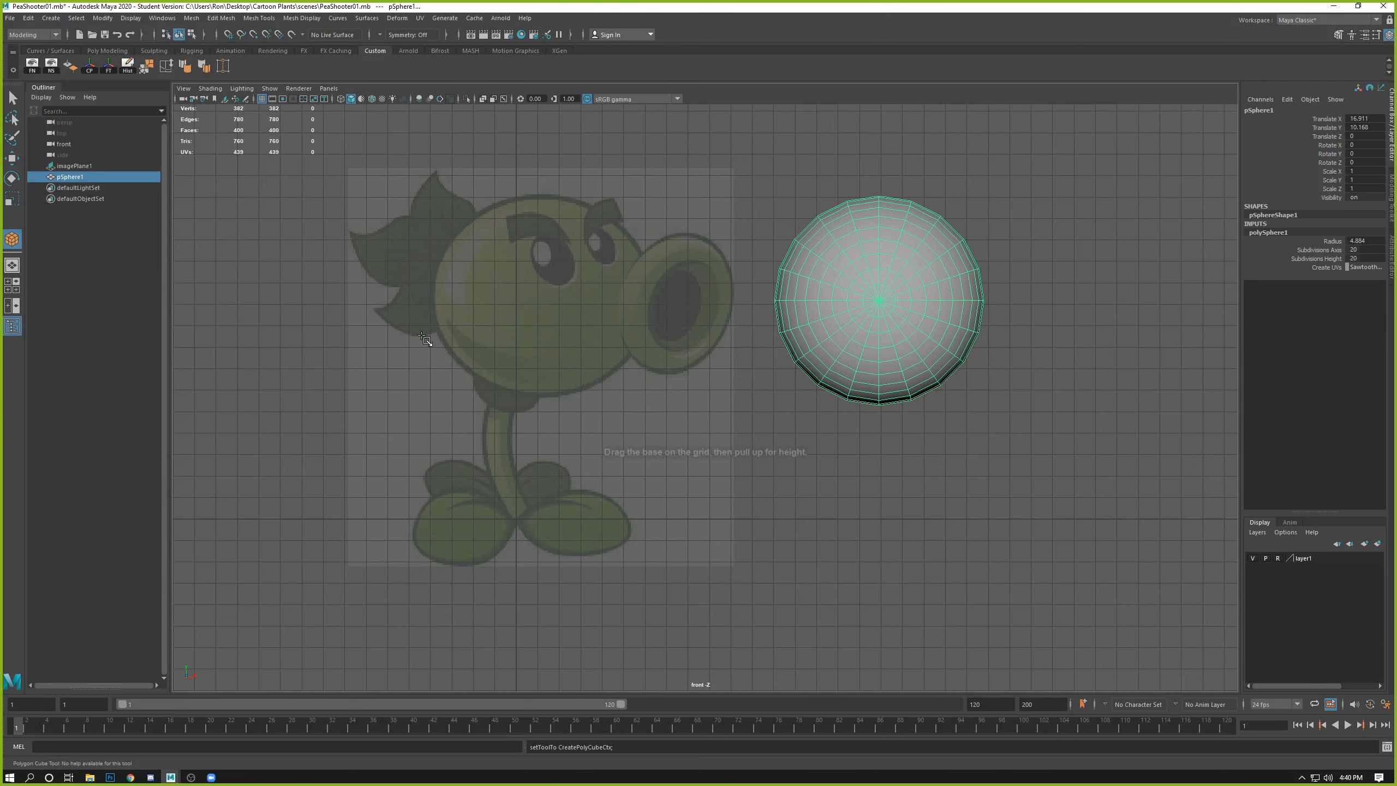
{"action": "key", "text": "space"}
{"action": "left_click_drag", "start_coordinate": [926, 275], "coordinate": [956, 208]}
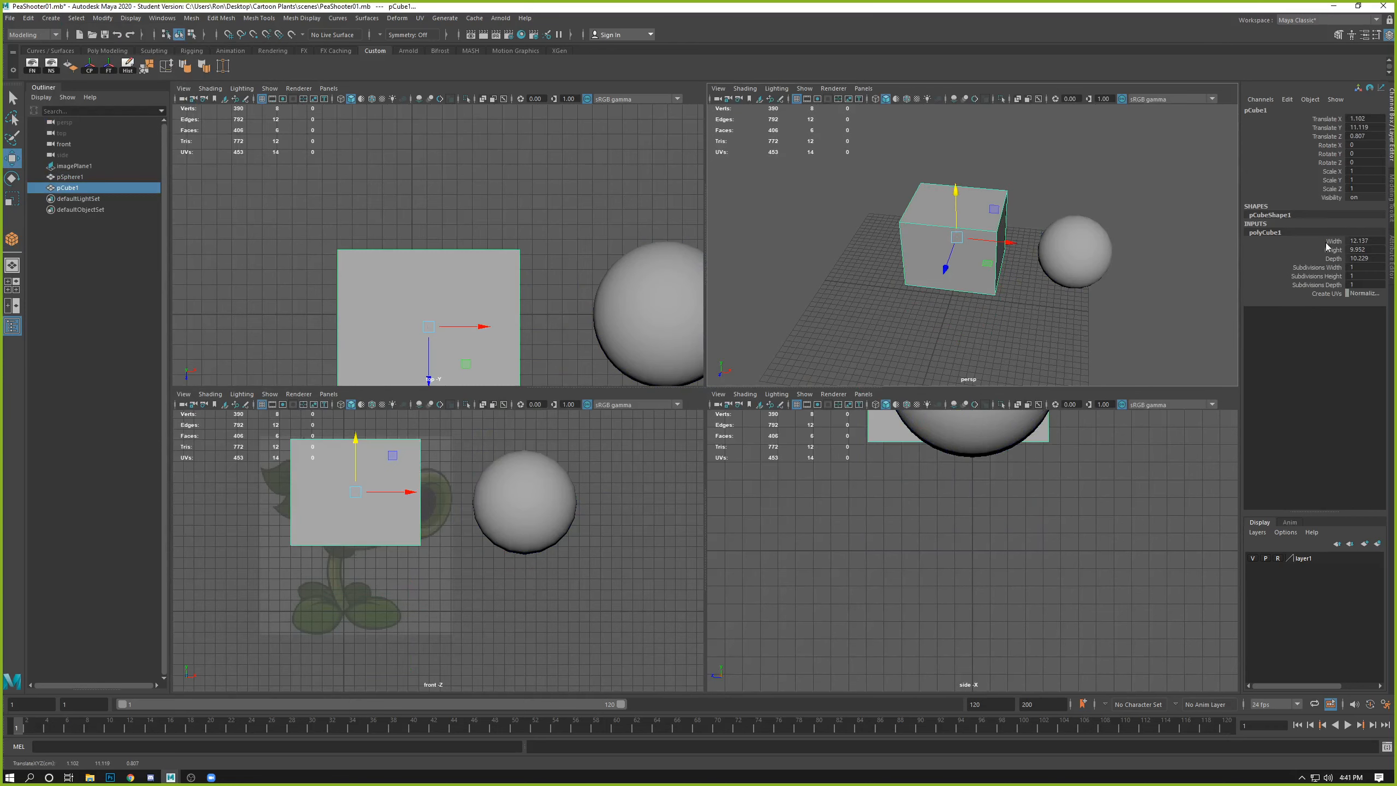
Step: Set the cube's width, height and depth to 8
{"action": "left_click_drag", "start_coordinate": [1363, 241], "coordinate": [1364, 258]}
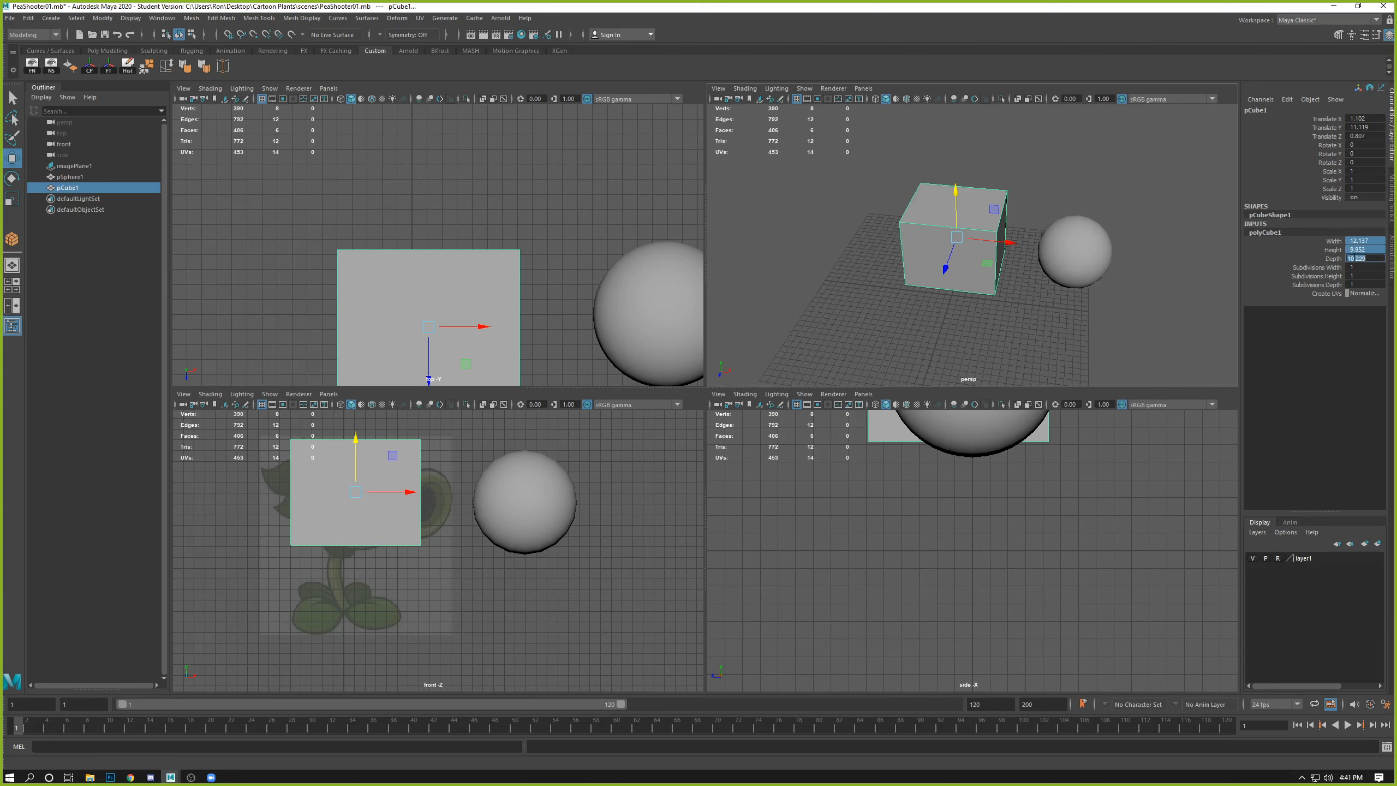
{"action": "type", "text": "8"}
{"action": "key", "text": "Return"}
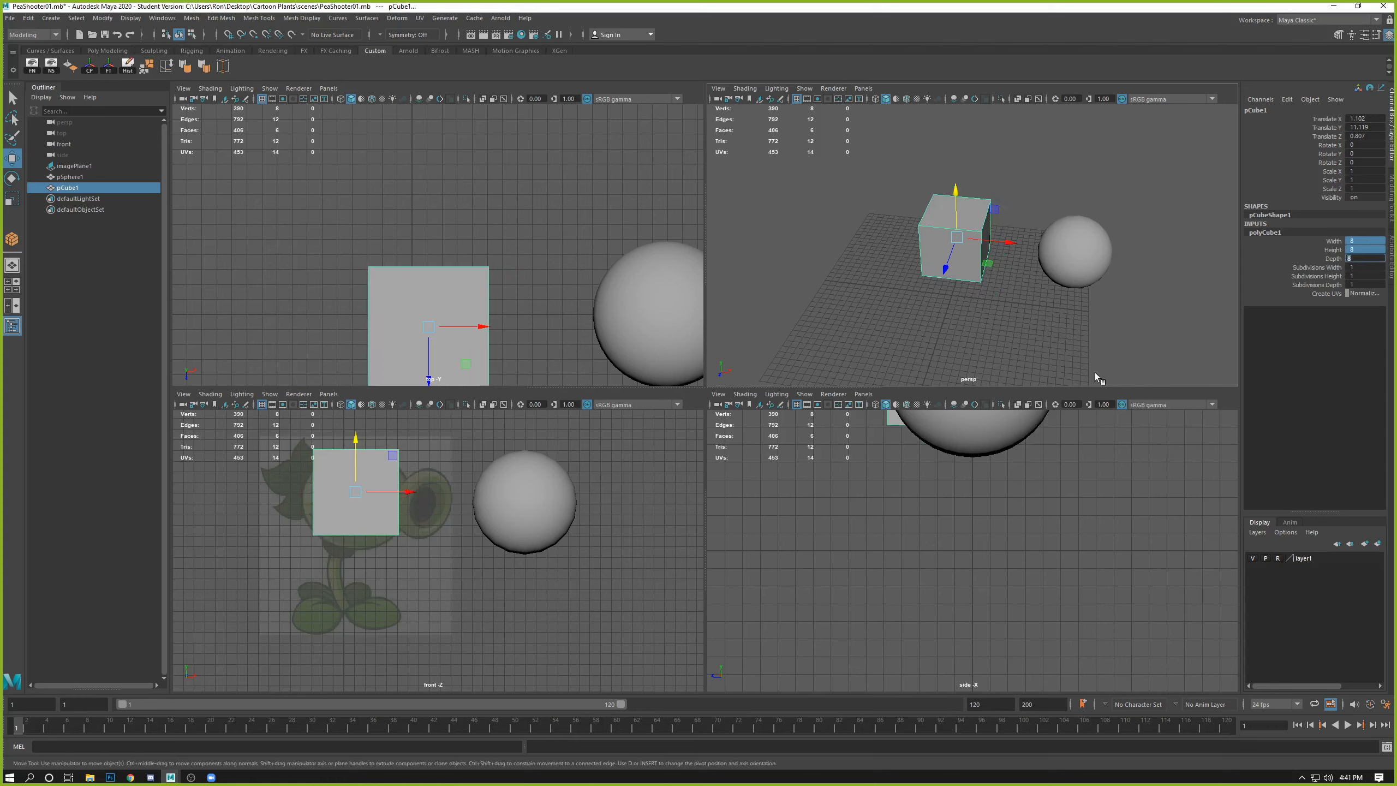
{"action": "left_click", "coordinate": [954, 316]}
{"action": "left_click", "coordinate": [937, 250]}
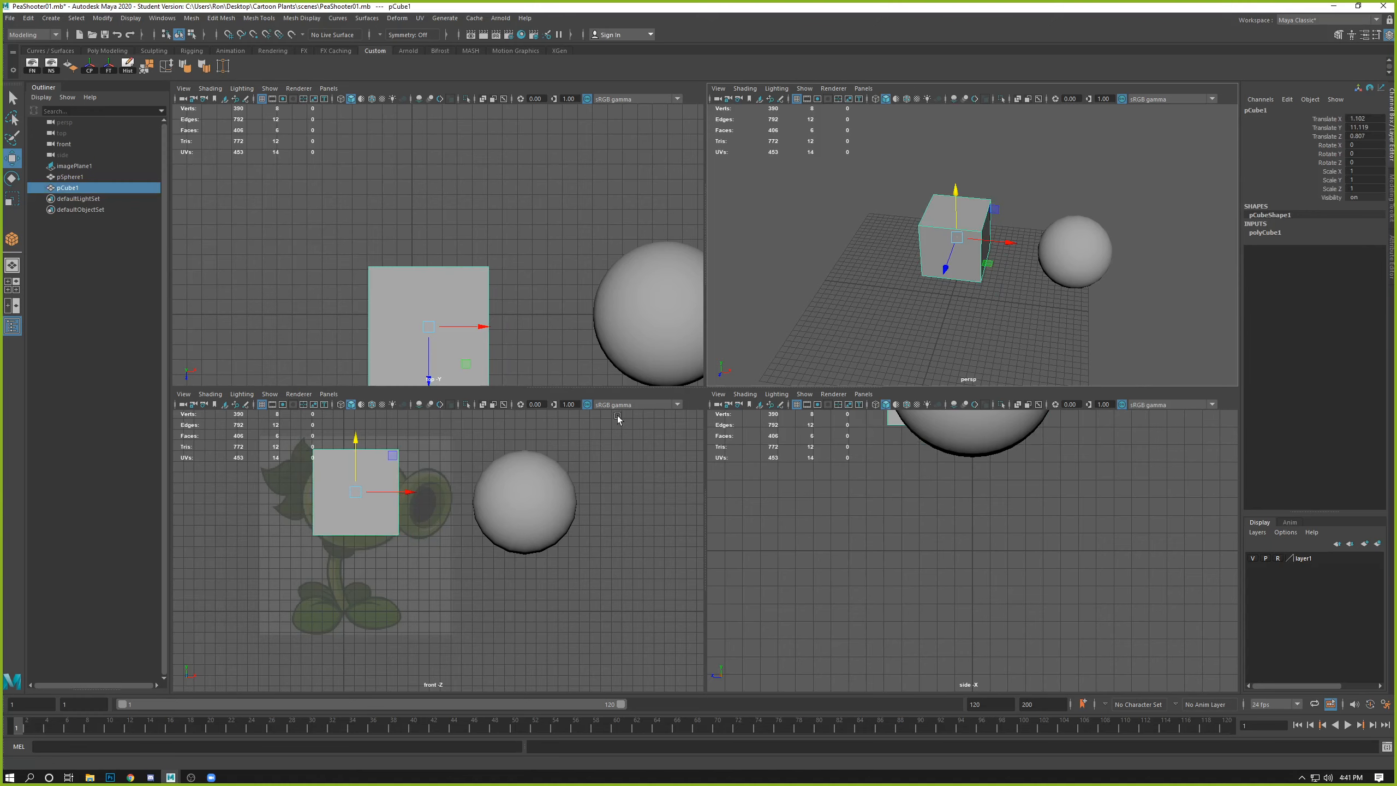
Step: Examine the cube and the sphere in the front and perspective views to compare their topology
{"action": "key", "text": "space"}
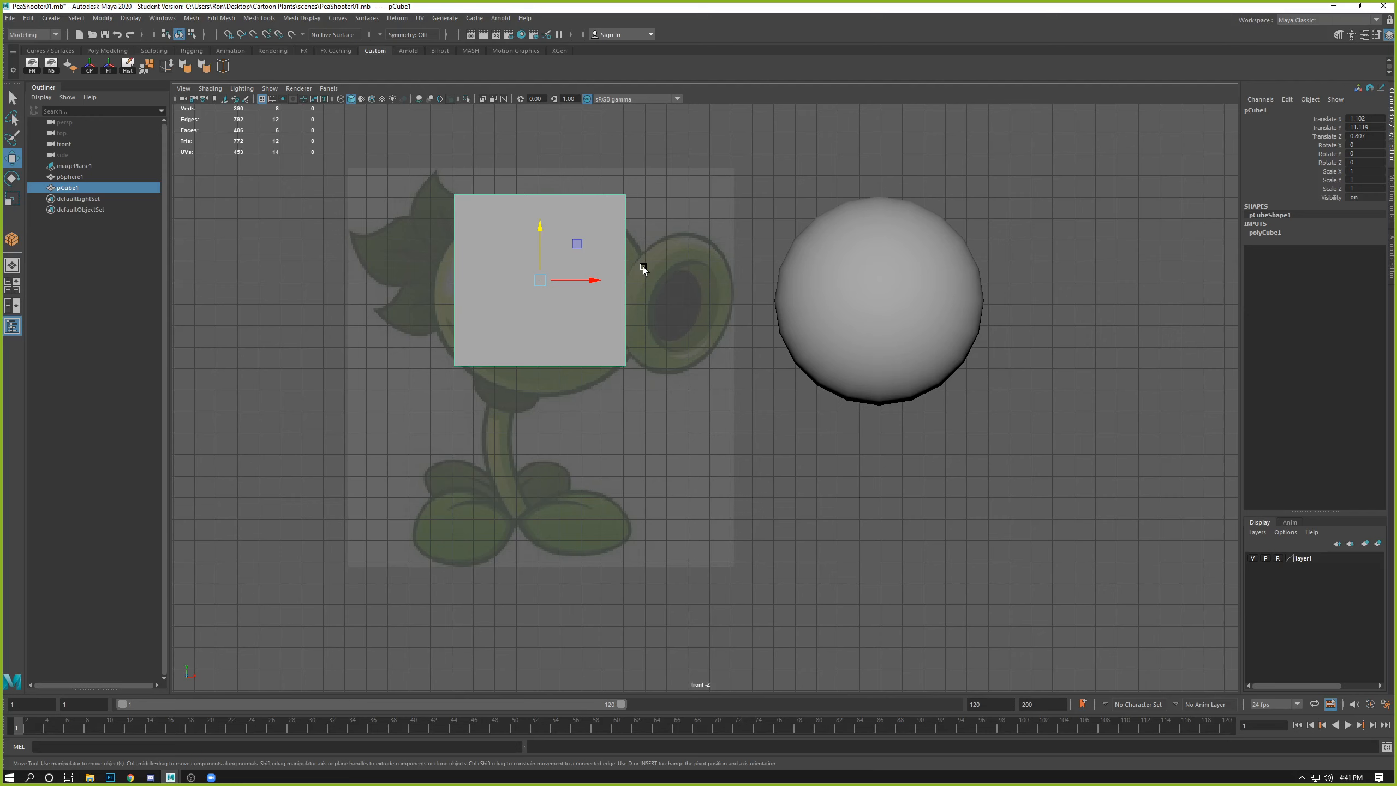
{"action": "left_click", "coordinate": [835, 277]}
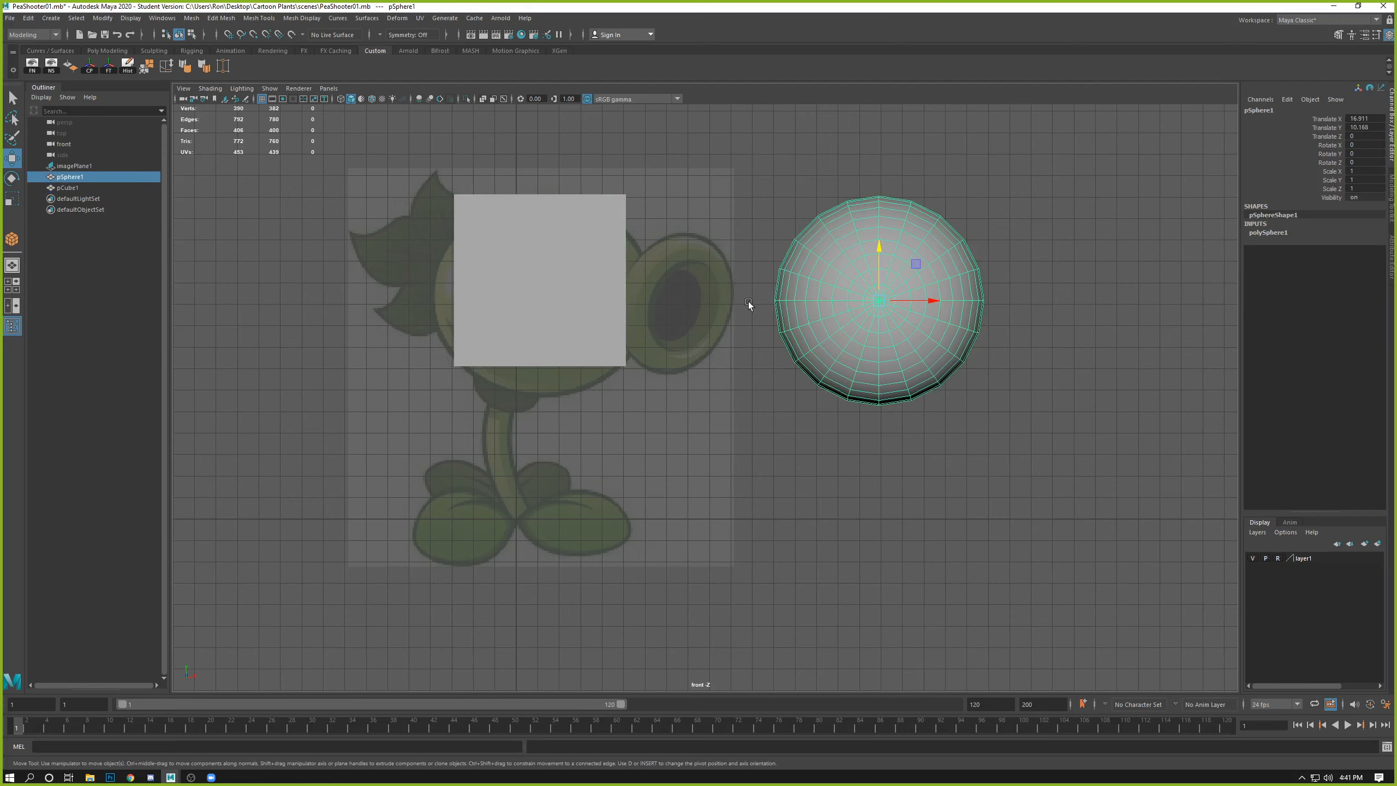
{"action": "left_click", "coordinate": [538, 286]}
{"action": "left_click", "coordinate": [873, 292]}
{"action": "key", "text": "space"}
{"action": "left_click_drag", "start_coordinate": [883, 302], "coordinate": [955, 243], "text": "alt"}
{"action": "middle_click_drag", "start_coordinate": [1062, 314], "coordinate": [952, 228], "text": "alt"}
{"action": "right_click_drag", "start_coordinate": [952, 228], "coordinate": [903, 241], "text": "alt"}
{"action": "left_click_drag", "start_coordinate": [896, 241], "coordinate": [936, 236], "text": "alt"}
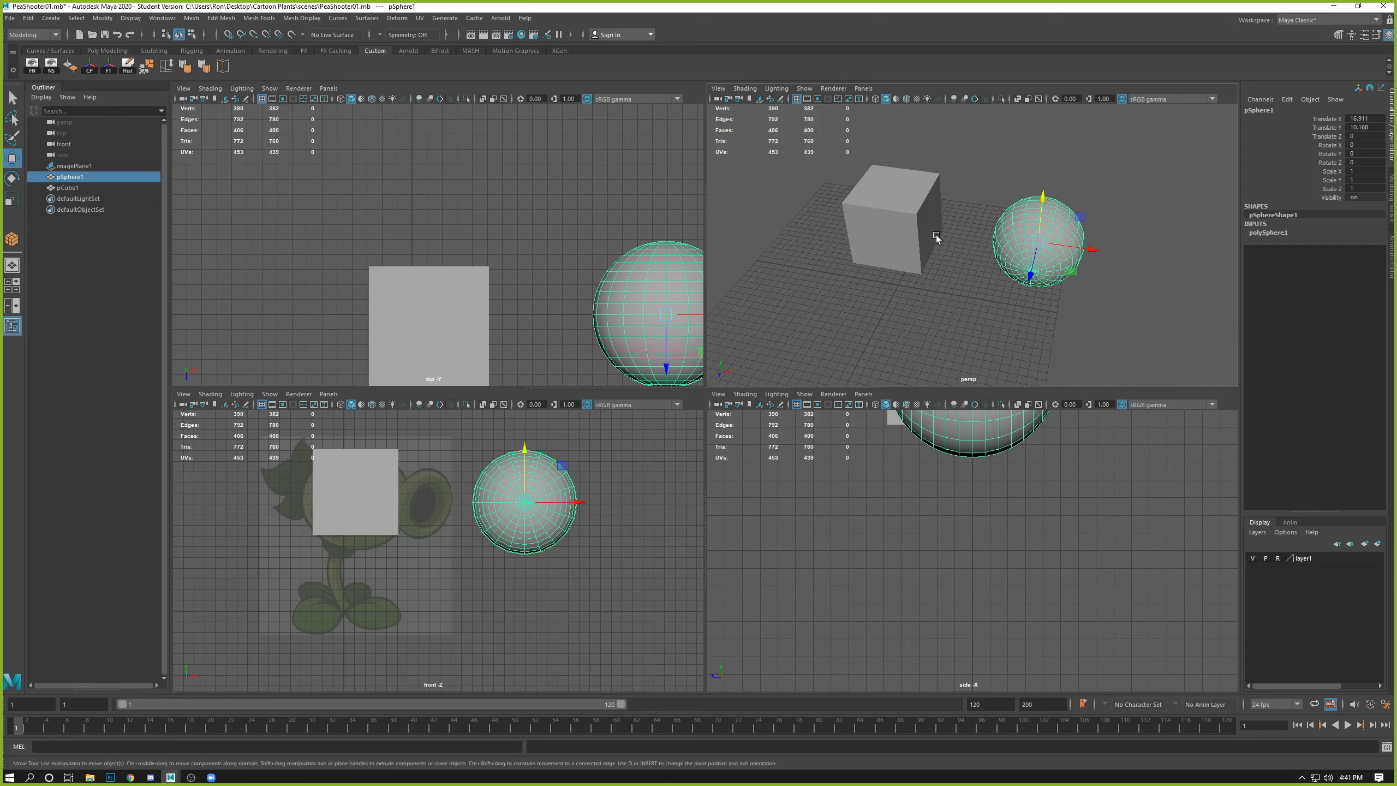
Step: Smooth the cube's mesh once with one division
{"action": "left_click", "coordinate": [910, 210]}
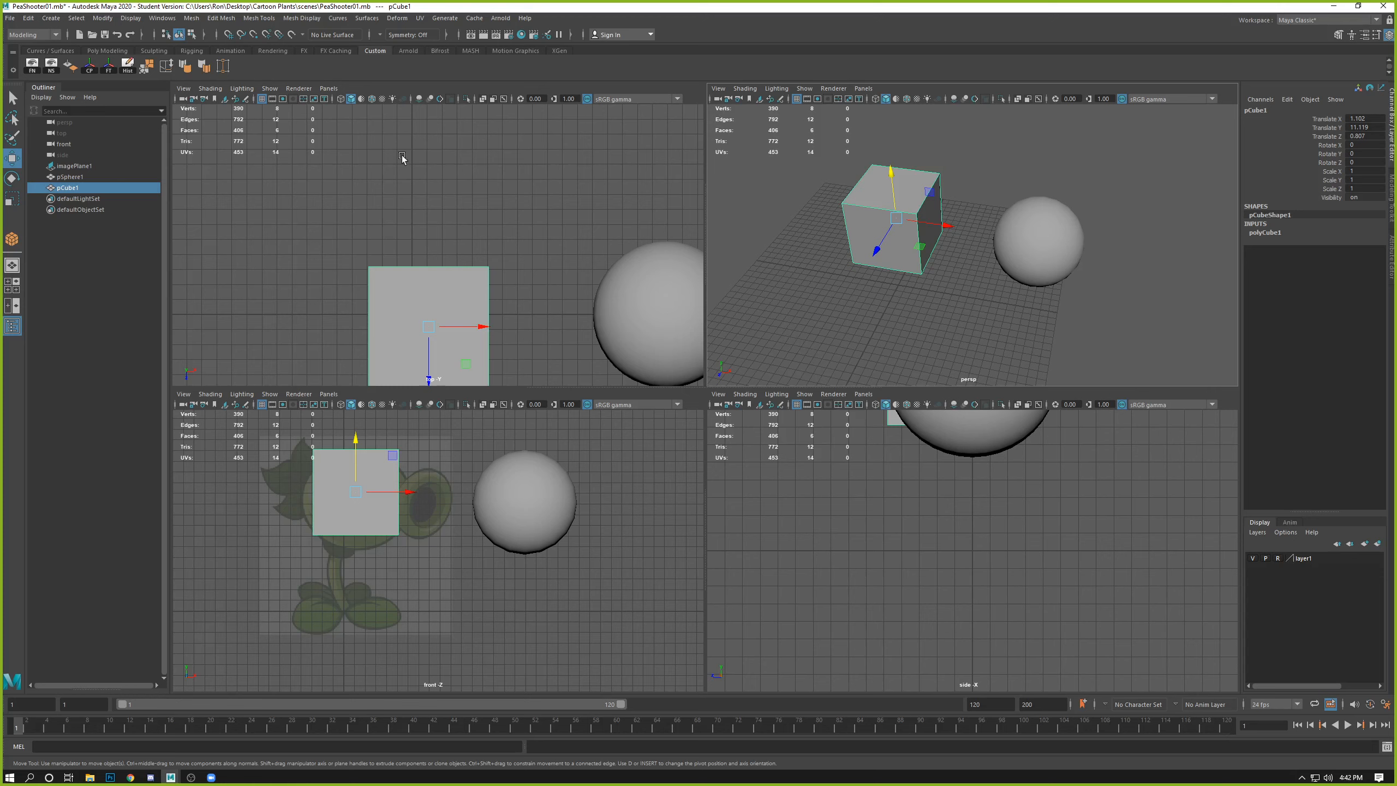
{"action": "left_click", "coordinate": [191, 18]}
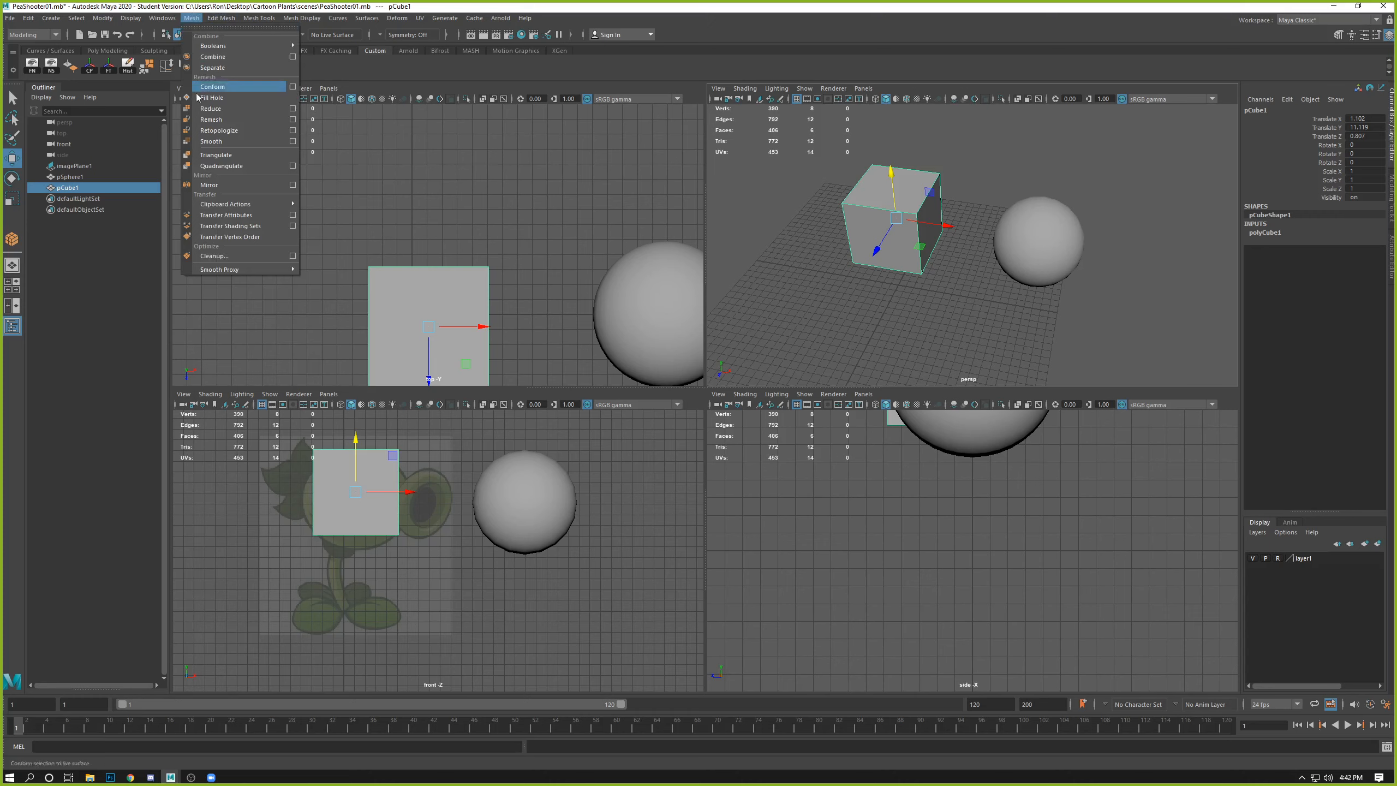
{"action": "left_click", "coordinate": [209, 141]}
{"action": "scroll", "coordinate": [988, 328], "scroll_direction": "up", "scroll_amount": 3}
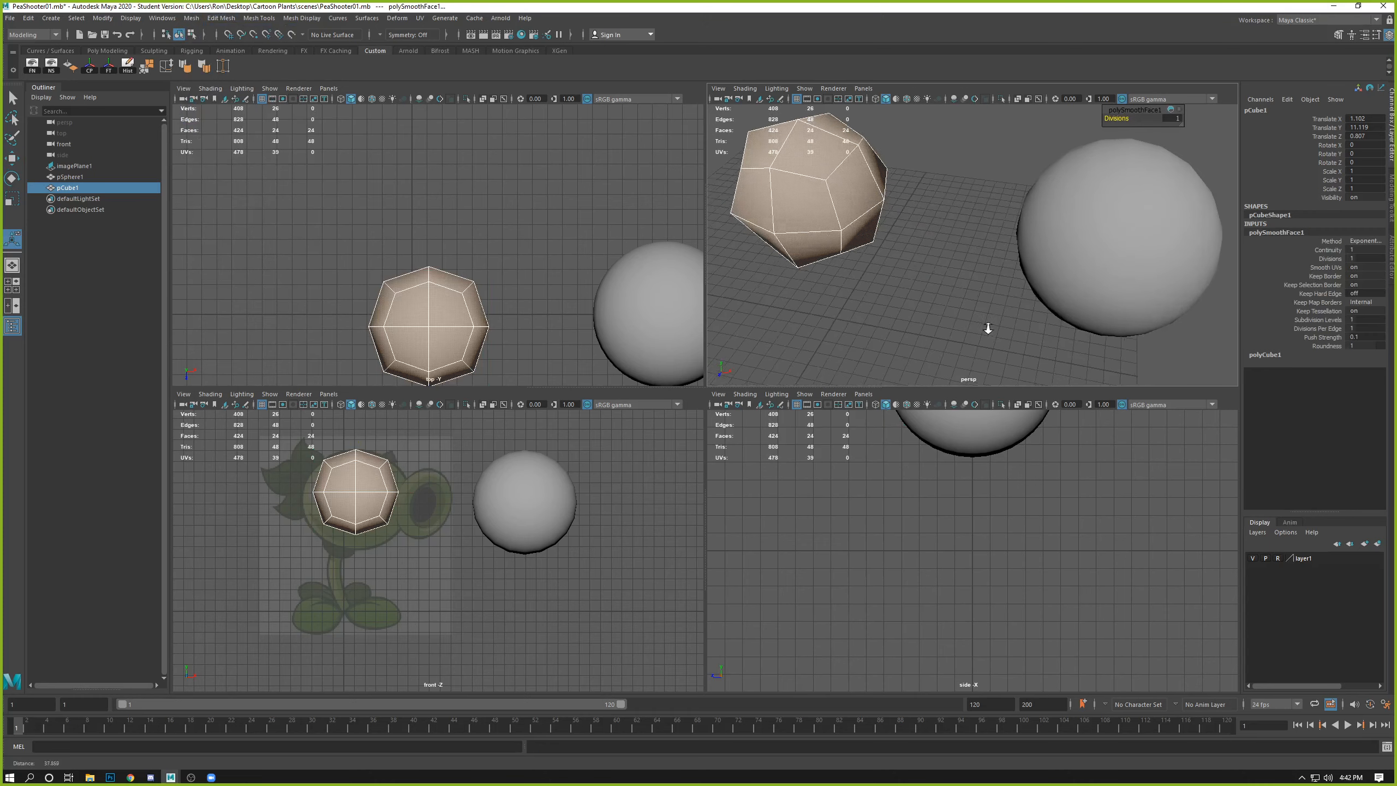
{"action": "scroll", "coordinate": [988, 328], "scroll_direction": "down", "scroll_amount": 6}
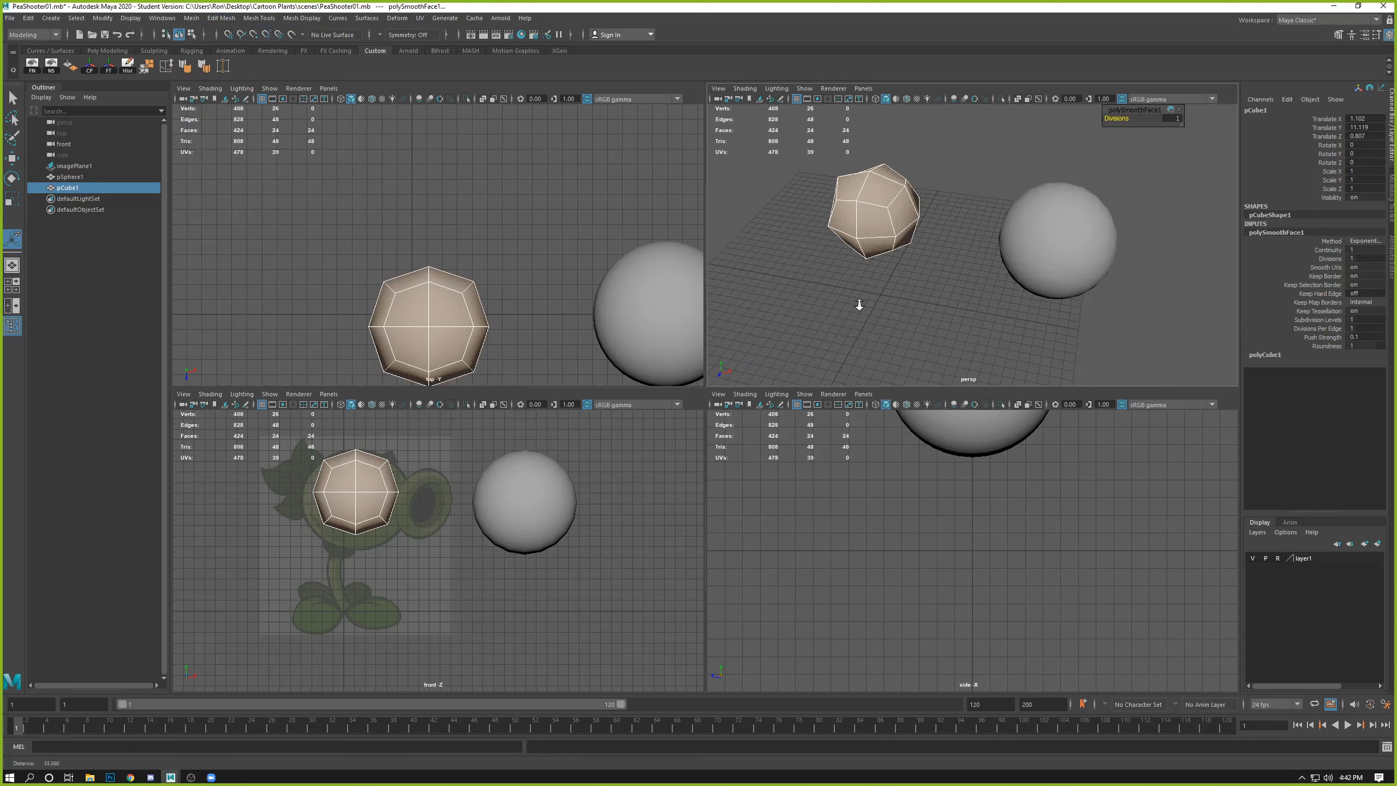
Step: Apply Smooth to the cube a second time so it becomes a rounder ball
{"action": "left_click", "coordinate": [192, 17]}
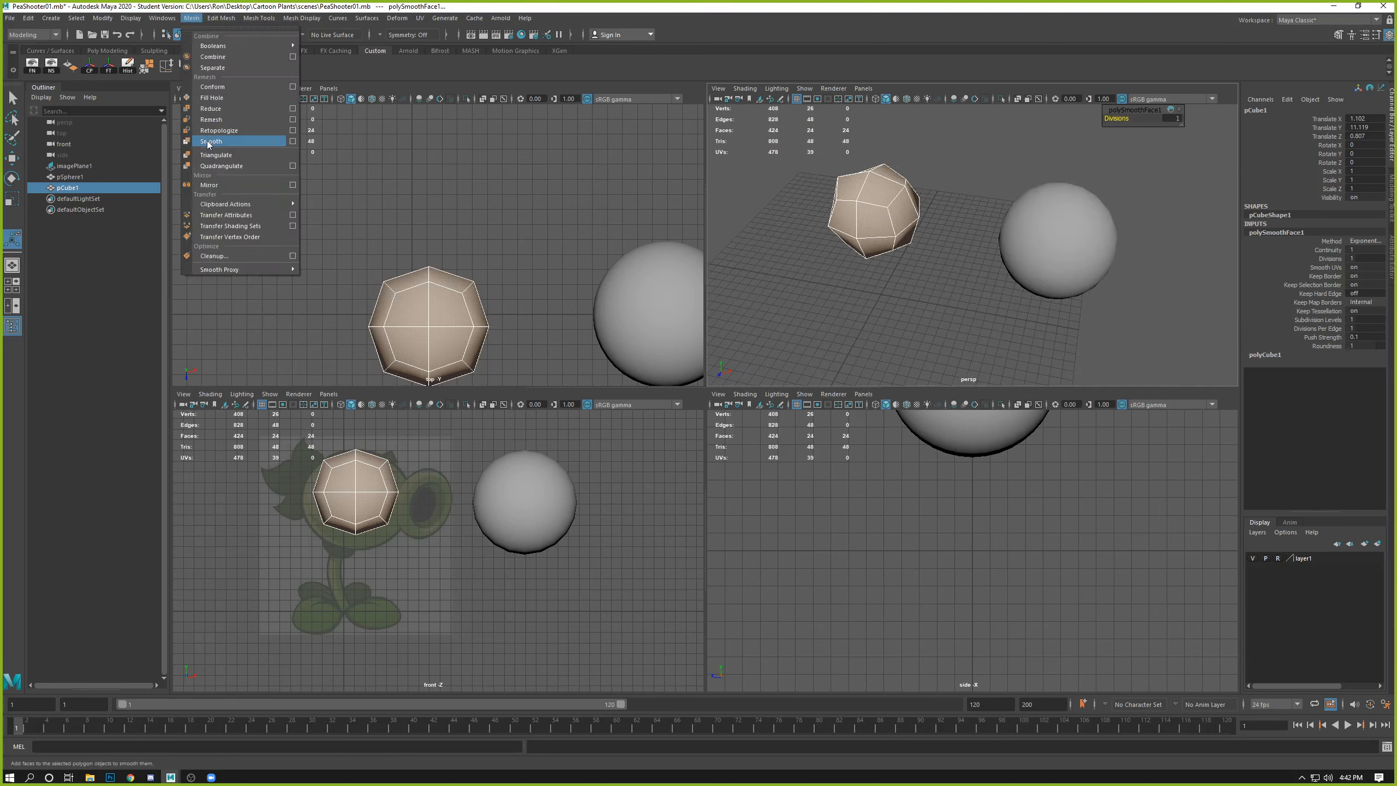
{"action": "left_click", "coordinate": [938, 155]}
{"action": "left_click", "coordinate": [881, 198]}
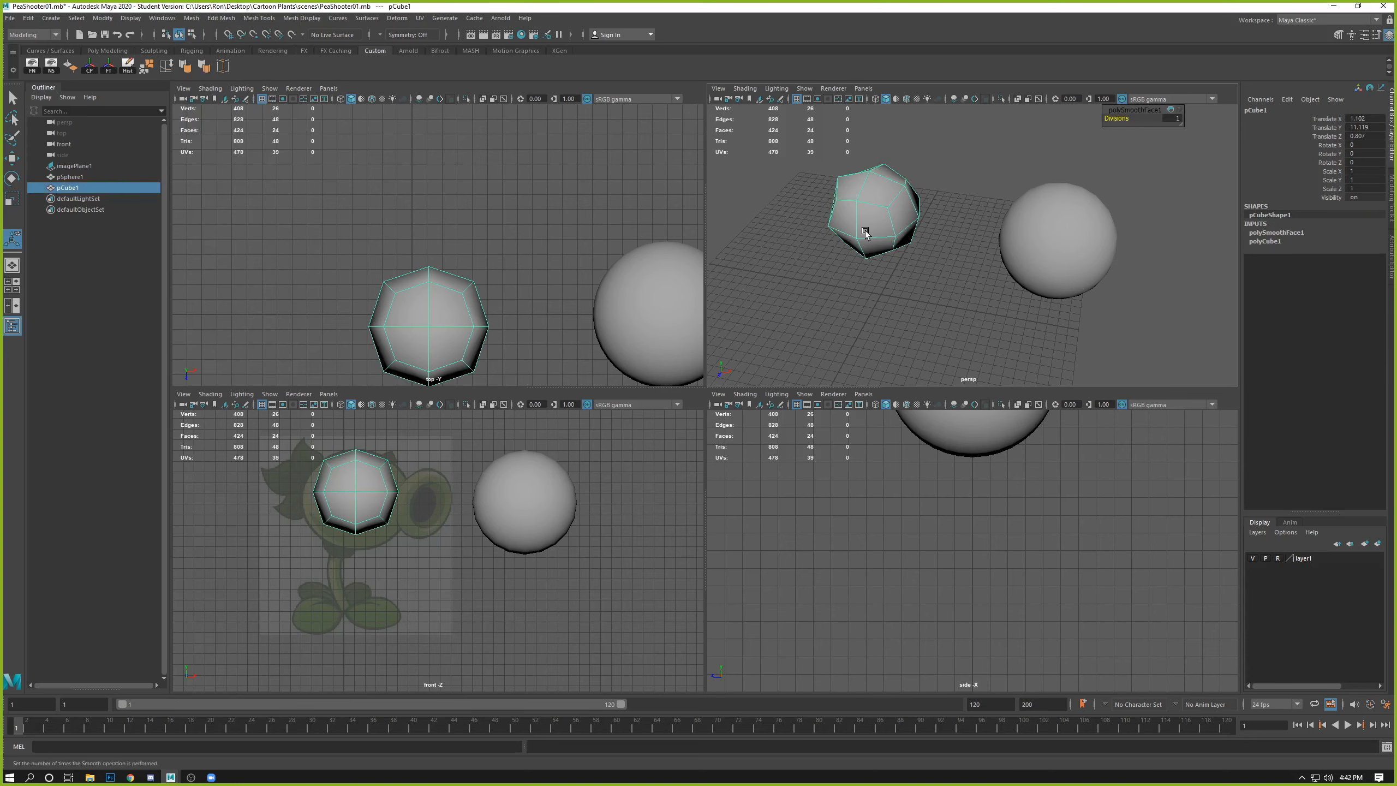
{"action": "key", "text": "g"}
{"action": "left_click", "coordinate": [867, 277]}
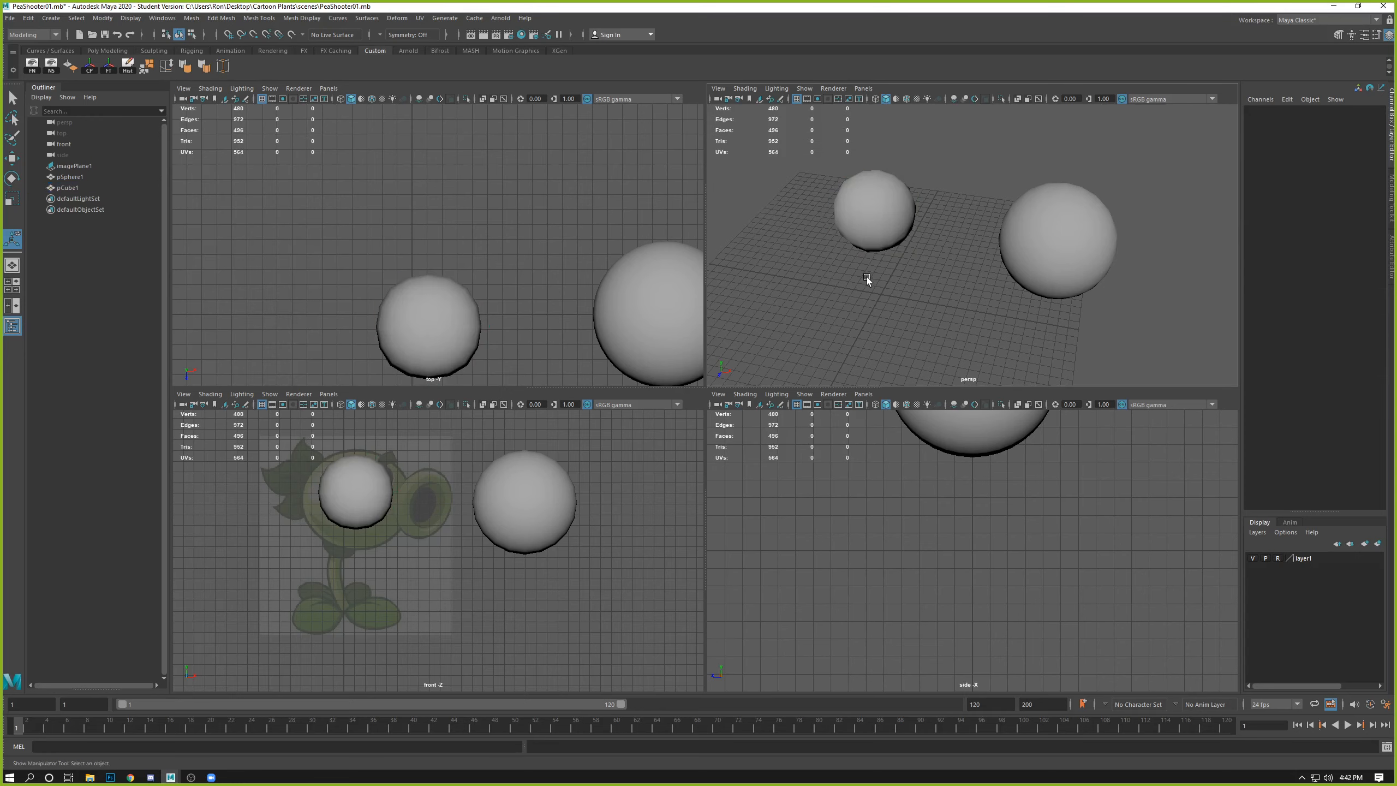
Step: Scale the smoothed cube uniformly to about 1.4 so it roughly matches the sphere's size
{"action": "left_click", "coordinate": [879, 233]}
{"action": "key", "text": "r"}
{"action": "left_click_drag", "start_coordinate": [877, 212], "coordinate": [909, 227]}
{"action": "key", "text": "w"}
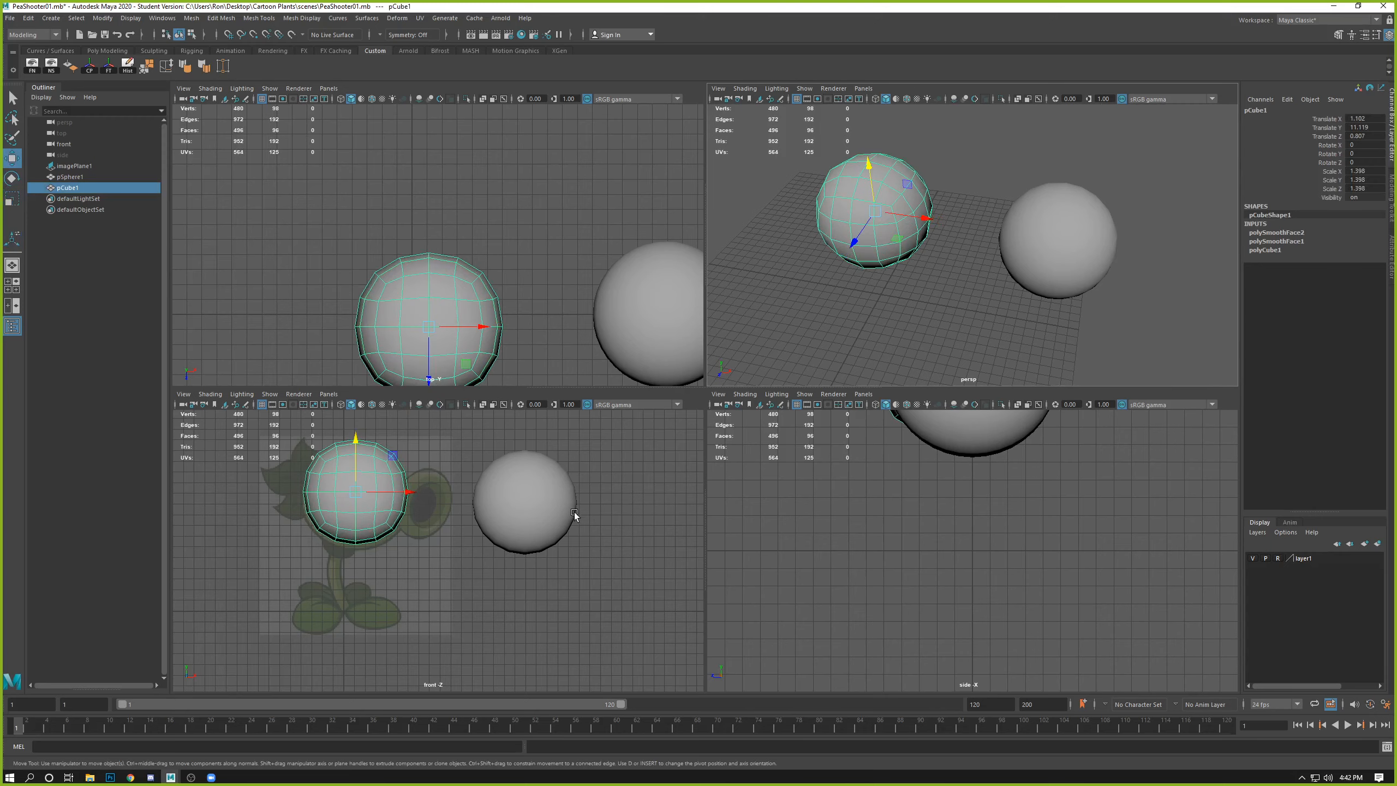
Step: Move the sphere level with the smoothed cube in the front view, to about X 12.5, Y 11.1
{"action": "key", "text": "space"}
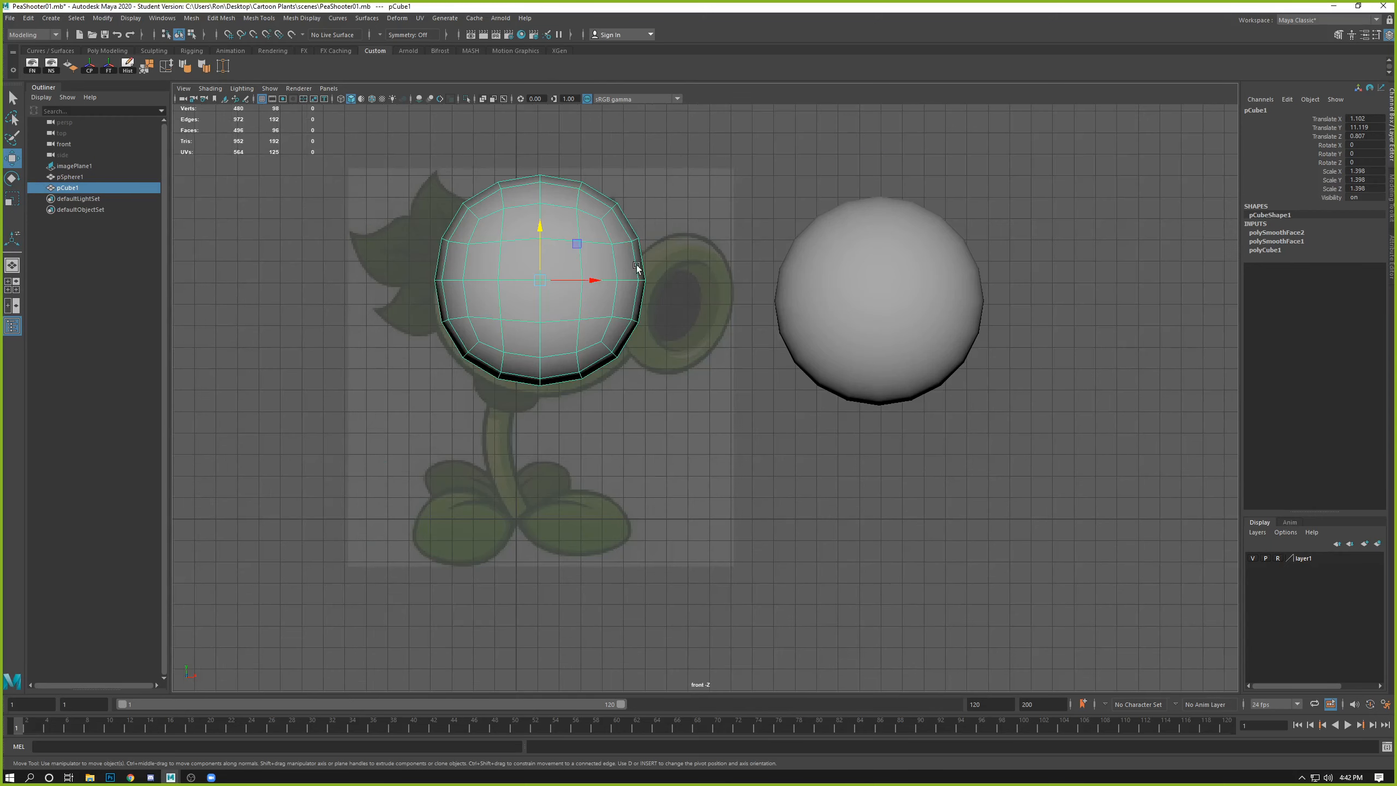
{"action": "left_click", "coordinate": [869, 271]}
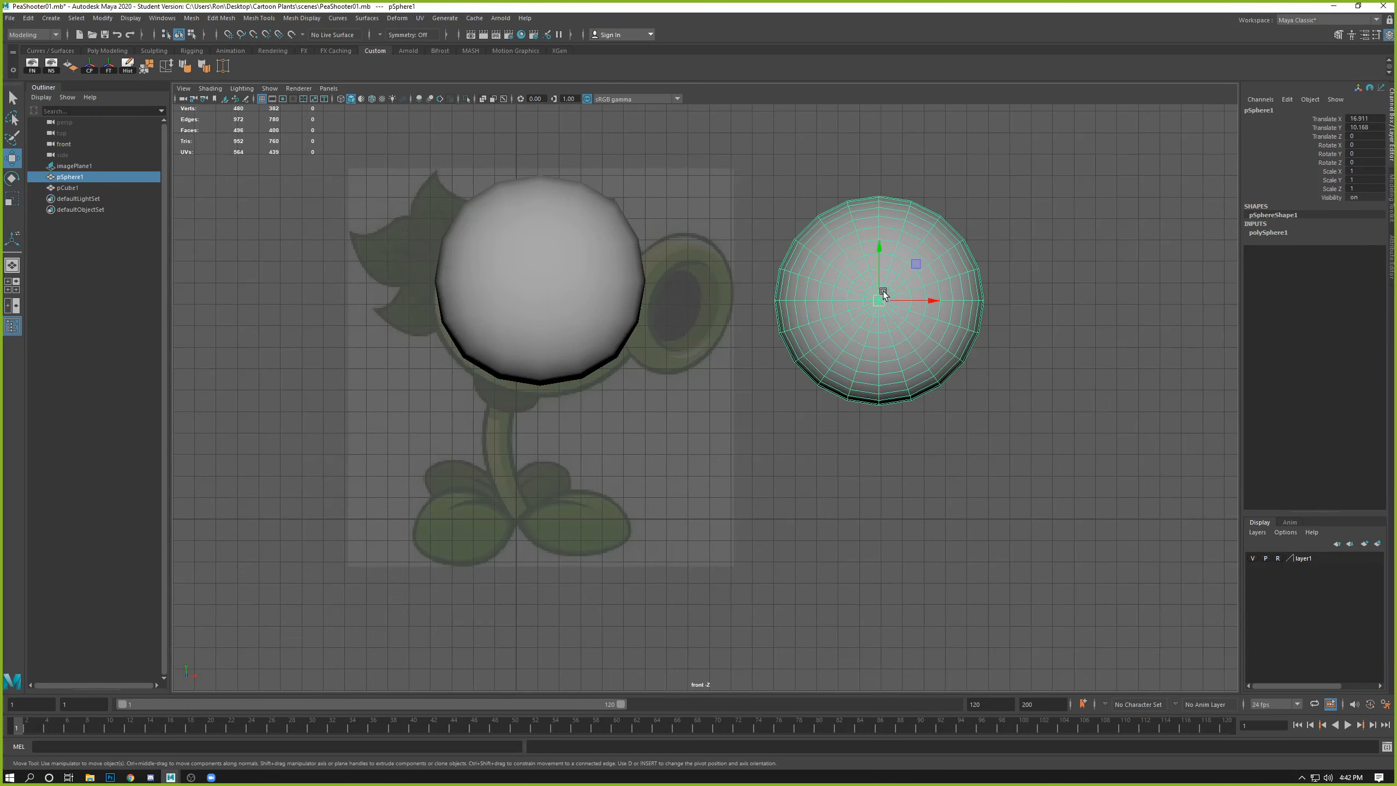
{"action": "left_click_drag", "start_coordinate": [880, 297], "coordinate": [783, 279]}
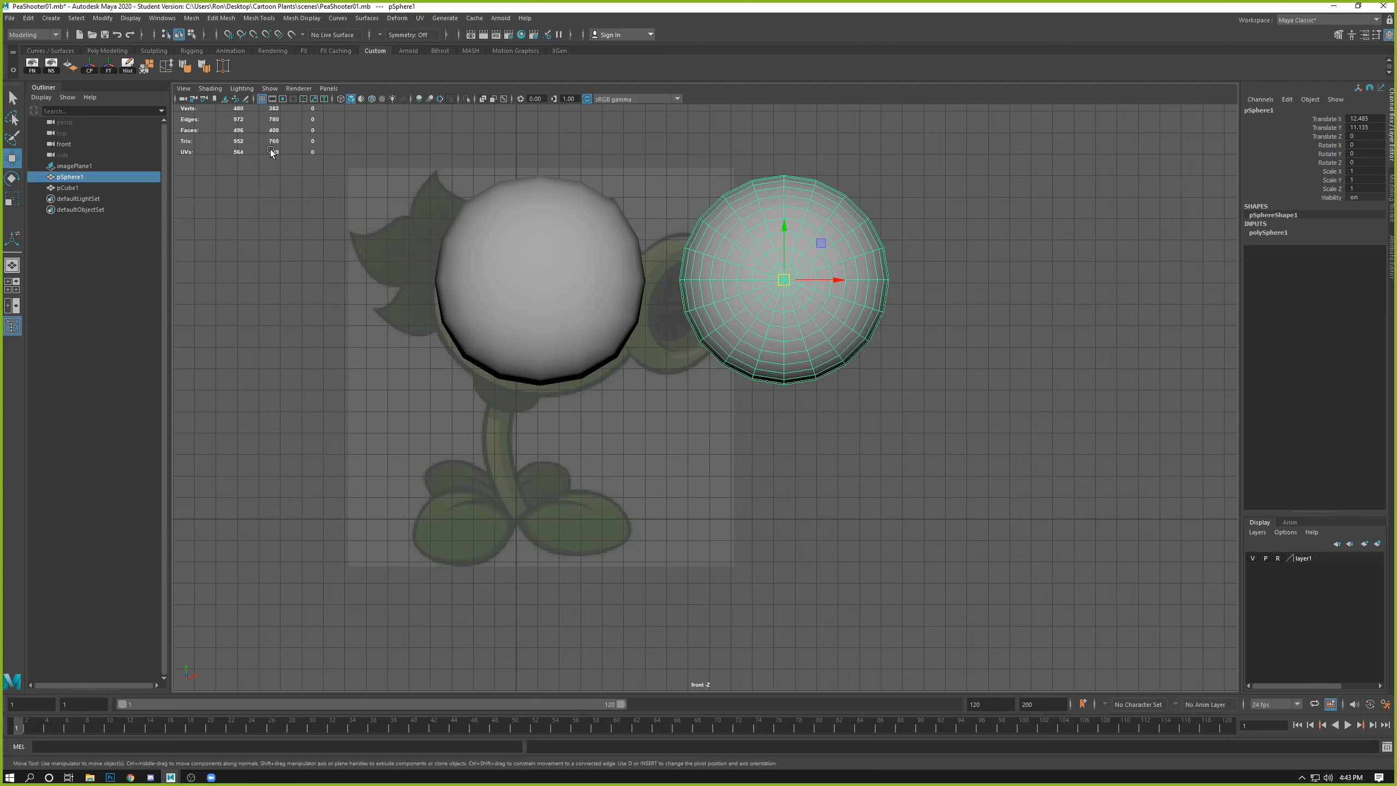
Step: Check the Poly Count option among the heads-up display settings, leaving it enabled
{"action": "left_click", "coordinate": [513, 280]}
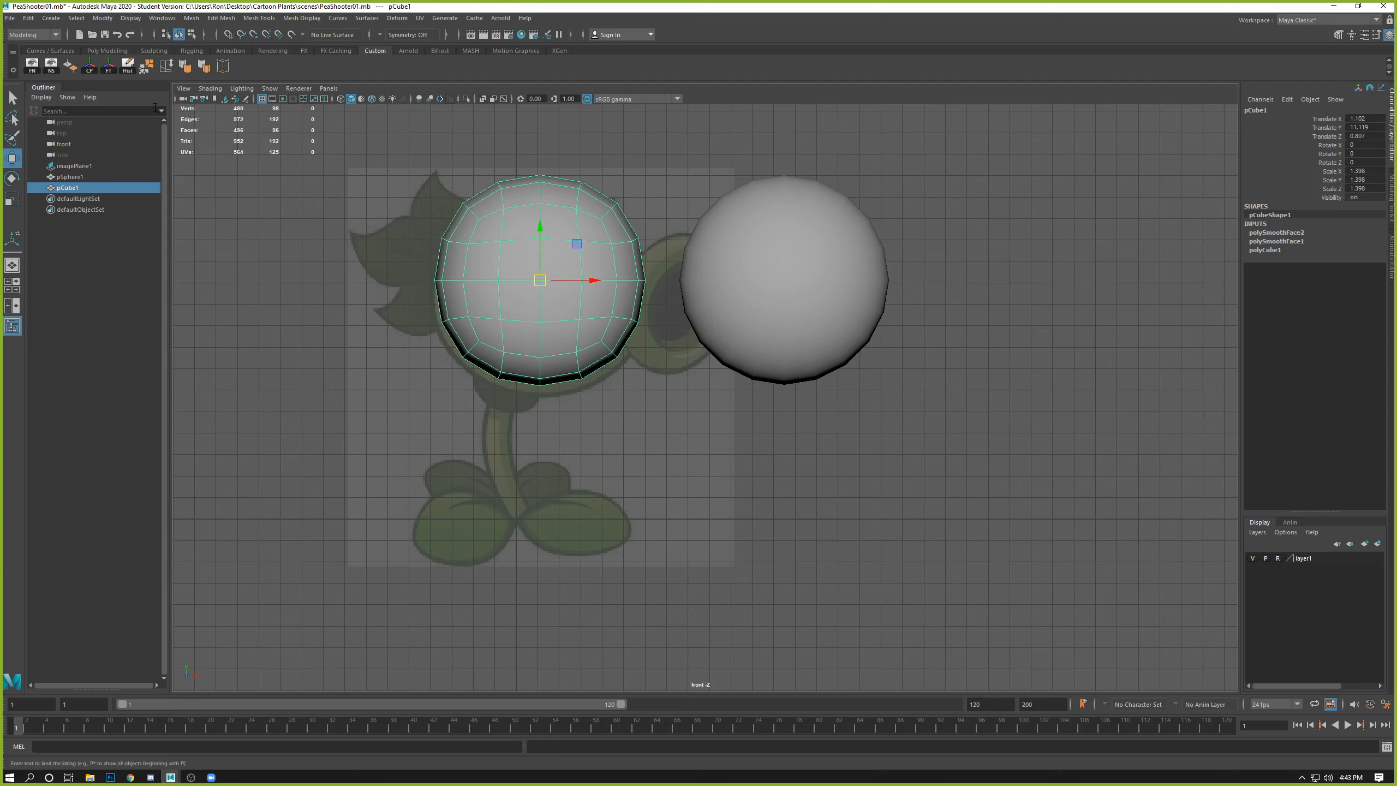
{"action": "left_click", "coordinate": [131, 18]}
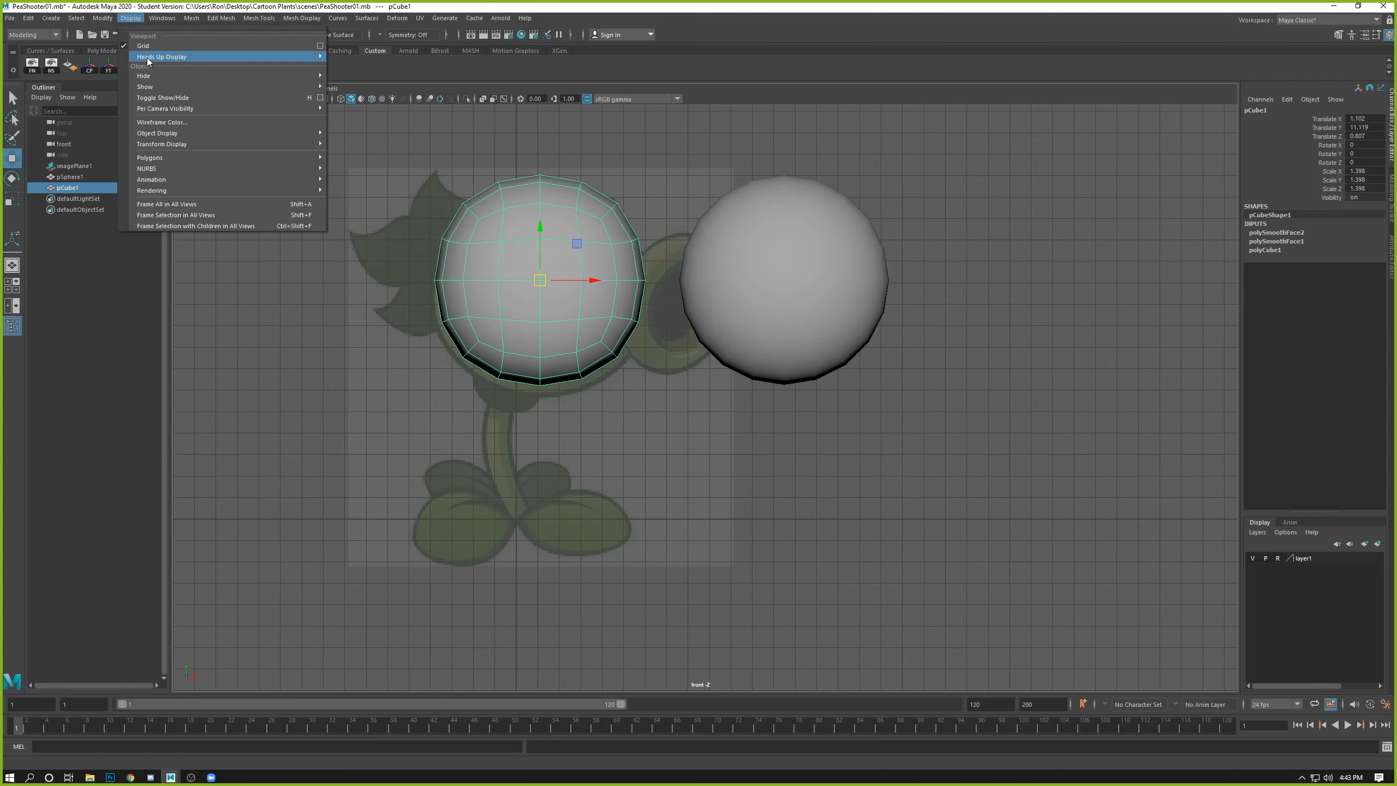
{"action": "mouse_move", "coordinate": [146, 57]}
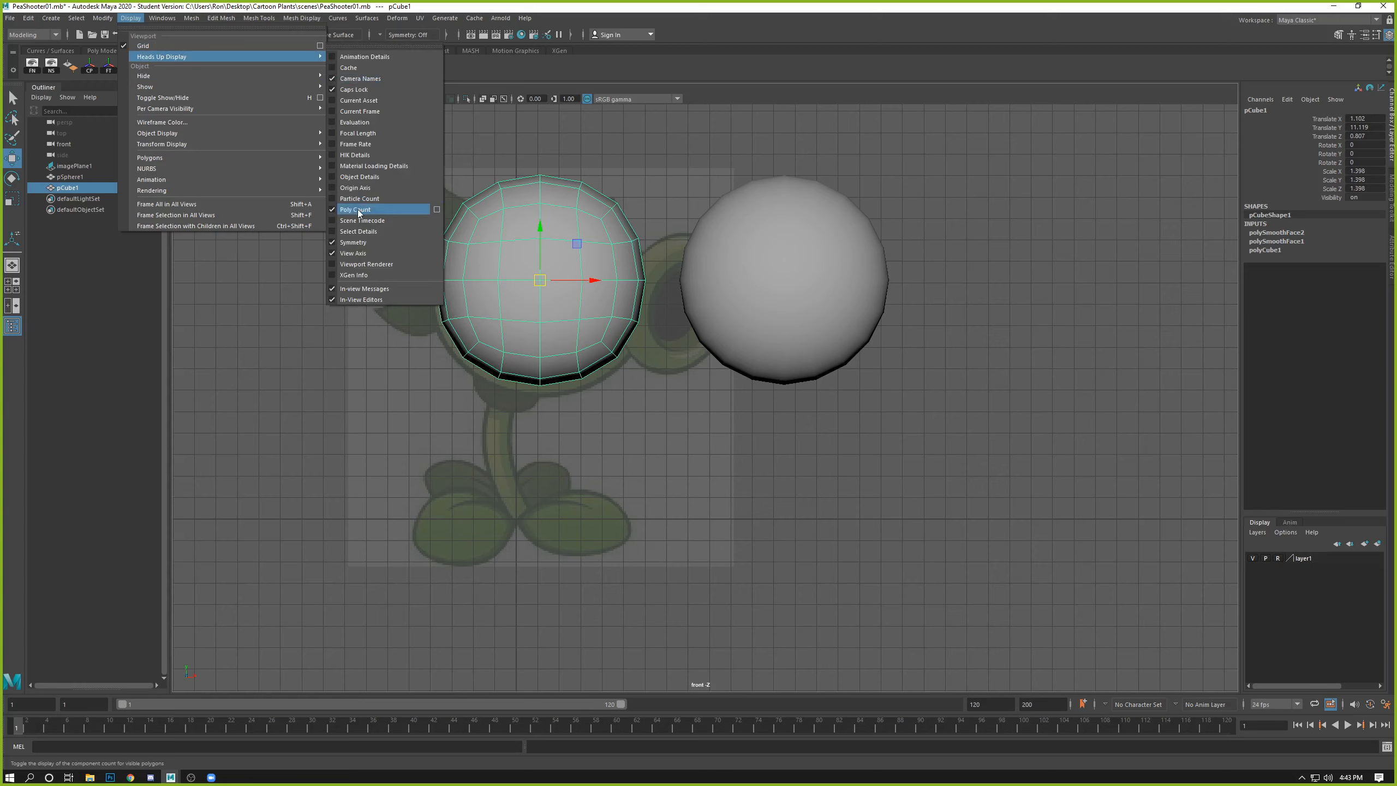
{"action": "left_click", "coordinate": [584, 150]}
{"action": "left_click", "coordinate": [584, 150]}
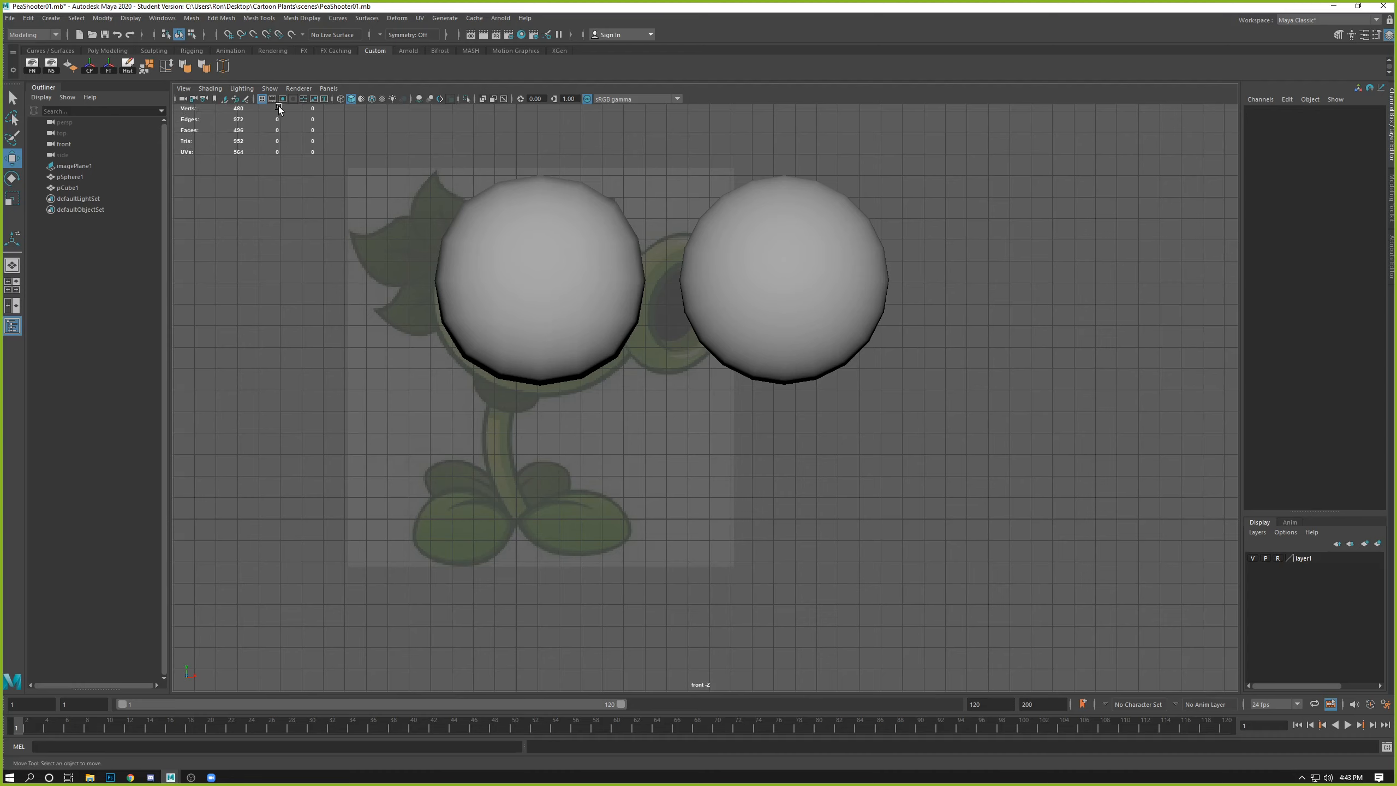
Step: Inspect the smoothed cube's poly count for the whole object and for the faces of its upper half
{"action": "left_click", "coordinate": [500, 304]}
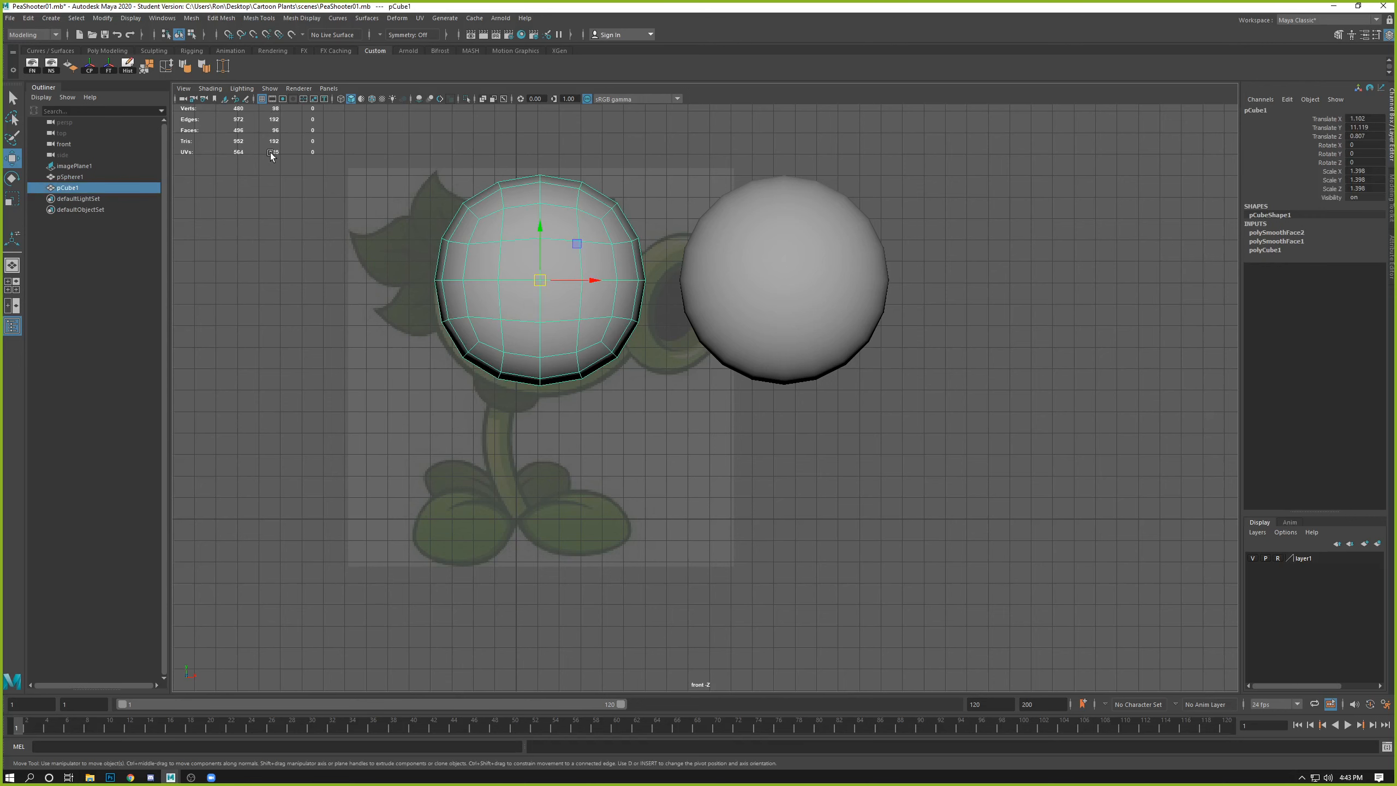
{"action": "right_click_drag", "start_coordinate": [455, 137], "coordinate": [450, 167]}
{"action": "left_click_drag", "start_coordinate": [358, 143], "coordinate": [648, 278]}
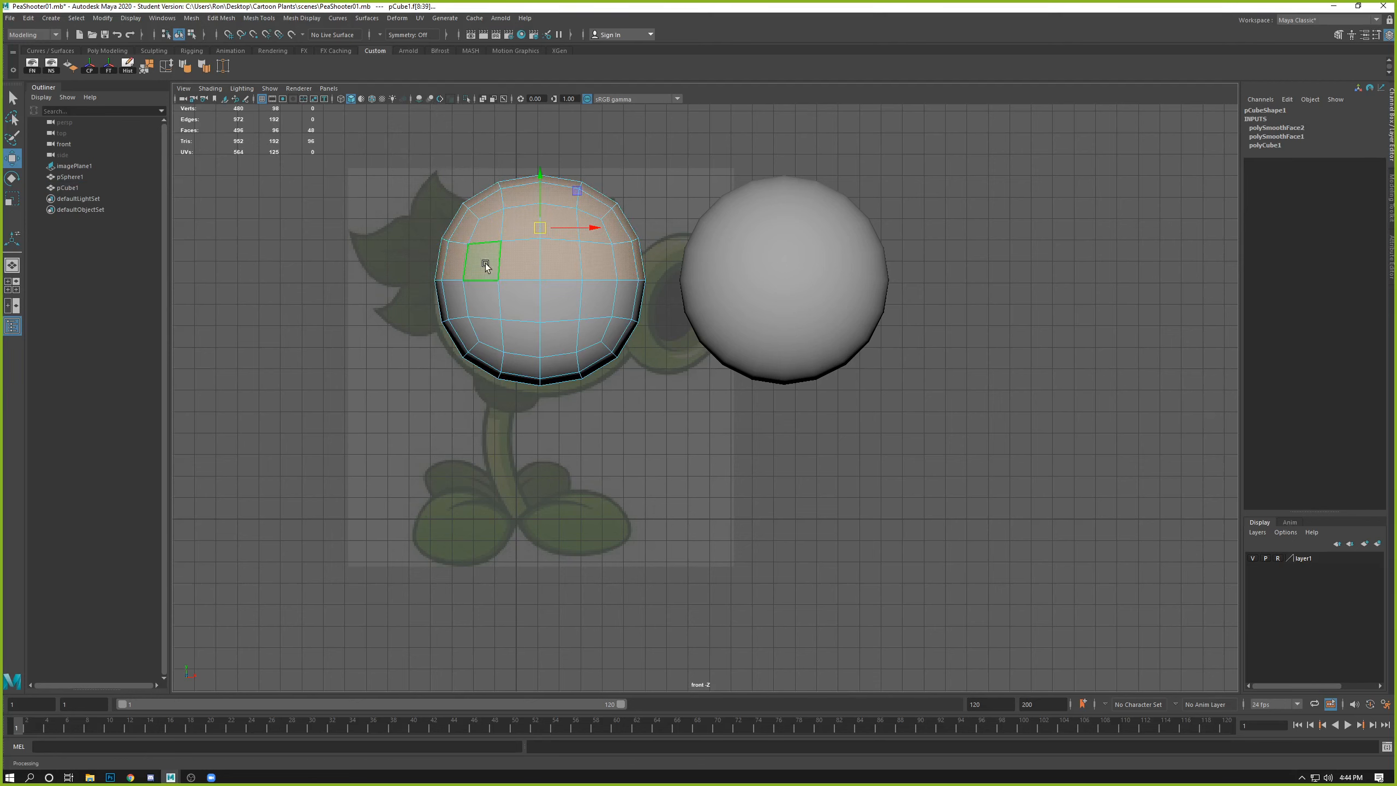
{"action": "right_click_drag", "start_coordinate": [482, 234], "coordinate": [499, 210]}
{"action": "left_click", "coordinate": [467, 183]}
{"action": "left_click", "coordinate": [522, 250]}
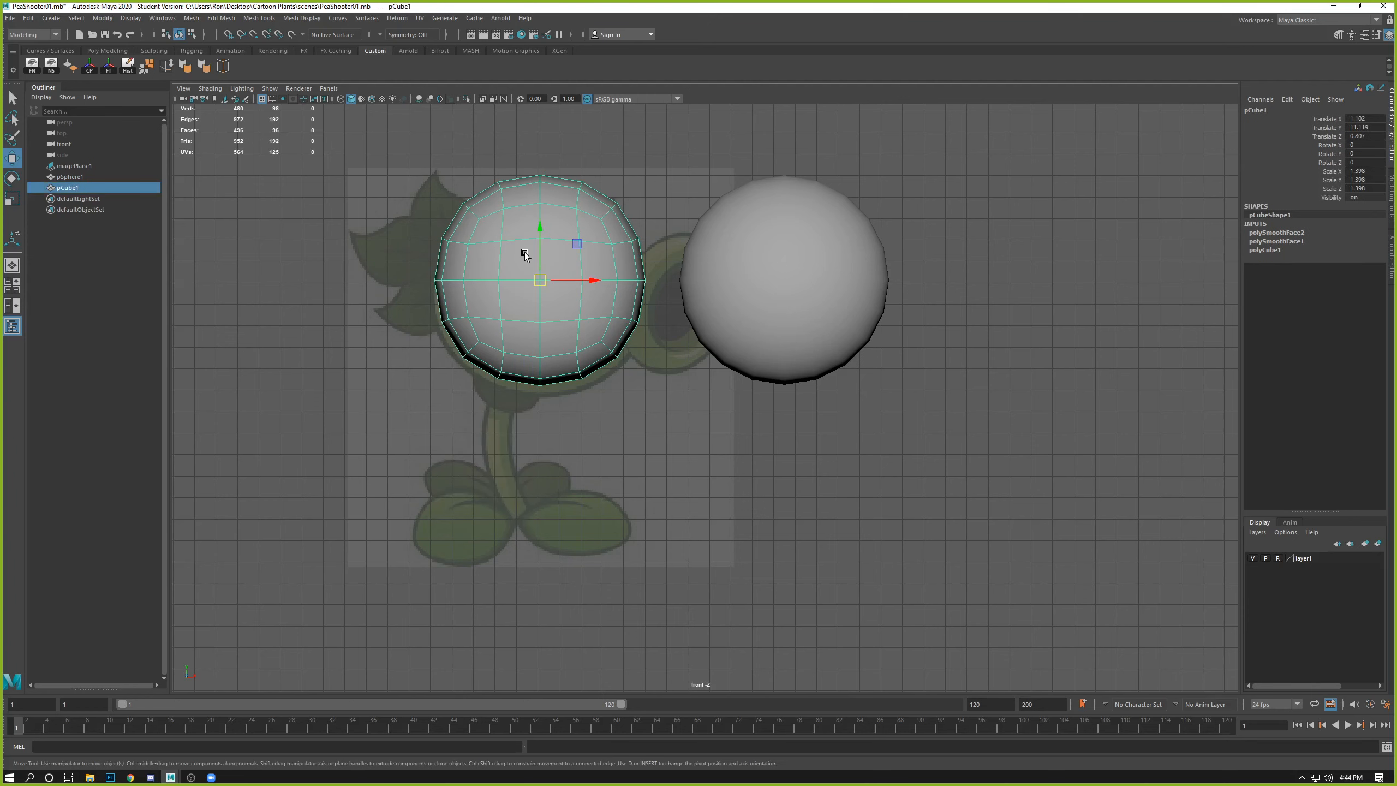
Step: Compare the poly counts of the sphere and the smoothed cube by selecting each in turn
{"action": "left_click", "coordinate": [759, 278]}
{"action": "left_click", "coordinate": [594, 281]}
{"action": "left_click", "coordinate": [668, 461]}
{"action": "left_click", "coordinate": [557, 327]}
Step: Delete the sphere and the smoothed cube from the scene
{"action": "left_click", "coordinate": [744, 272]}
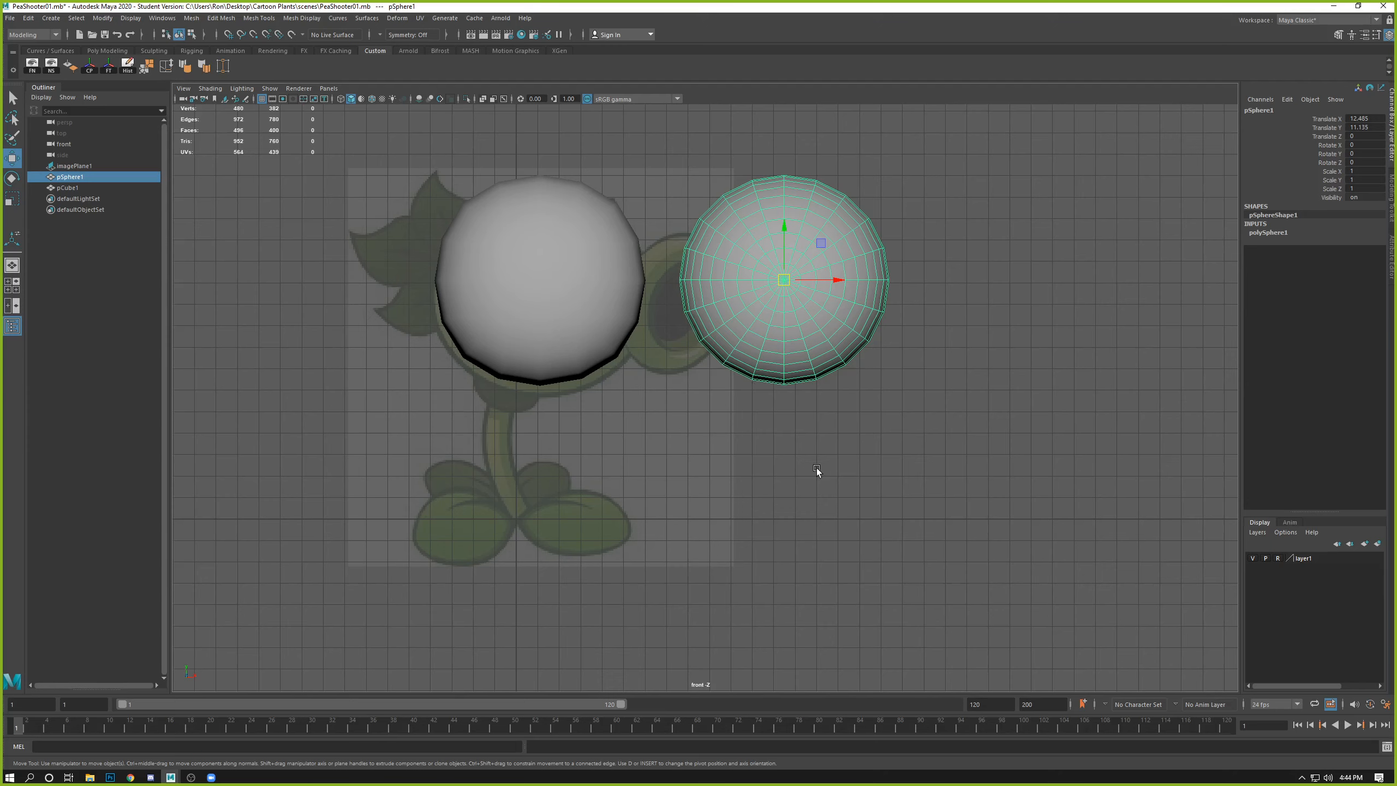
{"action": "key", "text": "Delete"}
{"action": "left_click", "coordinate": [592, 248]}
{"action": "key", "text": "Delete"}
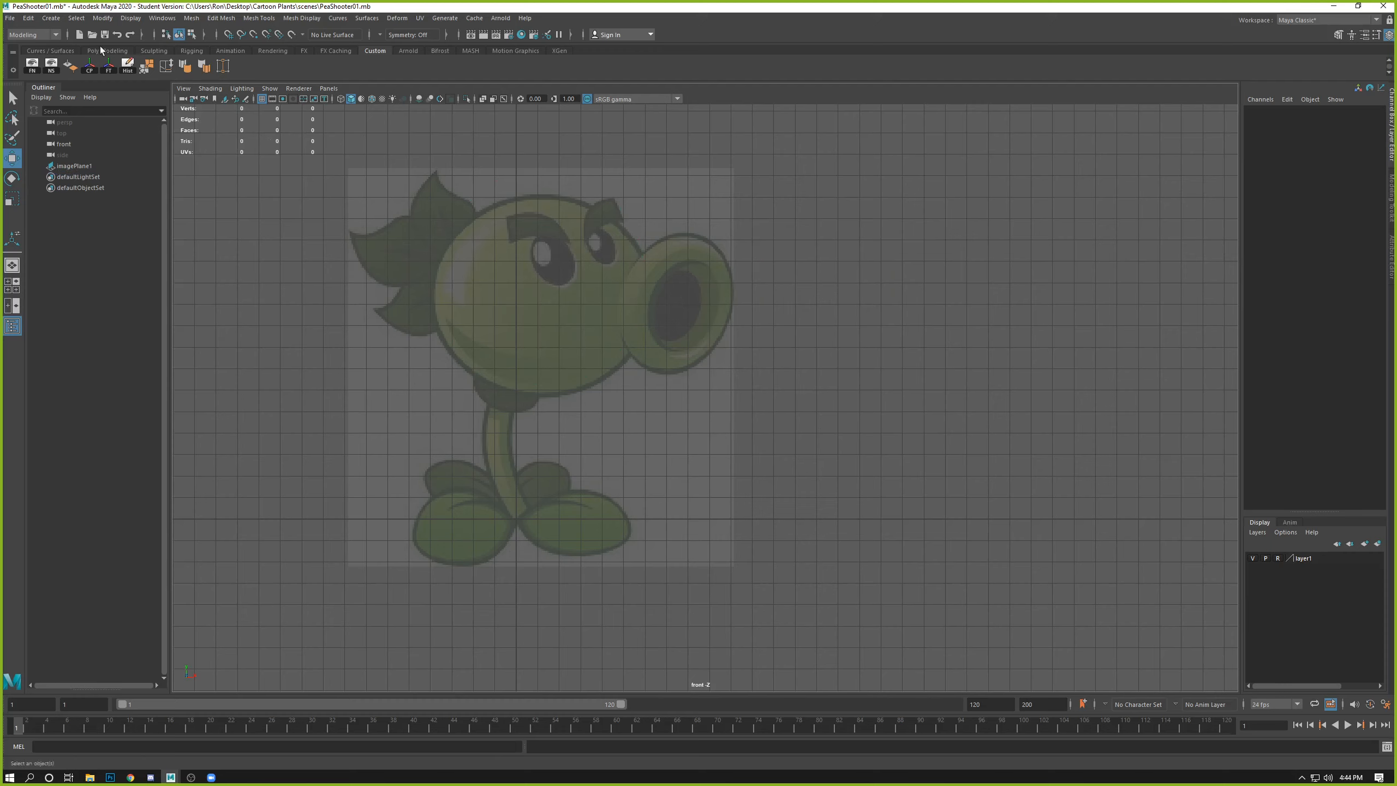
Step: Create a polygon cube on the grid in the perspective view and set its width, height and depth to 8
{"action": "left_click", "coordinate": [51, 17]}
{"action": "mouse_move", "coordinate": [72, 59]}
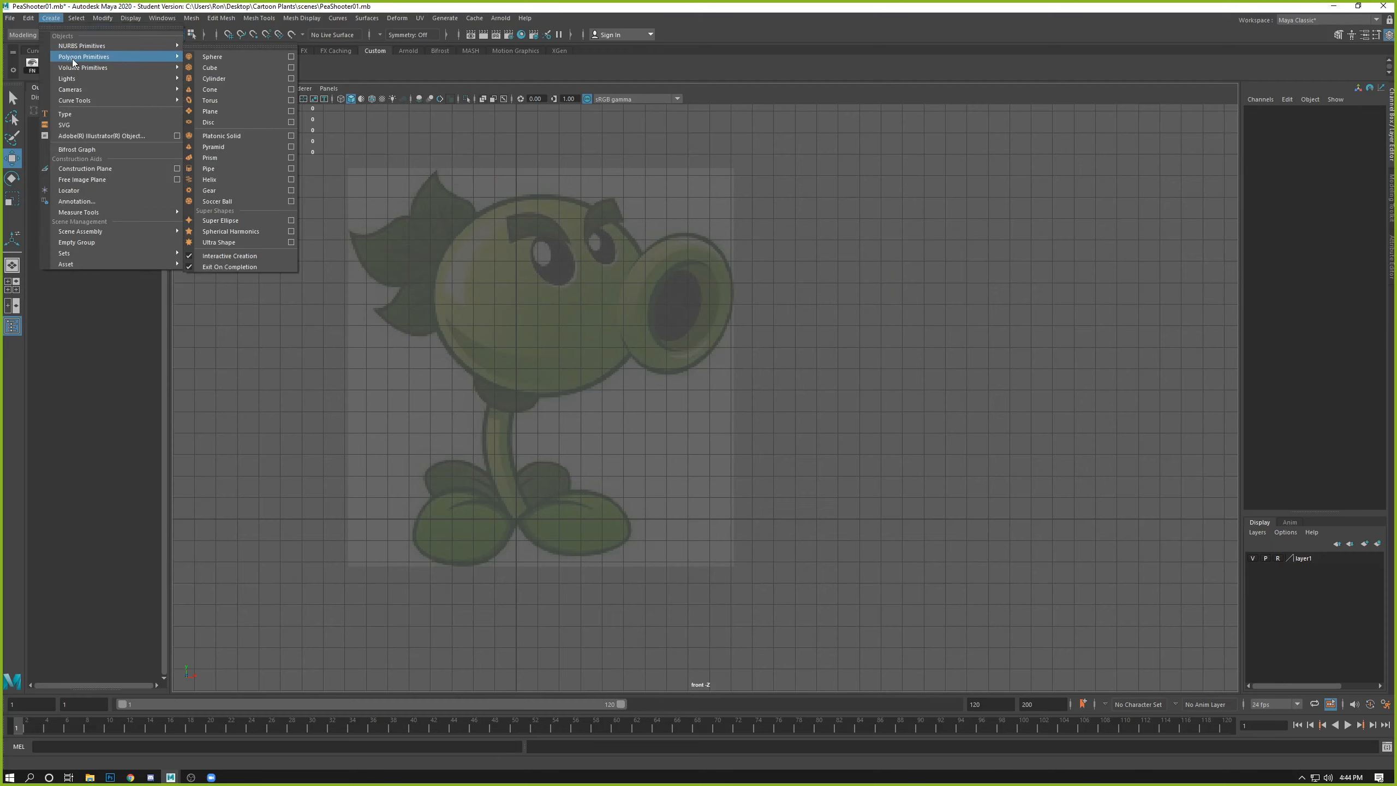
{"action": "left_click", "coordinate": [214, 68]}
{"action": "key", "text": "space"}
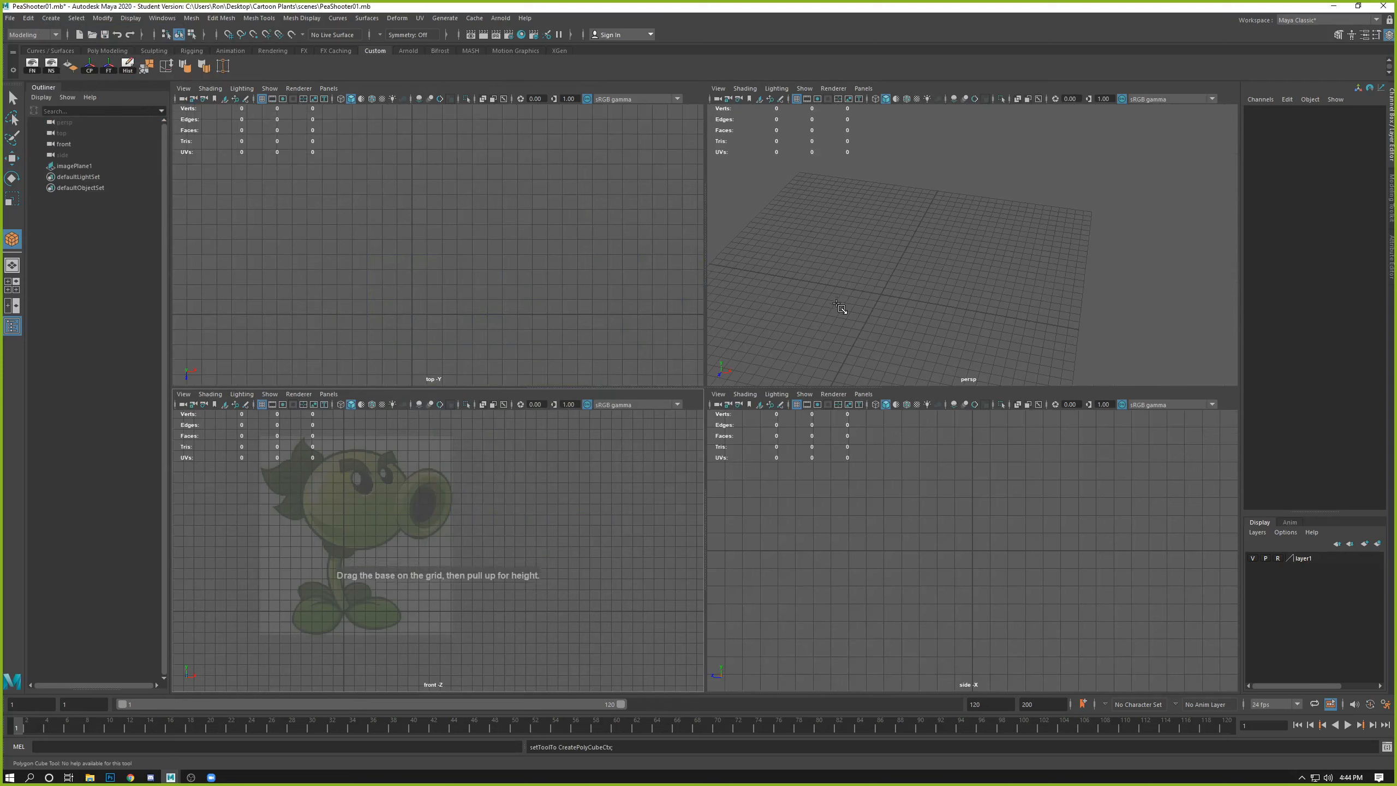
{"action": "left_click_drag", "start_coordinate": [846, 280], "coordinate": [869, 247]}
{"action": "left_click_drag", "start_coordinate": [1365, 242], "coordinate": [1367, 258]}
{"action": "type", "text": "8"}
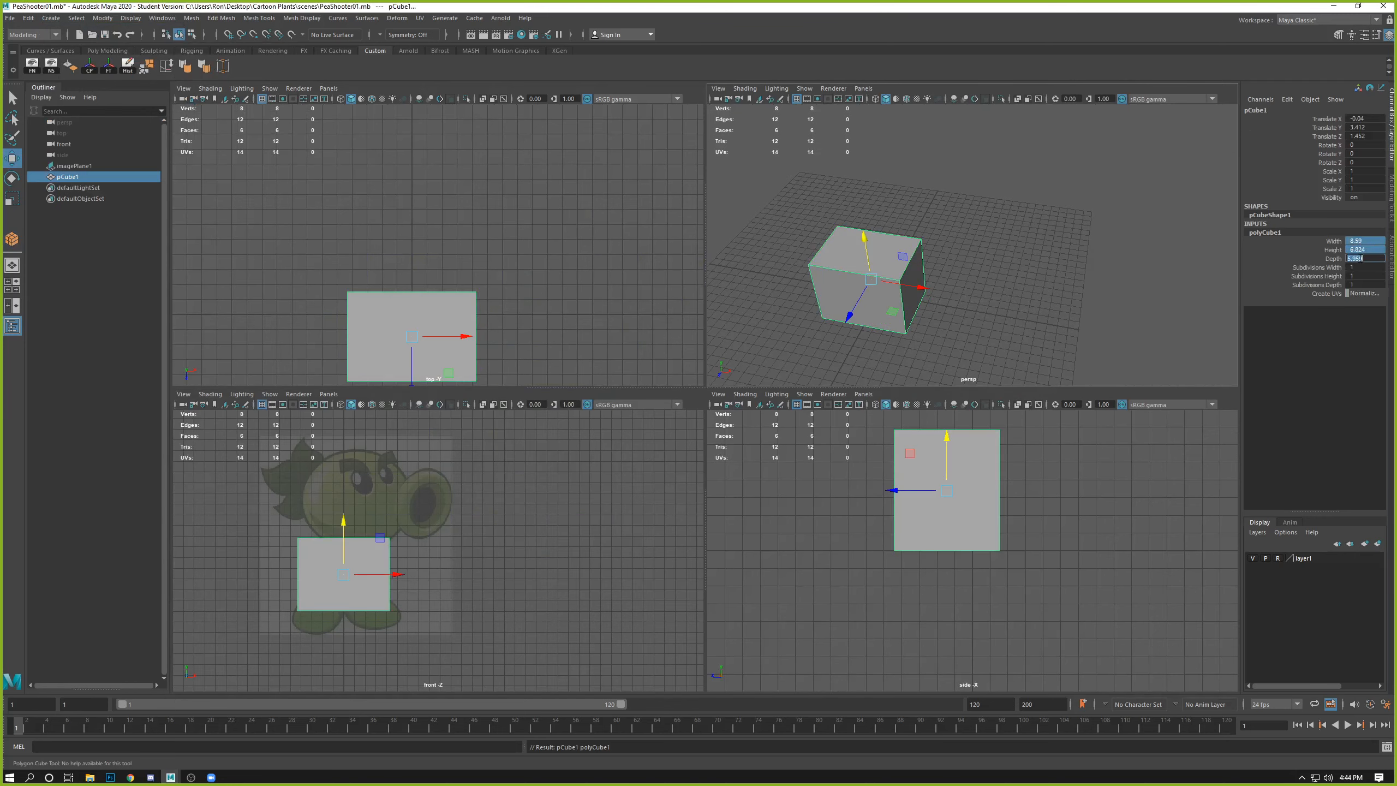
{"action": "key", "text": "Return"}
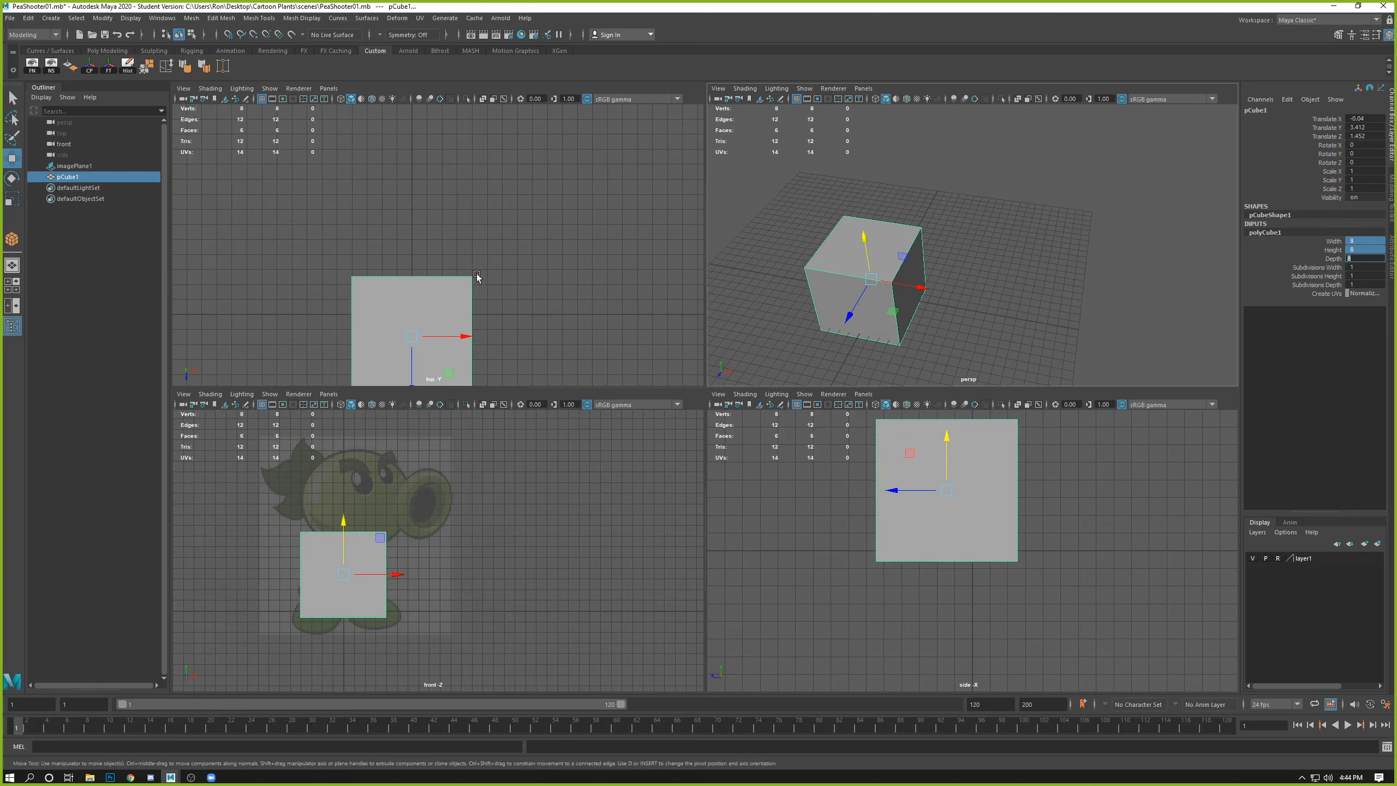
Step: Move the cube over the Peashooter's head in the front view, to about X 0.88 and Y 10.5
{"action": "left_click", "coordinate": [446, 568]}
{"action": "left_click", "coordinate": [328, 552]}
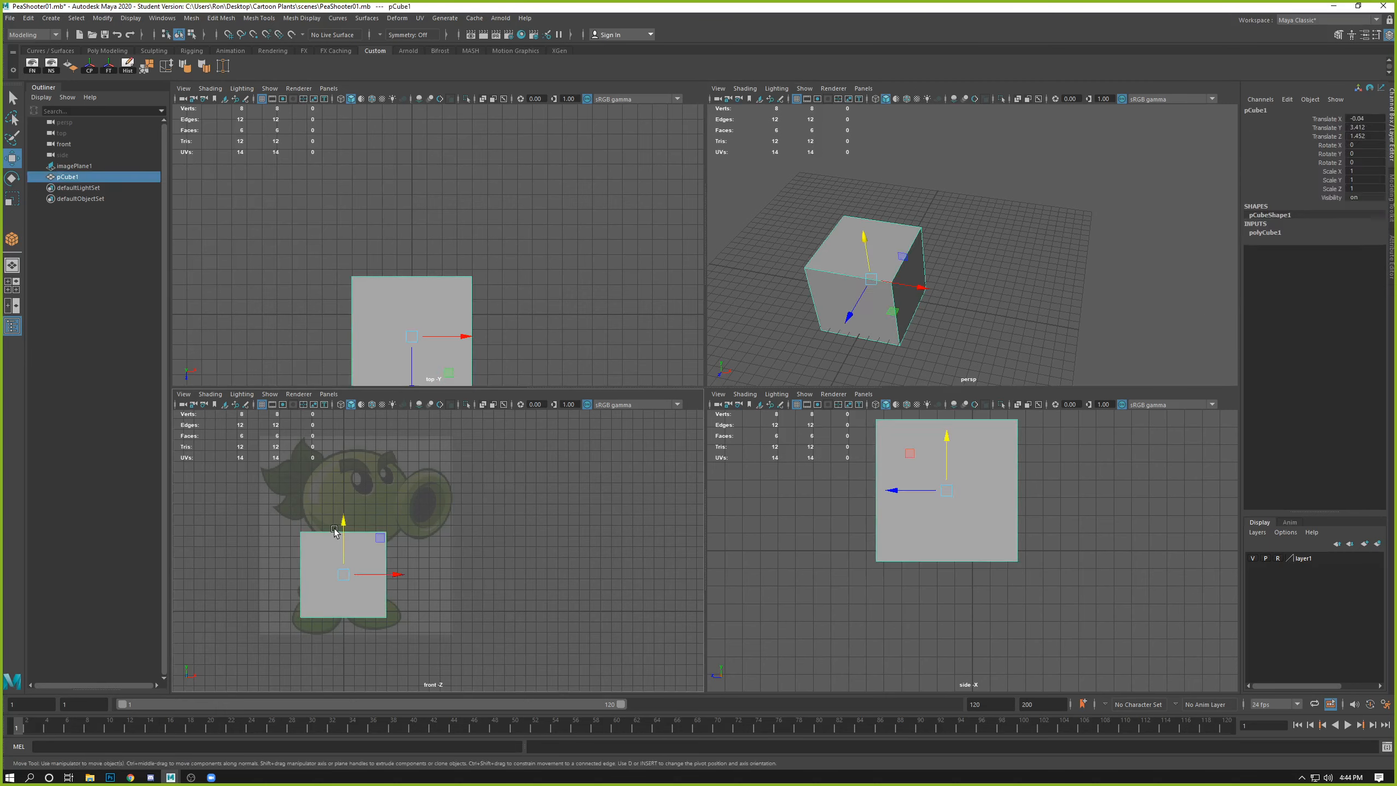
{"action": "left_click_drag", "start_coordinate": [343, 522], "coordinate": [343, 446]}
{"action": "left_click_drag", "start_coordinate": [393, 500], "coordinate": [414, 500]}
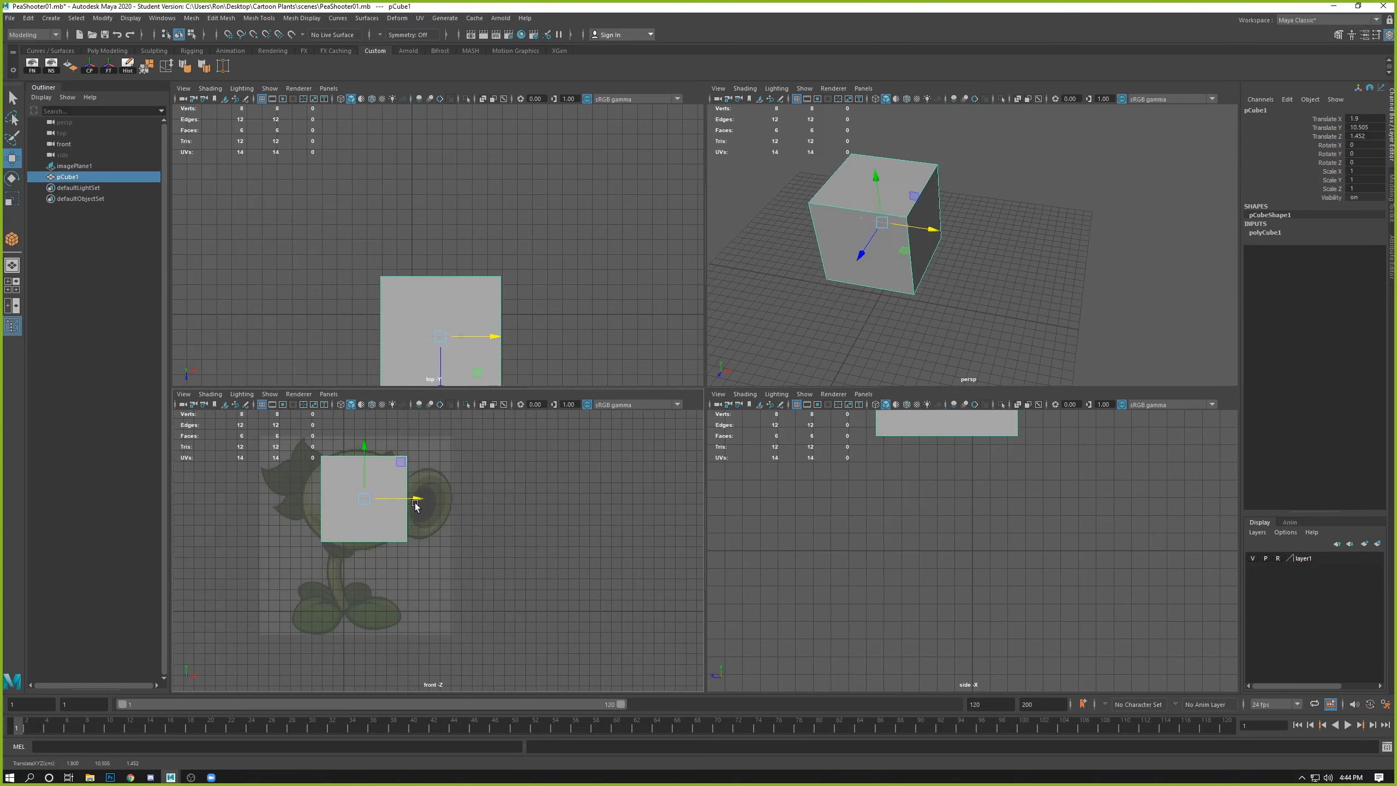
{"action": "key", "text": "space"}
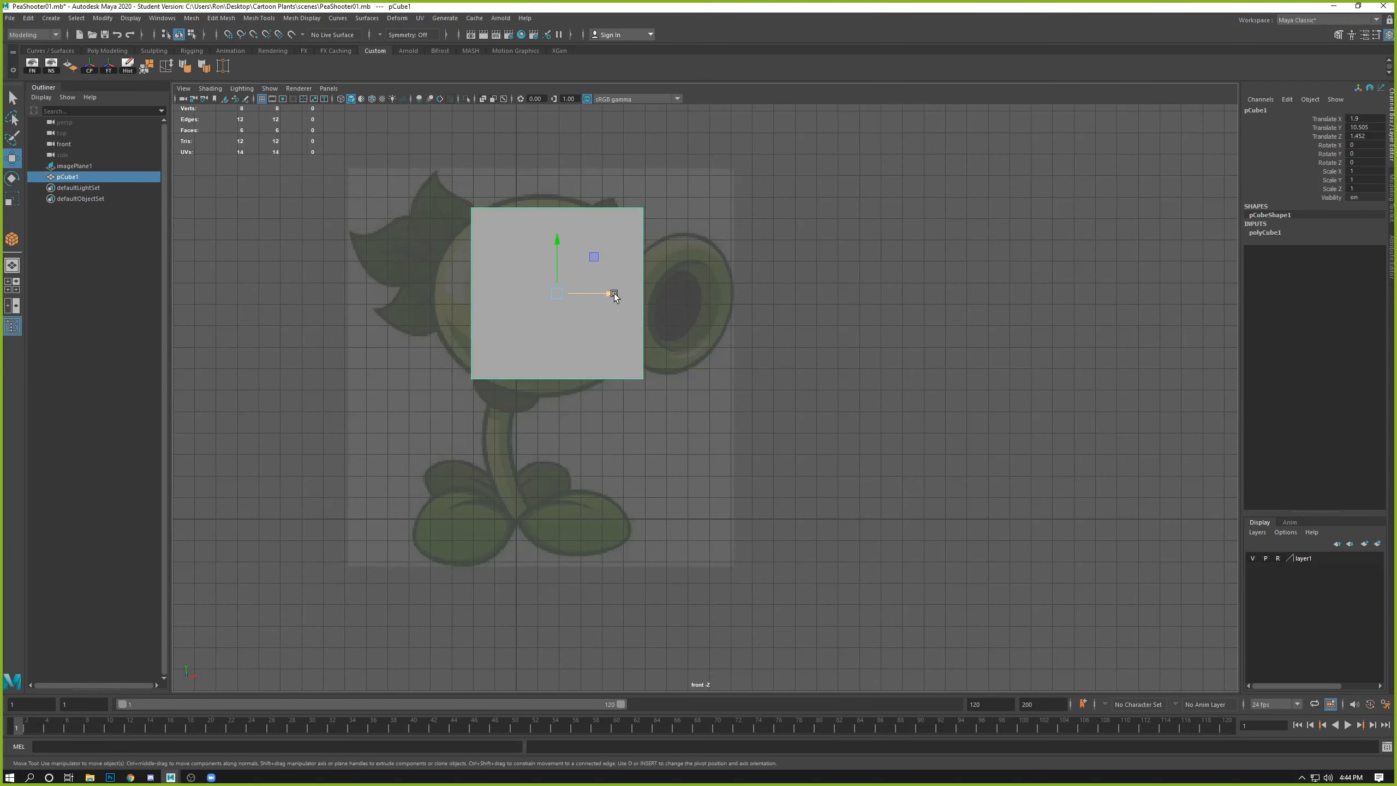
{"action": "left_click_drag", "start_coordinate": [608, 288], "coordinate": [587, 289]}
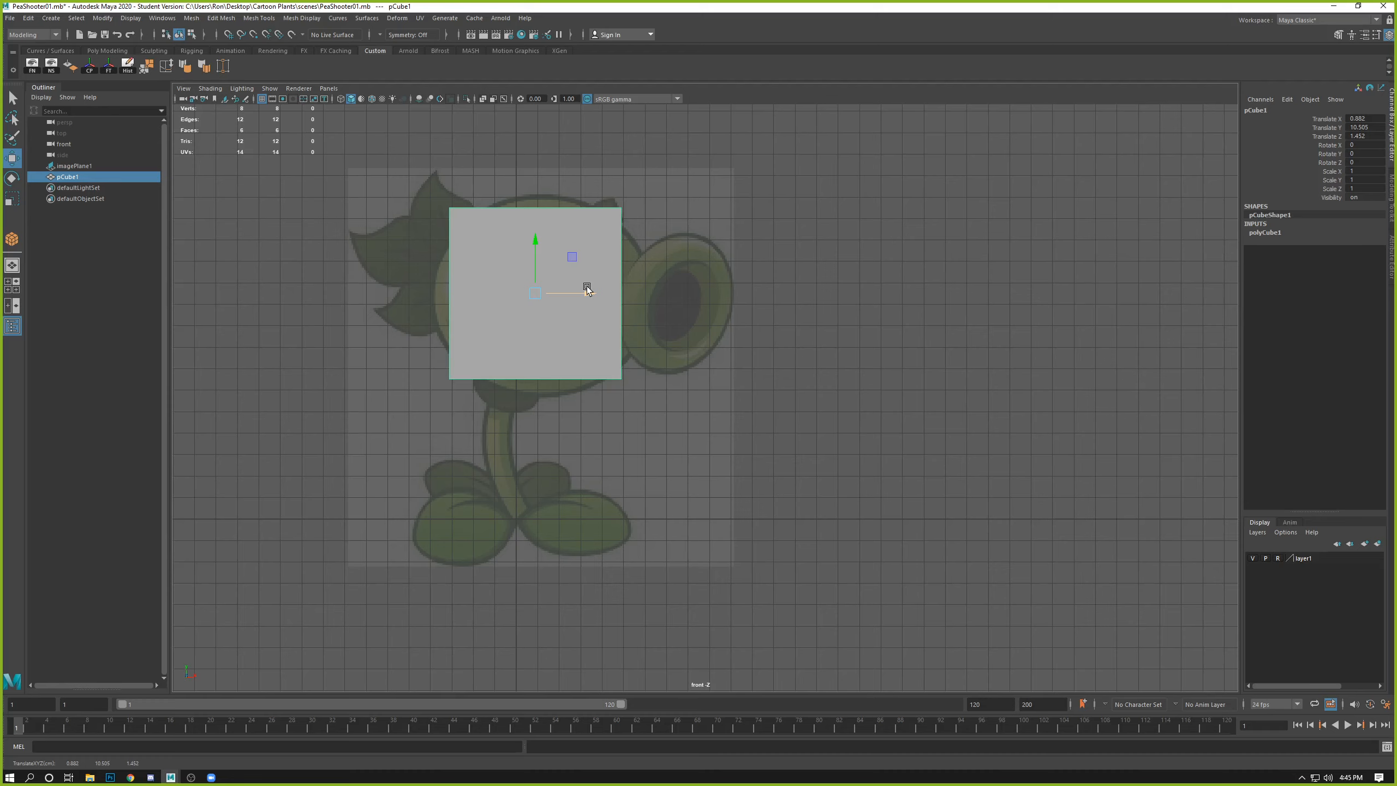
Step: Duplicate the cube and move the copy along X clear of the reference image, to about X 20.4
{"action": "key", "text": "ctrl+d"}
{"action": "left_click_drag", "start_coordinate": [589, 294], "coordinate": [1009, 327]}
{"action": "left_click", "coordinate": [659, 320]}
Step: Show the original cube over the head in smooth preview with its cage displayed
{"action": "left_click", "coordinate": [574, 261]}
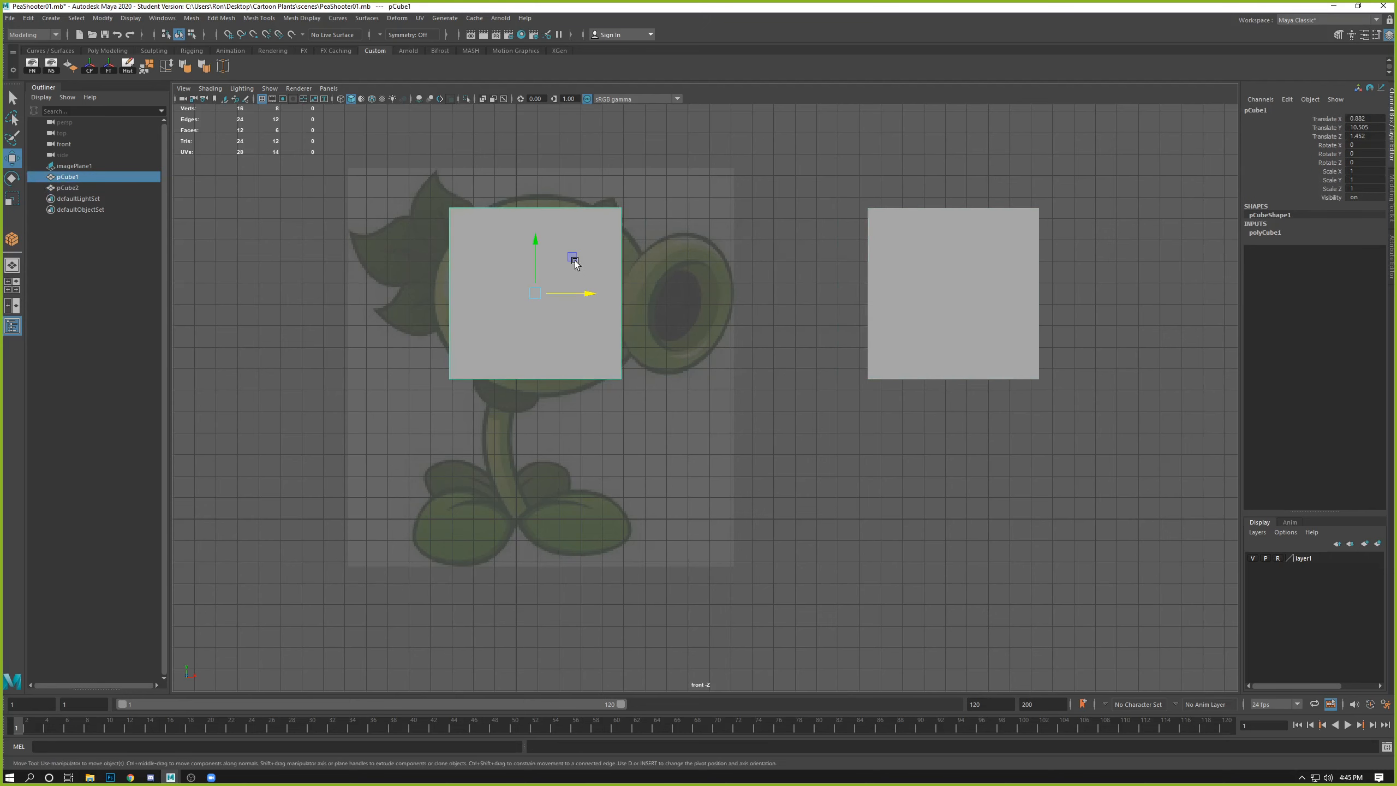
{"action": "key", "text": "1"}
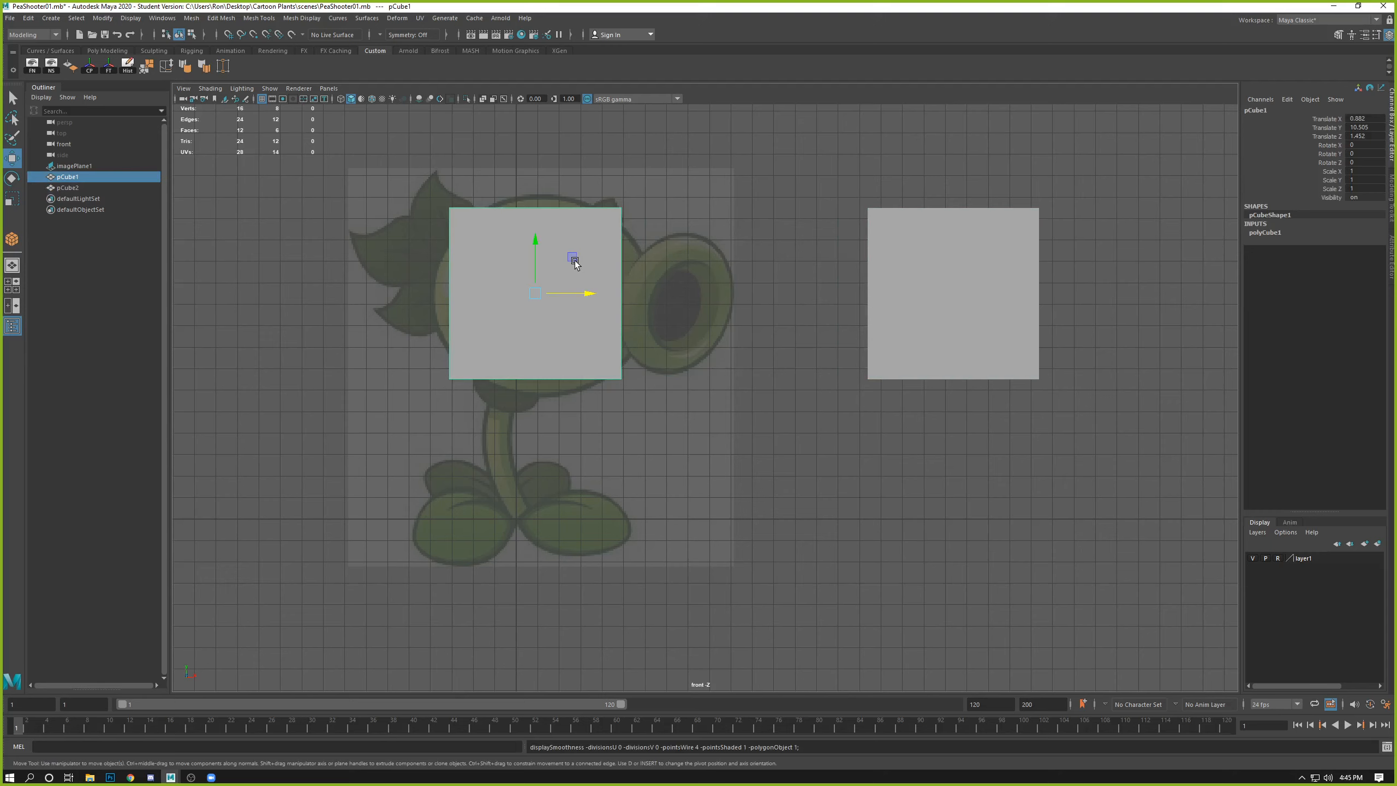
{"action": "key", "text": "2"}
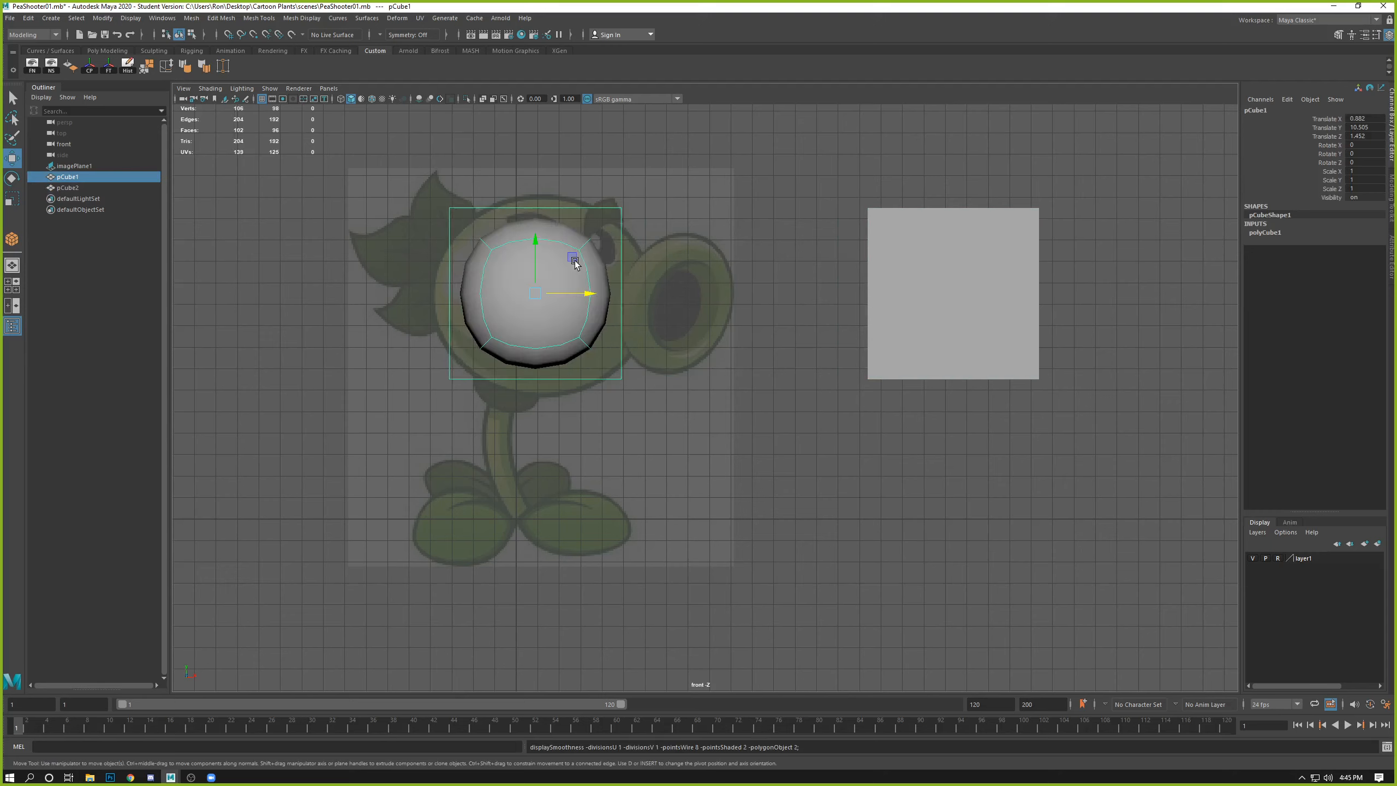
Step: Examine the smooth-previewed cube and its surrounding cage from several angles in the perspective view
{"action": "key", "text": "space"}
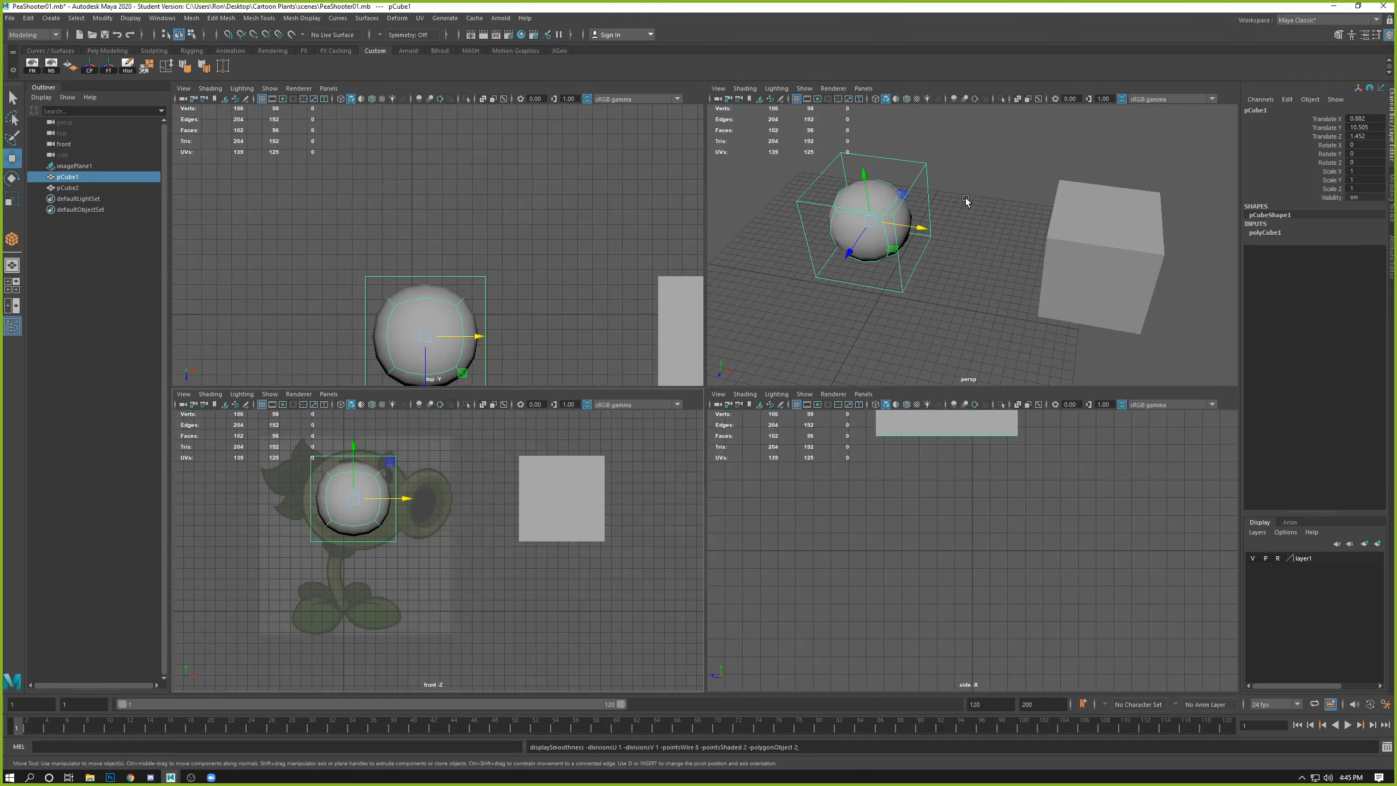
{"action": "key", "text": "space"}
{"action": "middle_click_drag", "start_coordinate": [921, 295], "coordinate": [956, 275], "text": "alt"}
{"action": "right_click_drag", "start_coordinate": [956, 275], "coordinate": [927, 403], "text": "alt"}
{"action": "middle_click_drag", "start_coordinate": [926, 402], "coordinate": [875, 454], "text": "alt"}
{"action": "right_click_drag", "start_coordinate": [737, 352], "coordinate": [649, 307], "text": "alt"}
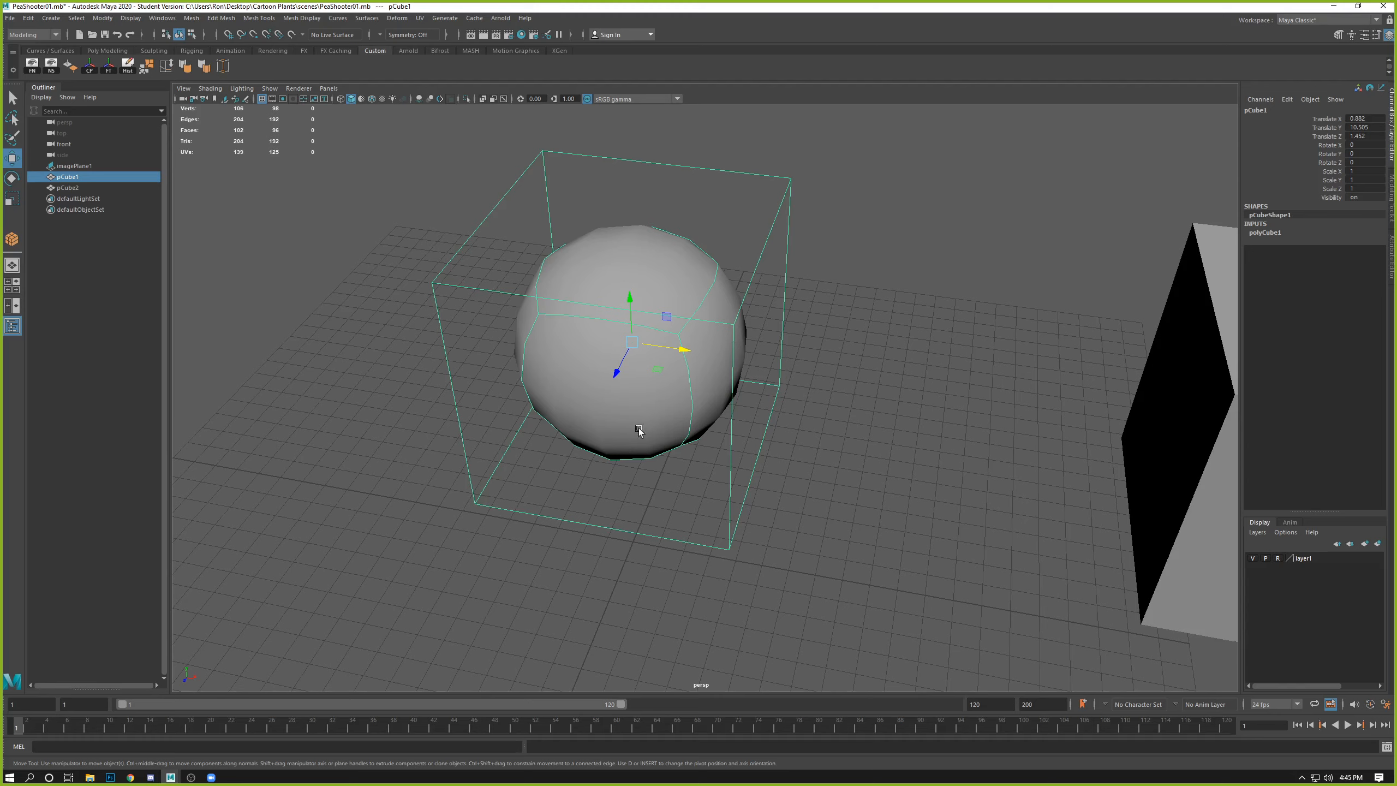
{"action": "left_click_drag", "start_coordinate": [670, 357], "coordinate": [751, 298], "text": "alt"}
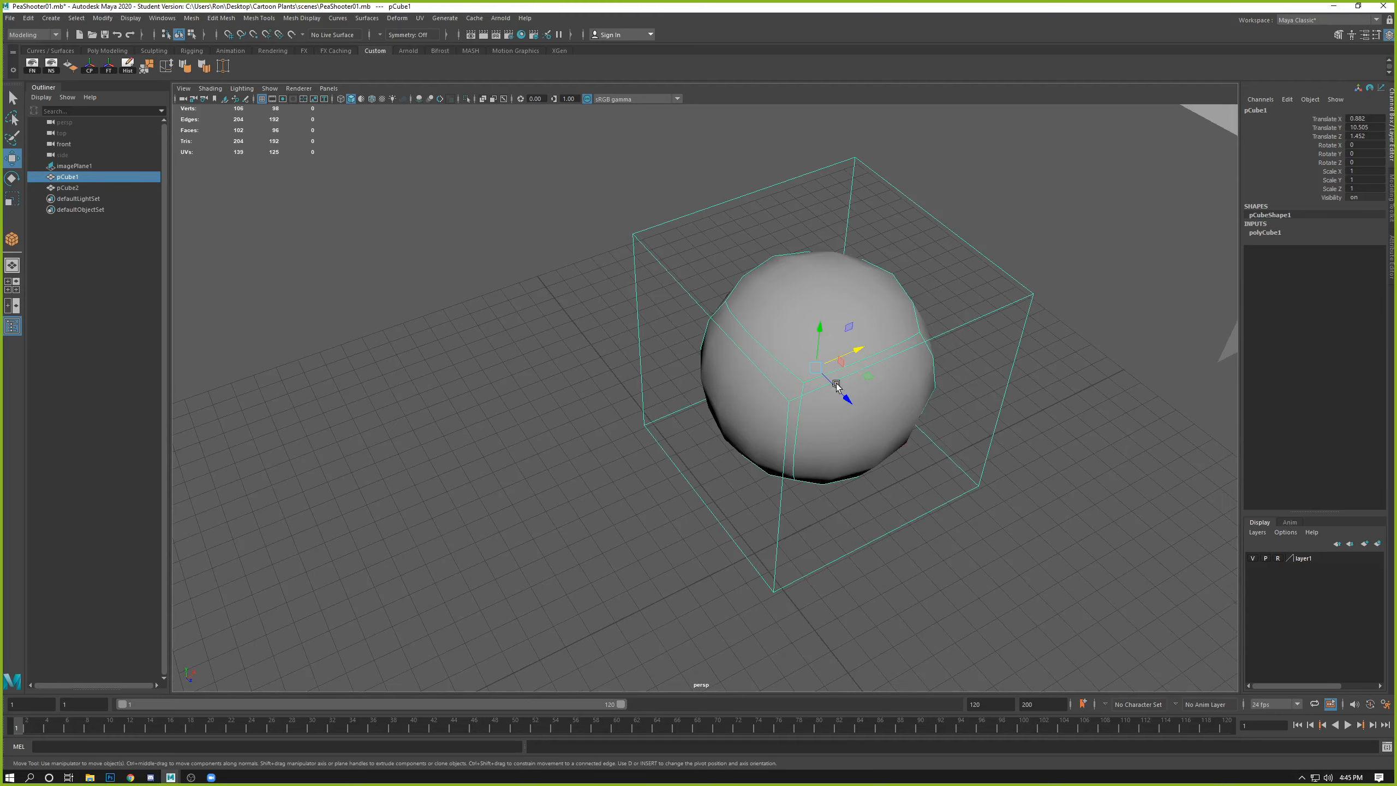
{"action": "left_click_drag", "start_coordinate": [804, 438], "coordinate": [535, 251], "text": "alt"}
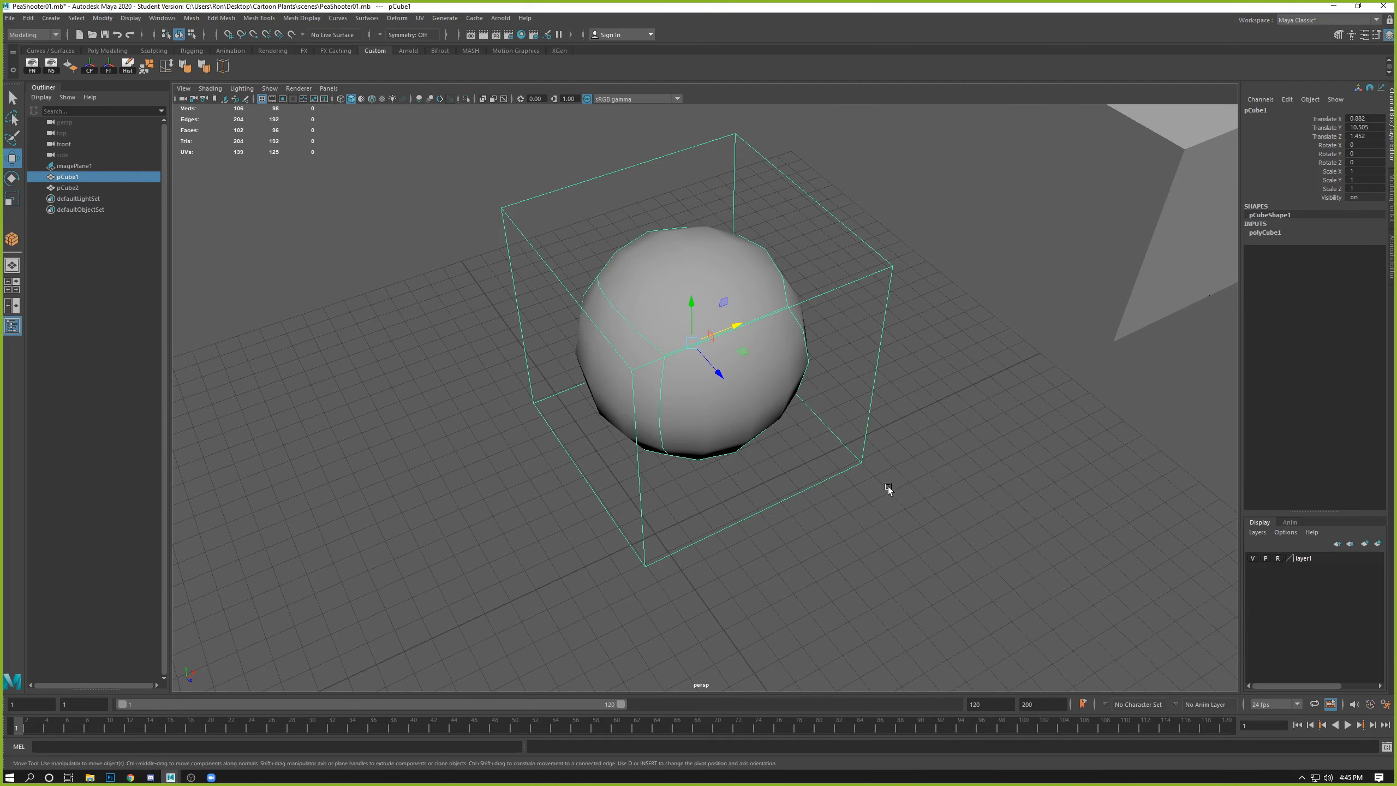
{"action": "right_click_drag", "start_coordinate": [764, 507], "coordinate": [615, 440], "text": "alt"}
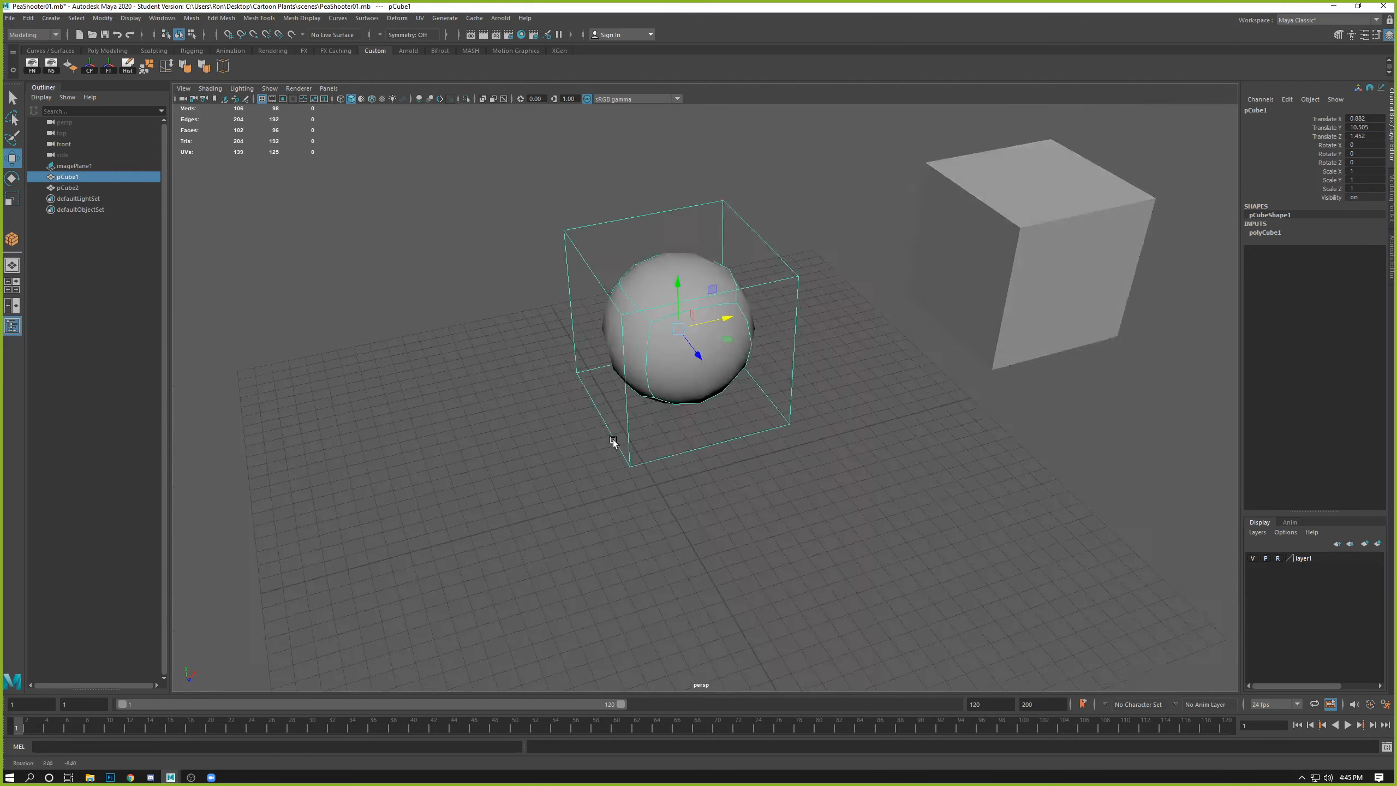
{"action": "left_click_drag", "start_coordinate": [615, 440], "coordinate": [592, 448], "text": "alt"}
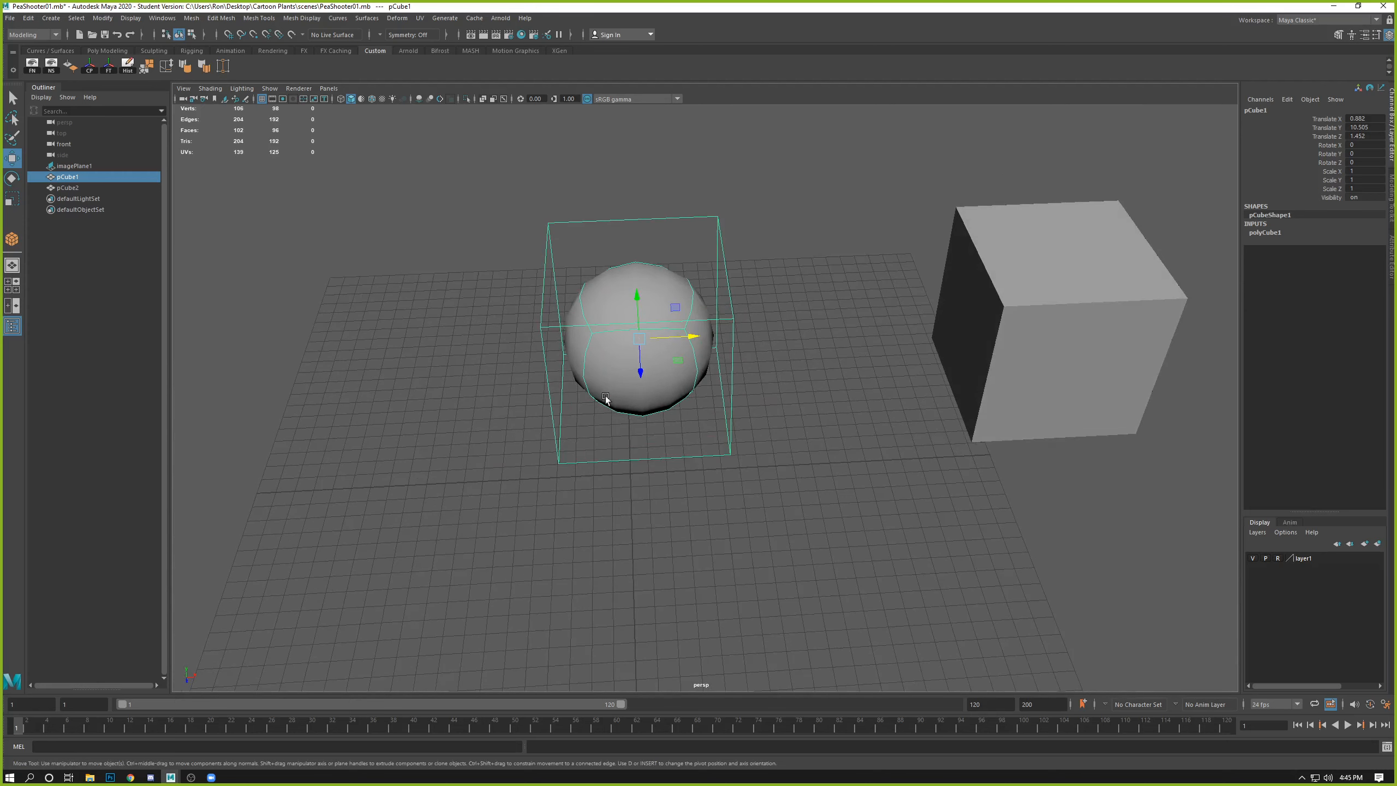
Step: Switch the original cube between unsmoothed, cage and smooth preview displays, ending with the smooth preview without the cage
{"action": "key", "text": "1"}
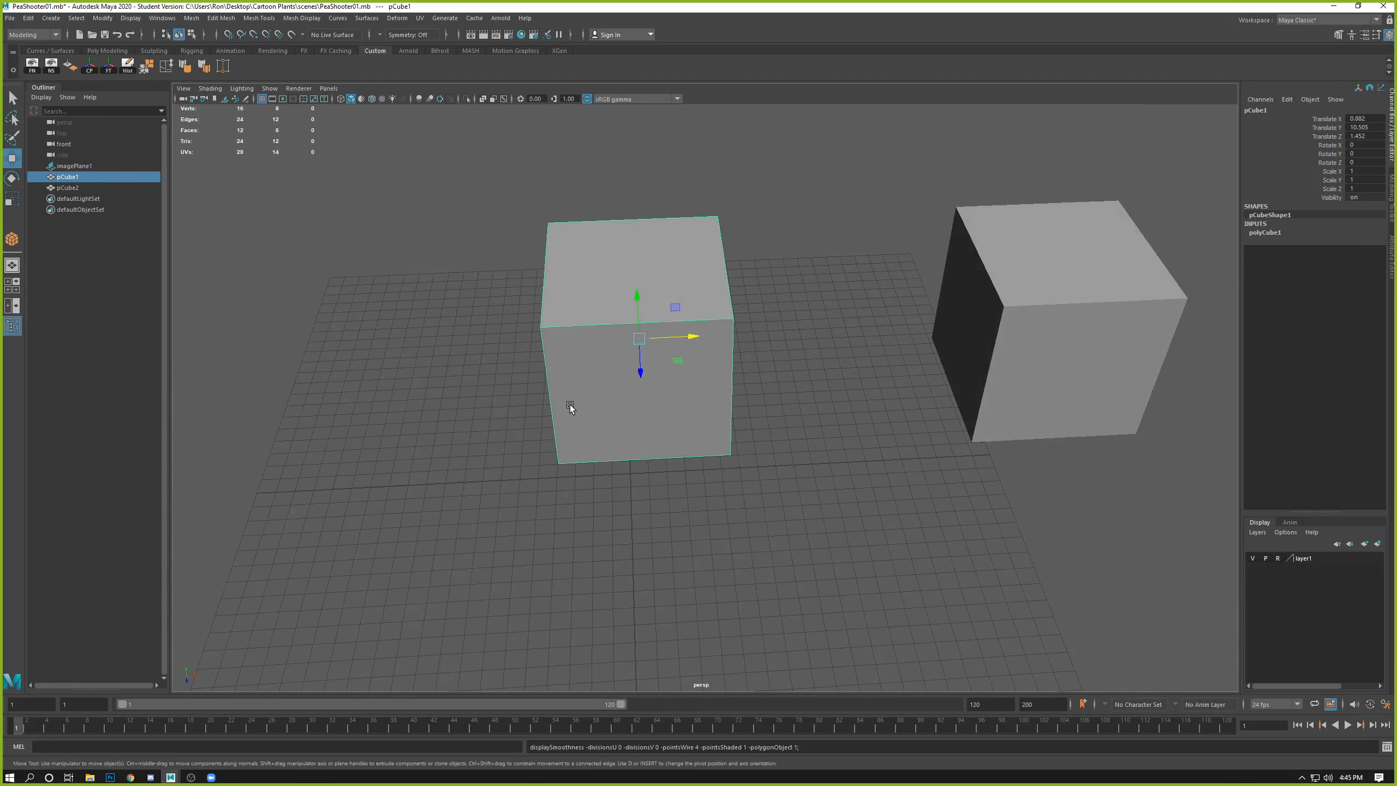
{"action": "key", "text": "2"}
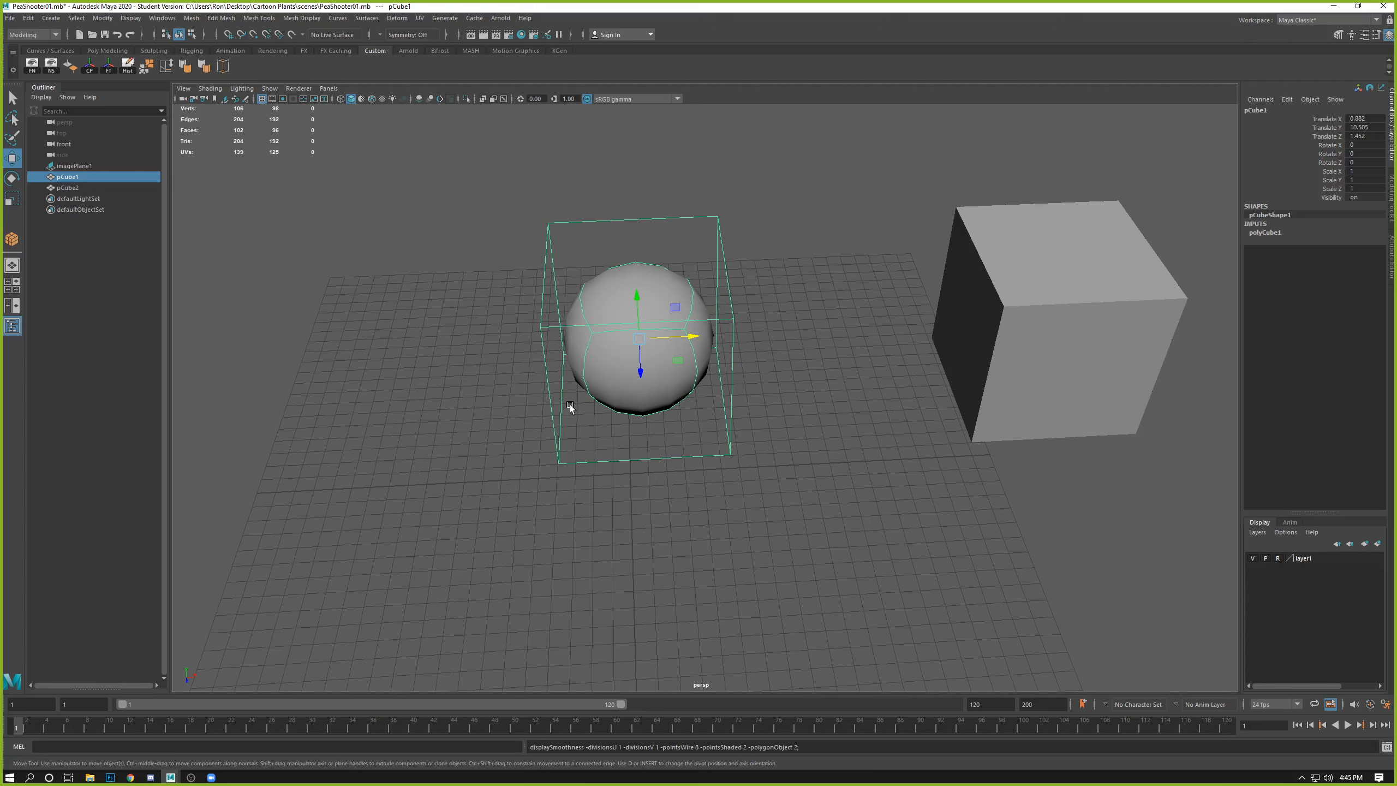
{"action": "key", "text": "1"}
{"action": "key", "text": "2"}
{"action": "key", "text": "1"}
{"action": "key", "text": "3"}
{"action": "key", "text": "3"}
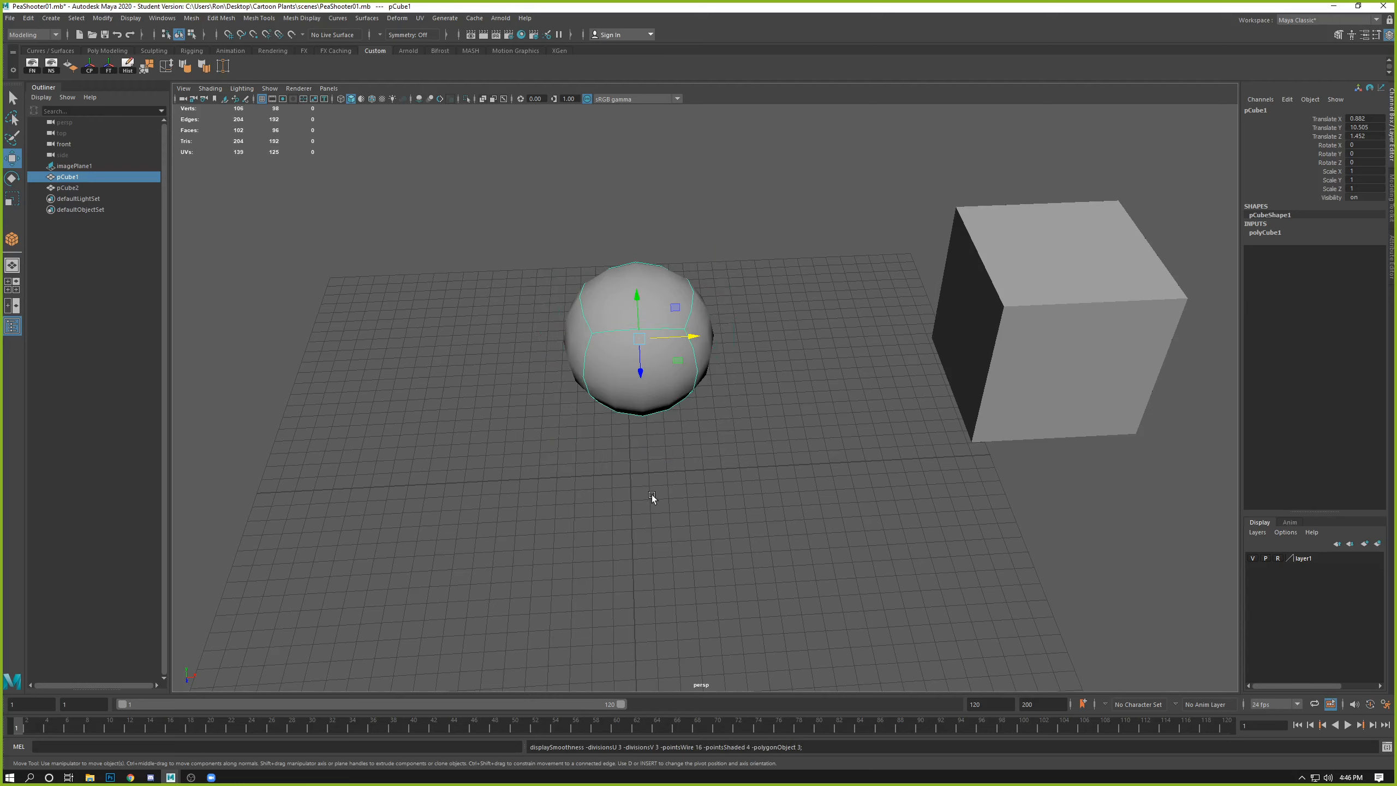
Step: Apply the Smooth operation twice to the duplicate cube so that its mesh is actually subdivided
{"action": "middle_click_drag", "start_coordinate": [651, 494], "coordinate": [585, 528], "text": "alt"}
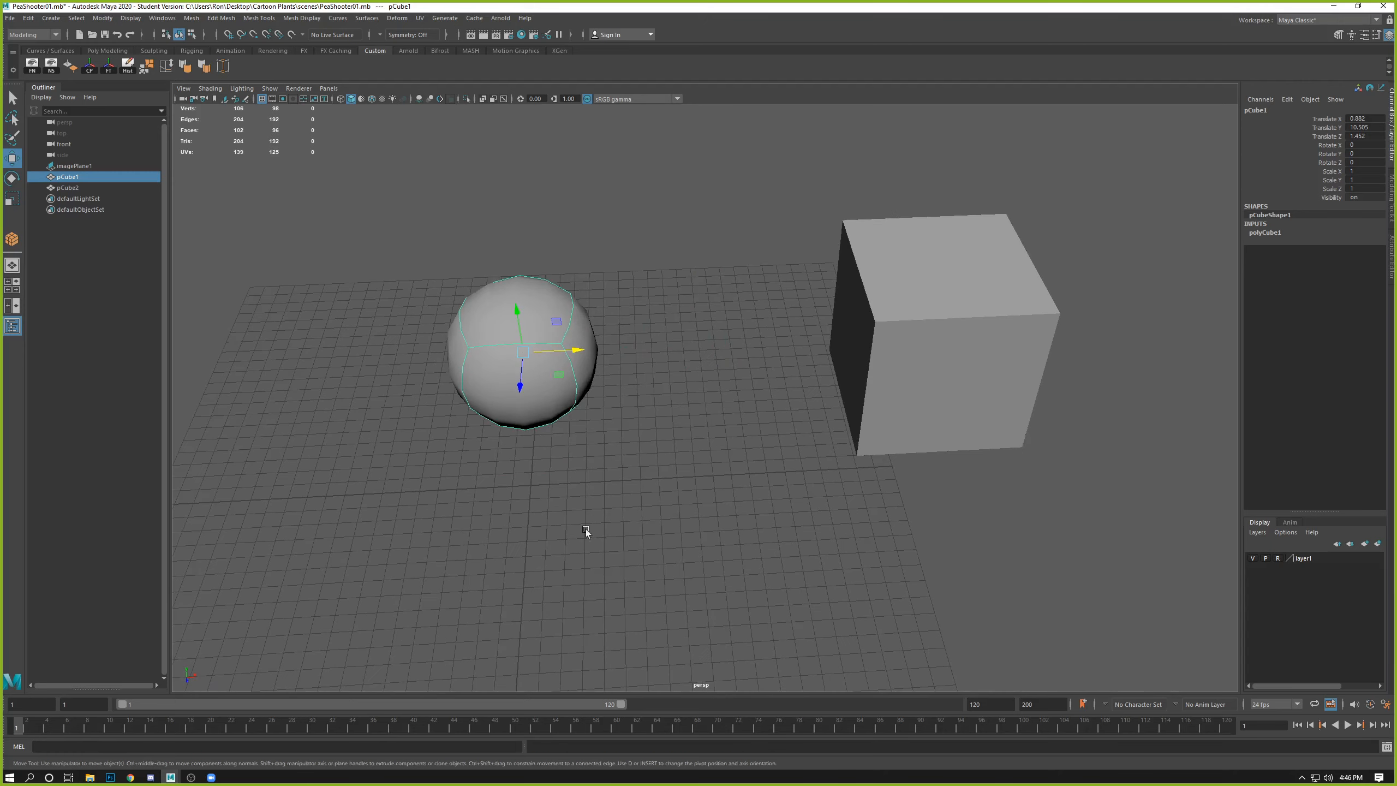
{"action": "left_click", "coordinate": [715, 502]}
{"action": "left_click", "coordinate": [882, 395]}
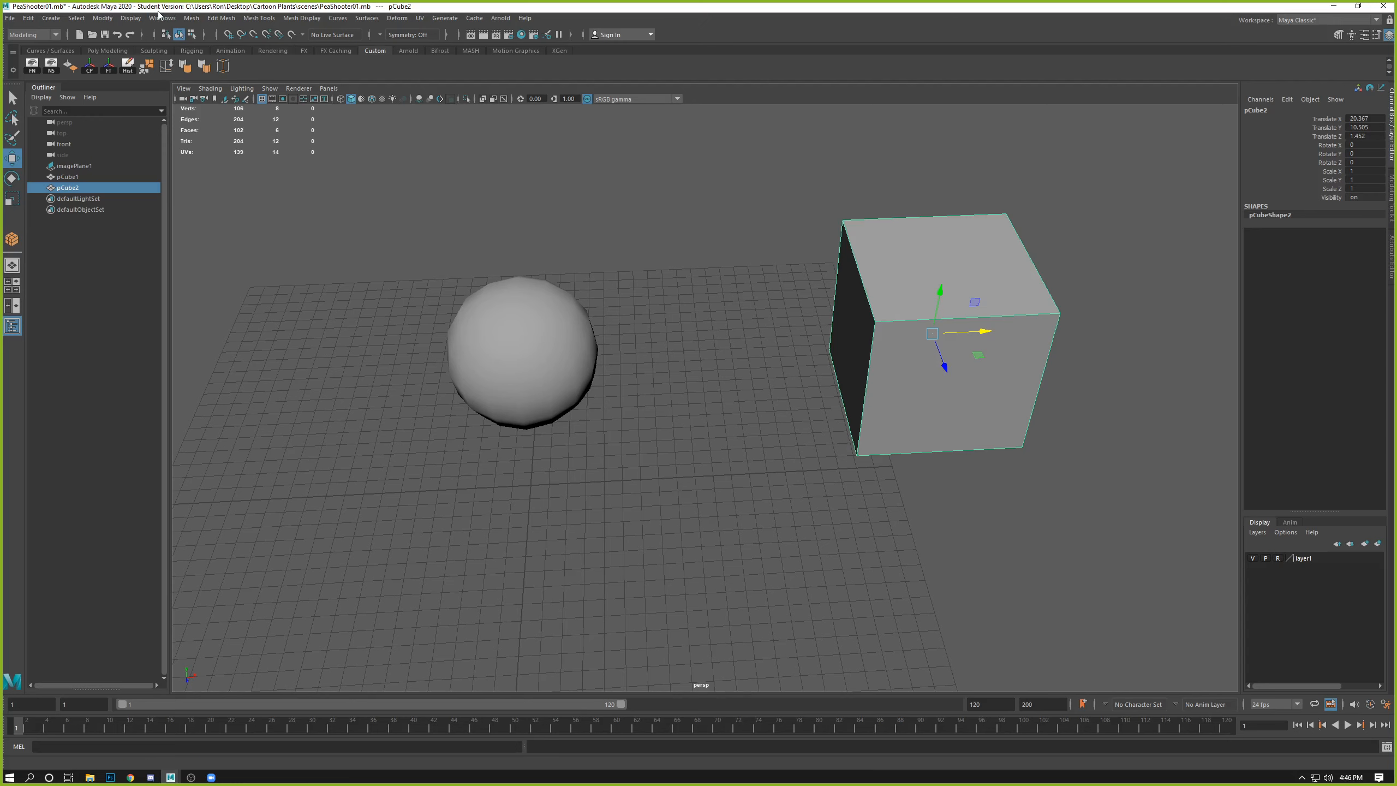
{"action": "left_click", "coordinate": [196, 18]}
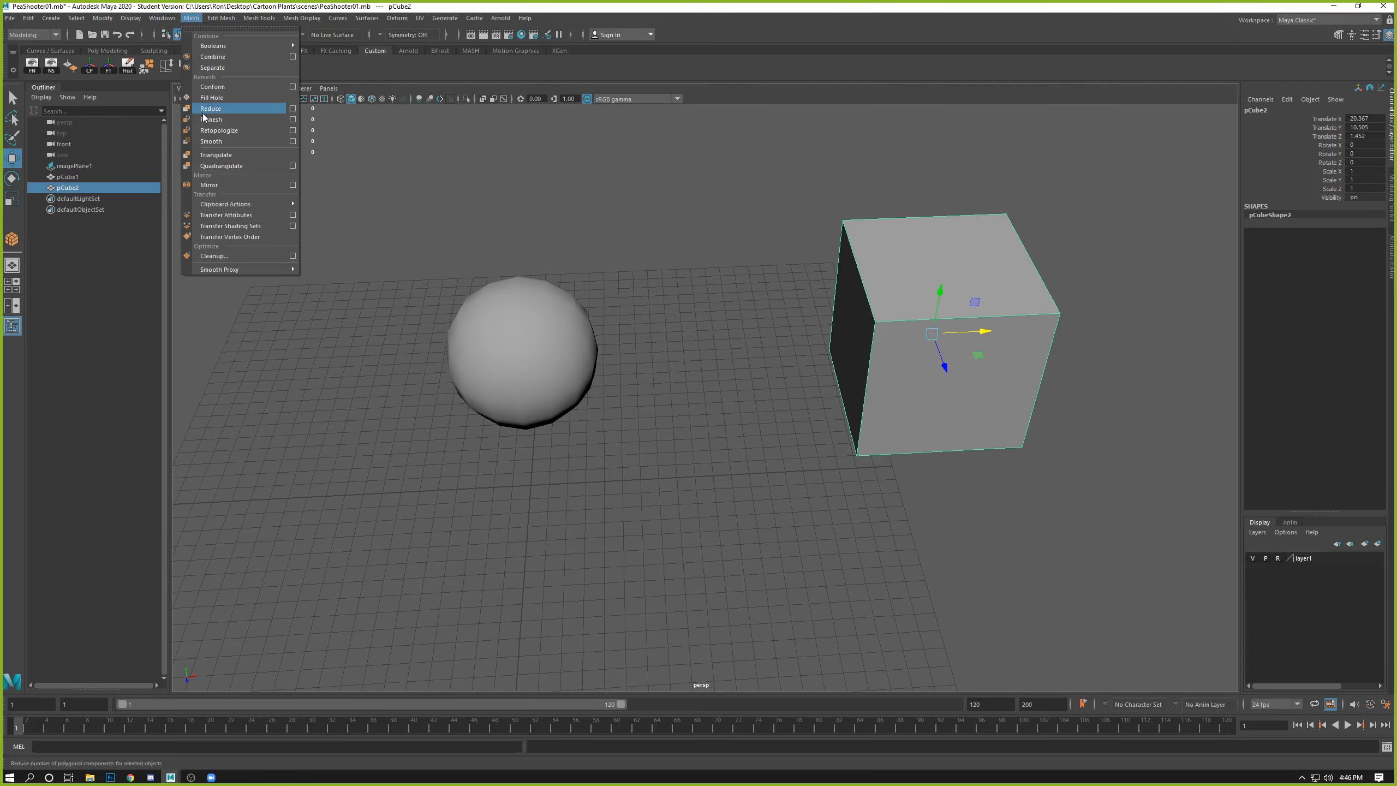
{"action": "left_click", "coordinate": [218, 142]}
{"action": "key", "text": "g"}
{"action": "left_click", "coordinate": [926, 381]}
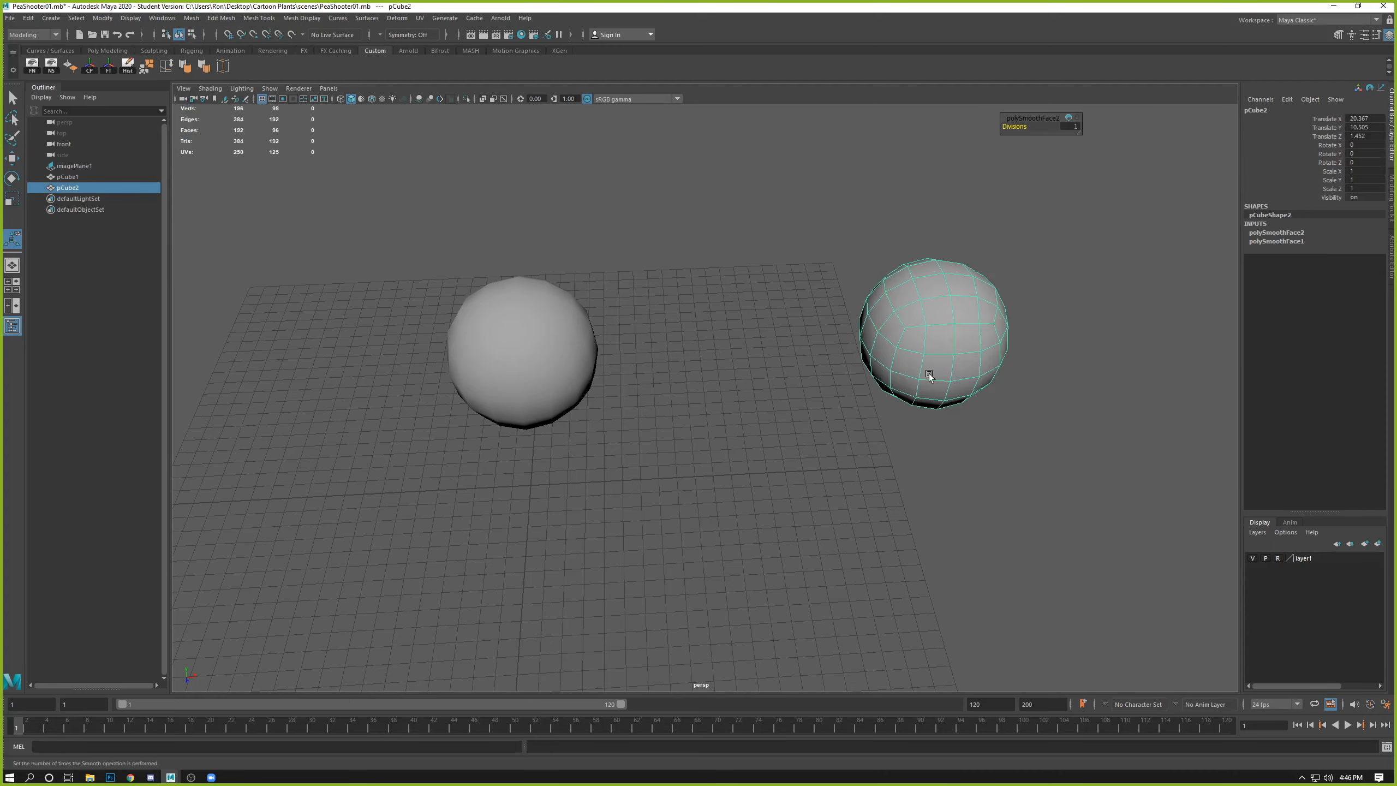
{"action": "left_click_drag", "start_coordinate": [926, 381], "coordinate": [809, 320], "text": "alt"}
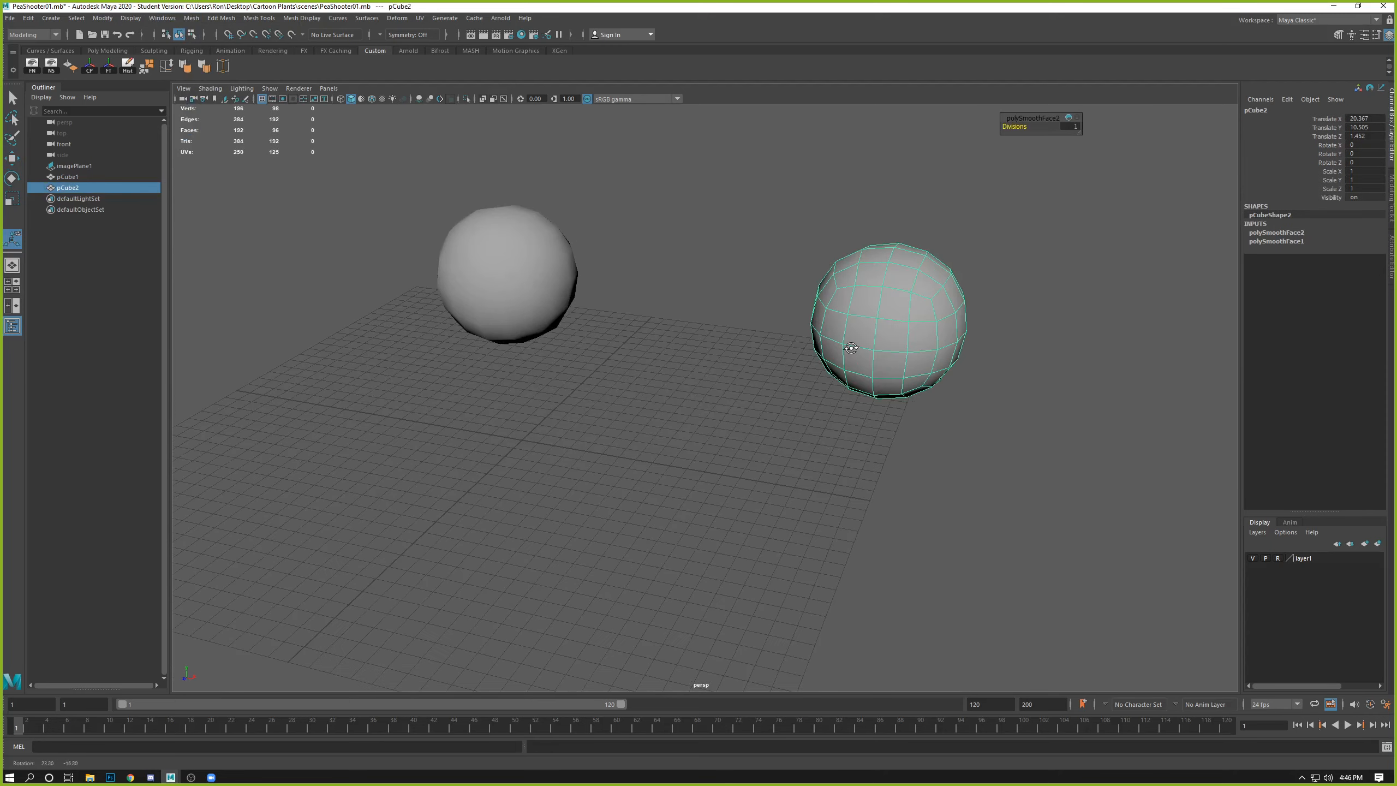
Step: Duplicate the smooth-previewed cube and move the copy forward along Z, in front of the original
{"action": "left_click", "coordinate": [530, 269]}
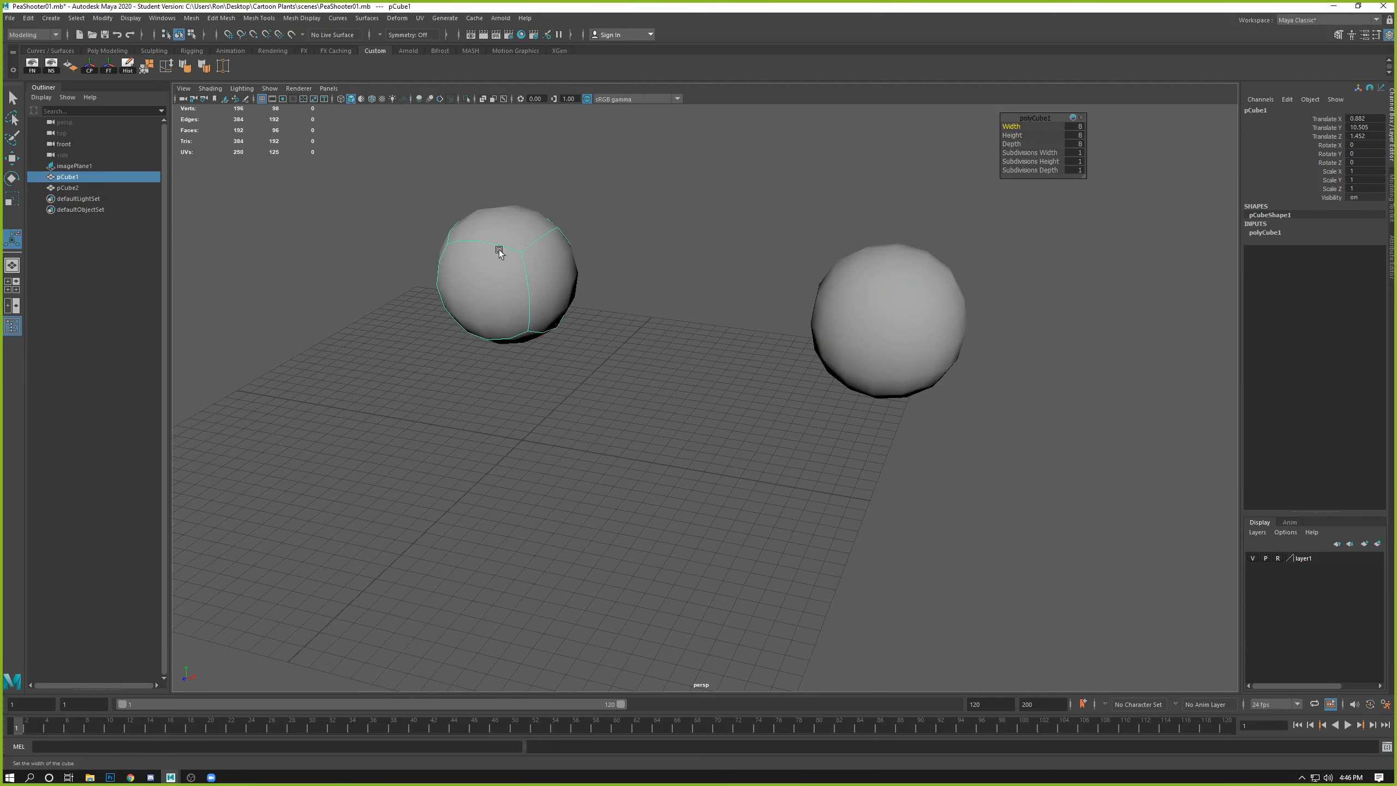
{"action": "scroll", "coordinate": [507, 245], "scroll_direction": "down", "scroll_amount": 1}
{"action": "key", "text": "w"}
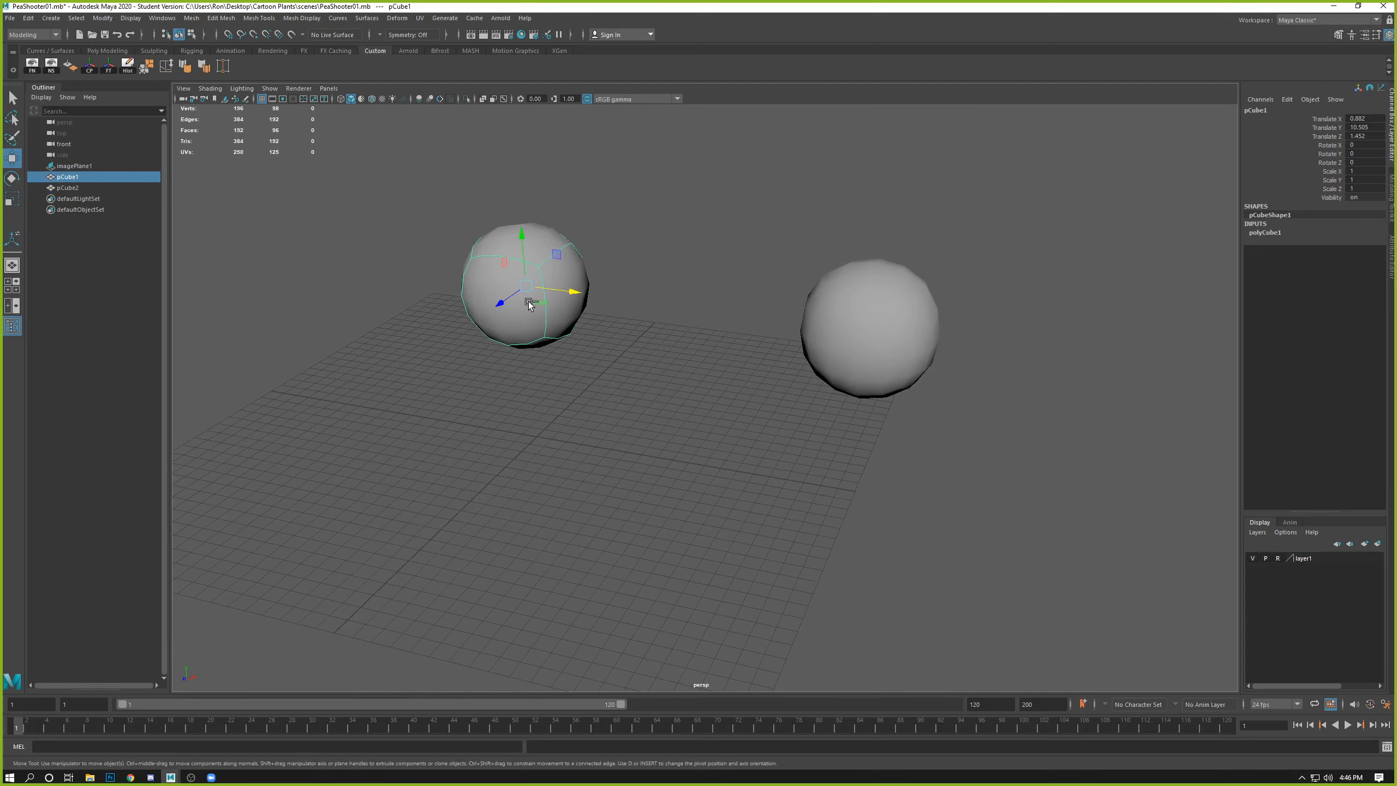
{"action": "key", "text": "ctrl+d"}
{"action": "left_click_drag", "start_coordinate": [501, 309], "coordinate": [403, 413]}
Step: Select the original cube's face on the positive X side and compare its unsmoothed and smooth preview displays
{"action": "left_click", "coordinate": [541, 270]}
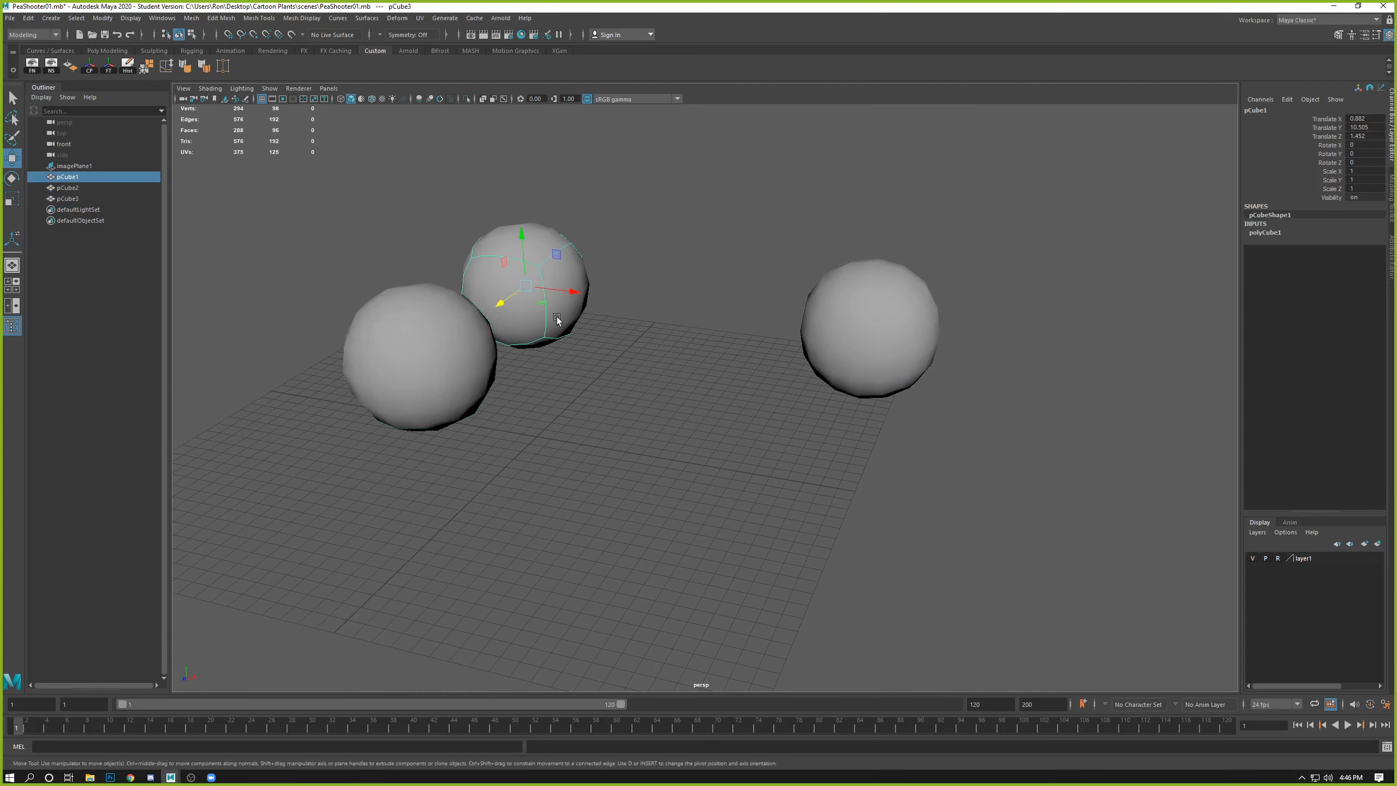
{"action": "left_click_drag", "start_coordinate": [558, 320], "coordinate": [553, 345], "text": "alt"}
{"action": "right_click_drag", "start_coordinate": [559, 328], "coordinate": [554, 350]}
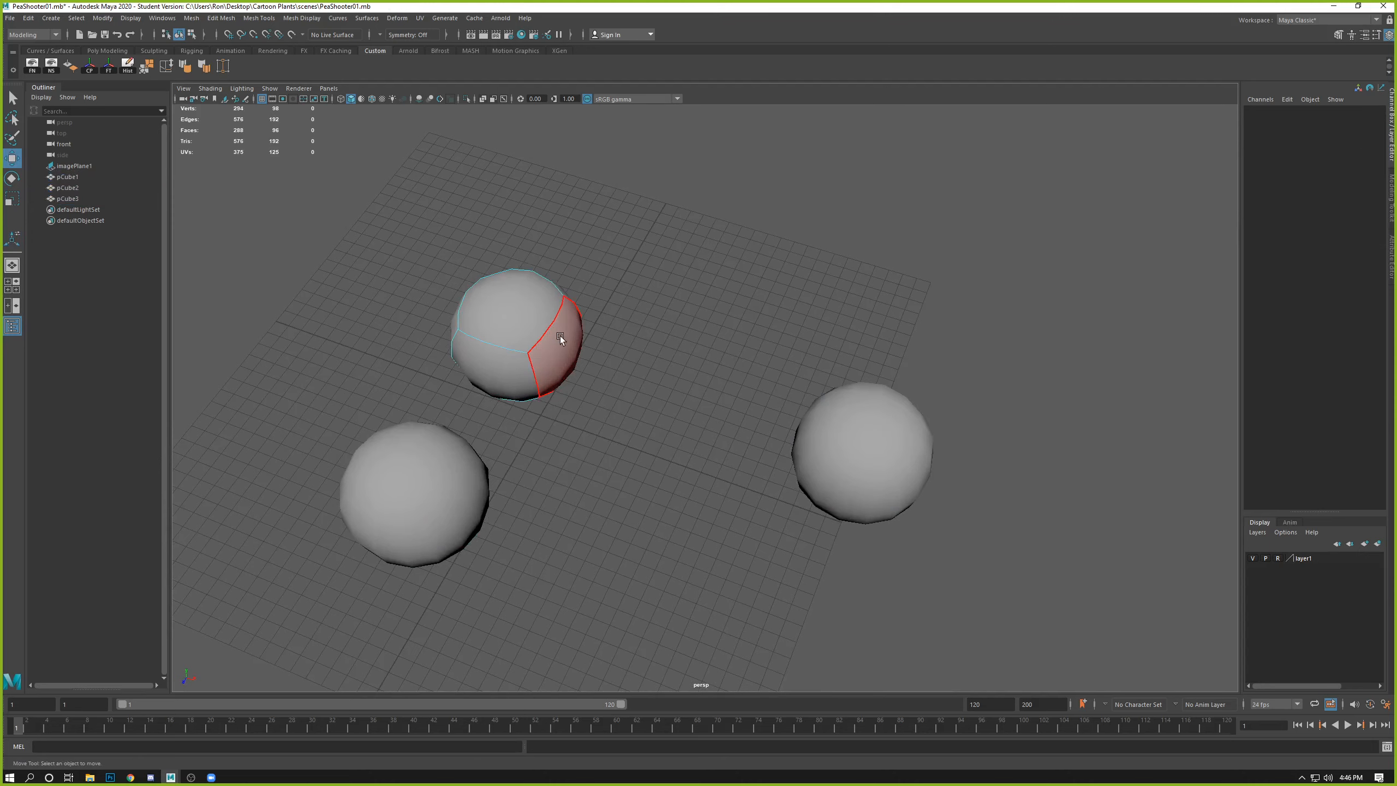
{"action": "left_click", "coordinate": [560, 336]}
{"action": "key", "text": "1"}
{"action": "key", "text": "3"}
{"action": "key", "text": "1"}
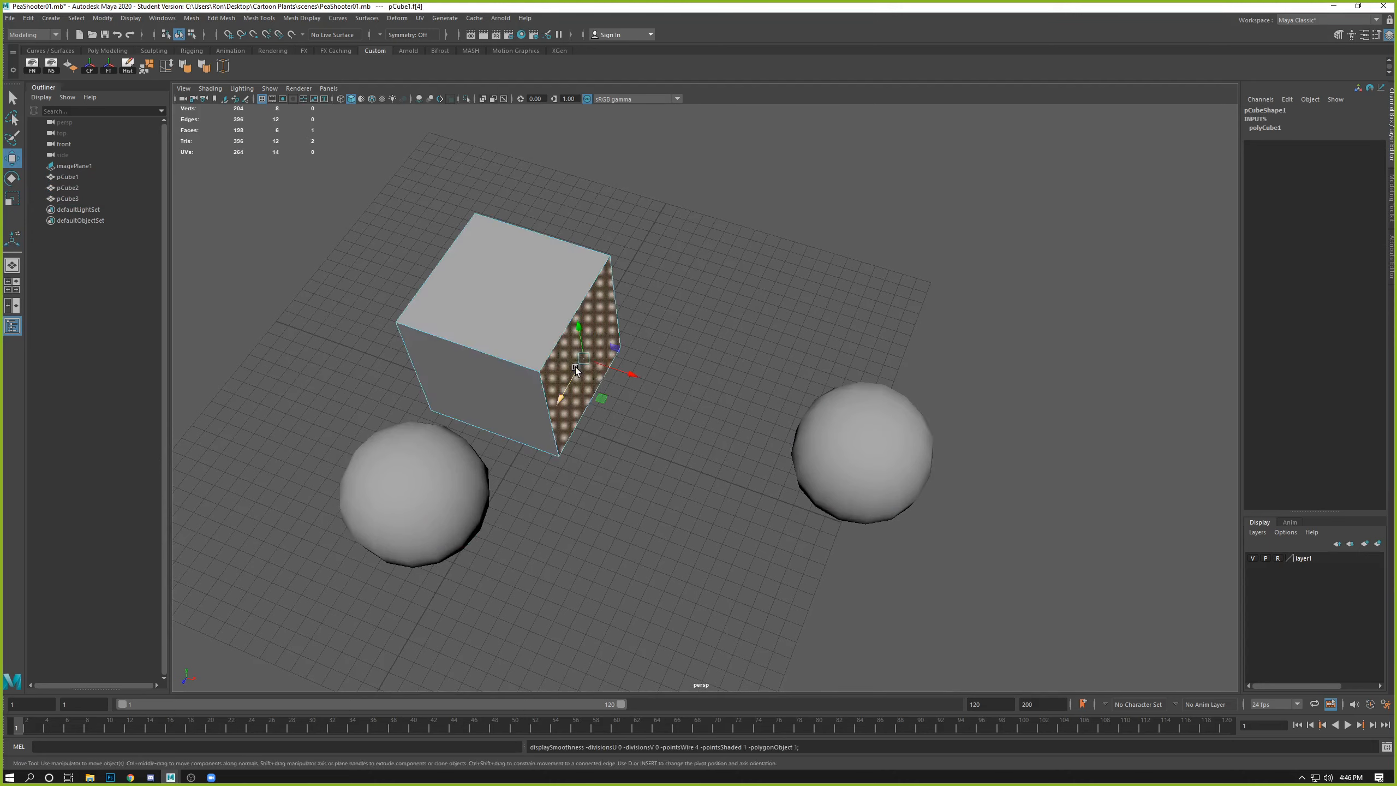
{"action": "key", "text": "3"}
{"action": "key", "text": "1"}
{"action": "key", "text": "3"}
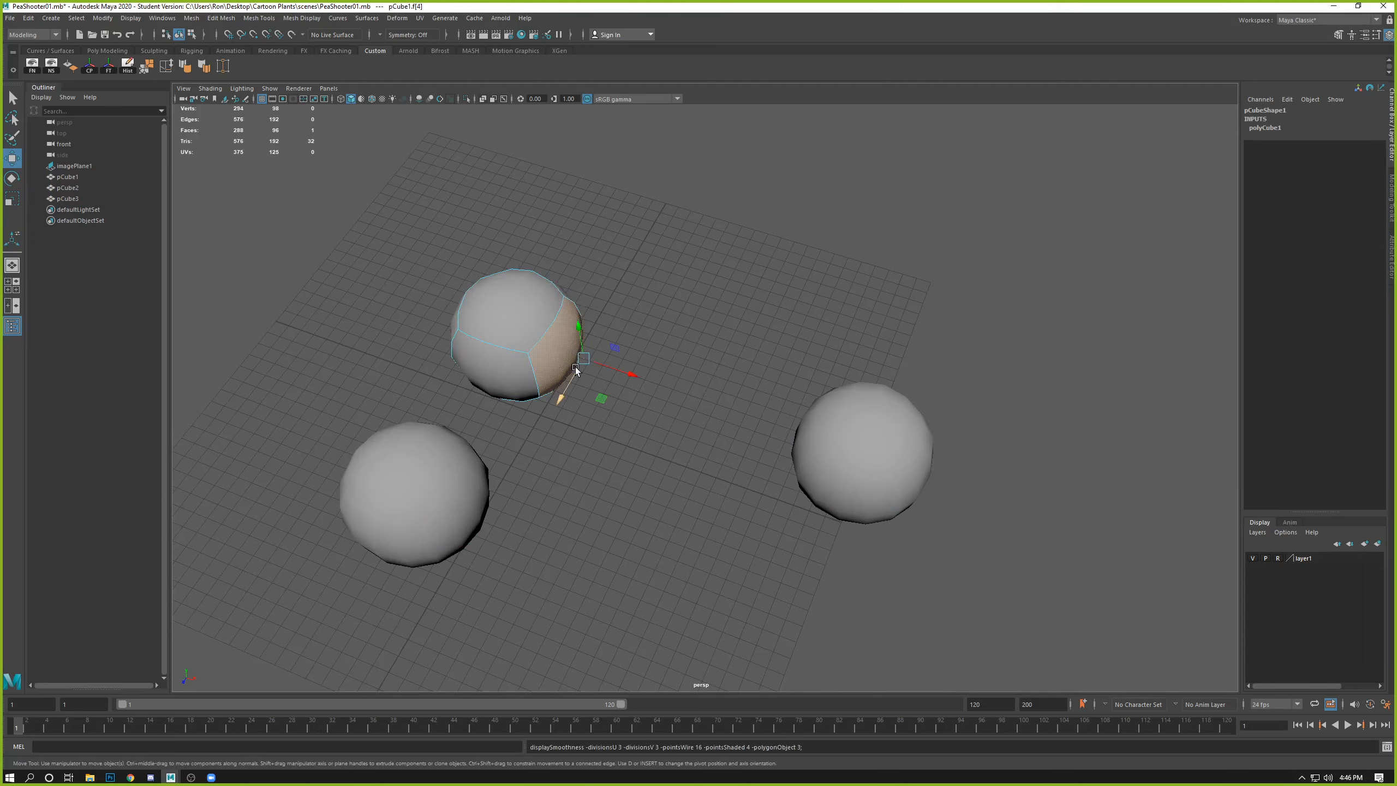
{"action": "key", "text": "1"}
{"action": "key", "text": "3"}
Step: Pull the selected face outward along X to about 12, and scale down the opposite end face to taper the shape
{"action": "left_click_drag", "start_coordinate": [634, 373], "coordinate": [769, 425]}
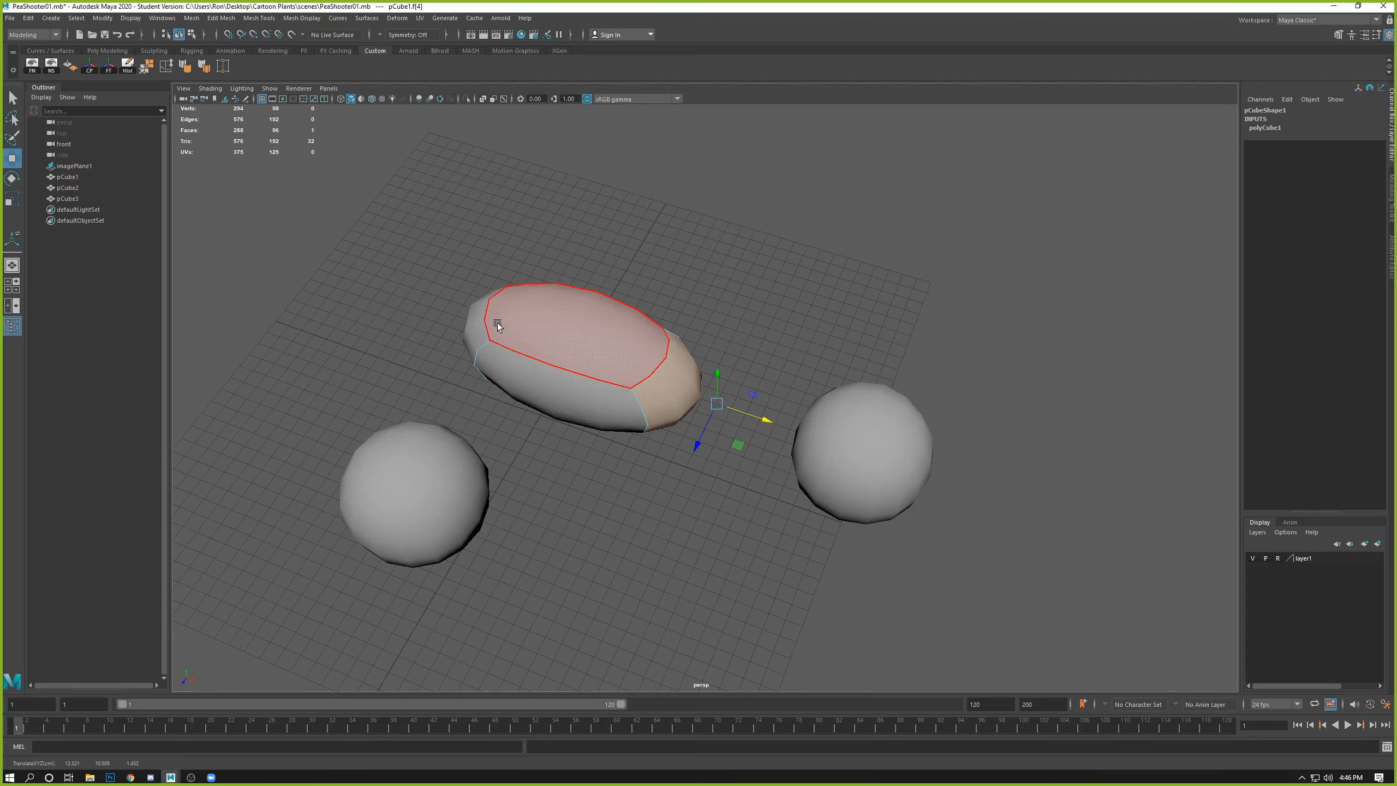
{"action": "left_click_drag", "start_coordinate": [497, 313], "coordinate": [574, 290], "text": "alt"}
{"action": "left_click", "coordinate": [554, 348]}
{"action": "key", "text": "r"}
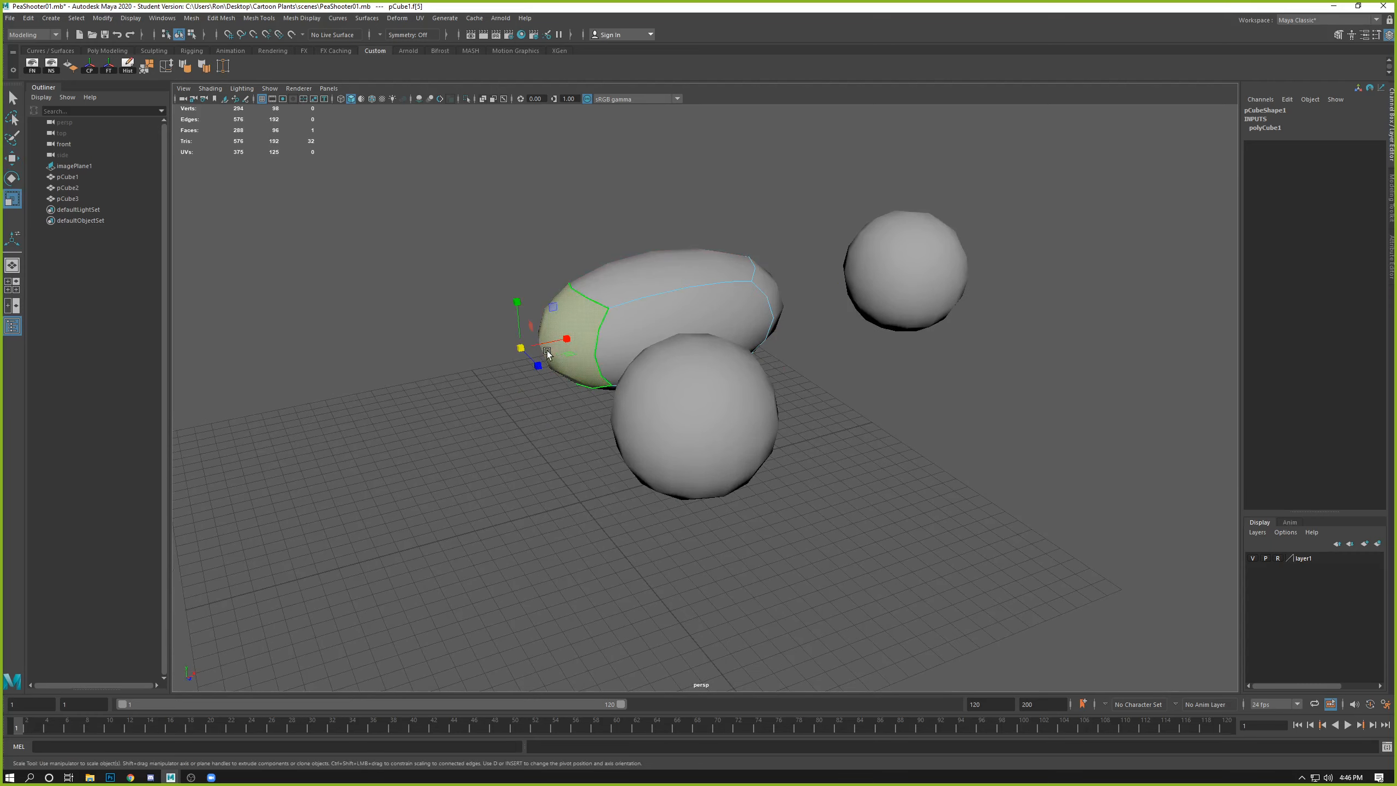
{"action": "left_click_drag", "start_coordinate": [523, 348], "coordinate": [770, 308]}
{"action": "key", "text": "w"}
Step: Compare the tapered cube's unsmoothed form with its smooth preview, leaving the smooth preview on
{"action": "left_click", "coordinate": [847, 307]}
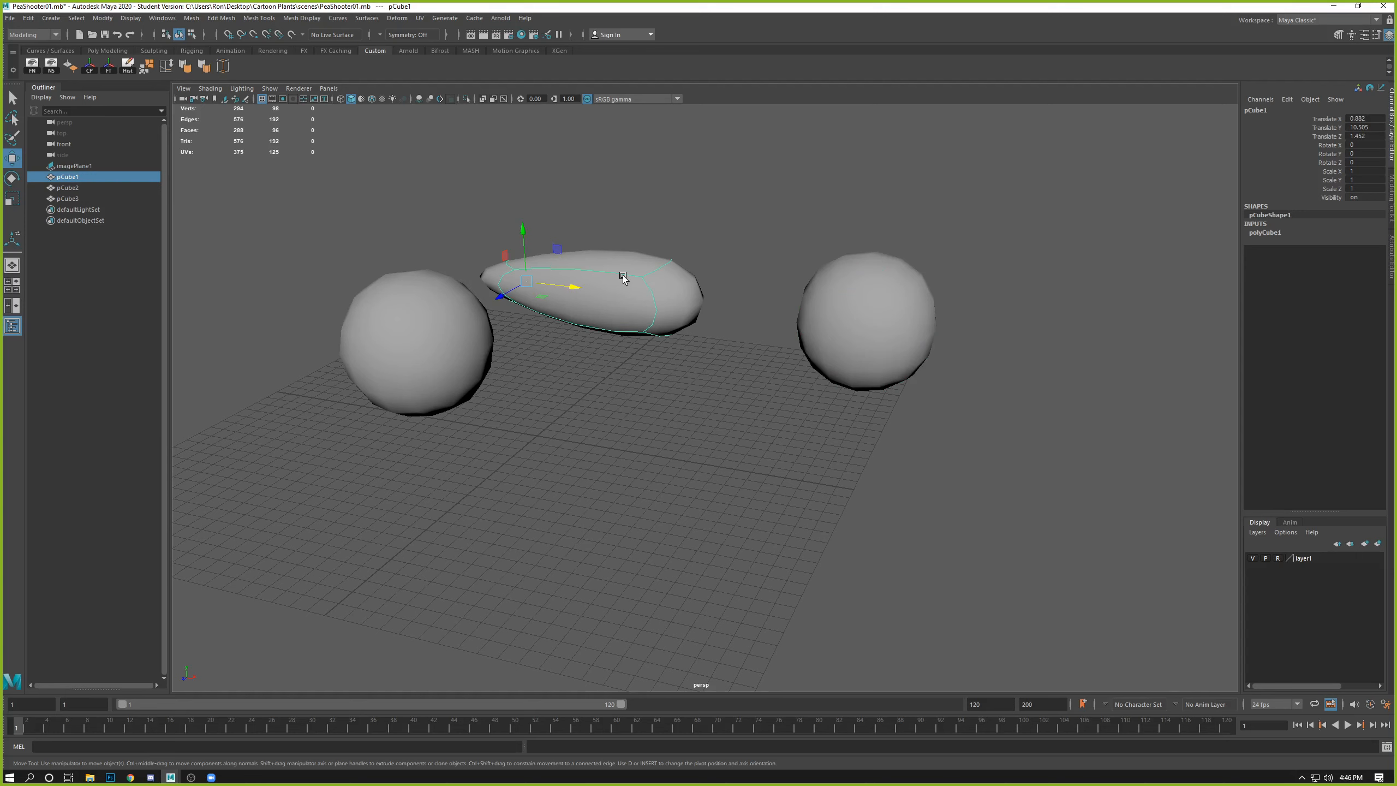
{"action": "key", "text": "1"}
{"action": "key", "text": "3"}
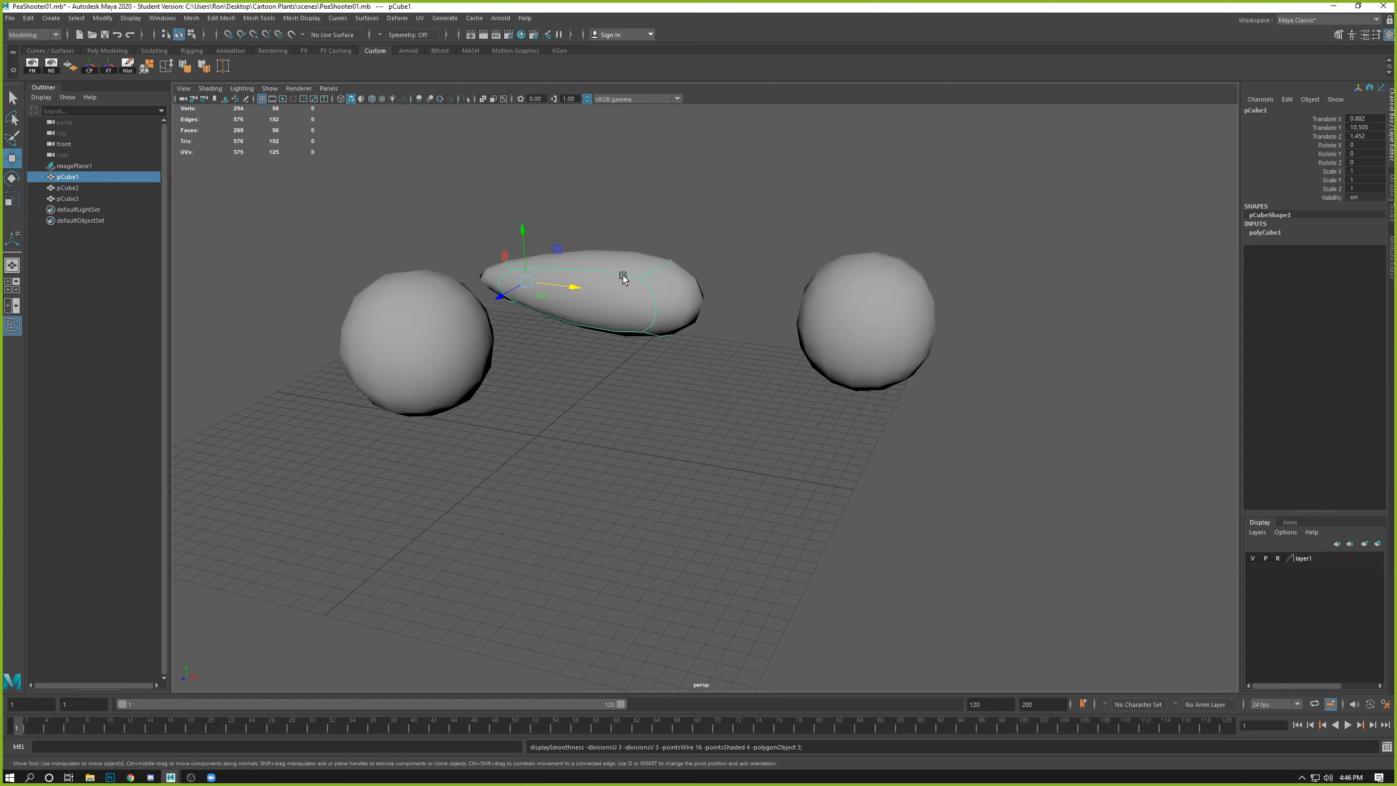
Step: Compare the tapered cube's unsmoothed shape with its smooth preview
{"action": "key", "text": "1"}
{"action": "key", "text": "3"}
{"action": "key", "text": "1"}
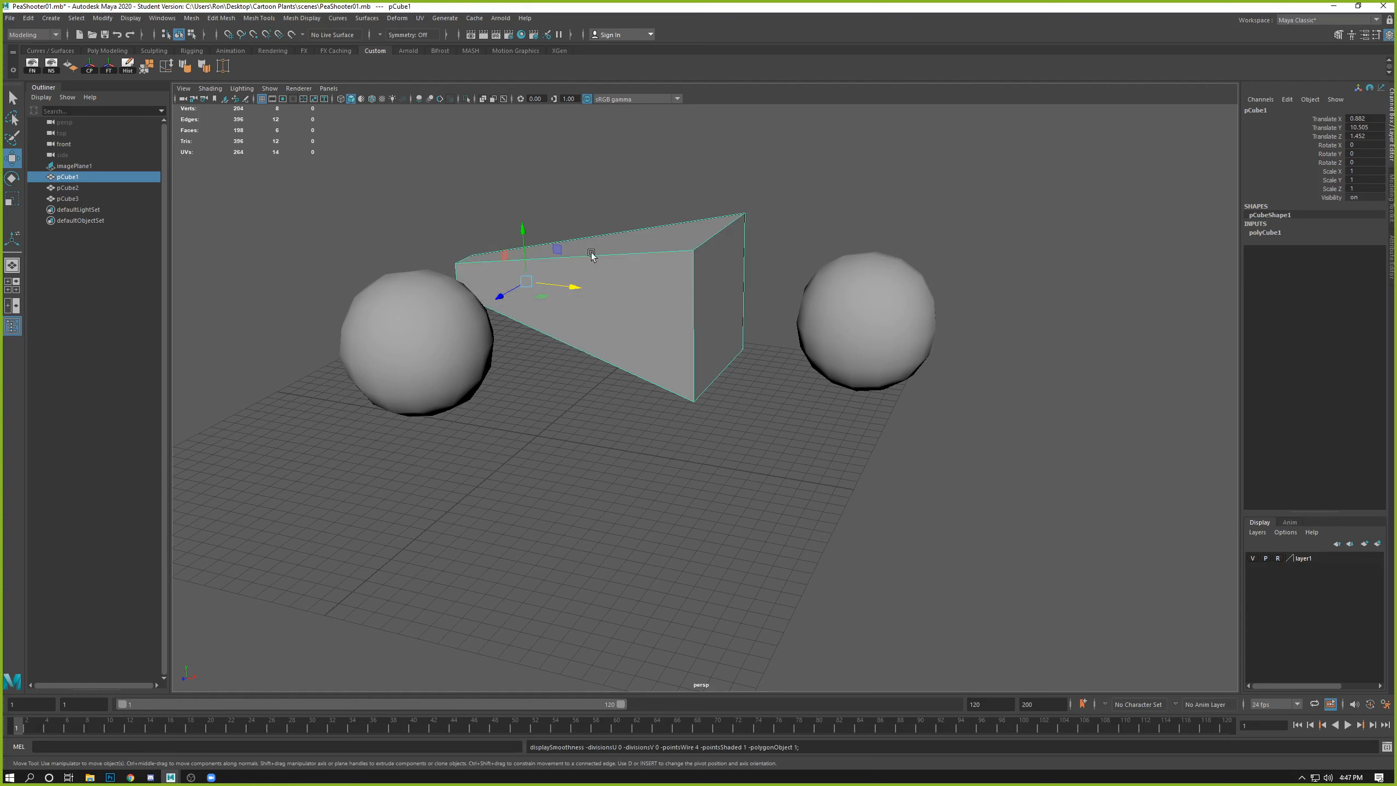
{"action": "key", "text": "3"}
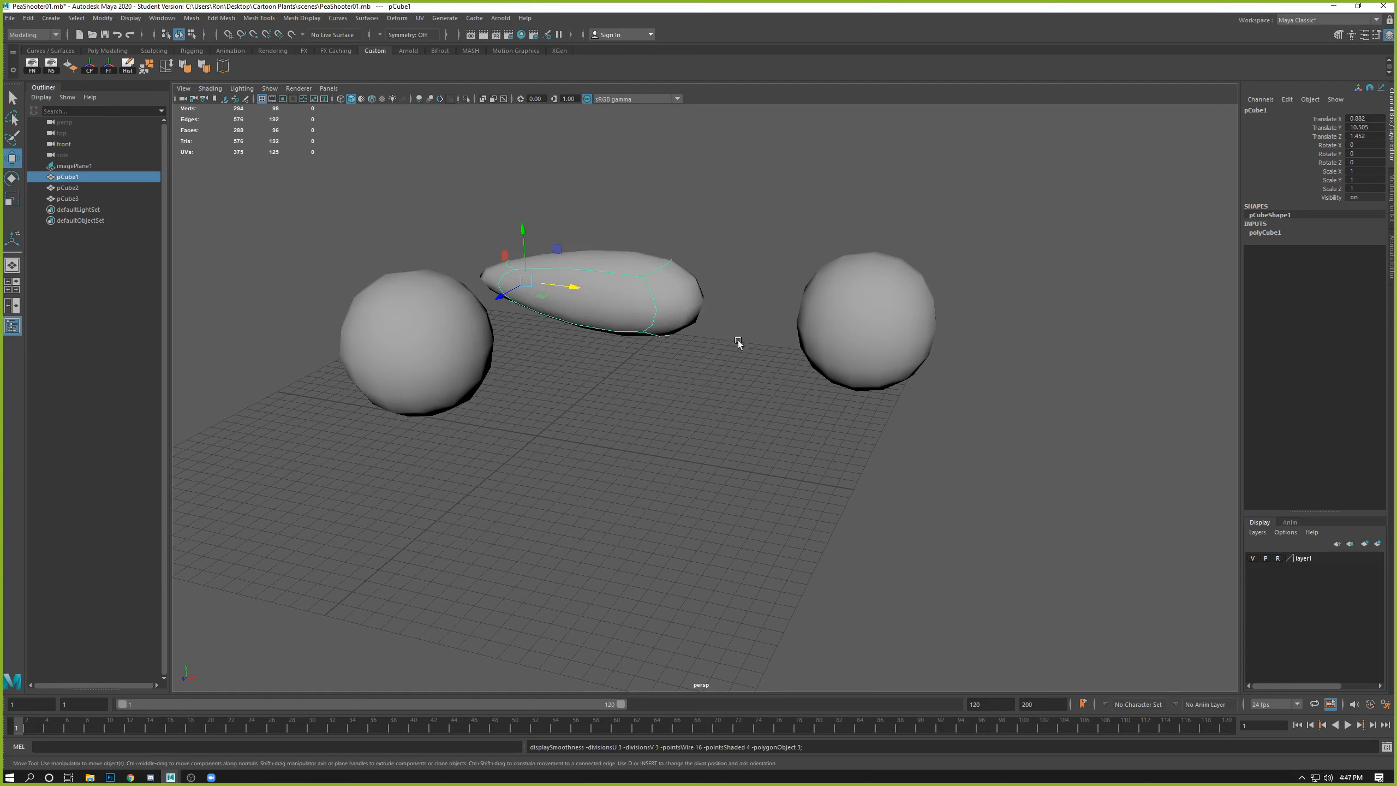
Step: Compare the tapered cube's smooth preview with and without its surrounding cage, and return it to the unsmoothed display
{"action": "key", "text": "2"}
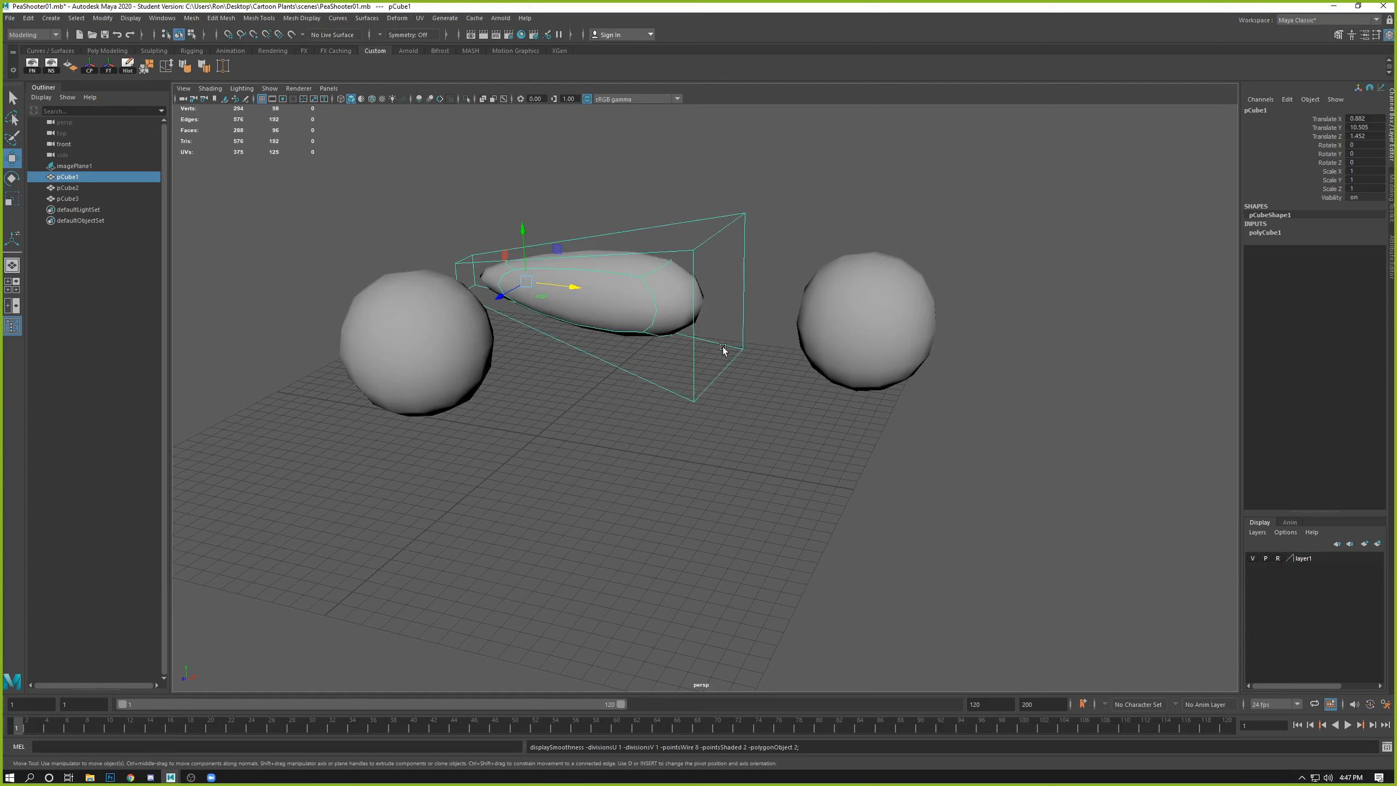
{"action": "key", "text": "3"}
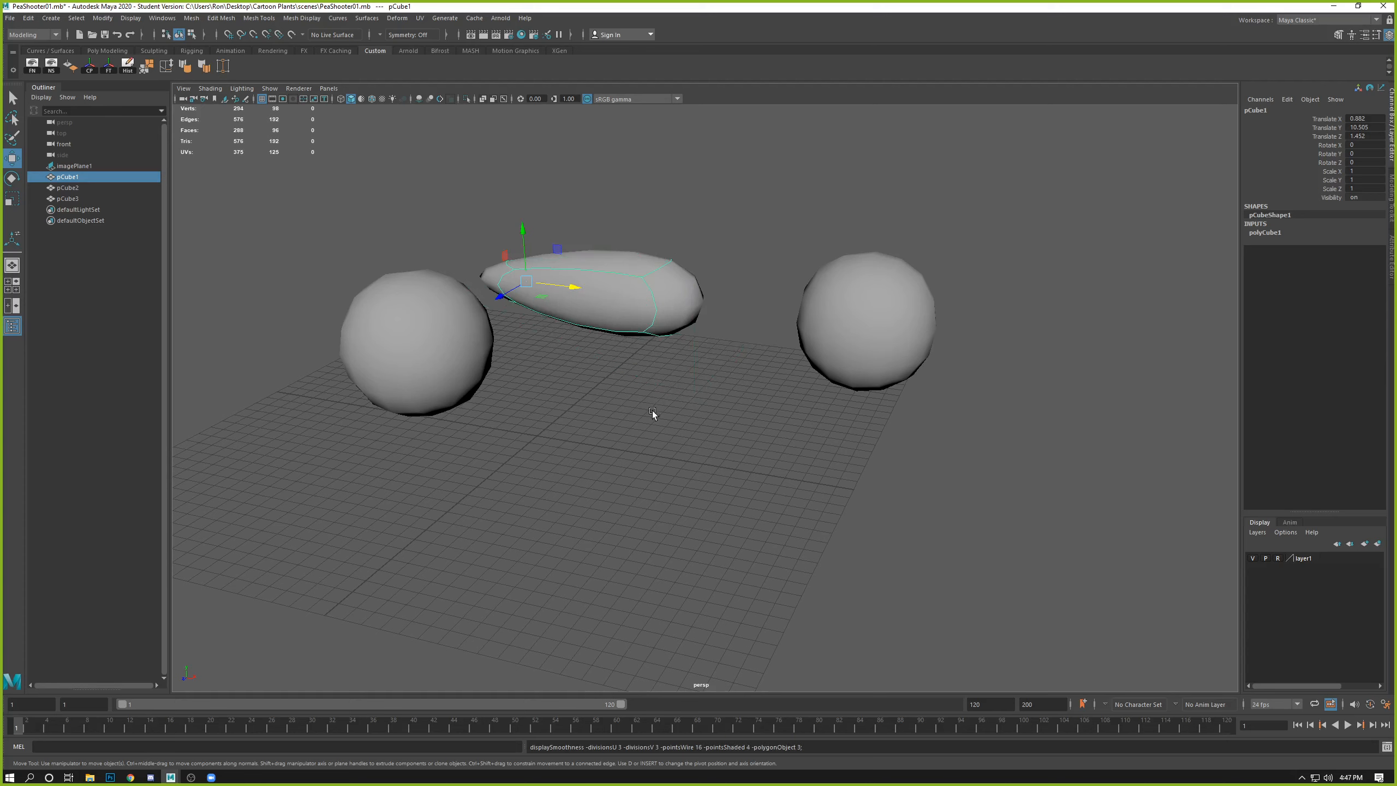
{"action": "key", "text": "2"}
{"action": "key", "text": "3"}
{"action": "key", "text": "2"}
{"action": "key", "text": "3"}
{"action": "key", "text": "2"}
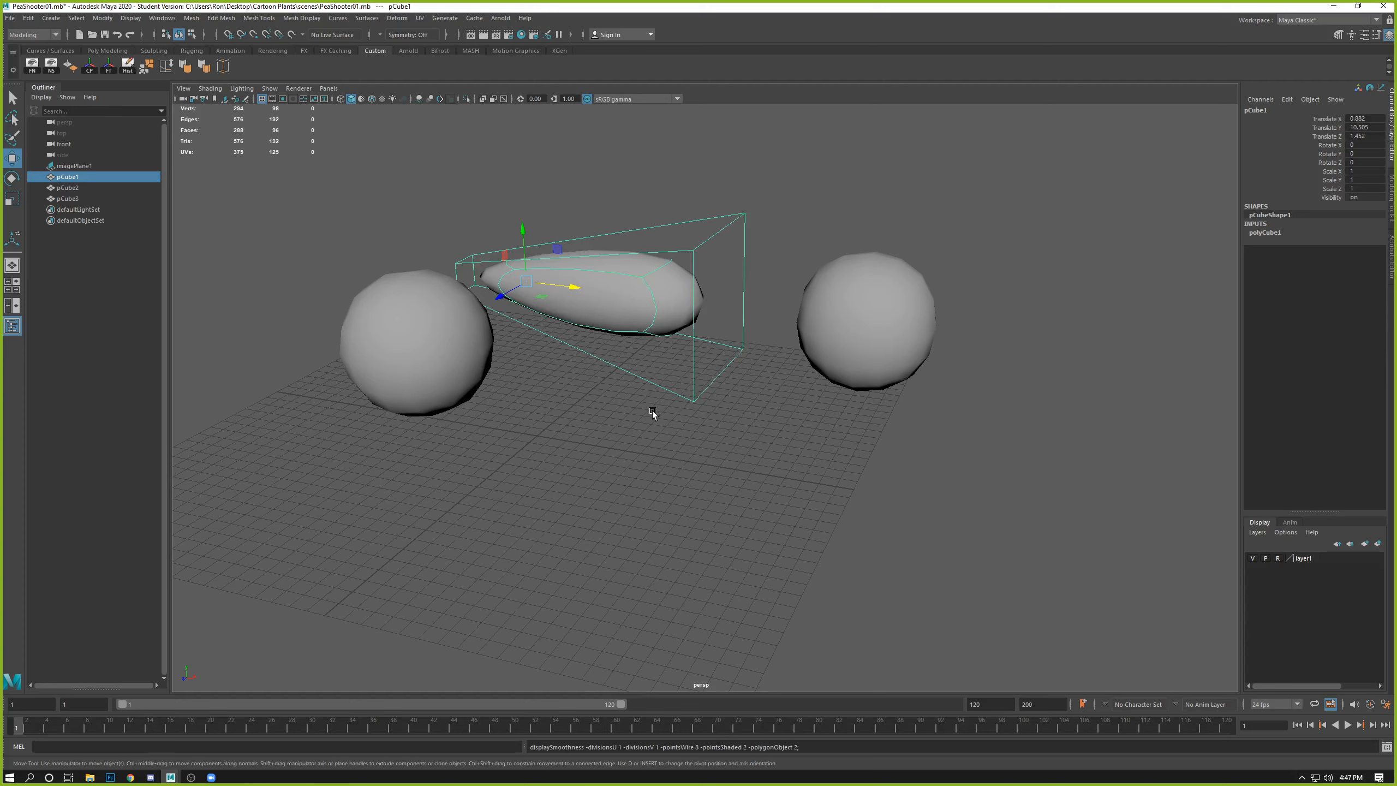
{"action": "key", "text": "3"}
{"action": "key", "text": "2"}
{"action": "key", "text": "1"}
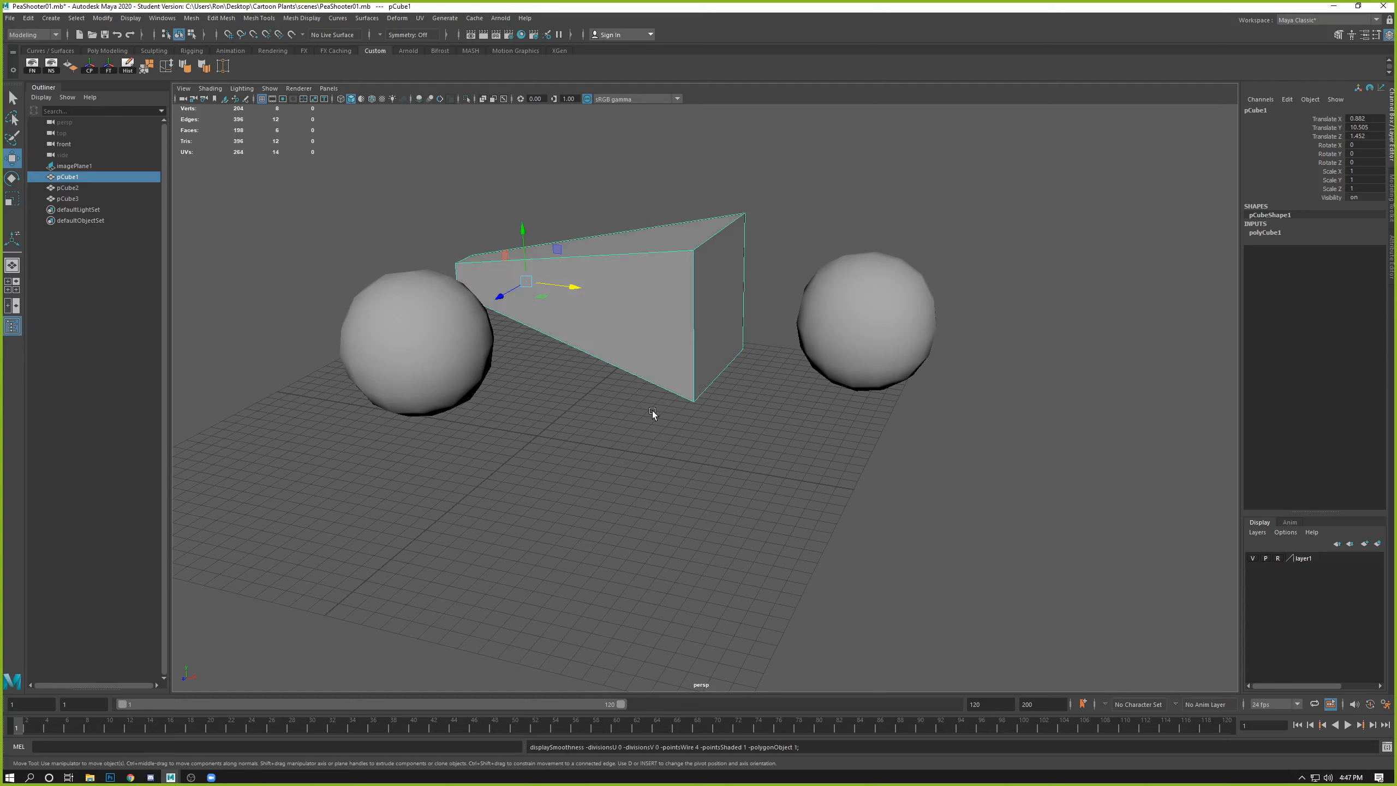
Step: Delete the tapered cube and the smoothed sphere on the positive X side, keeping only the front copy
{"action": "left_click", "coordinate": [661, 408]}
{"action": "left_click", "coordinate": [655, 312]}
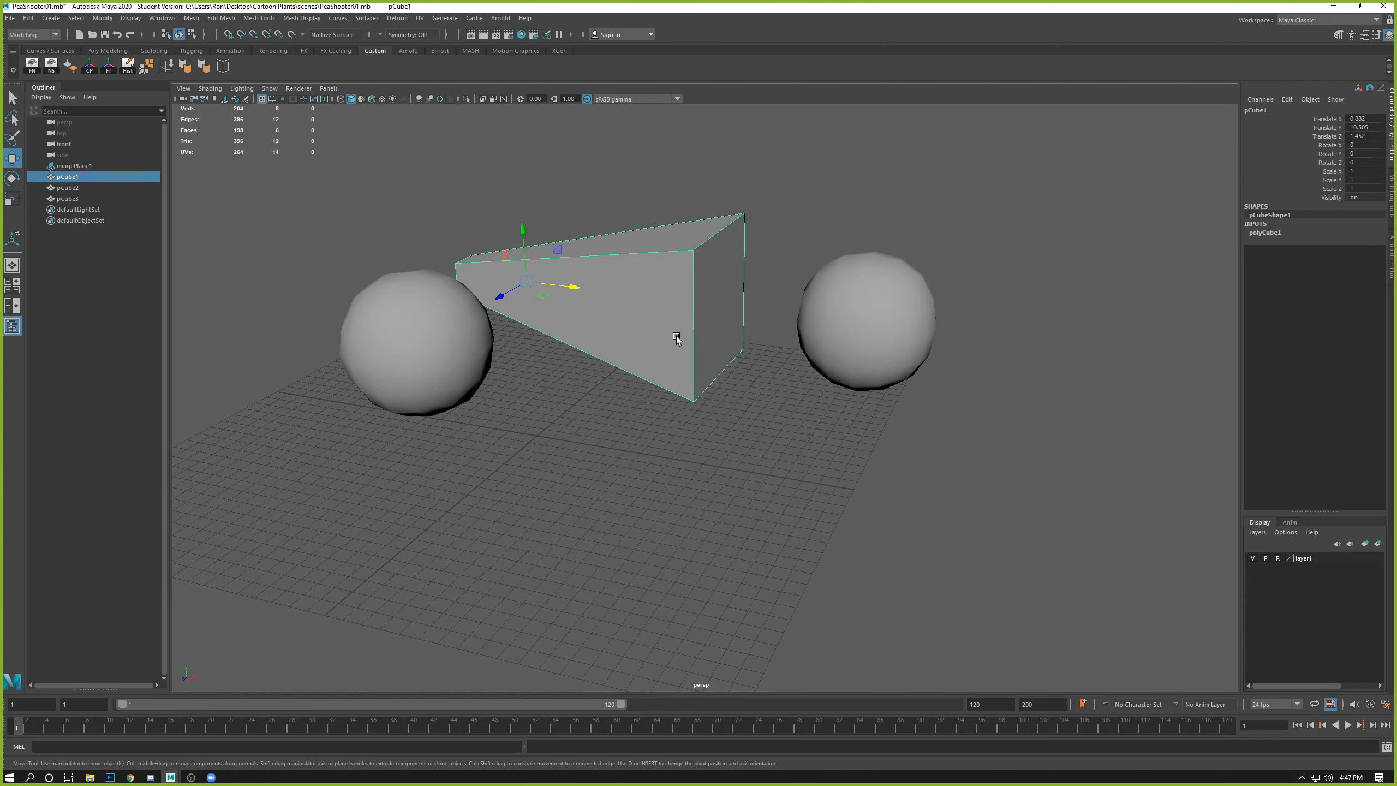
{"action": "key", "text": "Delete"}
{"action": "left_click", "coordinate": [819, 339]}
{"action": "key", "text": "Delete"}
Step: Show the remaining cube unsmoothed and move it back along Z to about 3.604
{"action": "left_click", "coordinate": [459, 349]}
{"action": "key", "text": "1"}
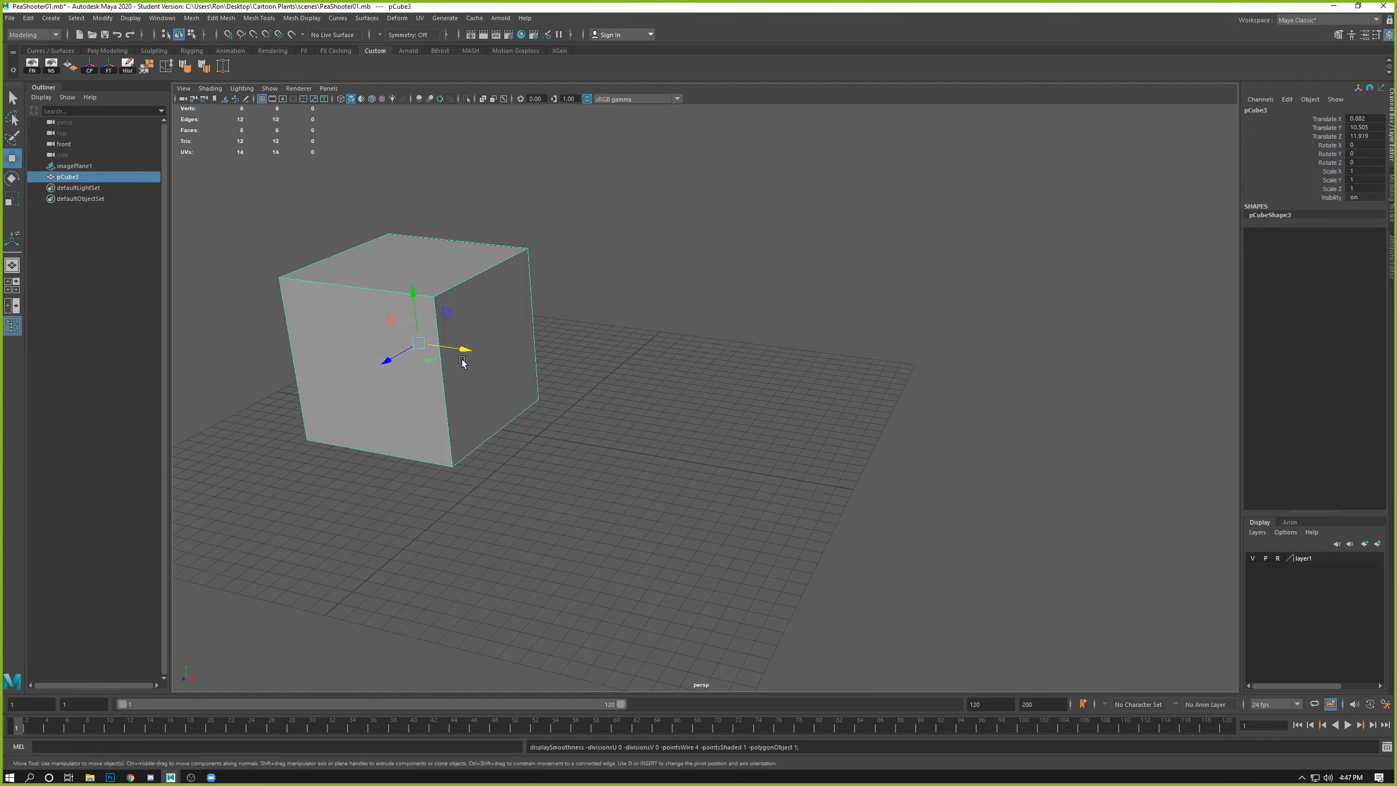
{"action": "left_click_drag", "start_coordinate": [372, 368], "coordinate": [469, 286]}
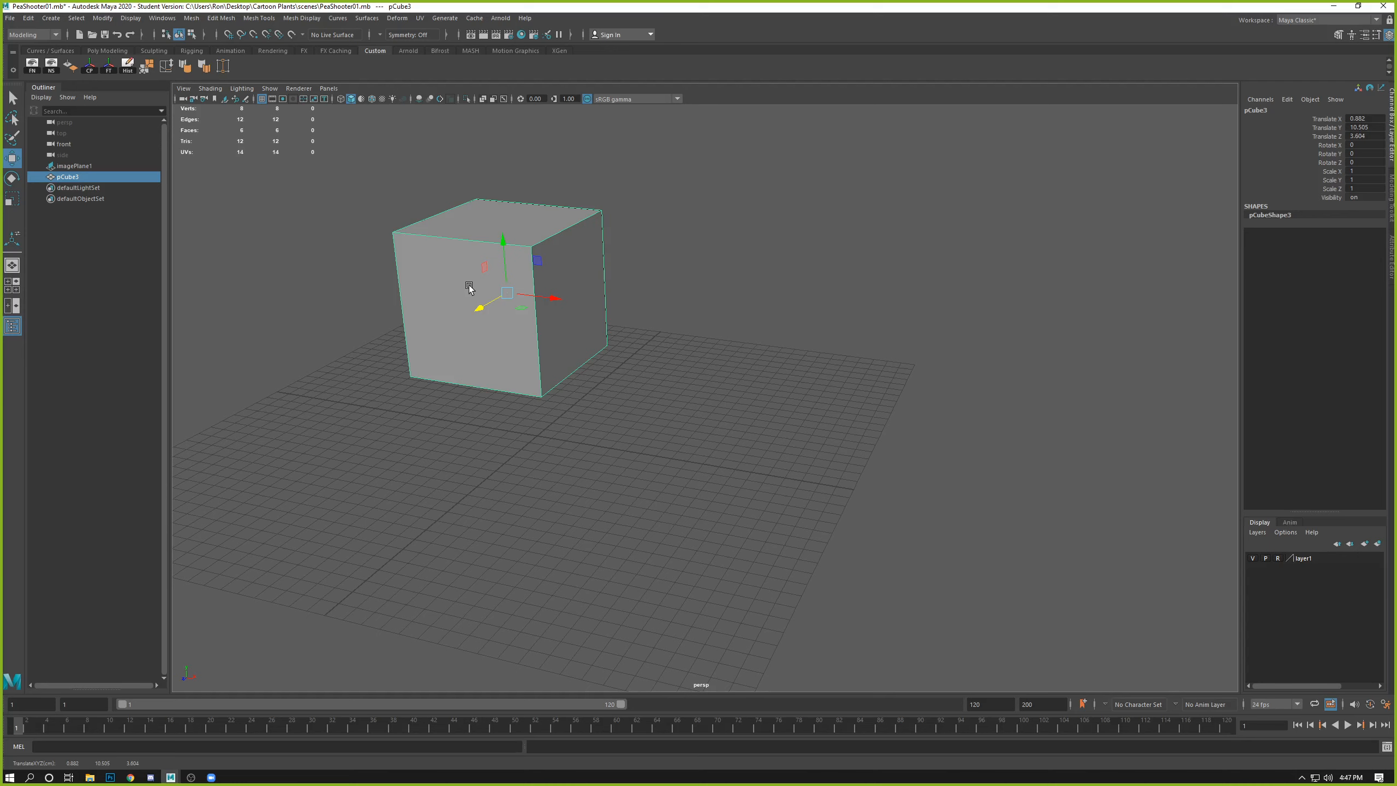
Step: In the front view, turn on the cube's smooth preview and scale it uniformly to about 1.378 over the reference head
{"action": "key", "text": "space"}
{"action": "key", "text": "space"}
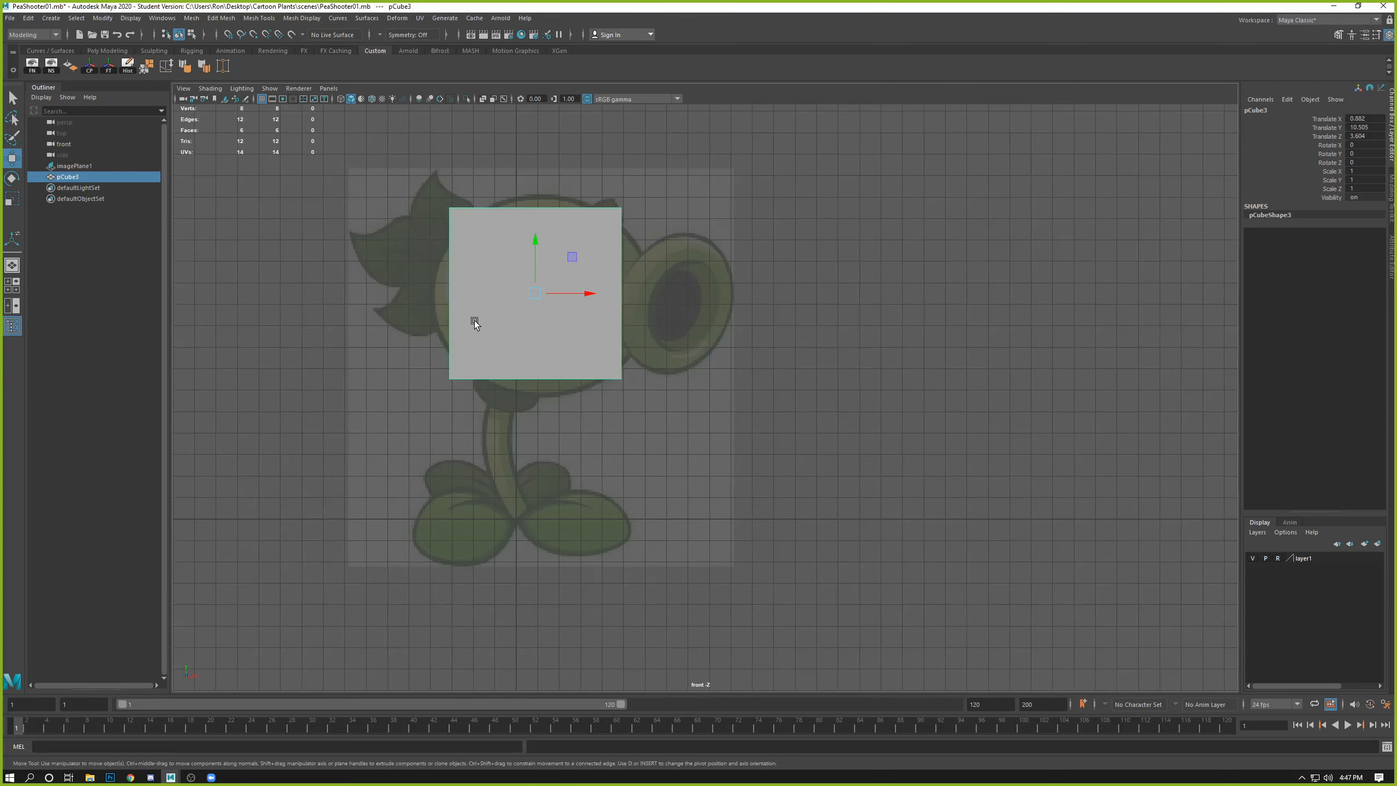
{"action": "middle_click_drag", "start_coordinate": [474, 321], "coordinate": [480, 358], "text": "alt"}
{"action": "key", "text": "3"}
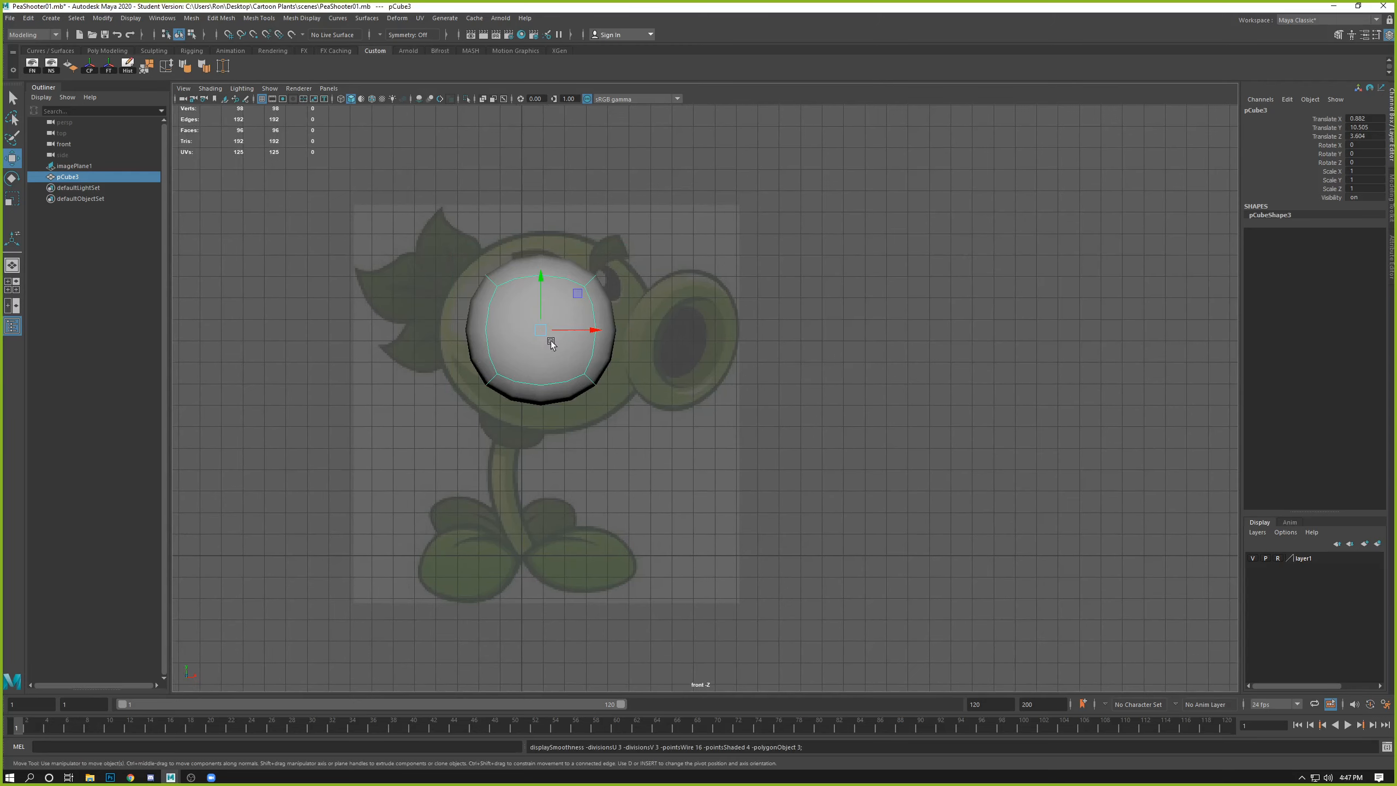
{"action": "key", "text": "r"}
{"action": "left_click_drag", "start_coordinate": [543, 331], "coordinate": [603, 347]}
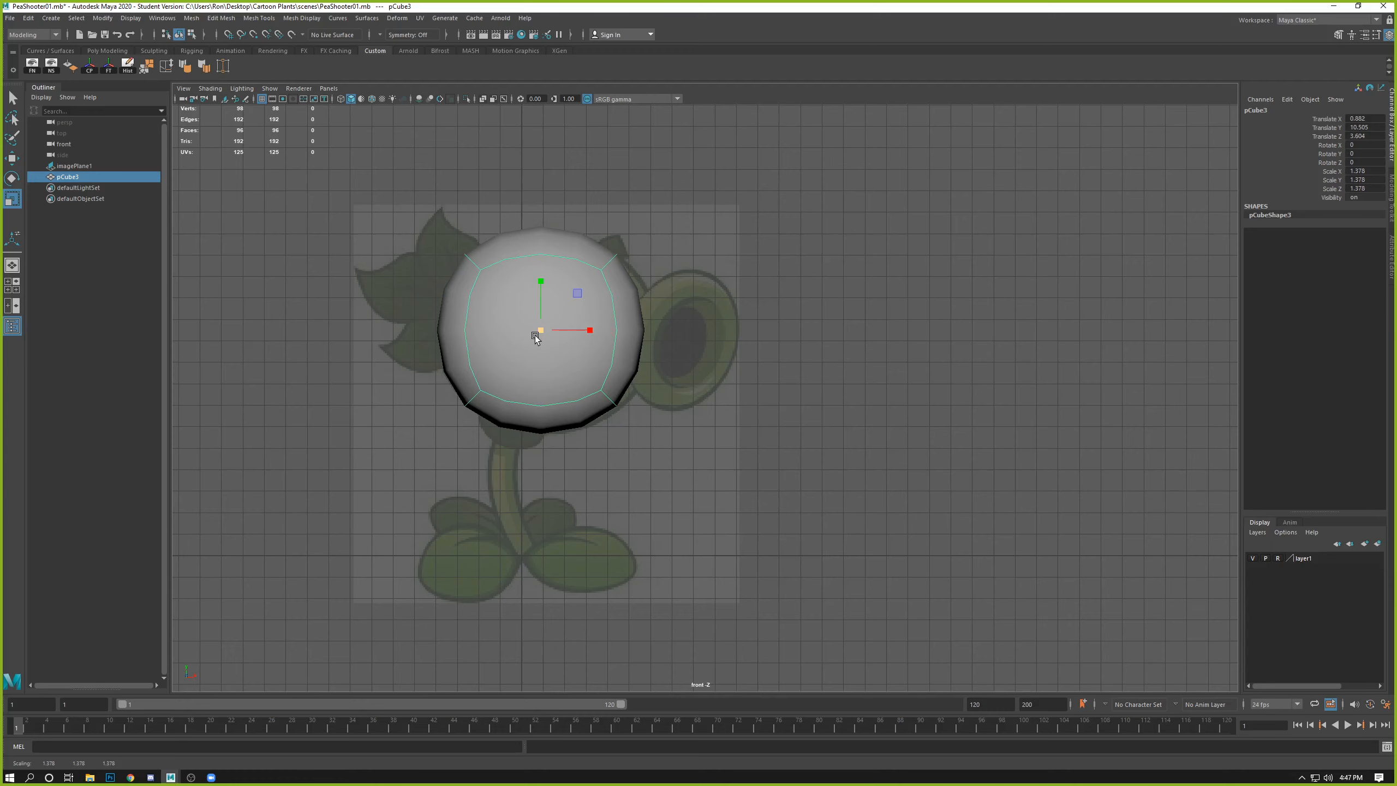
Step: Show the front view in wireframe and enlarge the smoothed cube uniformly to a scale of about 1.43
{"action": "key", "text": "4"}
{"action": "left_click_drag", "start_coordinate": [553, 246], "coordinate": [534, 273]}
{"action": "key", "text": "space"}
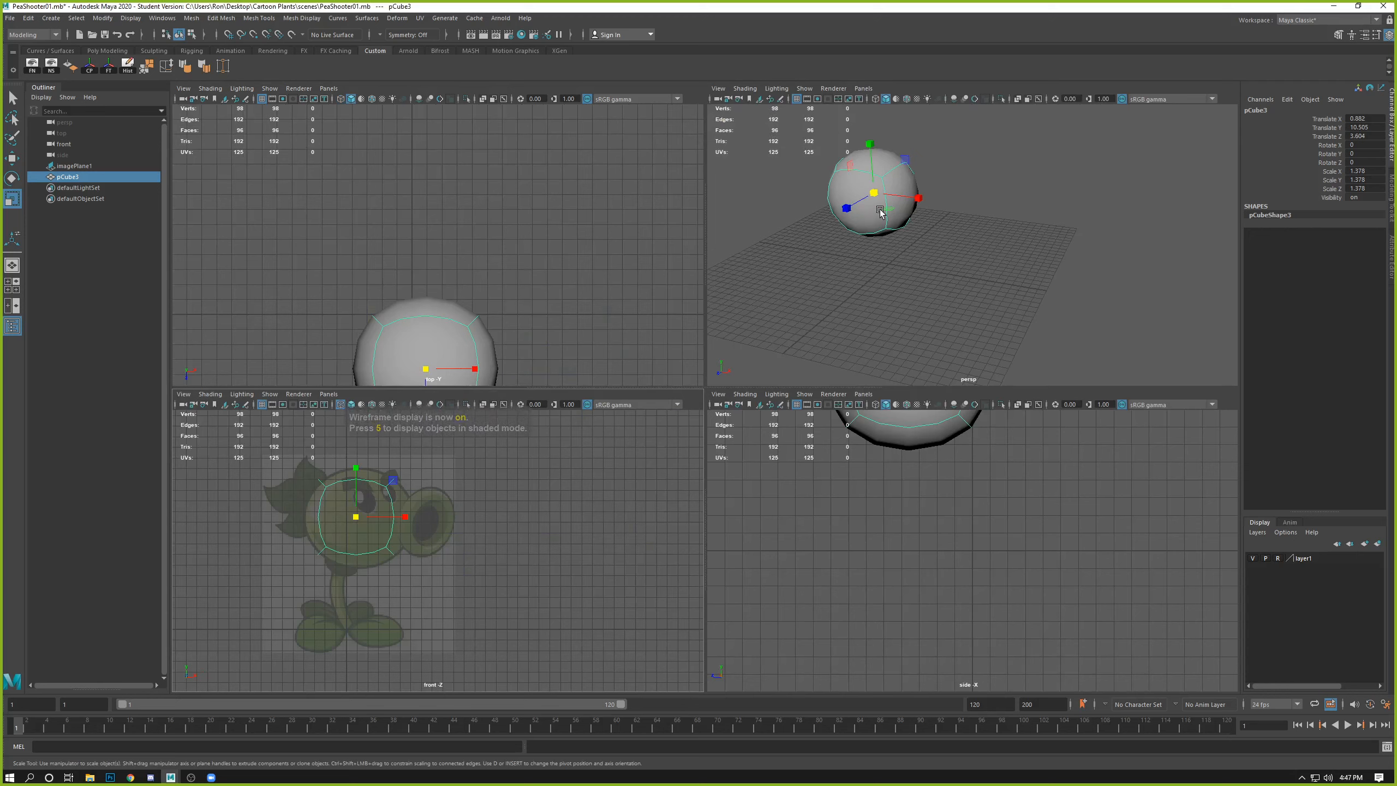
{"action": "left_click_drag", "start_coordinate": [874, 192], "coordinate": [882, 193]}
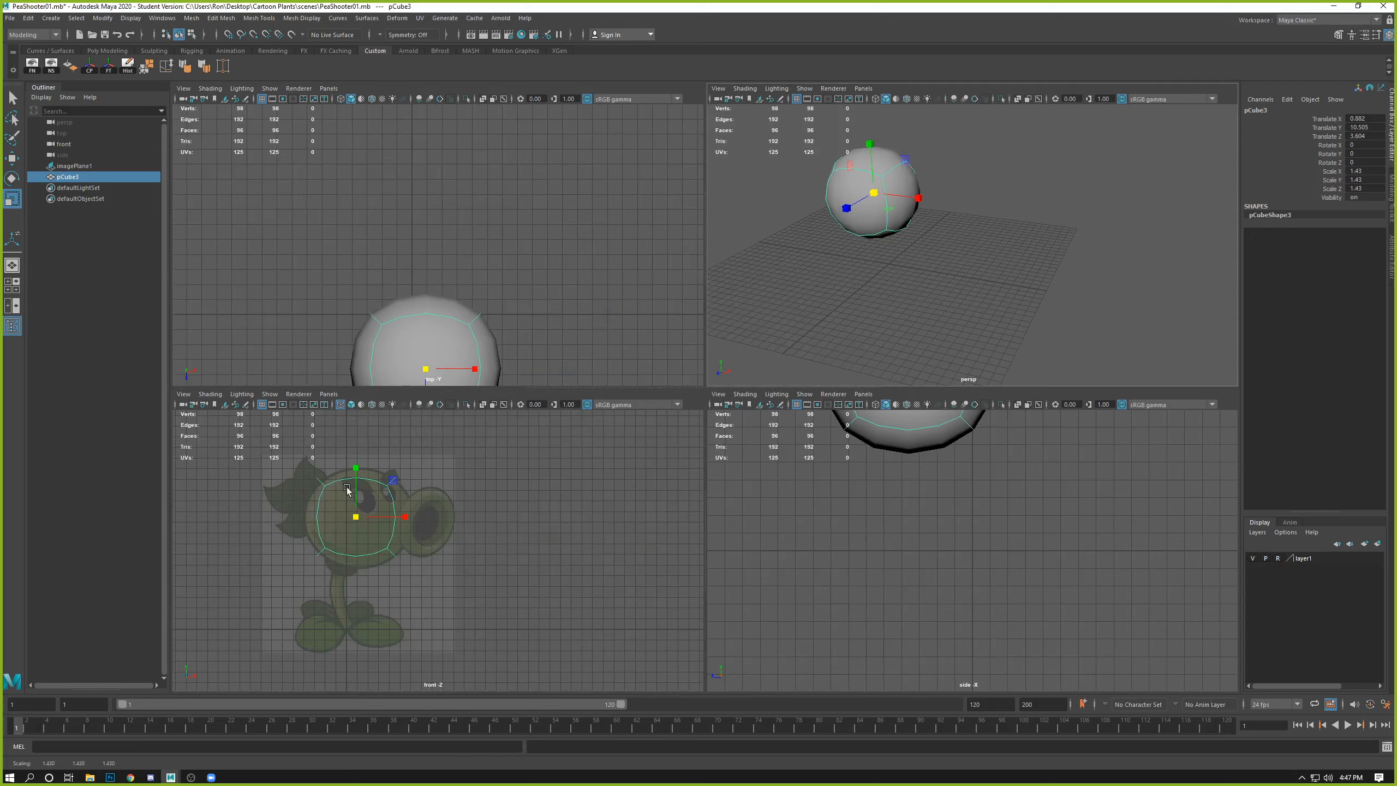
Step: Examine the smoothed cube in perspective and against the Peashooter's head and snout in the front view reference
{"action": "key", "text": "space"}
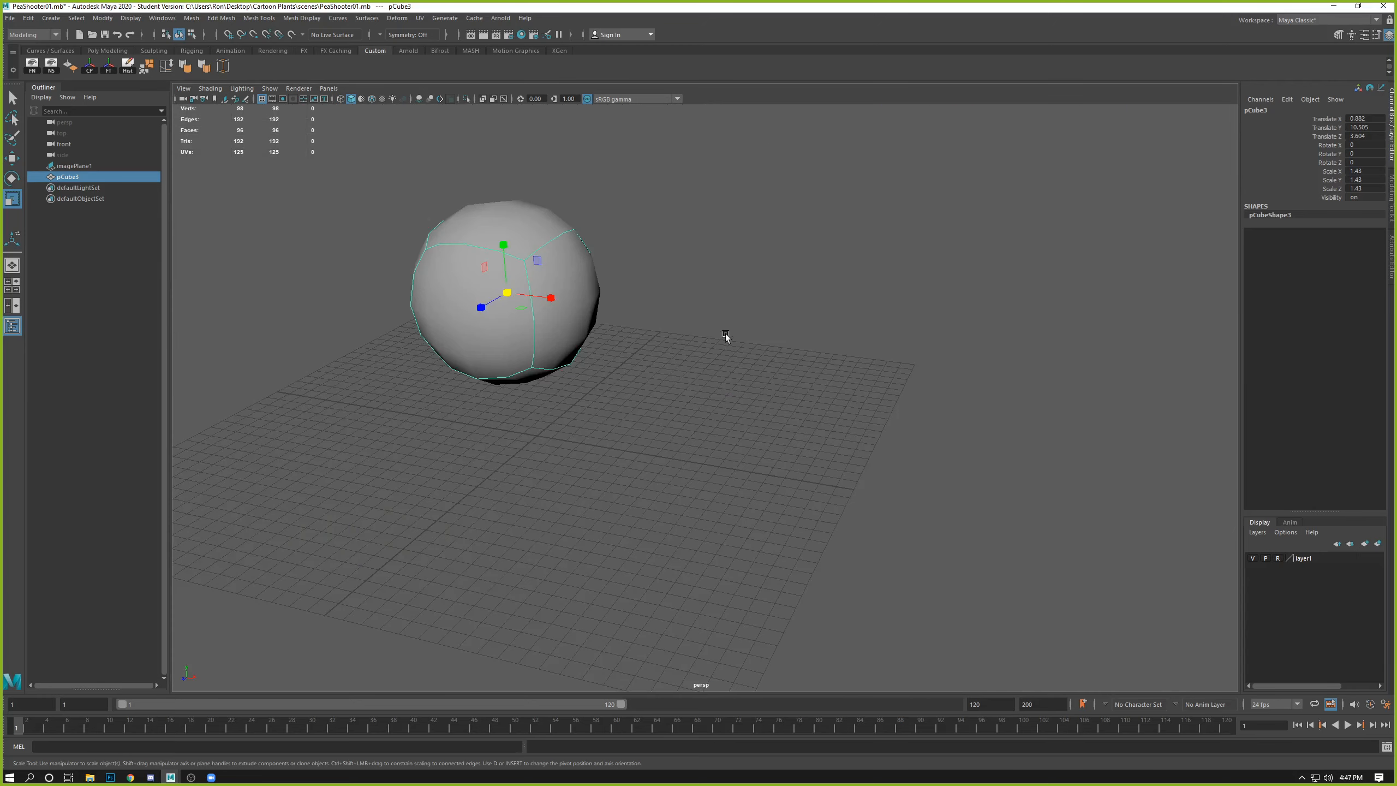
{"action": "left_click_drag", "start_coordinate": [726, 334], "coordinate": [742, 319], "text": "alt"}
{"action": "key", "text": "space"}
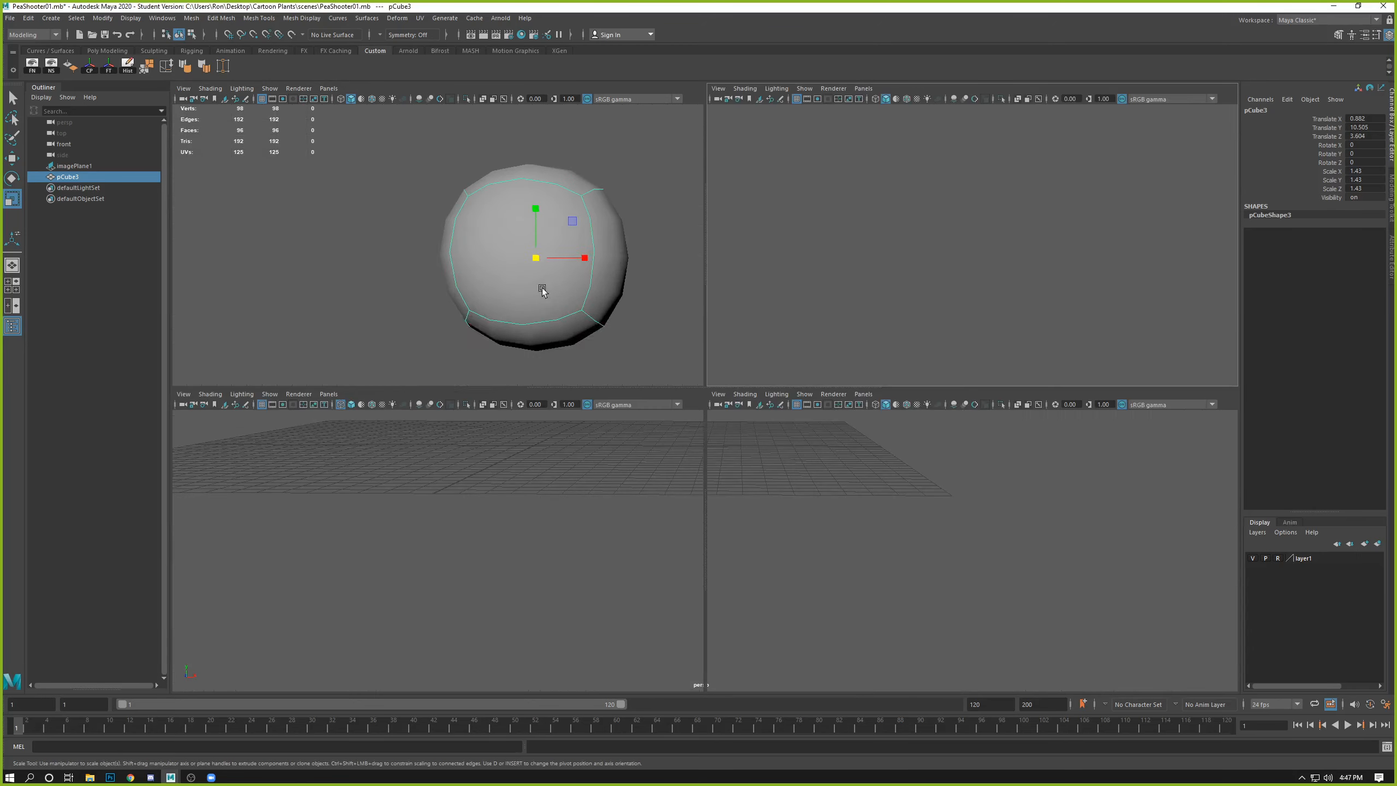
{"action": "key", "text": "space"}
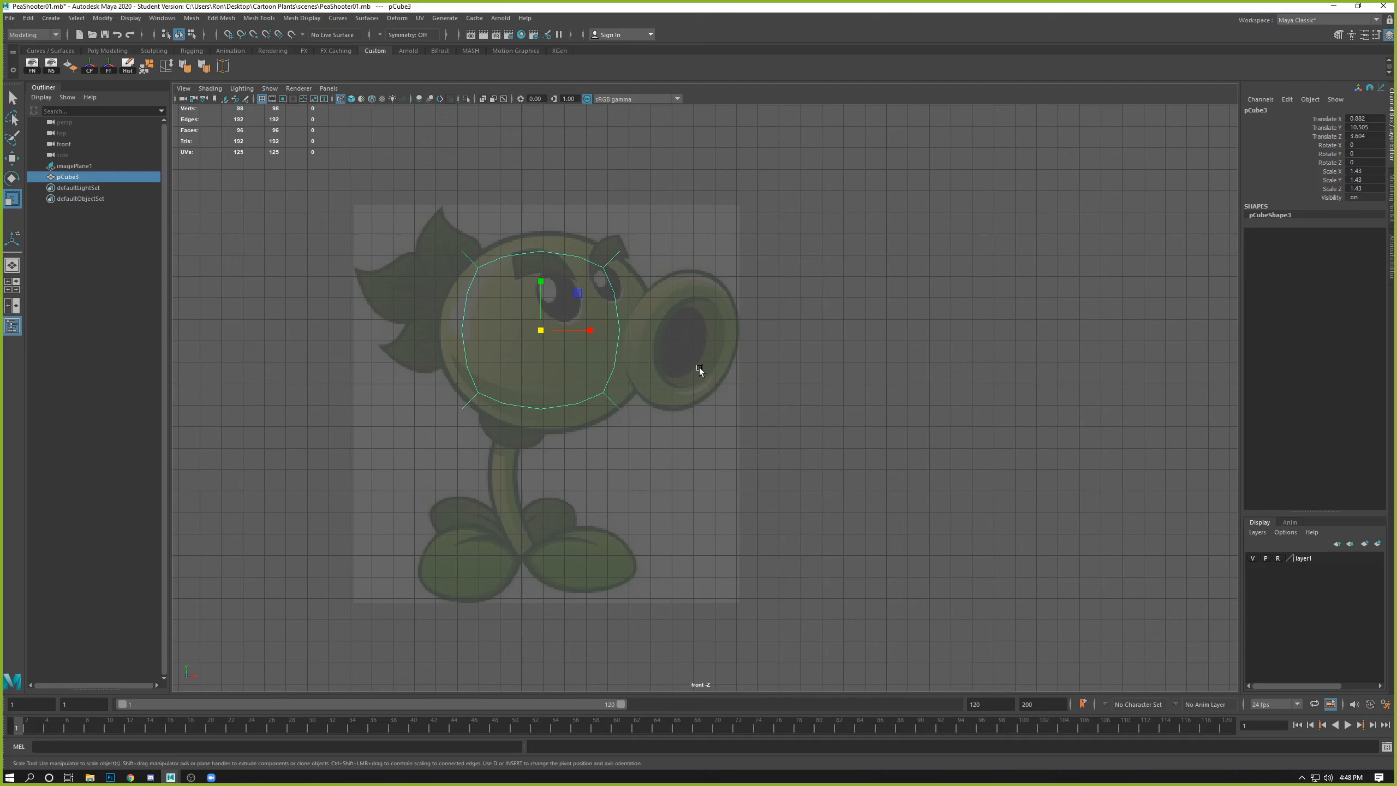
{"action": "left_click", "coordinate": [681, 463]}
{"action": "left_click_drag", "start_coordinate": [682, 210], "coordinate": [537, 463]}
{"action": "key", "text": "space"}
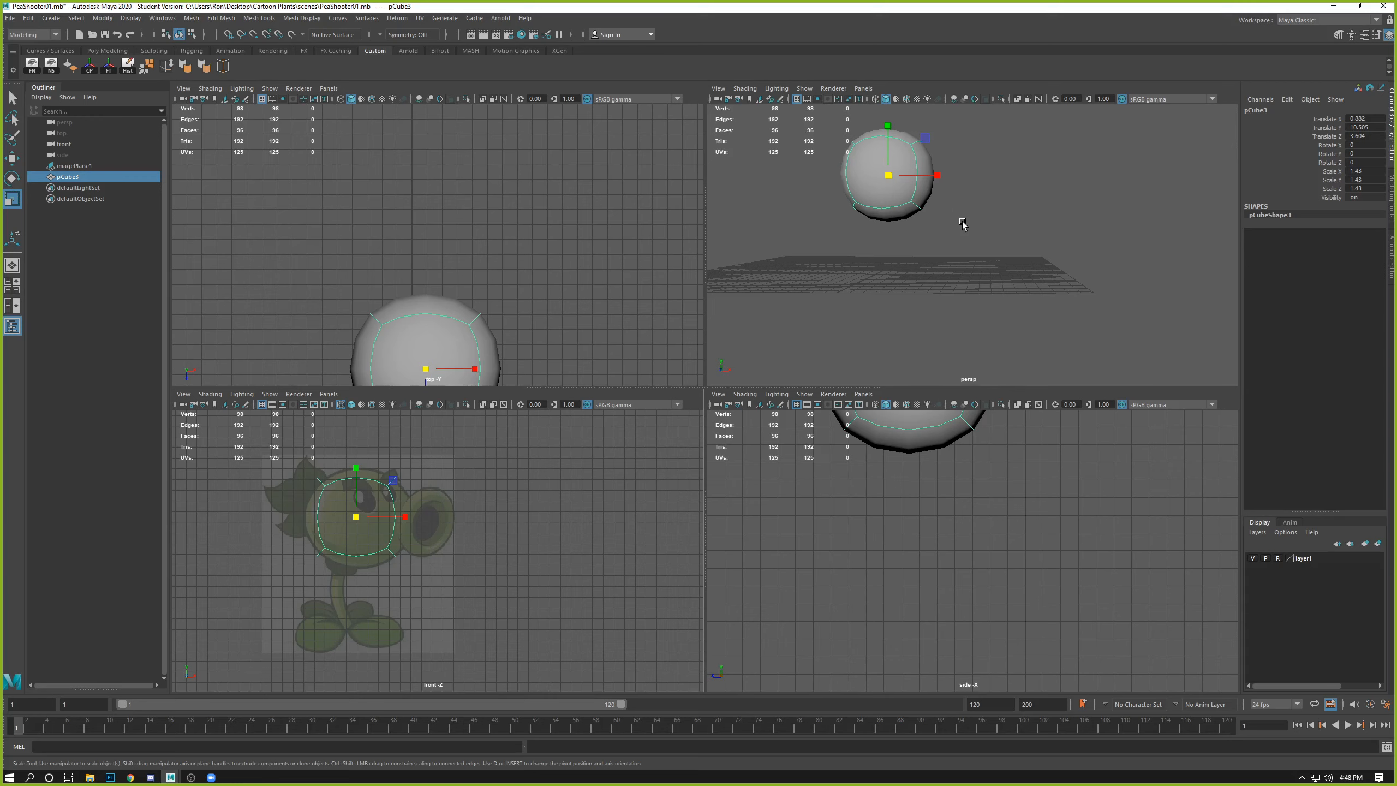
{"action": "left_click", "coordinate": [438, 529]}
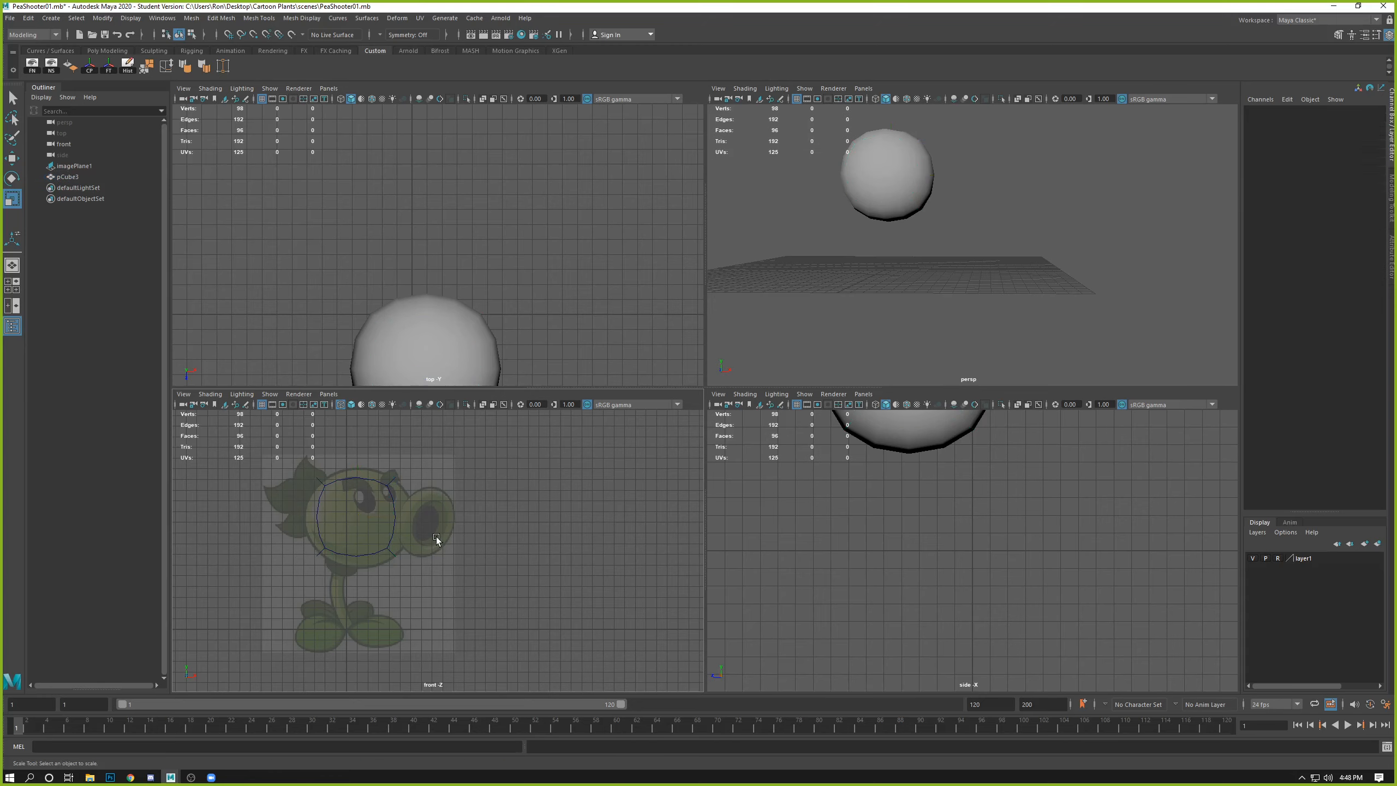
{"action": "key", "text": "space"}
{"action": "scroll", "coordinate": [402, 477], "scroll_direction": "up", "scroll_amount": 6}
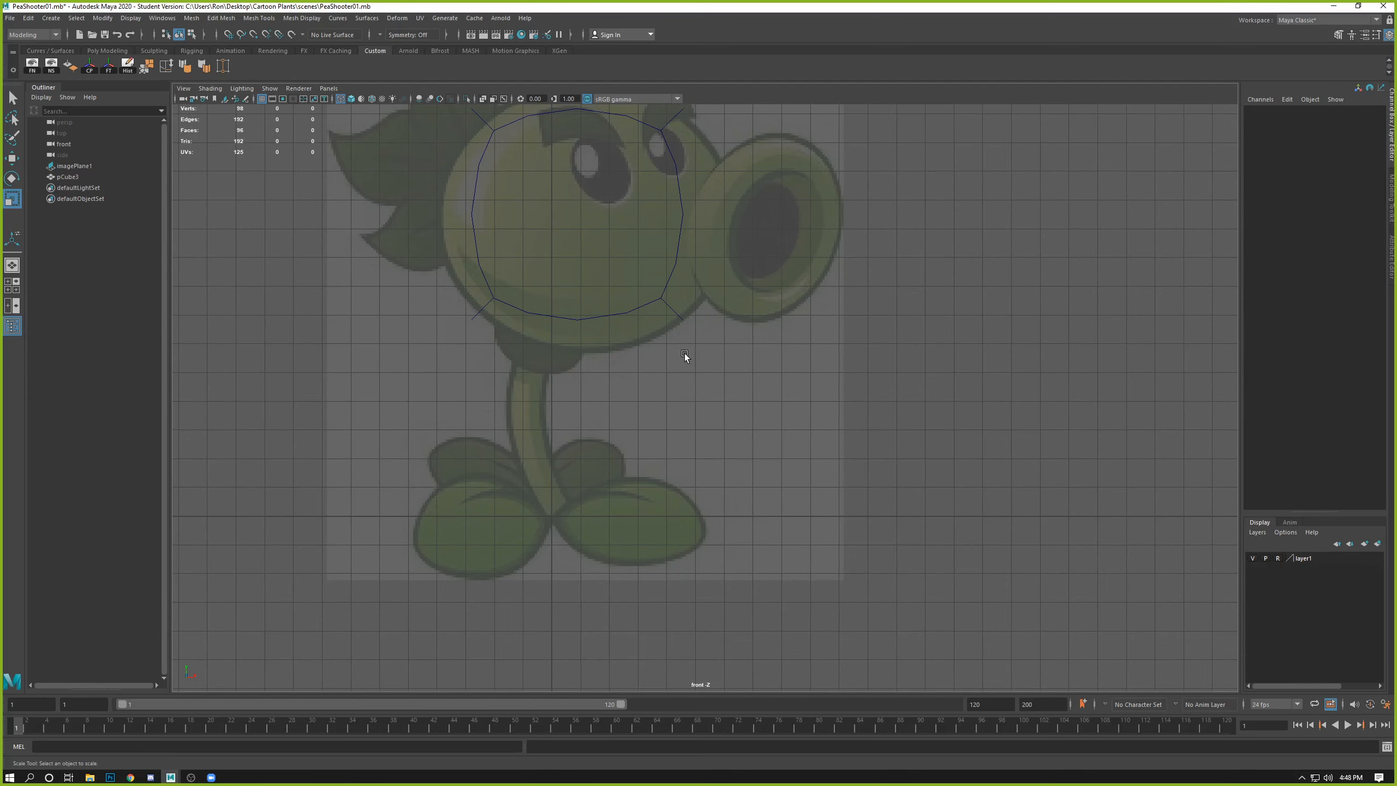
{"action": "key", "text": "space"}
{"action": "left_click", "coordinate": [857, 242]}
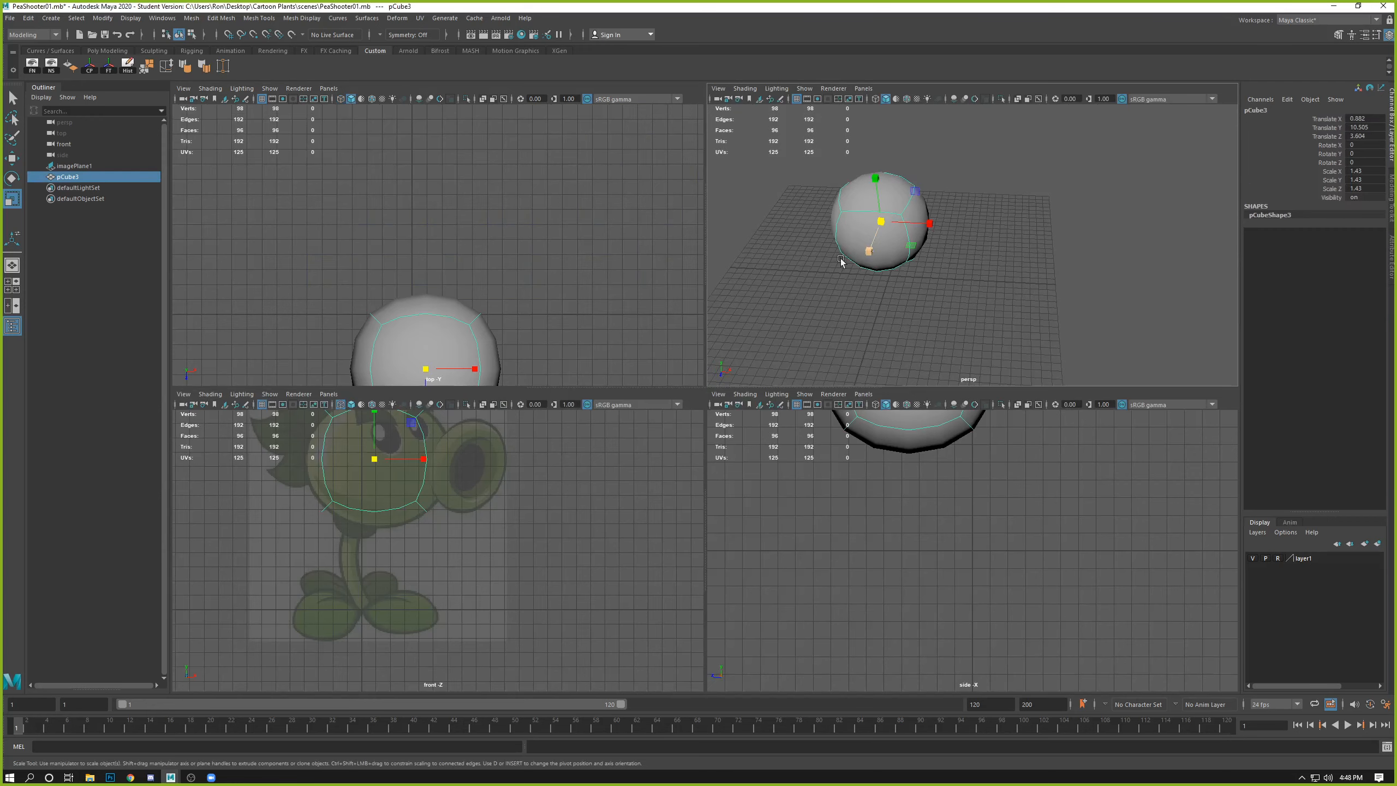
Step: Frame the smoothed cube in the top view as wireframe and ready it for moving
{"action": "key", "text": "space"}
{"action": "key", "text": "space"}
{"action": "middle_click_drag", "start_coordinate": [482, 308], "coordinate": [511, 199], "text": "alt"}
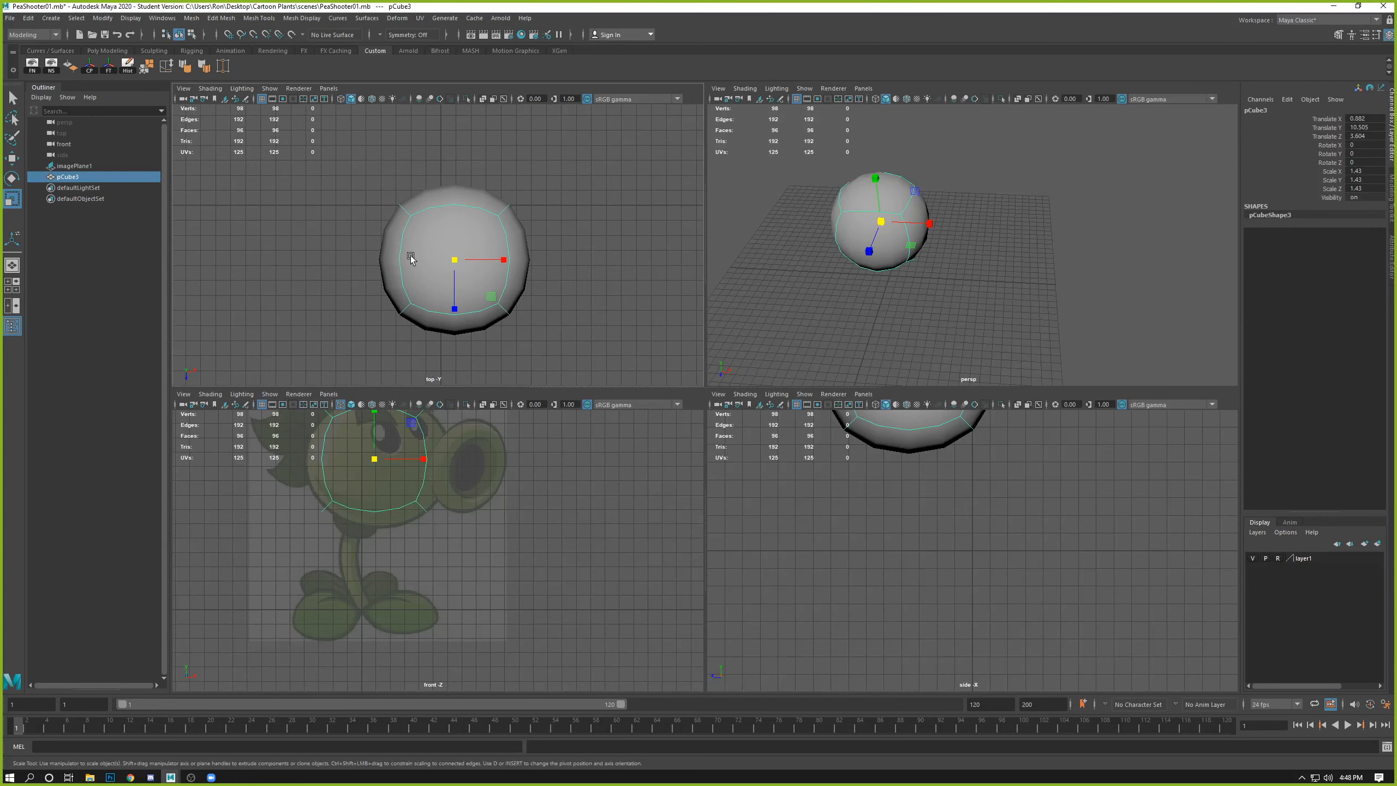
{"action": "key", "text": "4"}
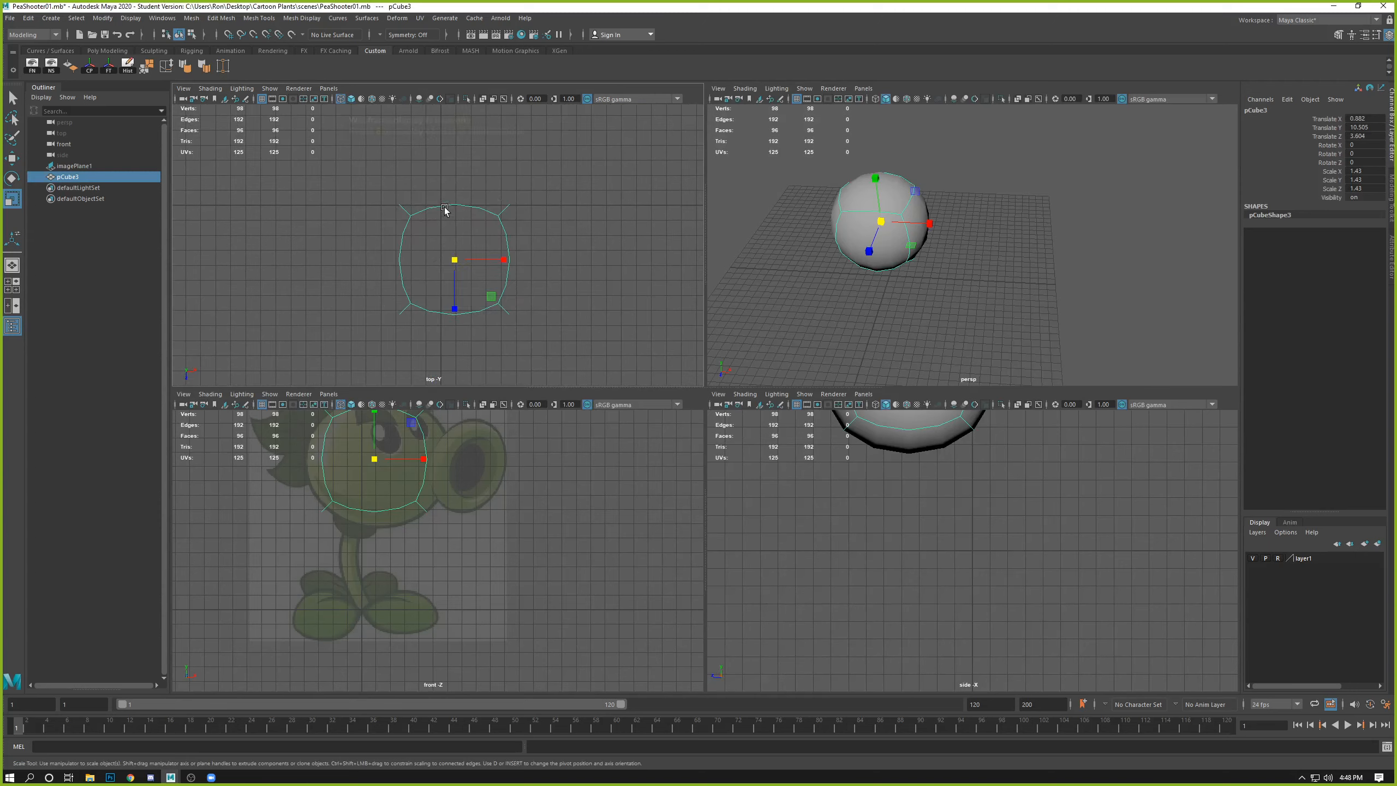
{"action": "key", "text": "w"}
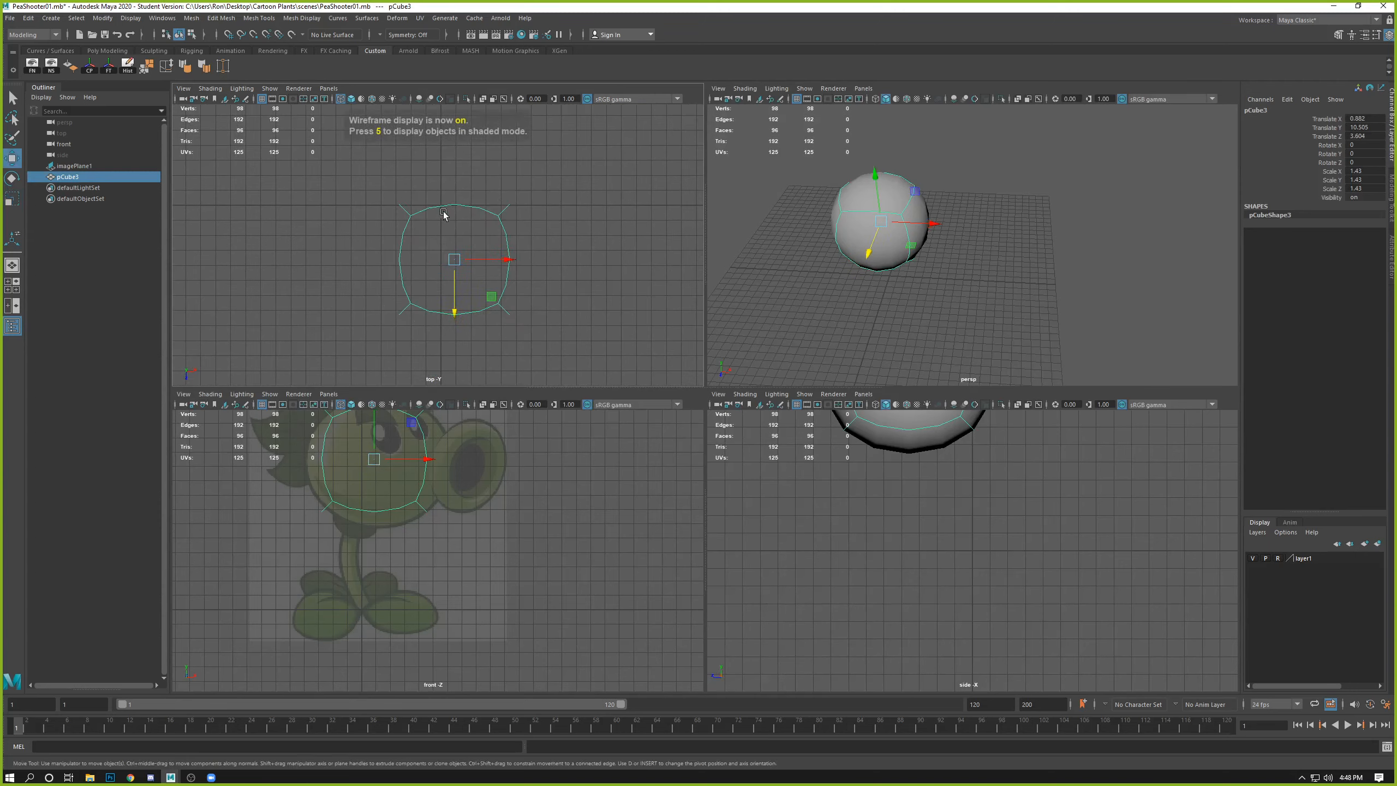
{"action": "middle_click_drag", "start_coordinate": [481, 236], "coordinate": [505, 270], "text": "alt"}
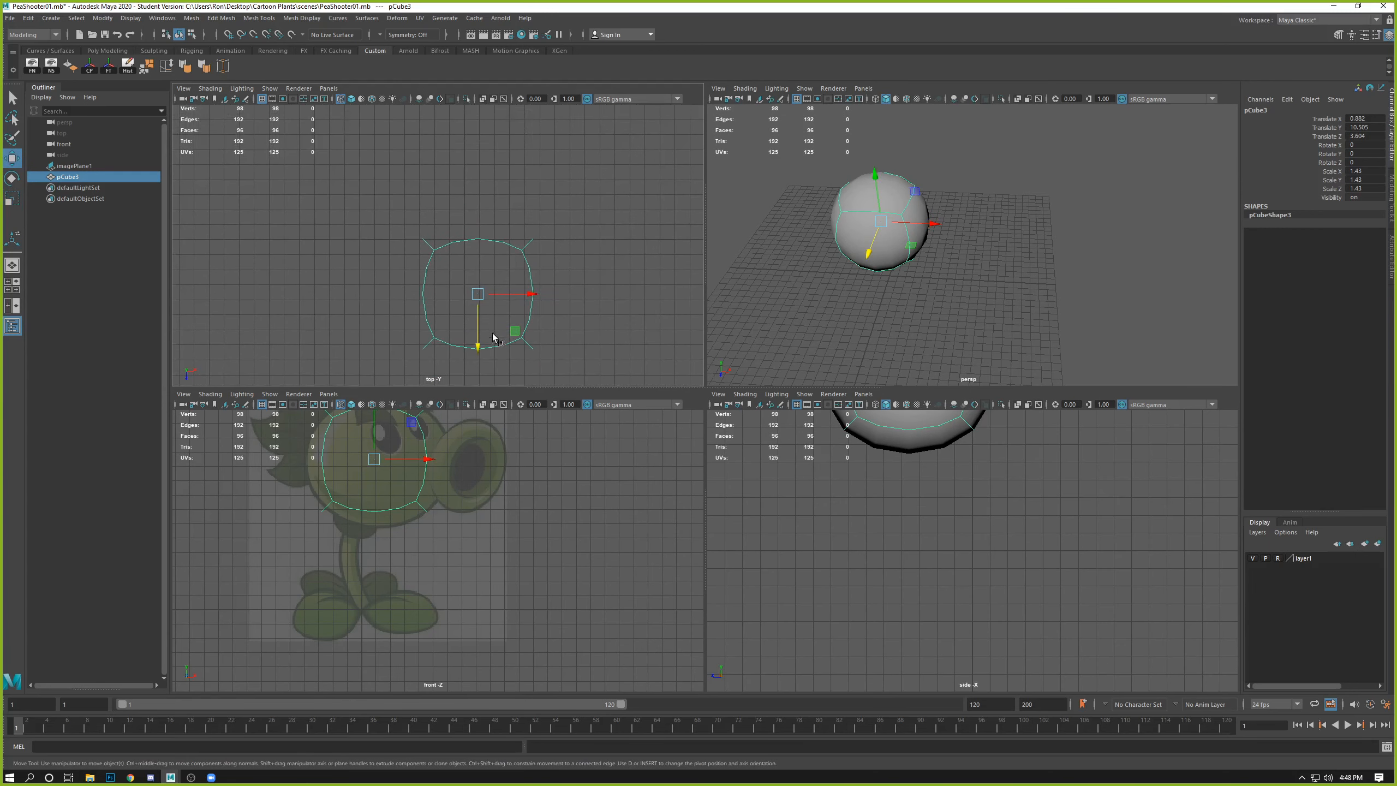
Step: Try snapping the cube to the grid origin in the top view, and undo the move
{"action": "key", "text": "x"}
{"action": "left_click_drag", "start_coordinate": [477, 295], "coordinate": [465, 241]}
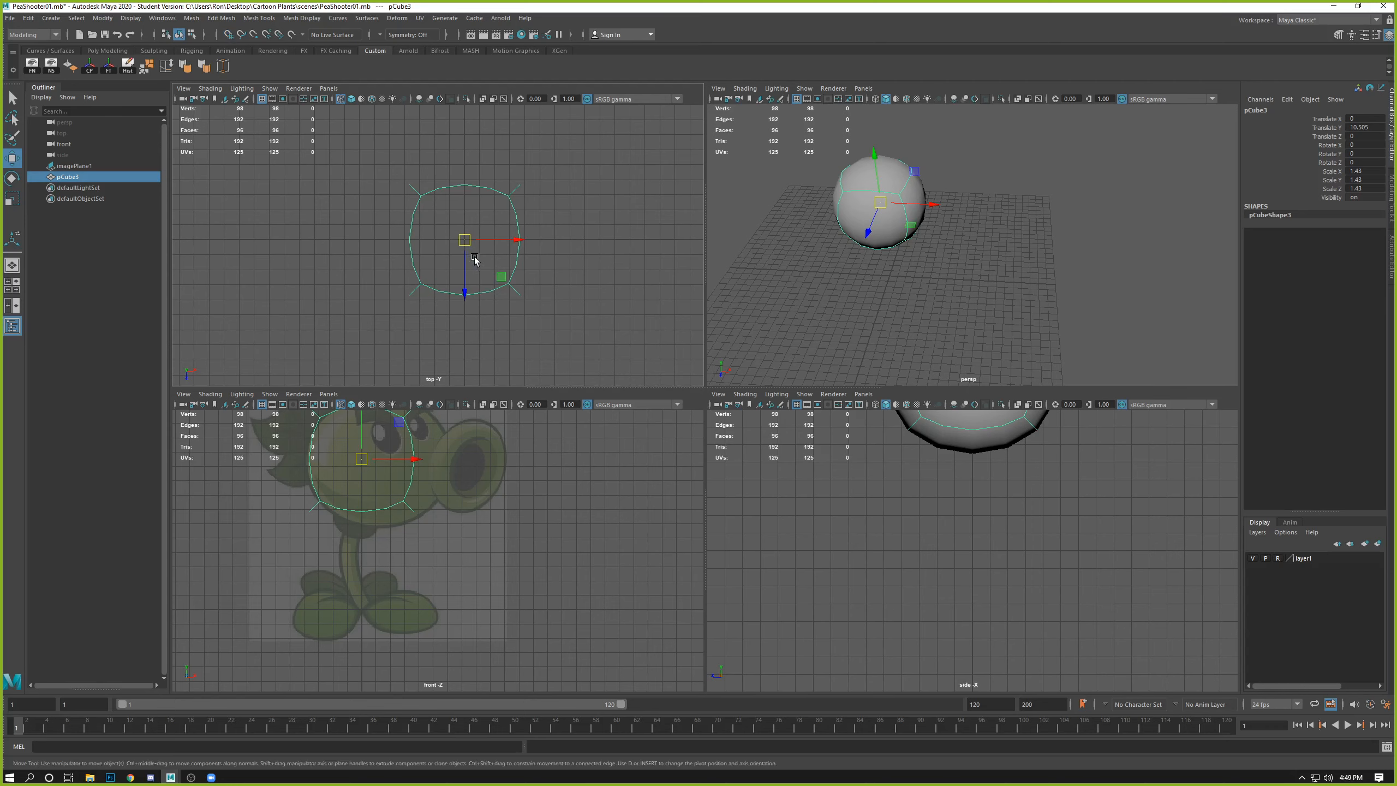
{"action": "key", "text": "ctrl+z"}
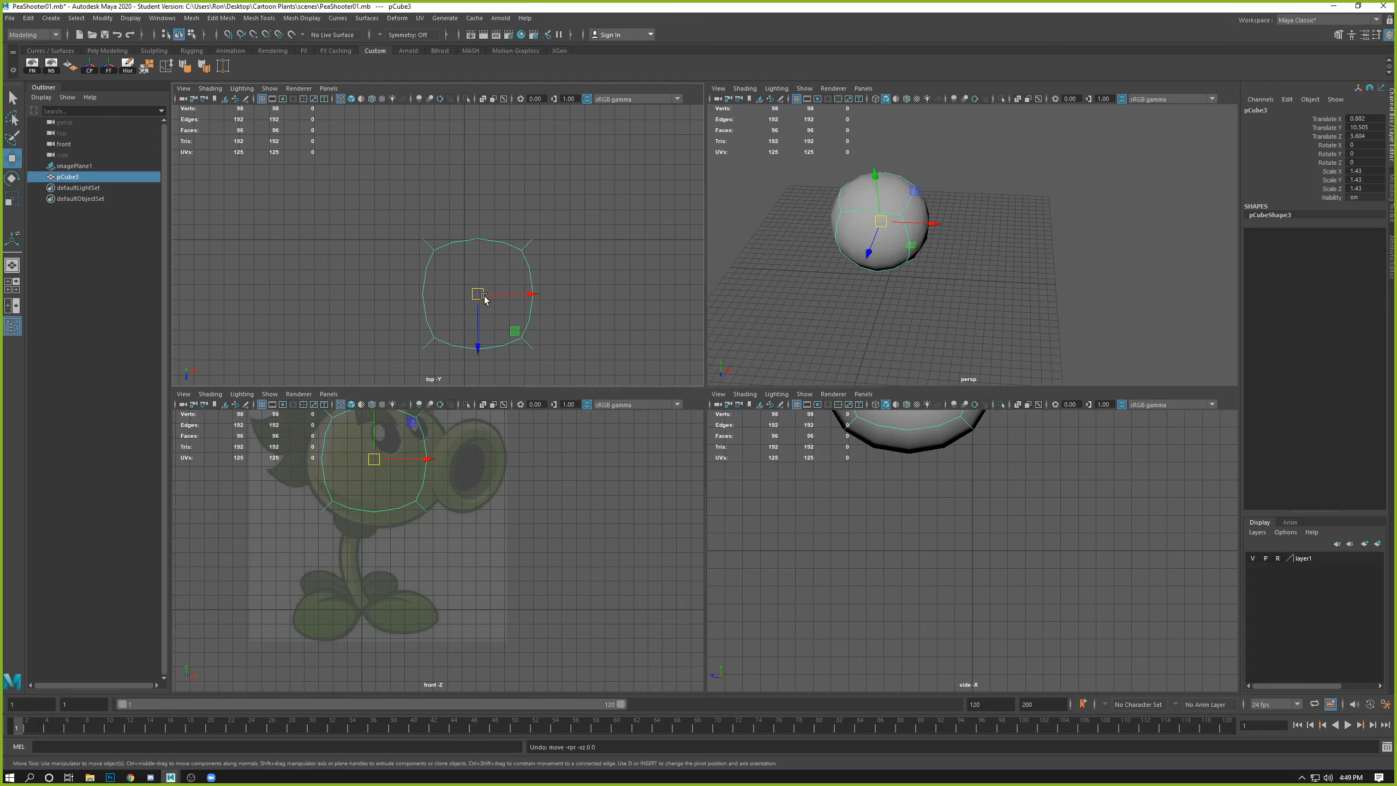
Step: Move the cube in the top view with grid snapping so its Translate X and Z are 0
{"action": "key", "text": "x"}
{"action": "key", "text": "x"}
{"action": "key", "text": "x"}
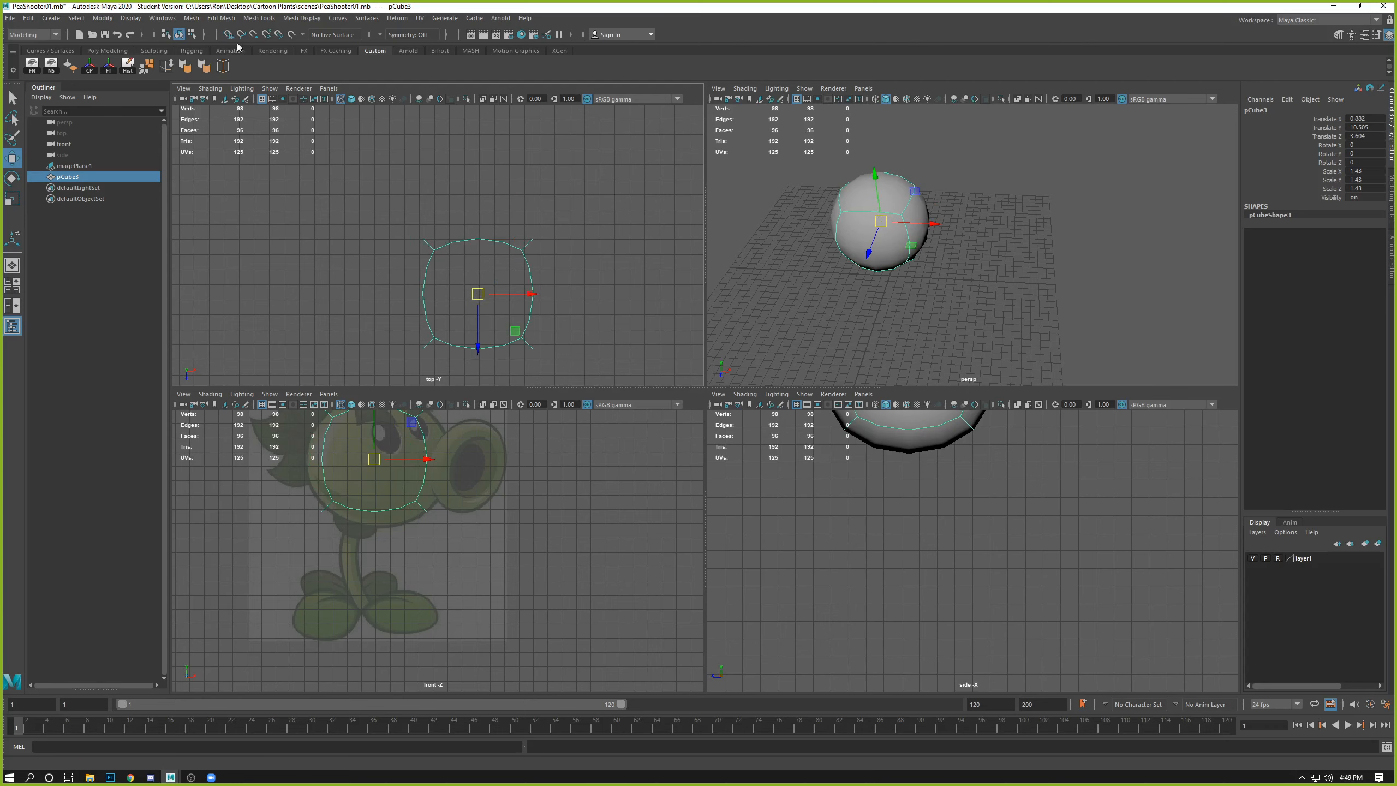
{"action": "left_click", "coordinate": [231, 36]}
{"action": "left_click", "coordinate": [232, 36]}
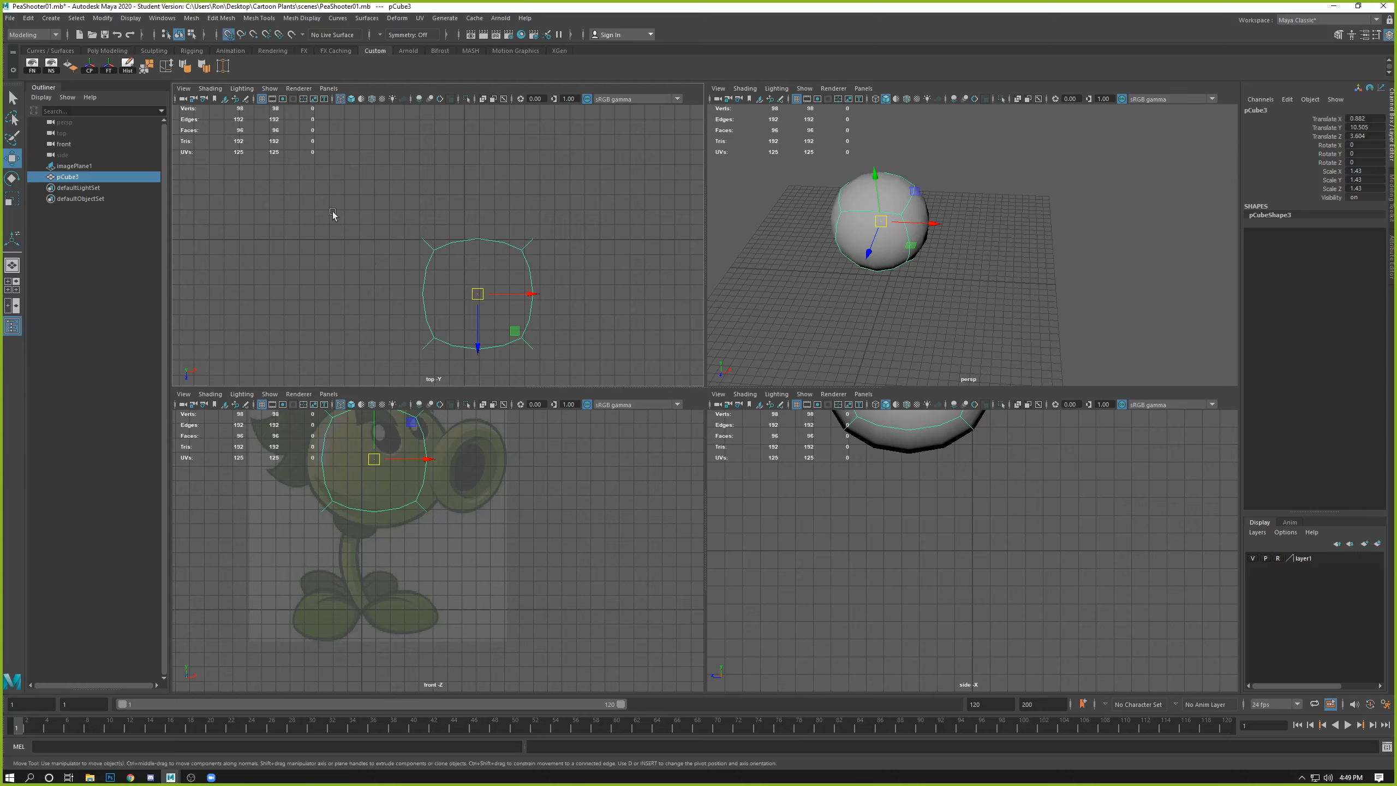
{"action": "left_click_drag", "start_coordinate": [478, 294], "coordinate": [465, 242]}
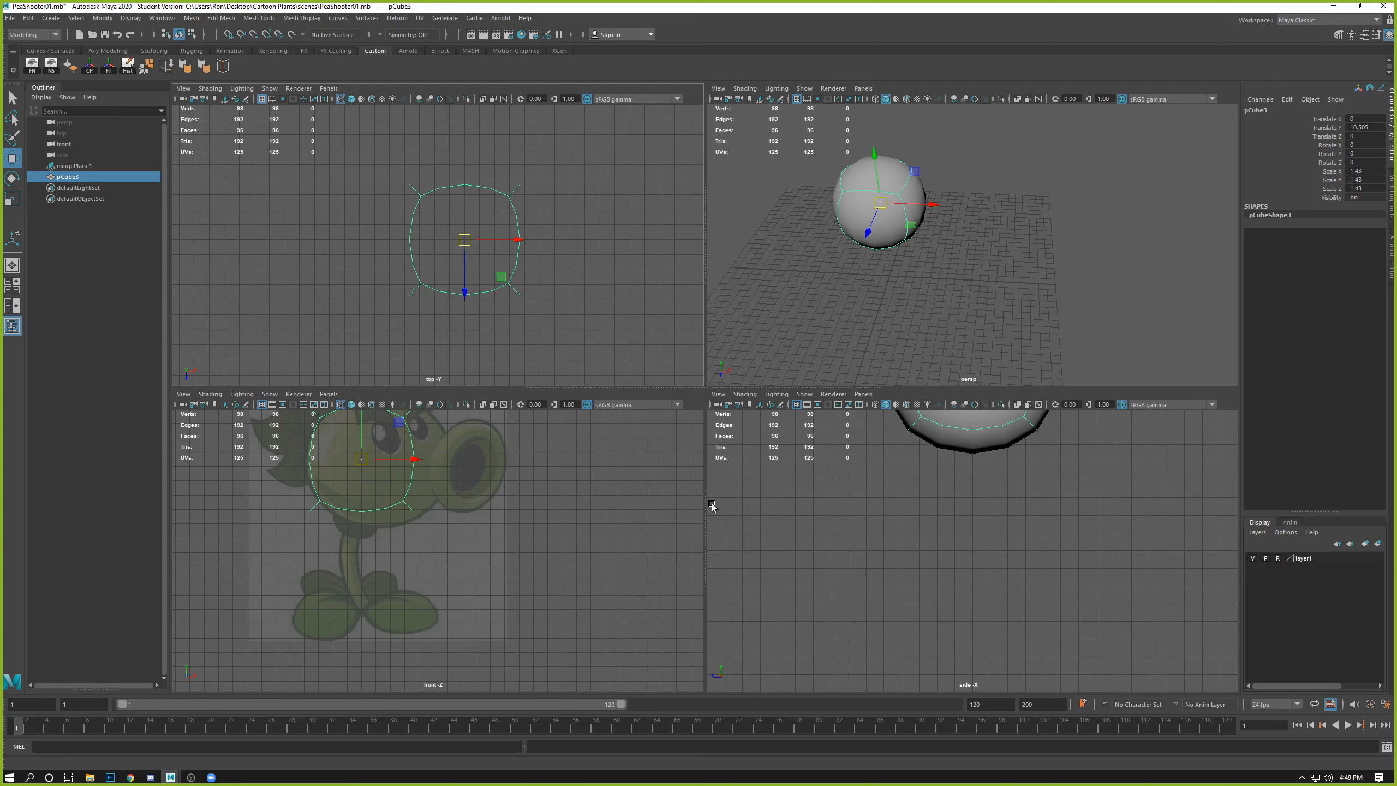
Step: Try nudging the unlocked reference image plane along X, and revert both the move and the layer's unlocking
{"action": "left_click", "coordinate": [1277, 558]}
{"action": "left_click_drag", "start_coordinate": [555, 487], "coordinate": [509, 576]}
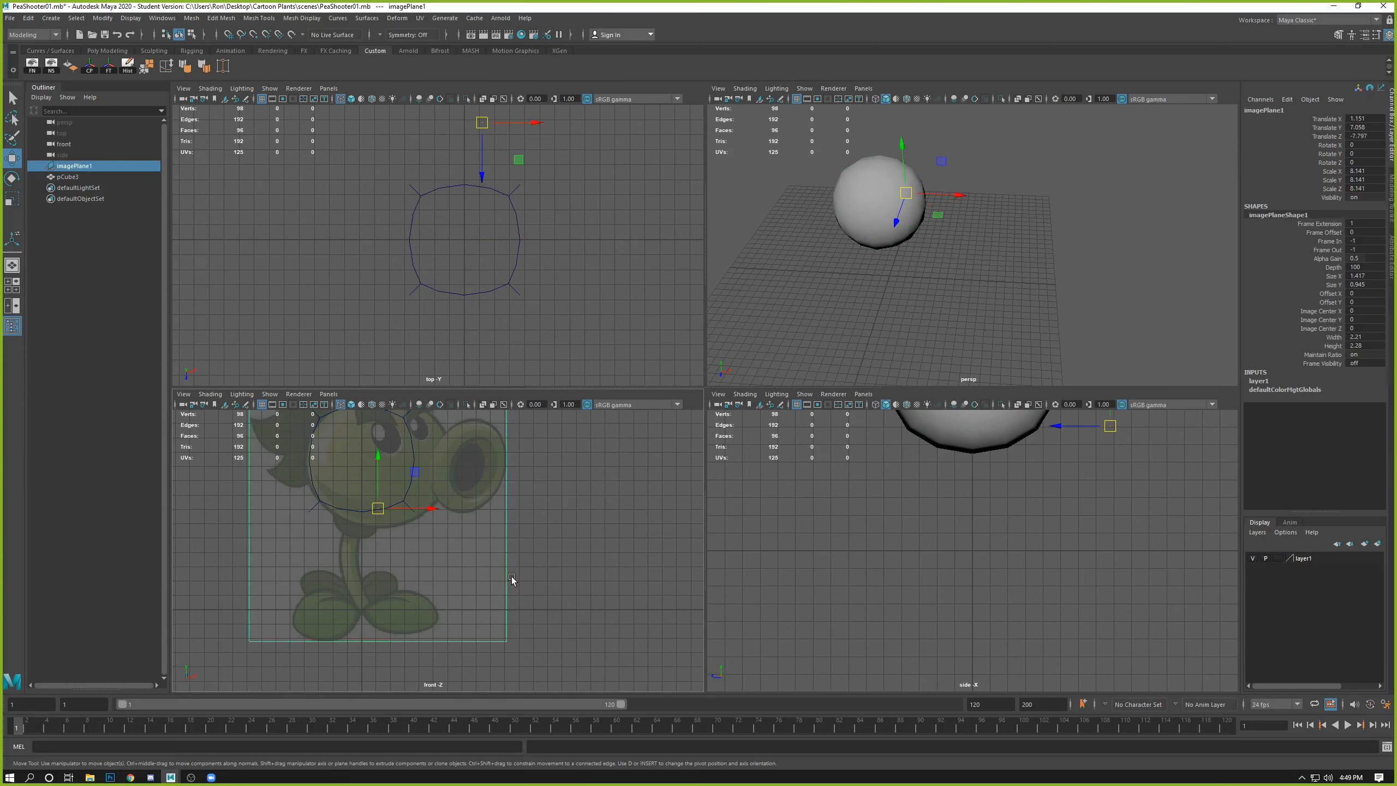
{"action": "mouse_move", "coordinate": [427, 513]}
{"action": "left_mouse_down"}
{"action": "mouse_move", "coordinate": [410, 511]}
{"action": "mouse_move", "coordinate": [423, 518]}
{"action": "left_mouse_up"}
{"action": "key", "text": "ctrl+z"}
{"action": "key", "text": "ctrl+z"}
{"action": "key", "text": "ctrl+z"}
{"action": "key", "text": "ctrl+z"}
{"action": "key", "text": "ctrl+z"}
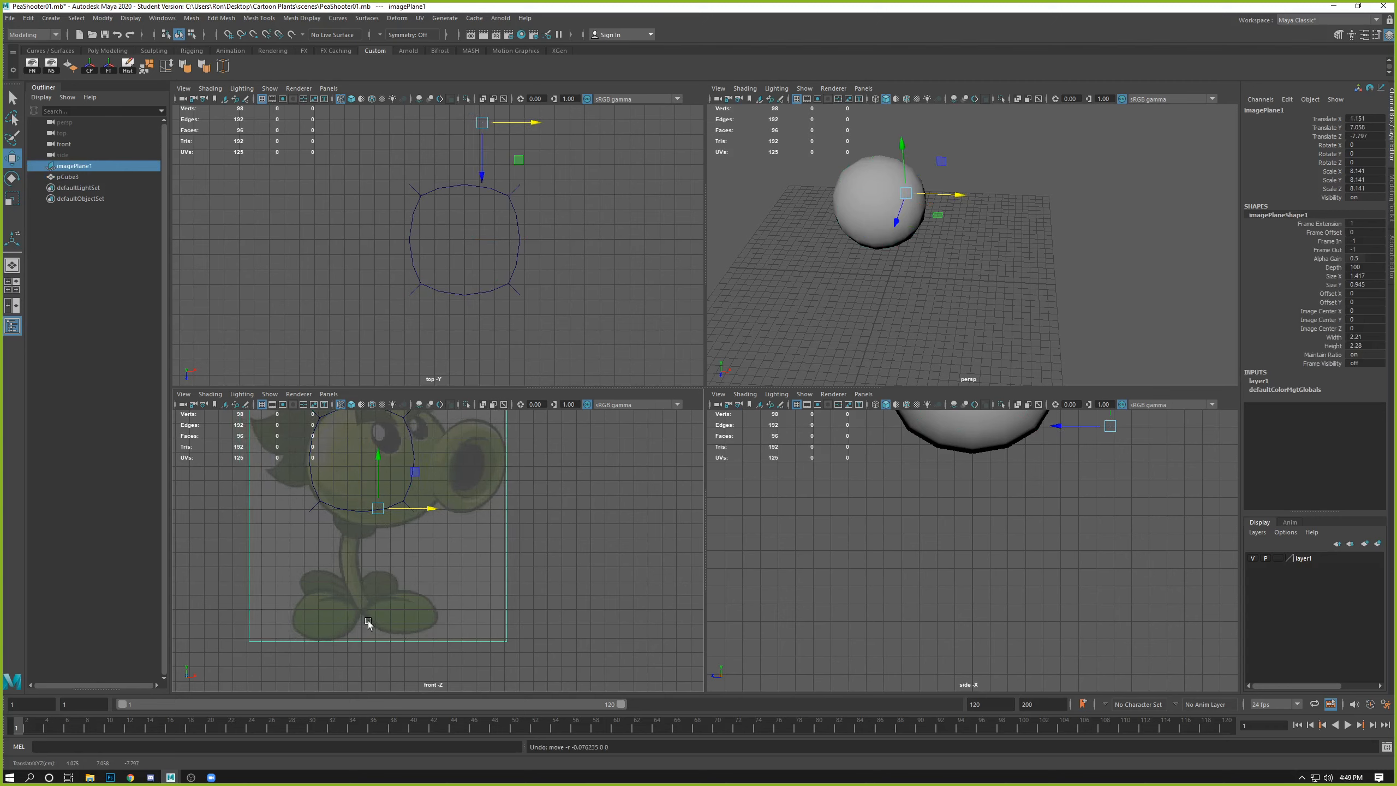
{"action": "left_click", "coordinate": [1280, 560]}
Step: Reselect the smoothed cube and show it over the reference in a full-size front view
{"action": "left_click", "coordinate": [564, 240]}
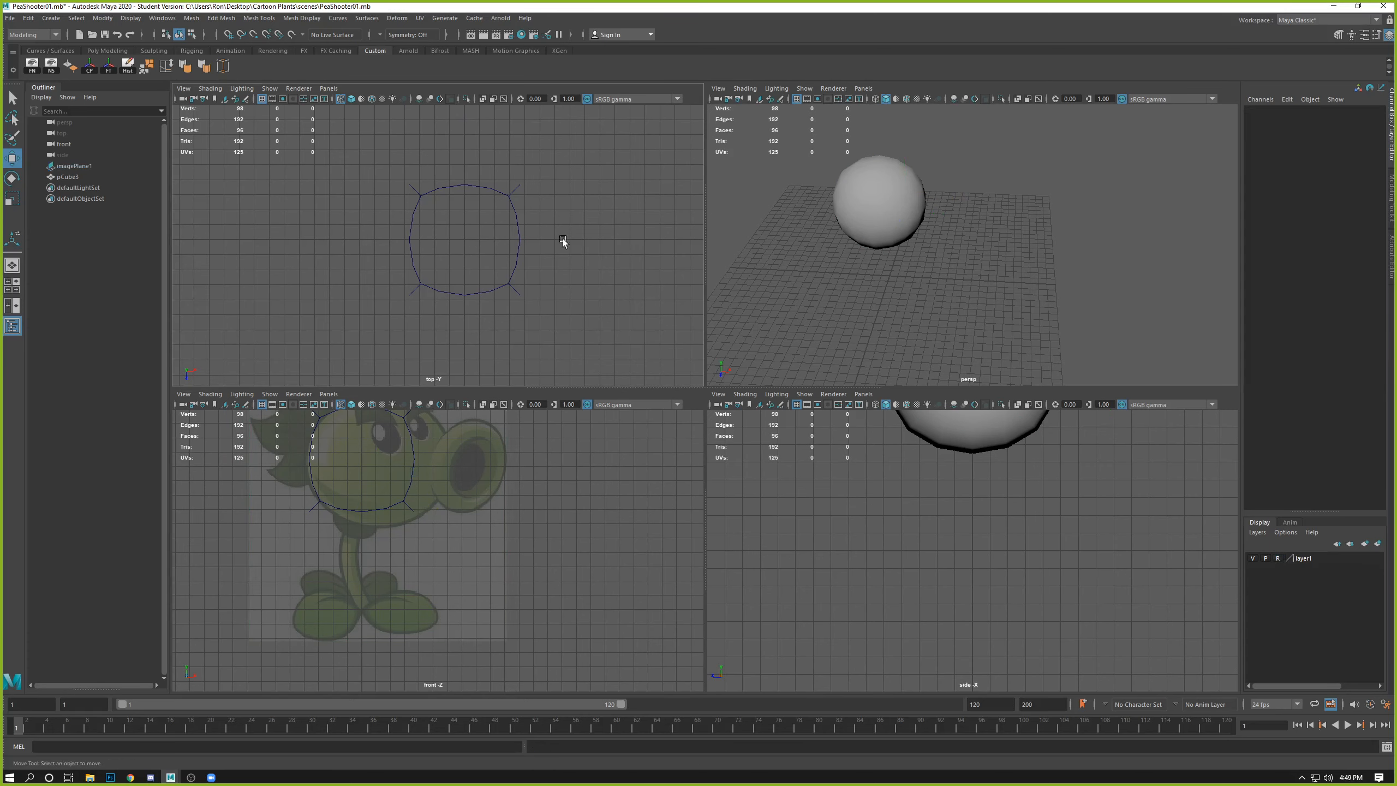
{"action": "left_click", "coordinate": [435, 291]}
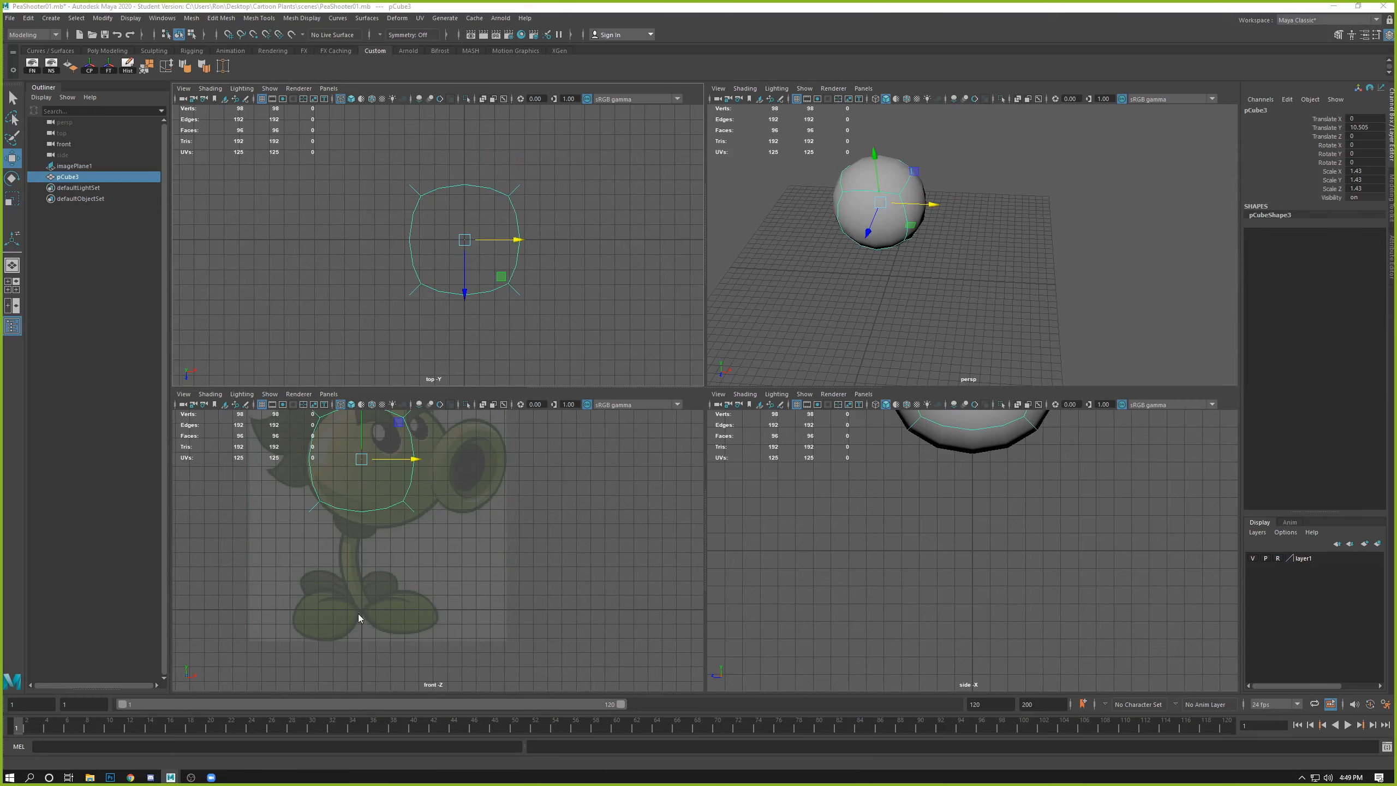
{"action": "key", "text": "space"}
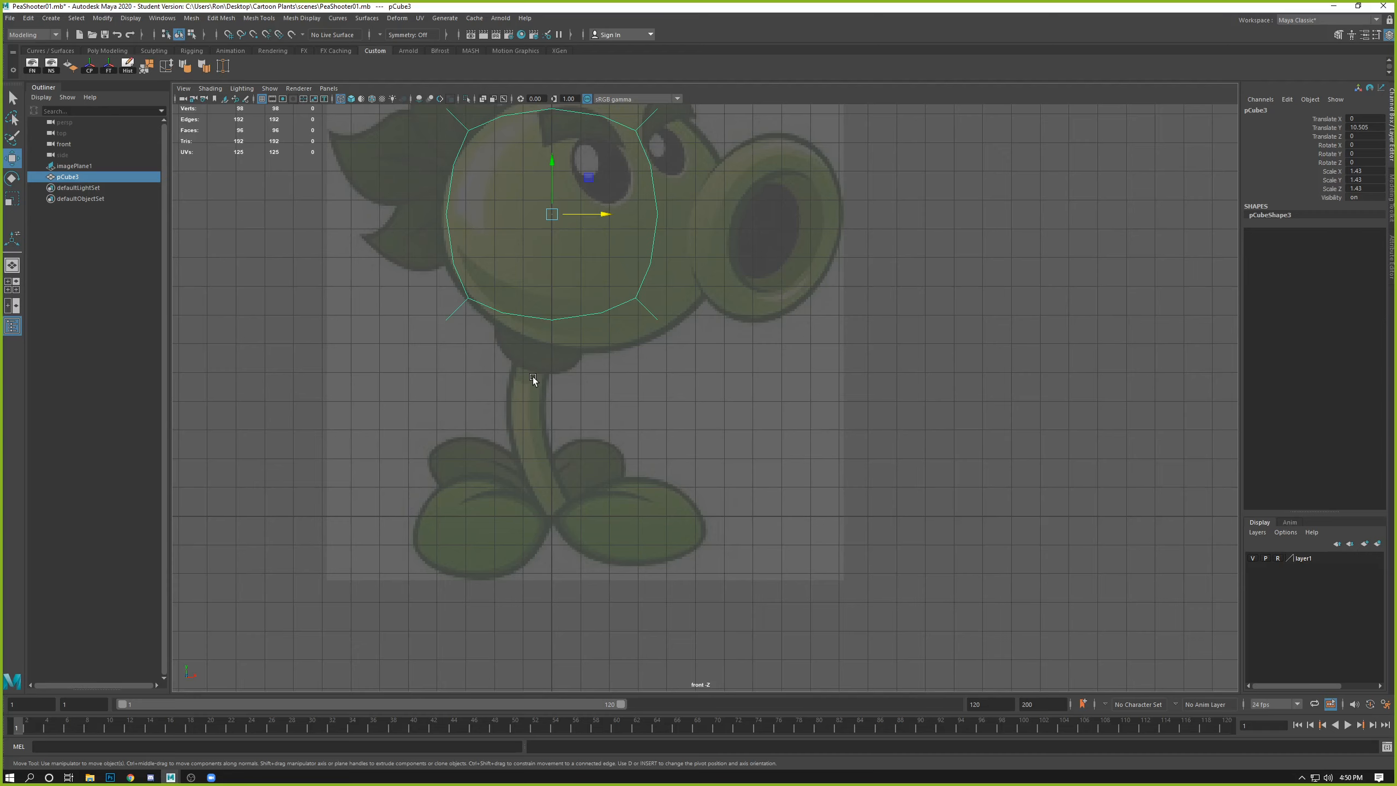
Step: Create a polygon cylinder from the grid centre up to the head, about 1.13 in radius and 6.96 high, in the perspective view
{"action": "key", "text": "space"}
{"action": "key", "text": "space"}
{"action": "middle_click_drag", "start_coordinate": [729, 334], "coordinate": [871, 280], "text": "alt"}
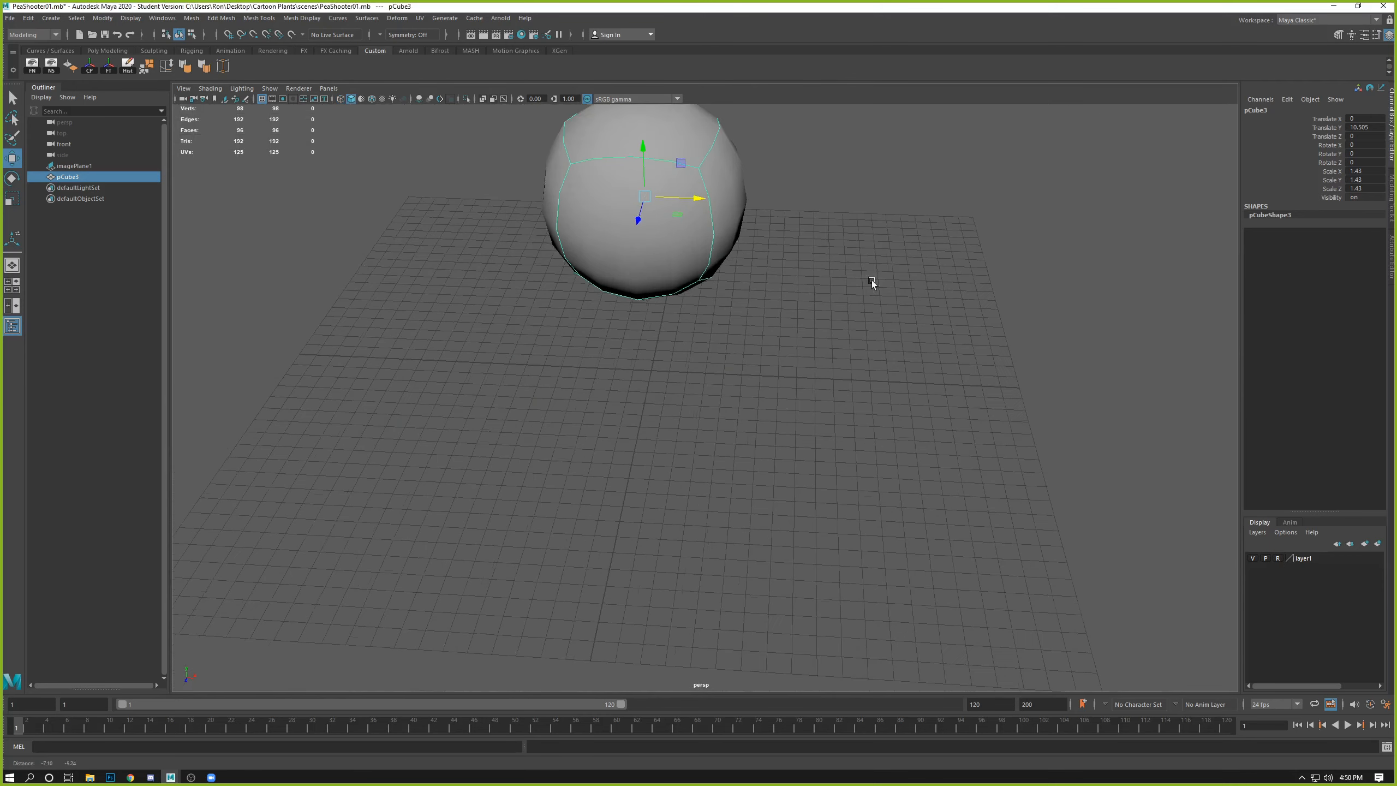
{"action": "left_click_drag", "start_coordinate": [871, 279], "coordinate": [769, 430], "text": "alt"}
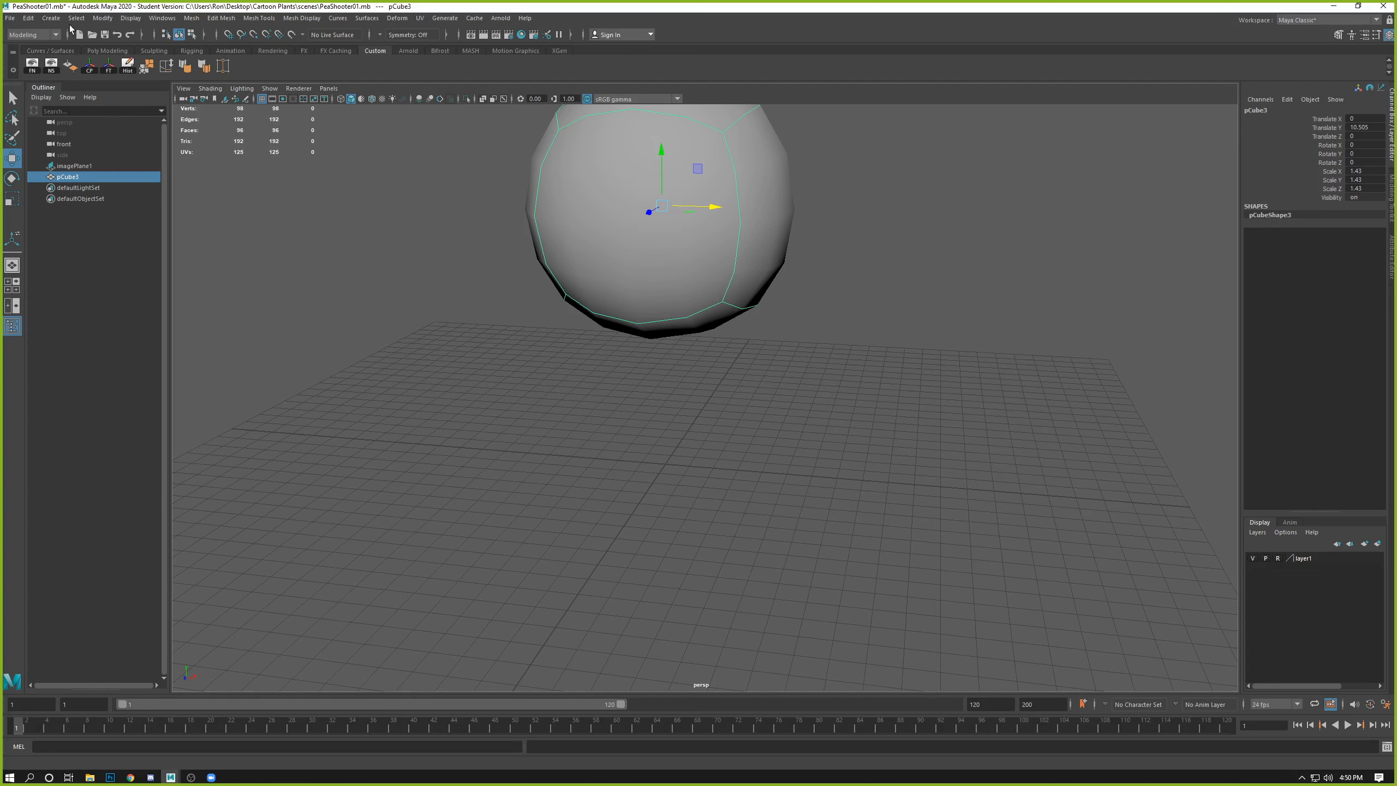
{"action": "left_click", "coordinate": [49, 18]}
{"action": "left_click", "coordinate": [48, 22]}
{"action": "left_click", "coordinate": [49, 18]}
{"action": "mouse_move", "coordinate": [116, 57]}
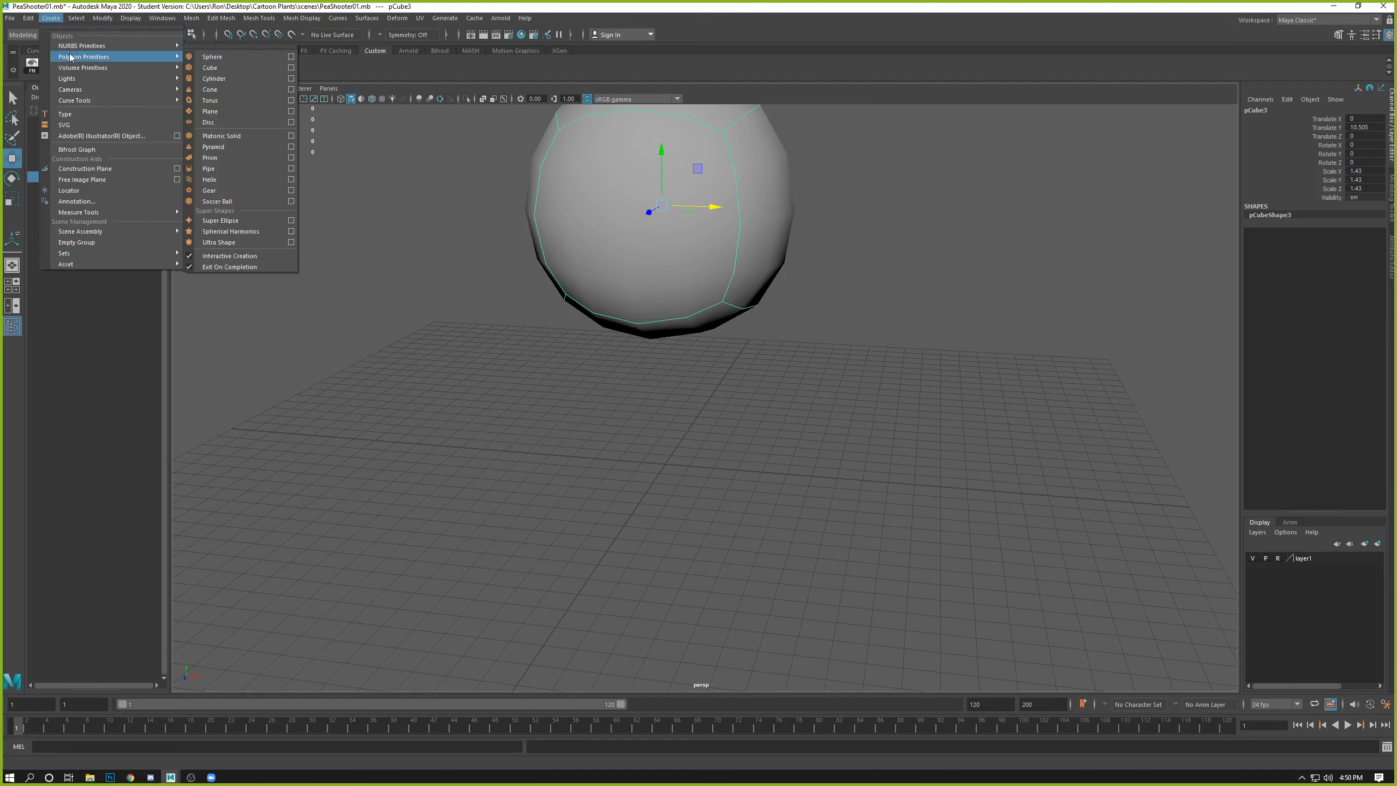
{"action": "left_click", "coordinate": [218, 81]}
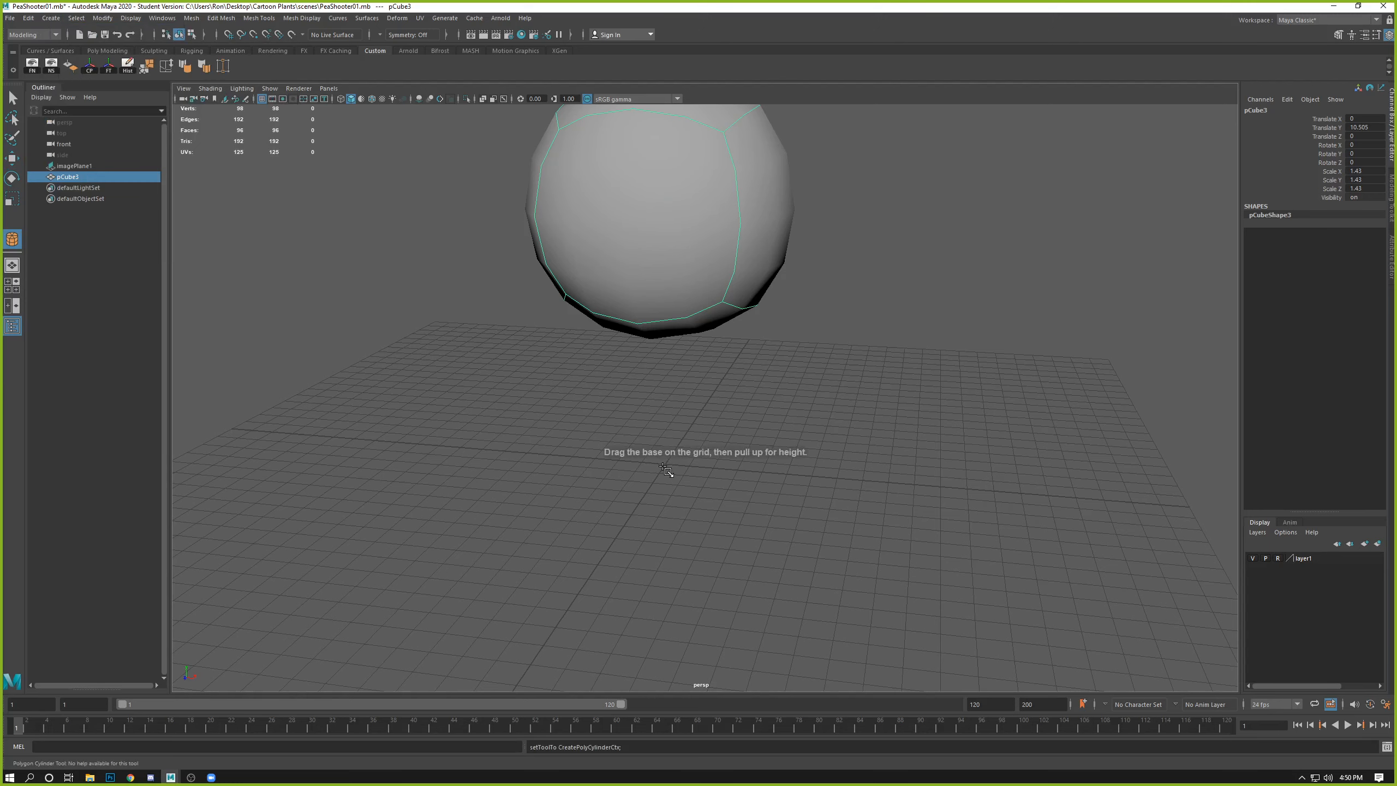
{"action": "left_click_drag", "start_coordinate": [666, 467], "coordinate": [671, 298]}
{"action": "left_click_drag", "start_coordinate": [637, 384], "coordinate": [663, 372], "text": "alt"}
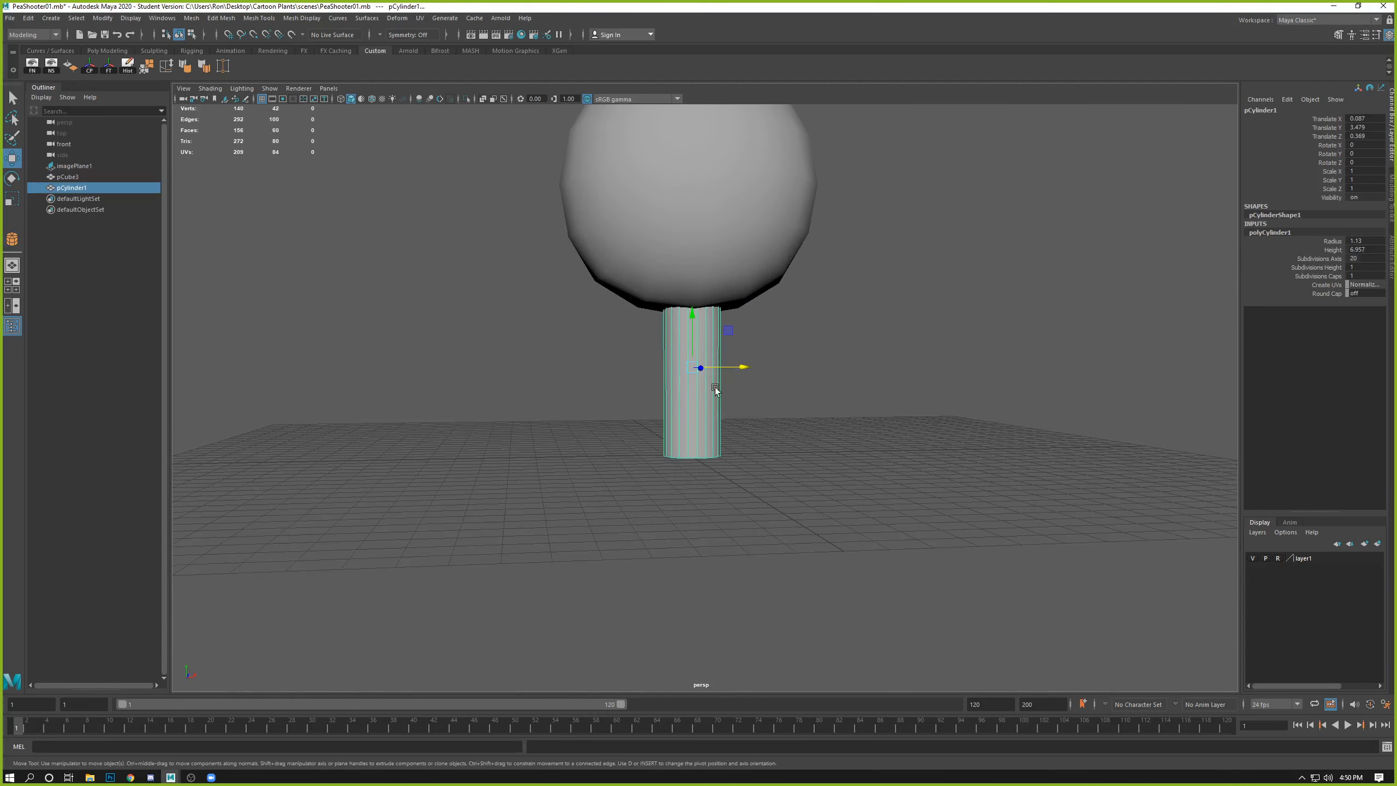
Step: Reduce the cylinder's radius to about 0.63 to match the stem in the front view's reference image
{"action": "key", "text": "space"}
{"action": "key", "text": "space"}
{"action": "right_click_drag", "start_coordinate": [324, 484], "coordinate": [497, 572], "text": "alt"}
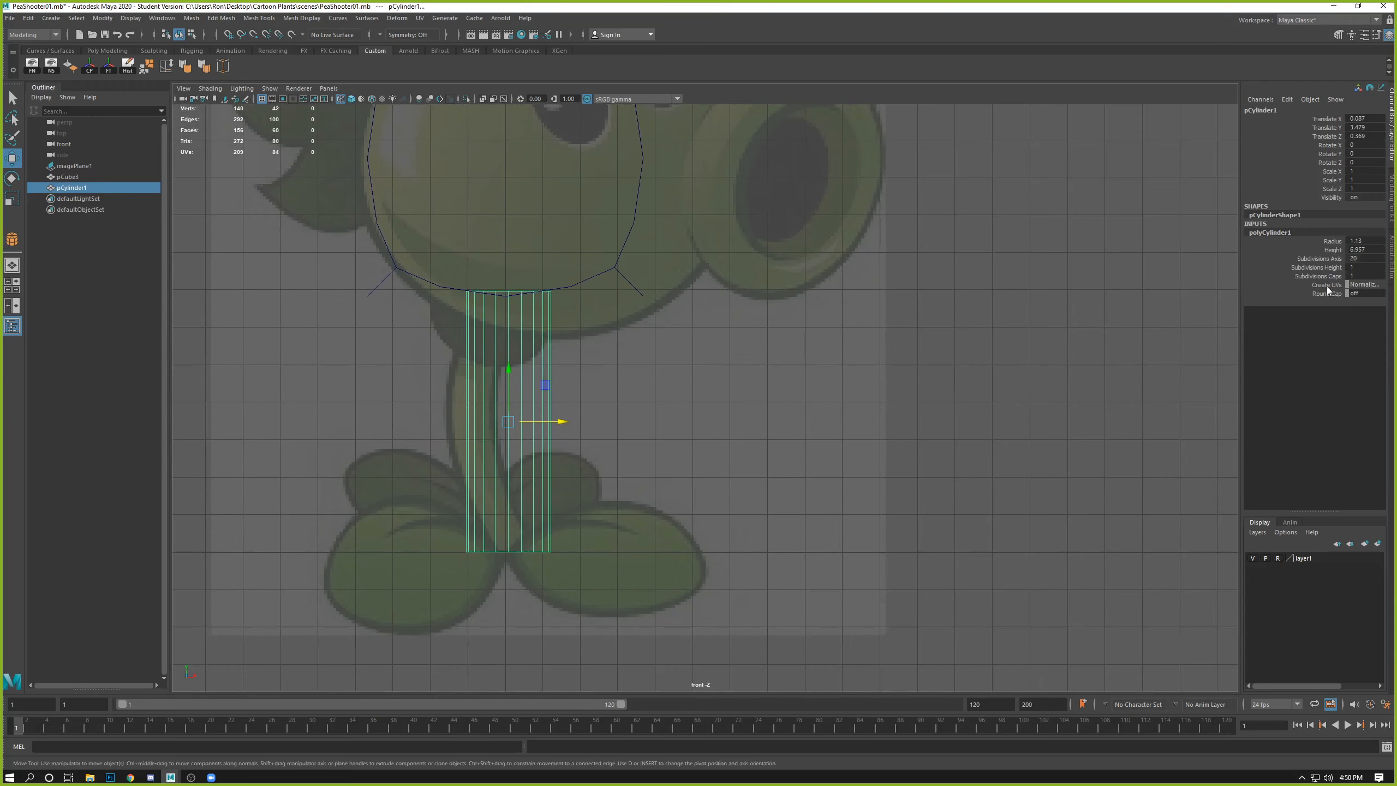
{"action": "left_click", "coordinate": [1326, 243]}
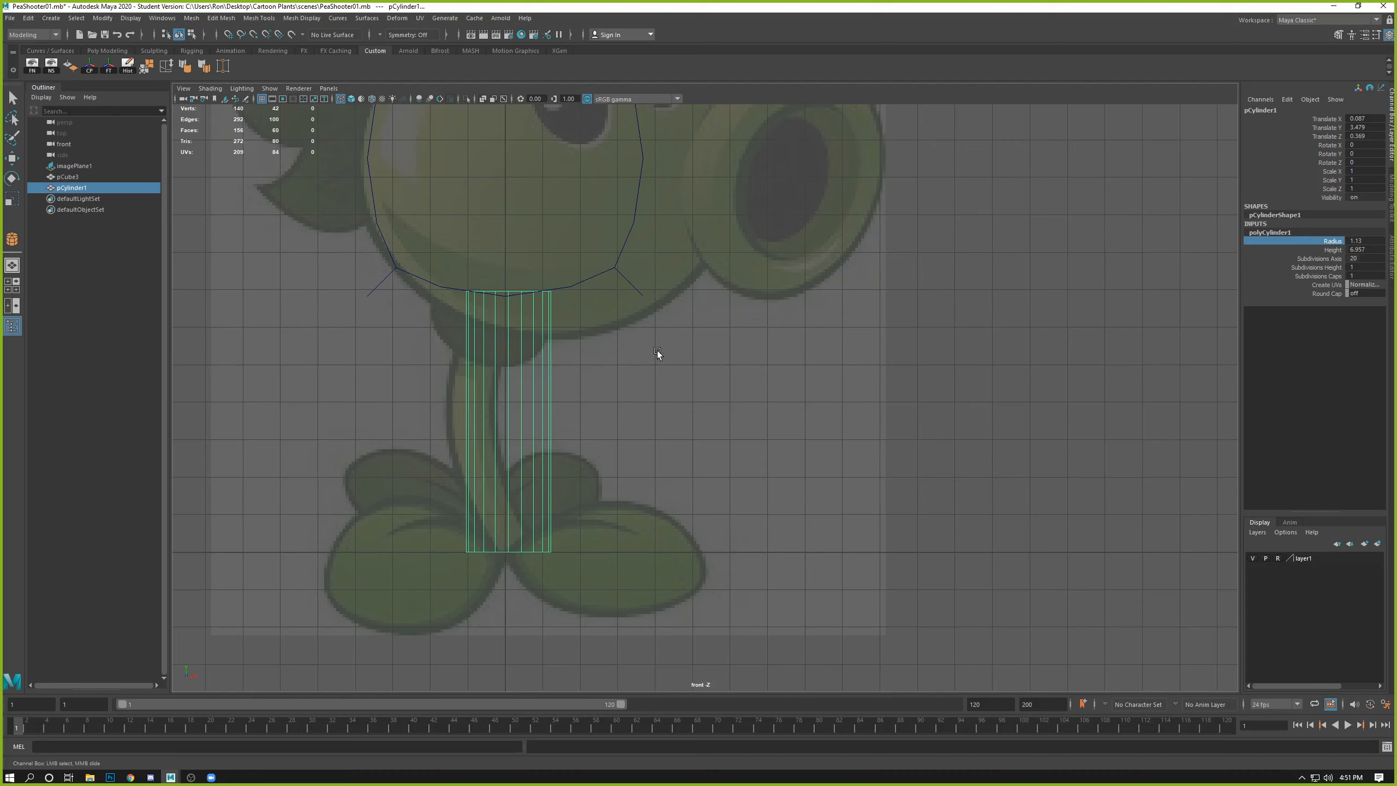
{"action": "middle_click_drag", "start_coordinate": [657, 351], "coordinate": [653, 354]}
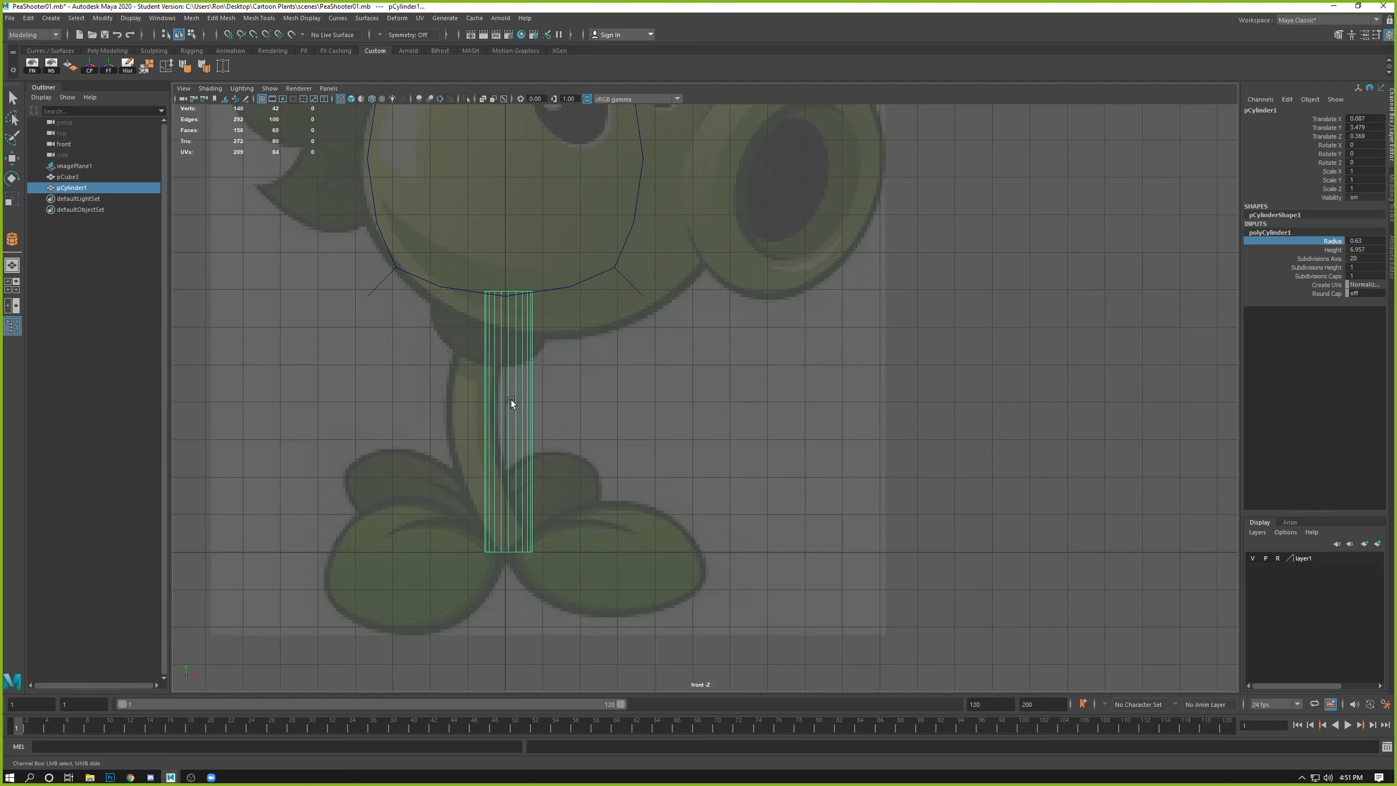
Step: Set the stem cylinder's Subdivisions Axis to 12 in the full-size perspective view
{"action": "key", "text": "space"}
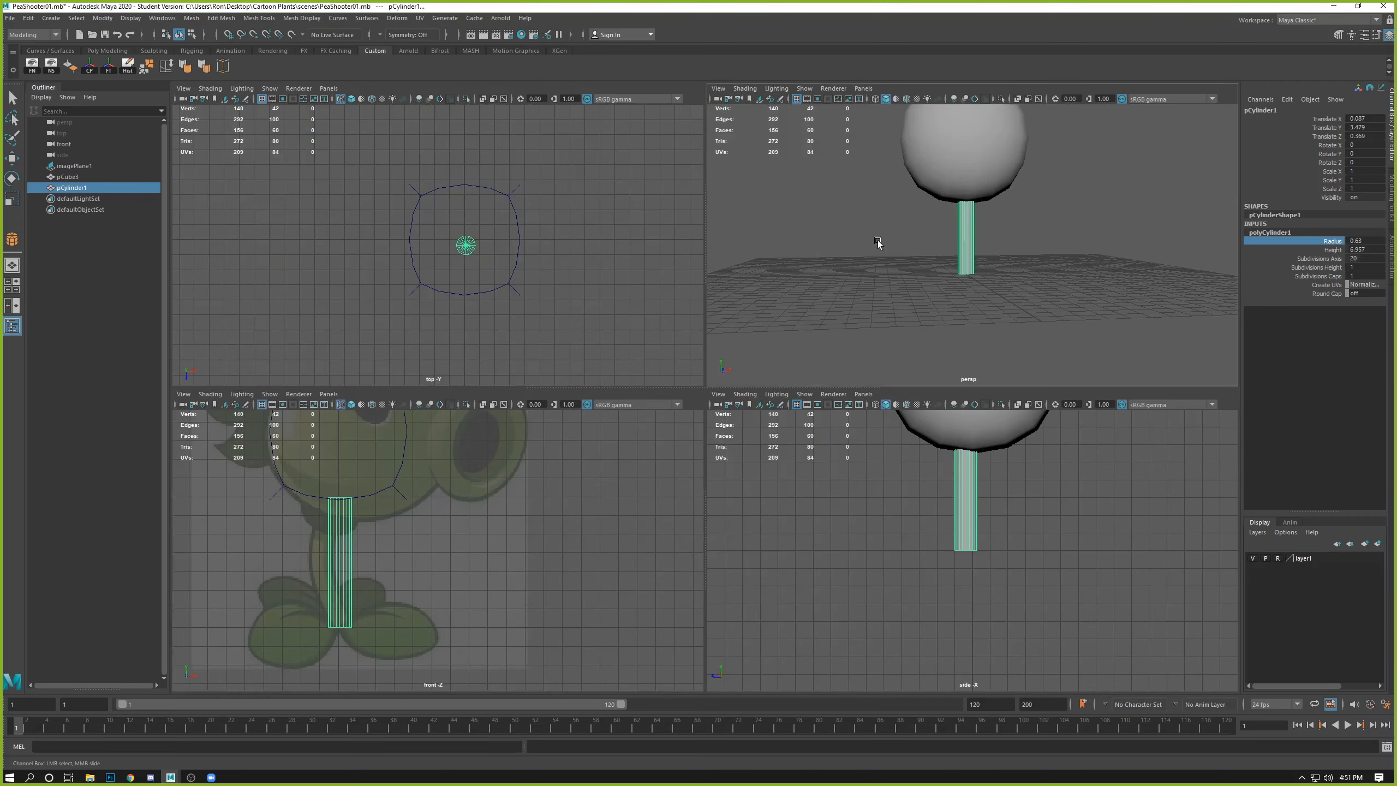
{"action": "key", "text": "space"}
{"action": "left_click_drag", "start_coordinate": [972, 439], "coordinate": [764, 264], "text": "alt"}
{"action": "right_click_drag", "start_coordinate": [763, 264], "coordinate": [797, 349], "text": "alt"}
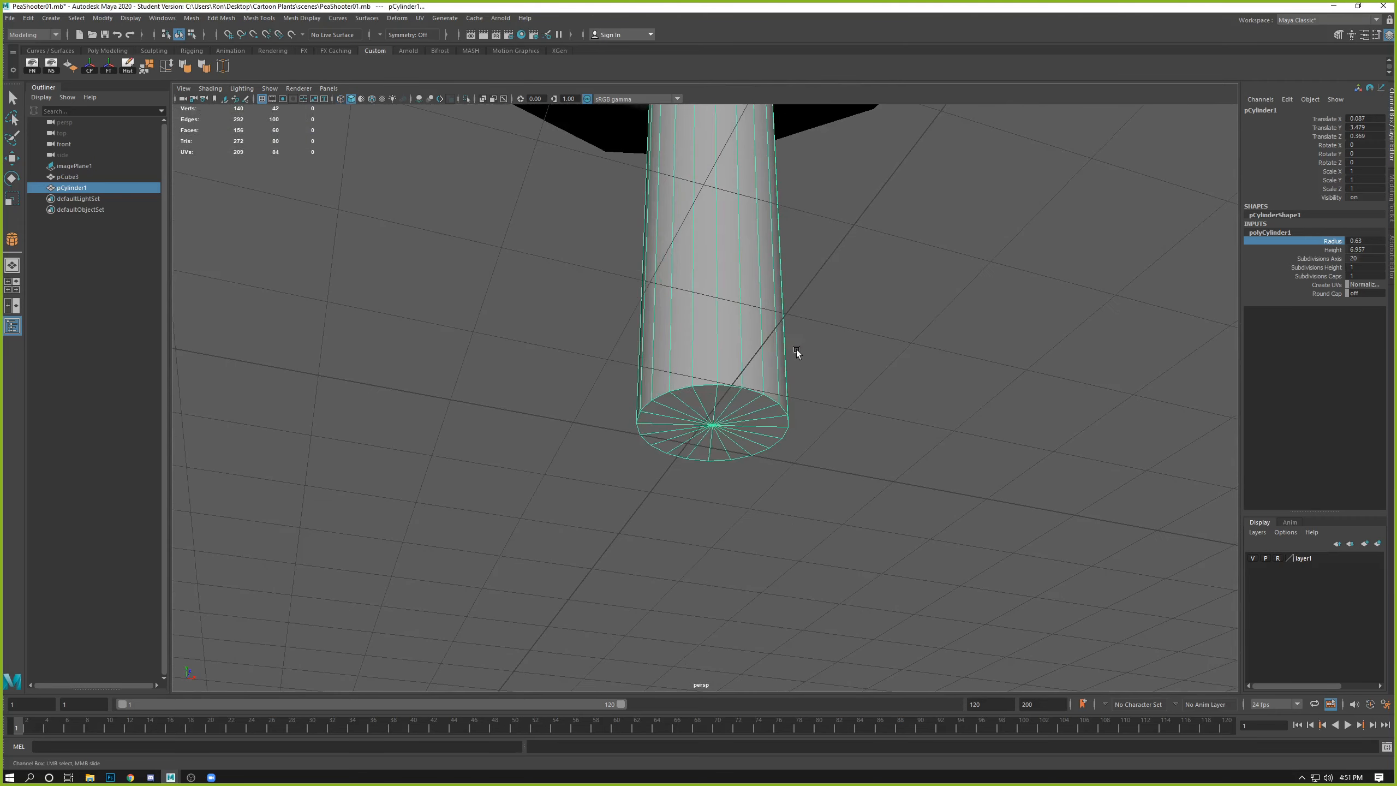
{"action": "middle_click_drag", "start_coordinate": [790, 325], "coordinate": [796, 341], "text": "alt"}
{"action": "left_click_drag", "start_coordinate": [796, 341], "coordinate": [770, 292], "text": "alt"}
{"action": "left_click_drag", "start_coordinate": [698, 352], "coordinate": [748, 302], "text": "alt"}
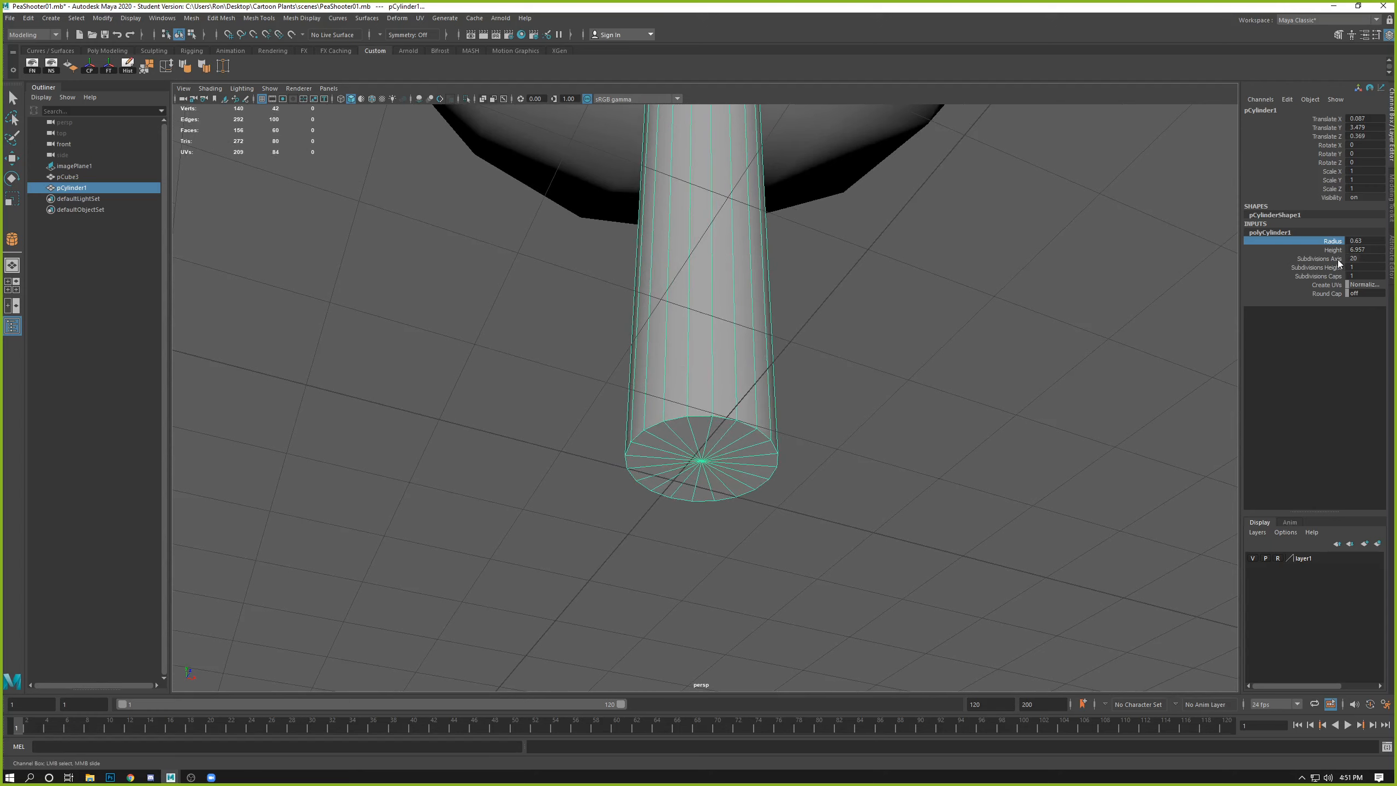
{"action": "double_click", "coordinate": [1358, 259]}
{"action": "type", "text": "12"}
{"action": "key", "text": "Return"}
{"action": "right_click_drag", "start_coordinate": [886, 327], "coordinate": [839, 315], "text": "alt"}
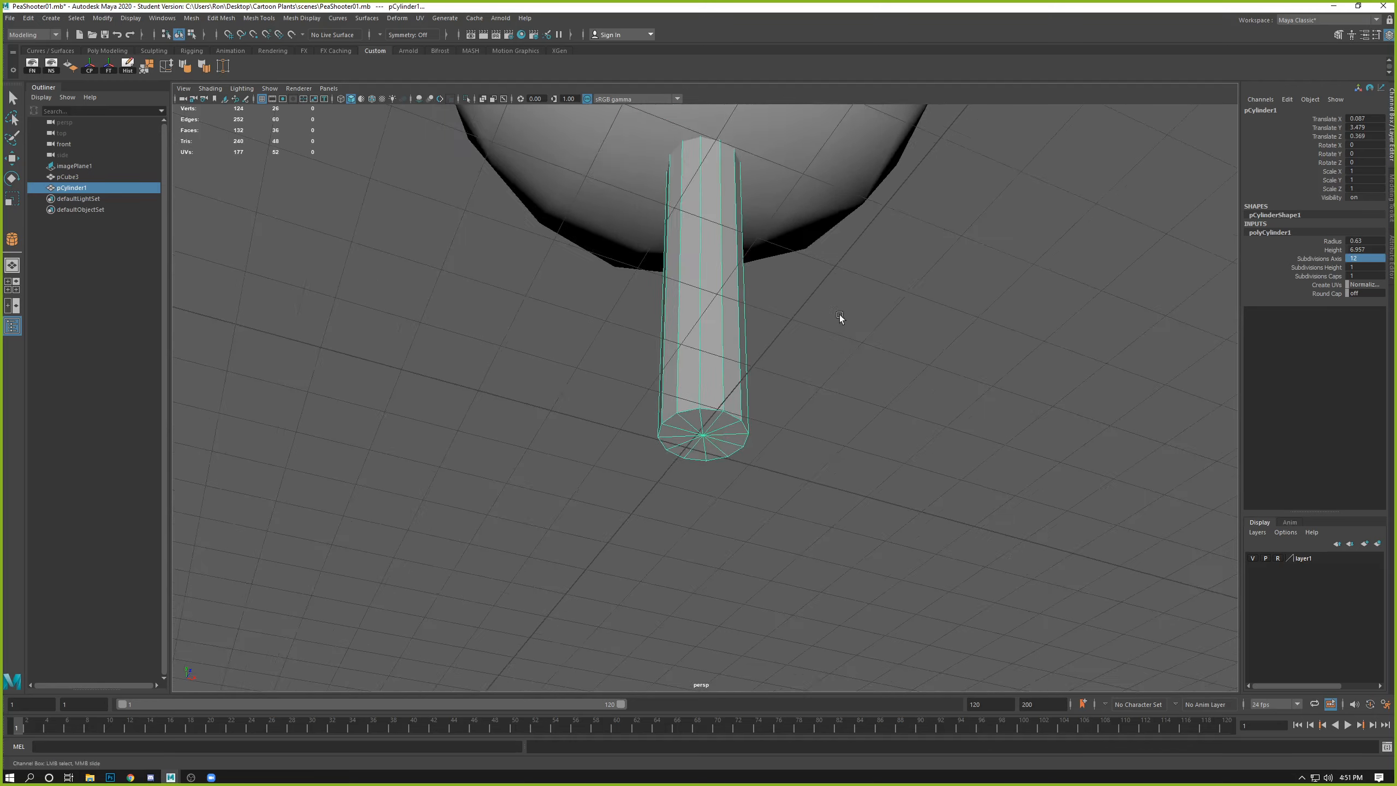
Step: Examine the faceted sides and bottom cap of the stem cylinder from several angles, both deselected and selected
{"action": "left_click_drag", "start_coordinate": [839, 314], "coordinate": [830, 358], "text": "alt"}
{"action": "right_click_drag", "start_coordinate": [716, 363], "coordinate": [738, 345]}
{"action": "left_click", "coordinate": [844, 361]}
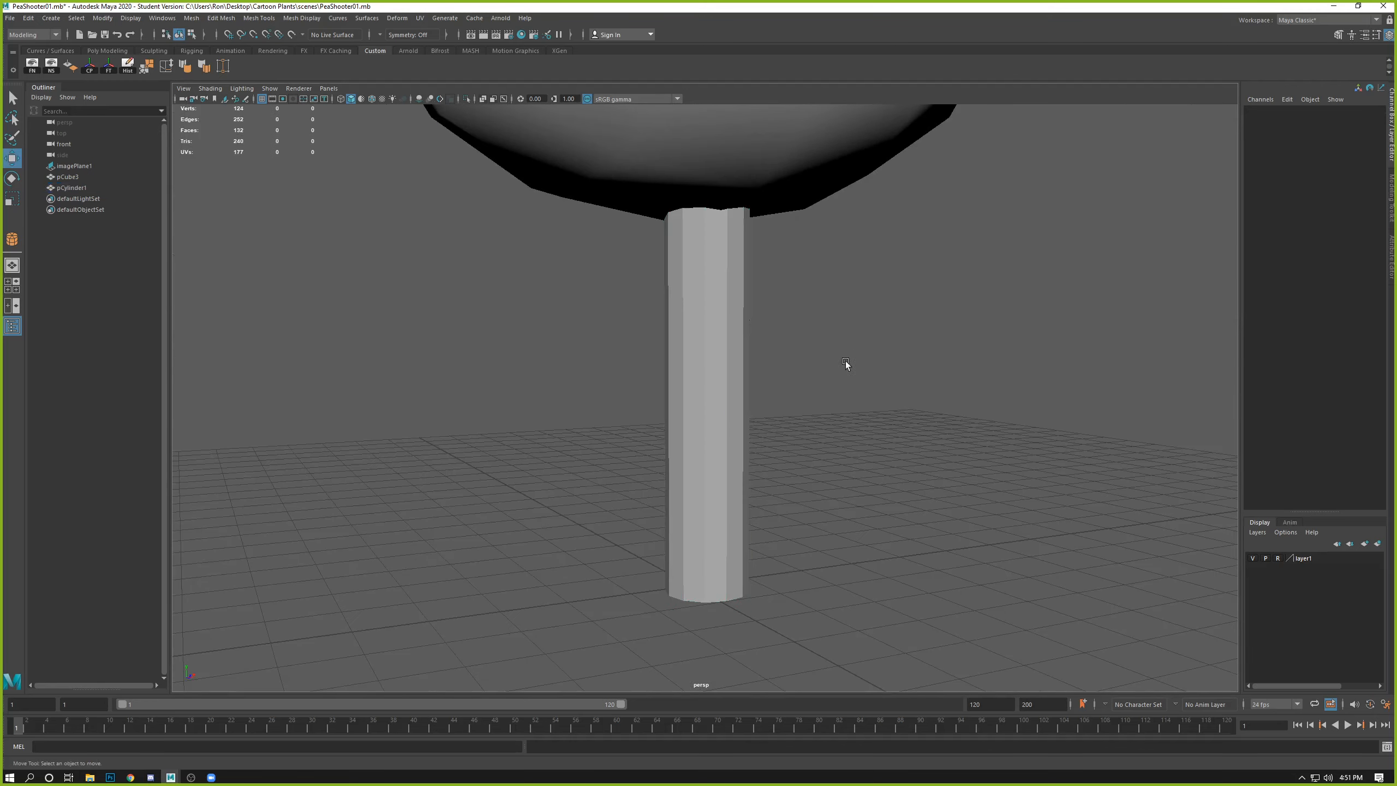
{"action": "left_click_drag", "start_coordinate": [831, 365], "coordinate": [686, 271], "text": "alt"}
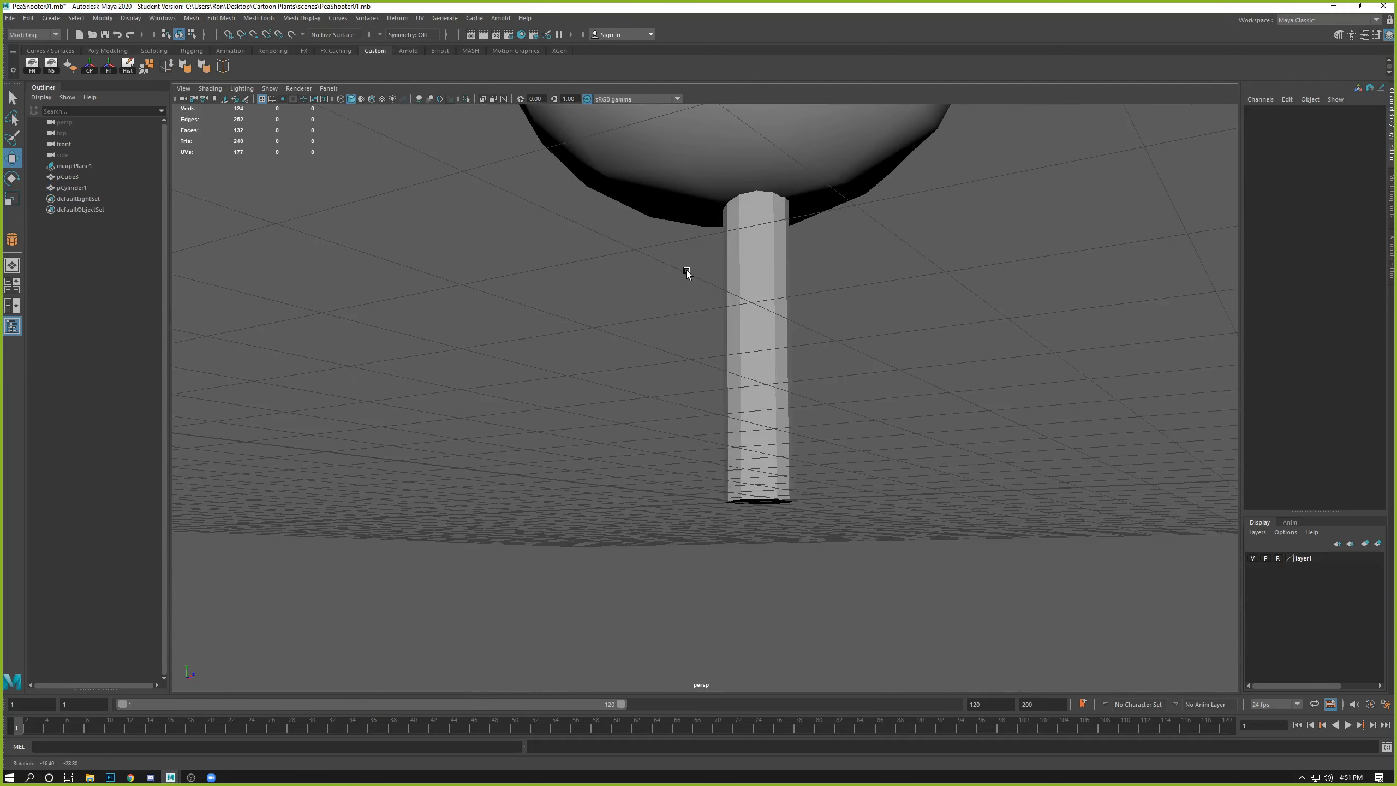
{"action": "right_click_drag", "start_coordinate": [686, 270], "coordinate": [799, 349], "text": "alt"}
{"action": "left_click_drag", "start_coordinate": [799, 349], "coordinate": [850, 279], "text": "alt"}
{"action": "left_click_drag", "start_coordinate": [921, 245], "coordinate": [594, 299]}
{"action": "left_click", "coordinate": [892, 350]}
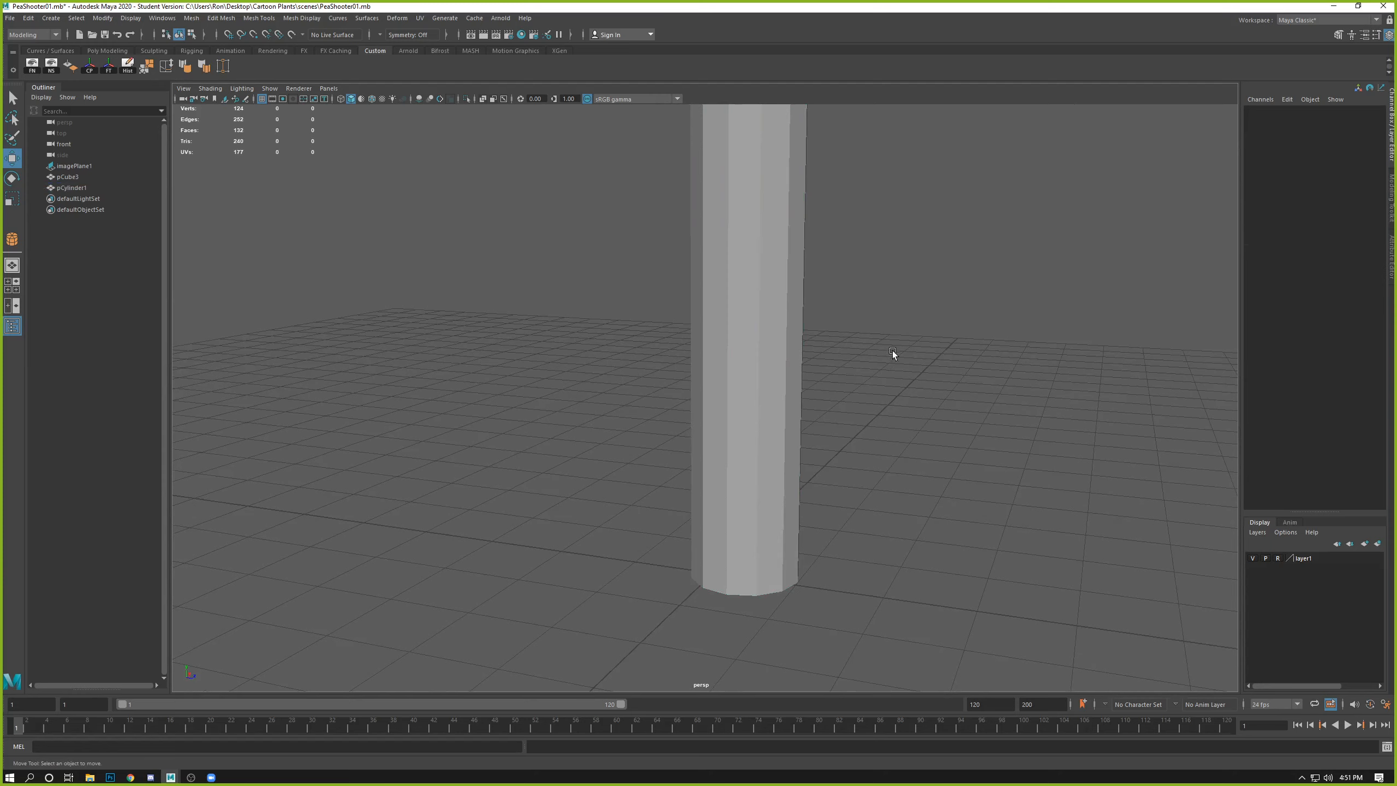
{"action": "left_click", "coordinate": [786, 271]}
{"action": "left_click_drag", "start_coordinate": [759, 378], "coordinate": [752, 316], "text": "alt"}
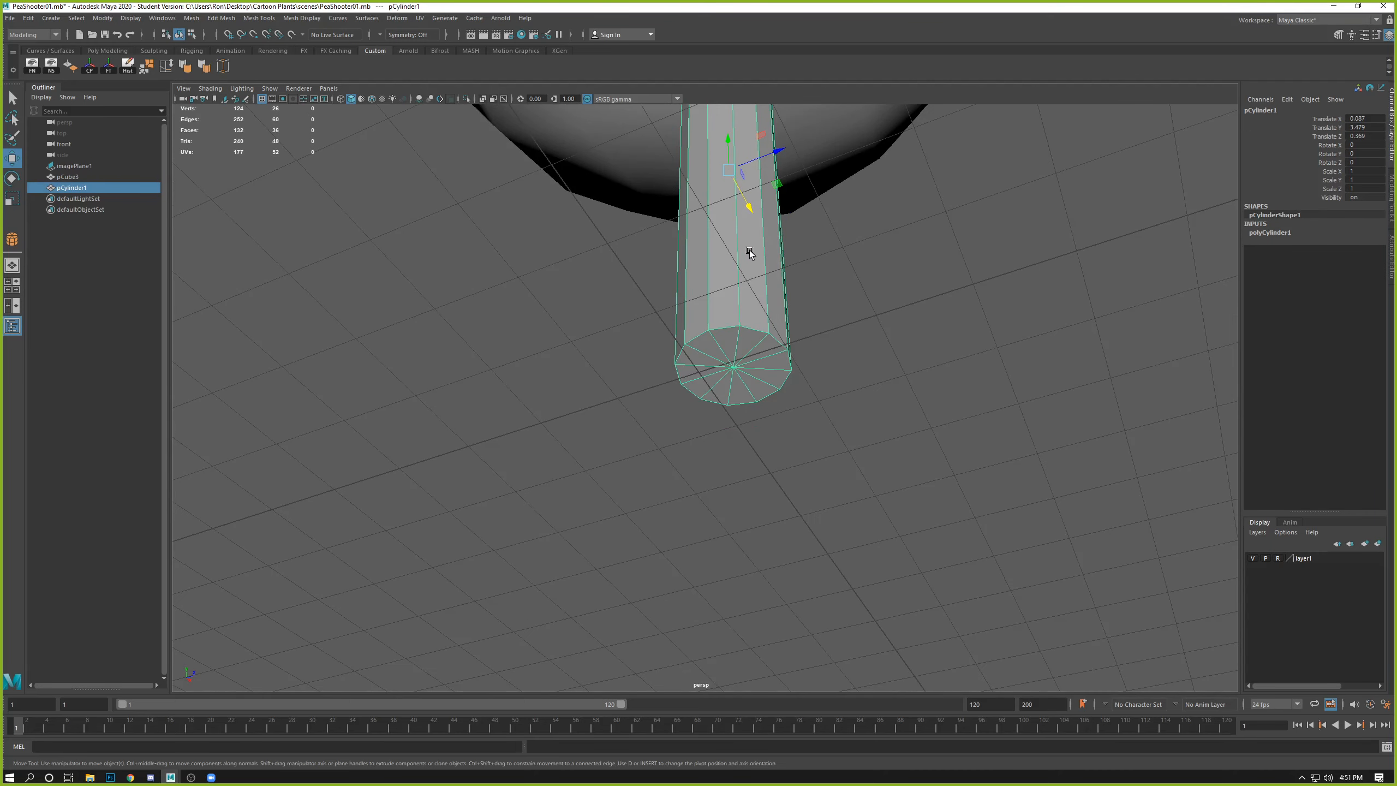
{"action": "left_click_drag", "start_coordinate": [749, 250], "coordinate": [786, 289], "text": "alt"}
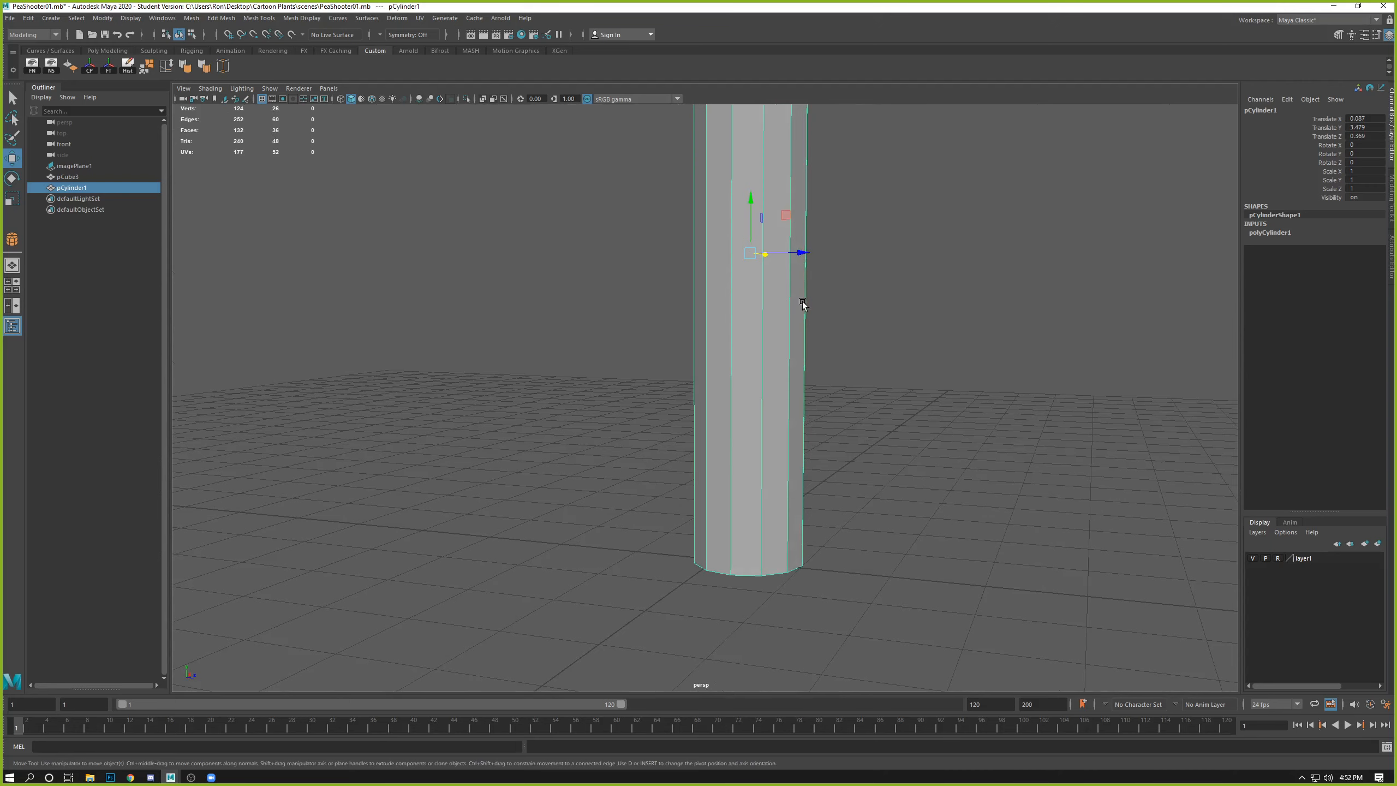
{"action": "middle_click_drag", "start_coordinate": [886, 227], "coordinate": [792, 316], "text": "alt"}
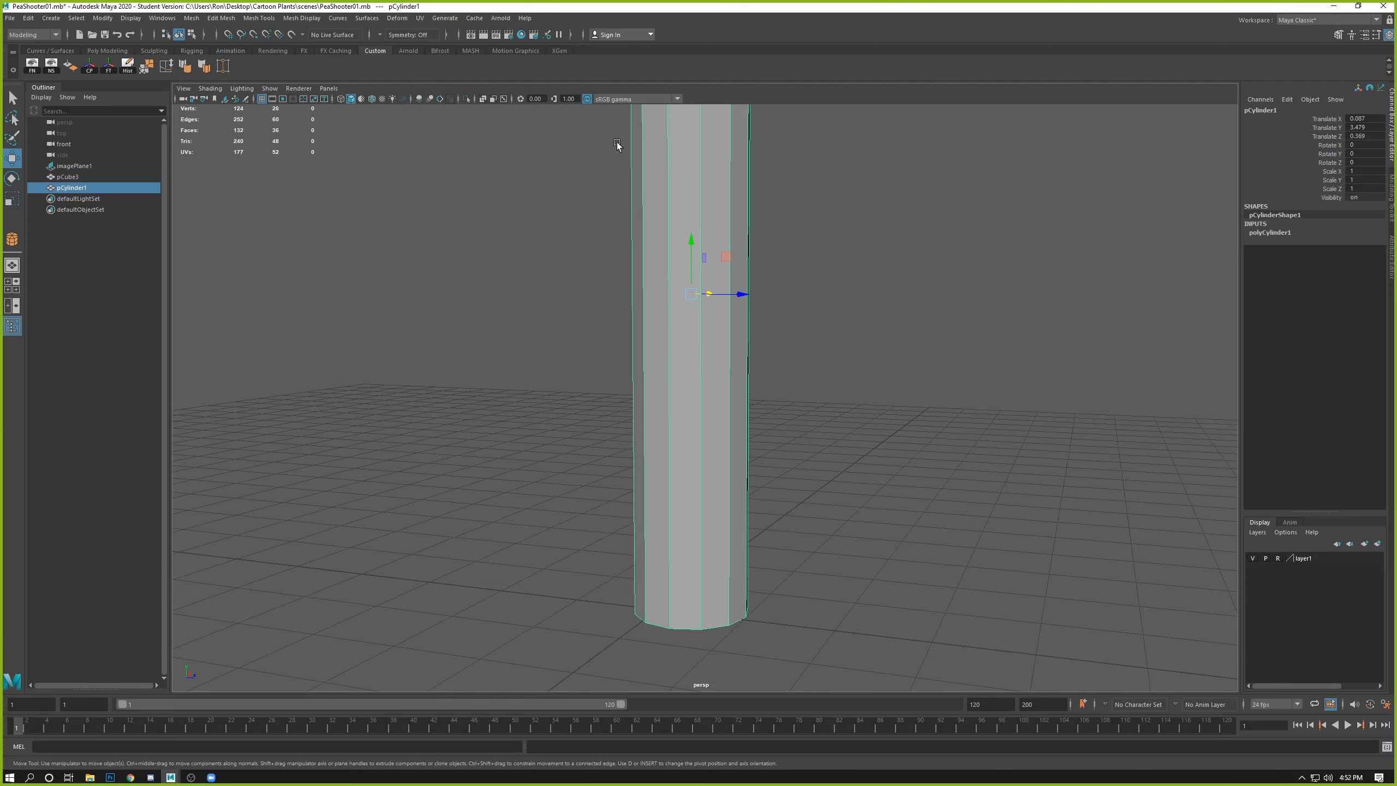
Step: Select all vertical side edges of the stem cylinder, apply Soften Edge, and return to object mode with nothing selected
{"action": "mouse_move", "coordinate": [707, 204]}
{"action": "right_mouse_down"}
{"action": "mouse_move", "coordinate": [709, 192]}
{"action": "mouse_move", "coordinate": [752, 195]}
{"action": "mouse_move", "coordinate": [718, 182]}
{"action": "right_mouse_up"}
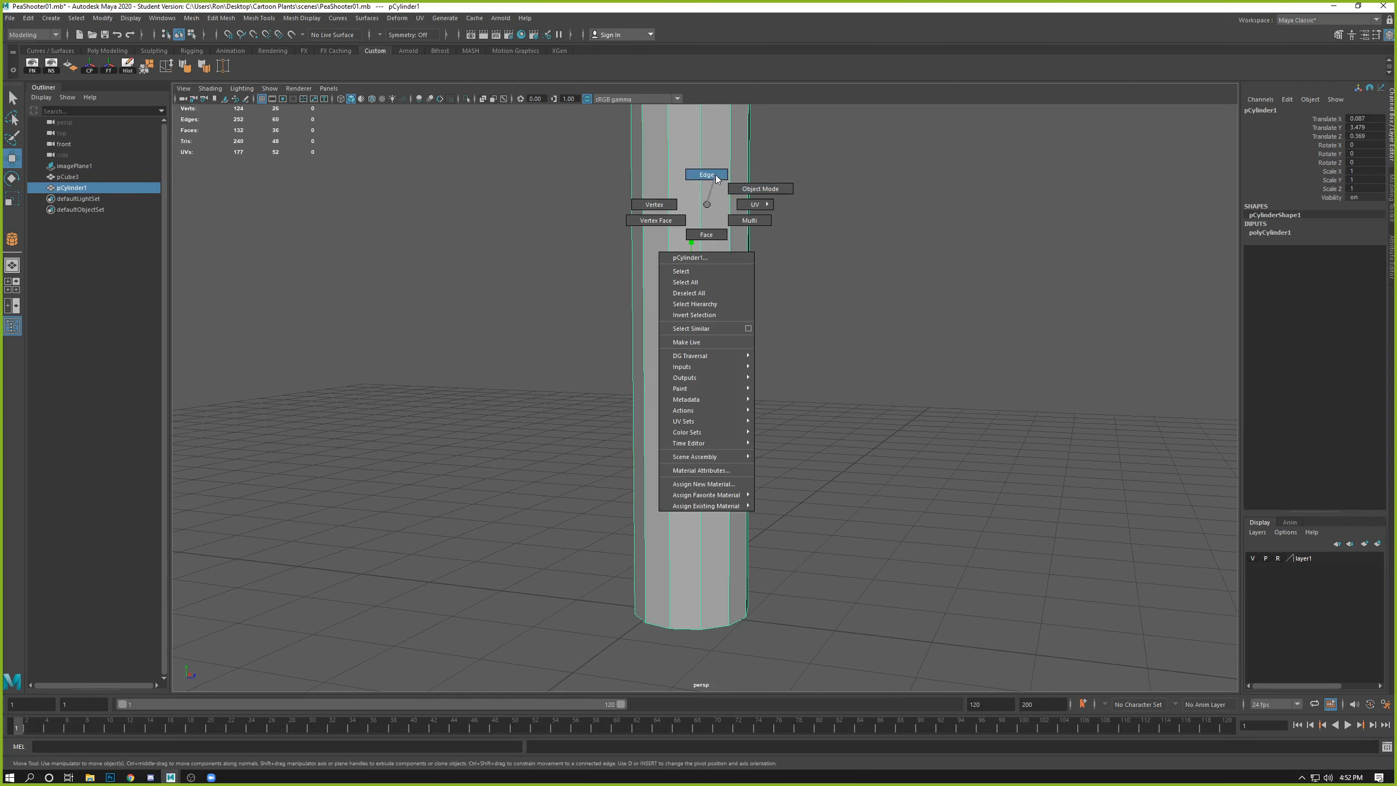
{"action": "right_click_drag", "start_coordinate": [716, 175], "coordinate": [715, 175]}
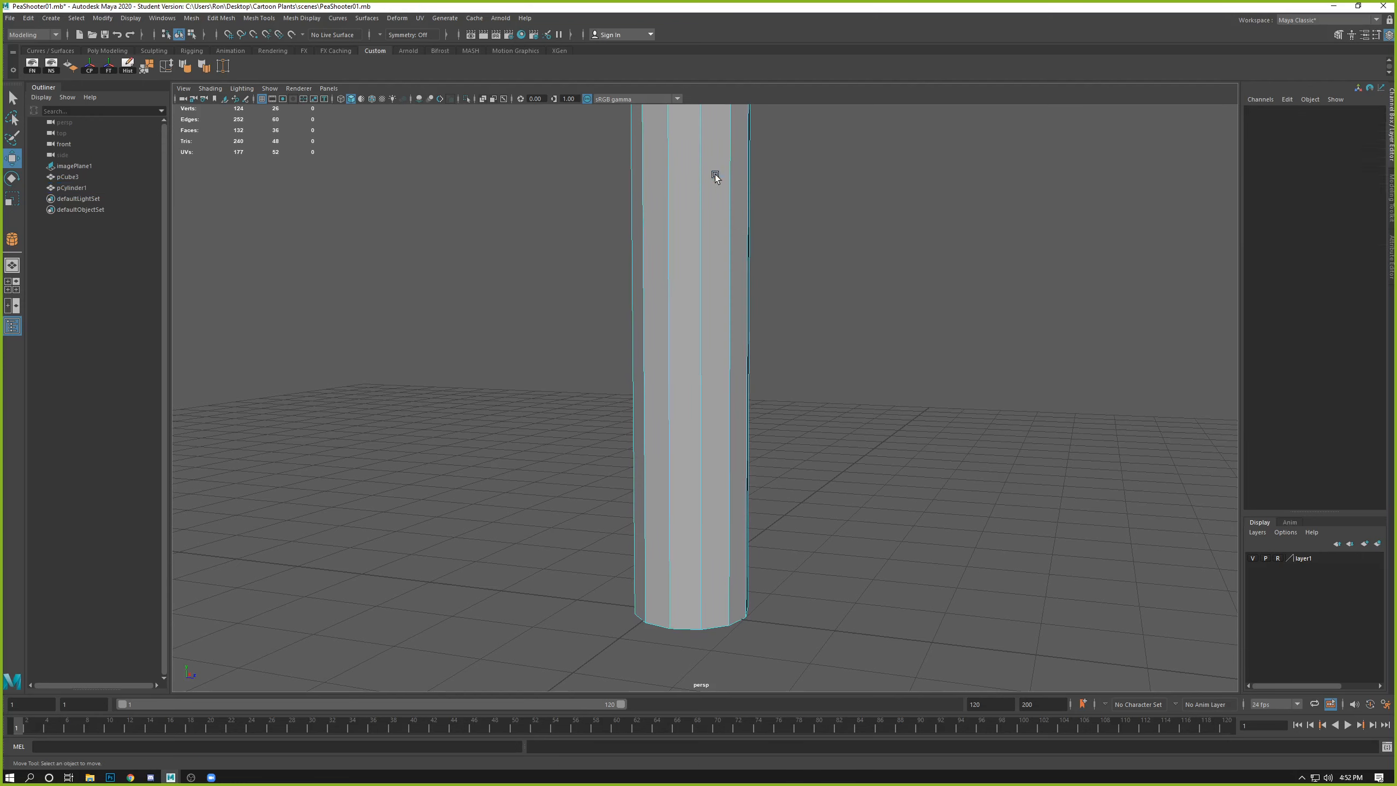
{"action": "left_click_drag", "start_coordinate": [852, 225], "coordinate": [519, 318]}
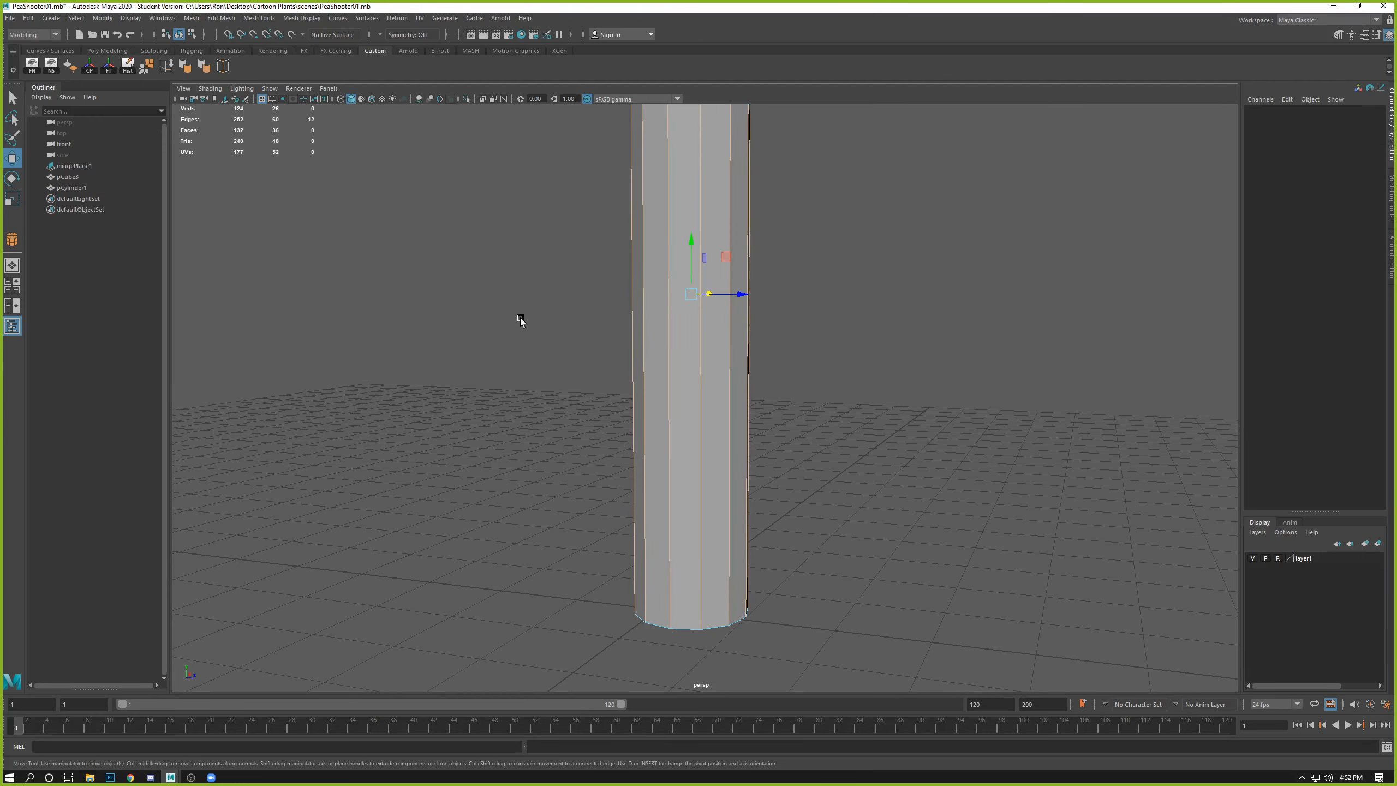
{"action": "right_click", "coordinate": [704, 183]}
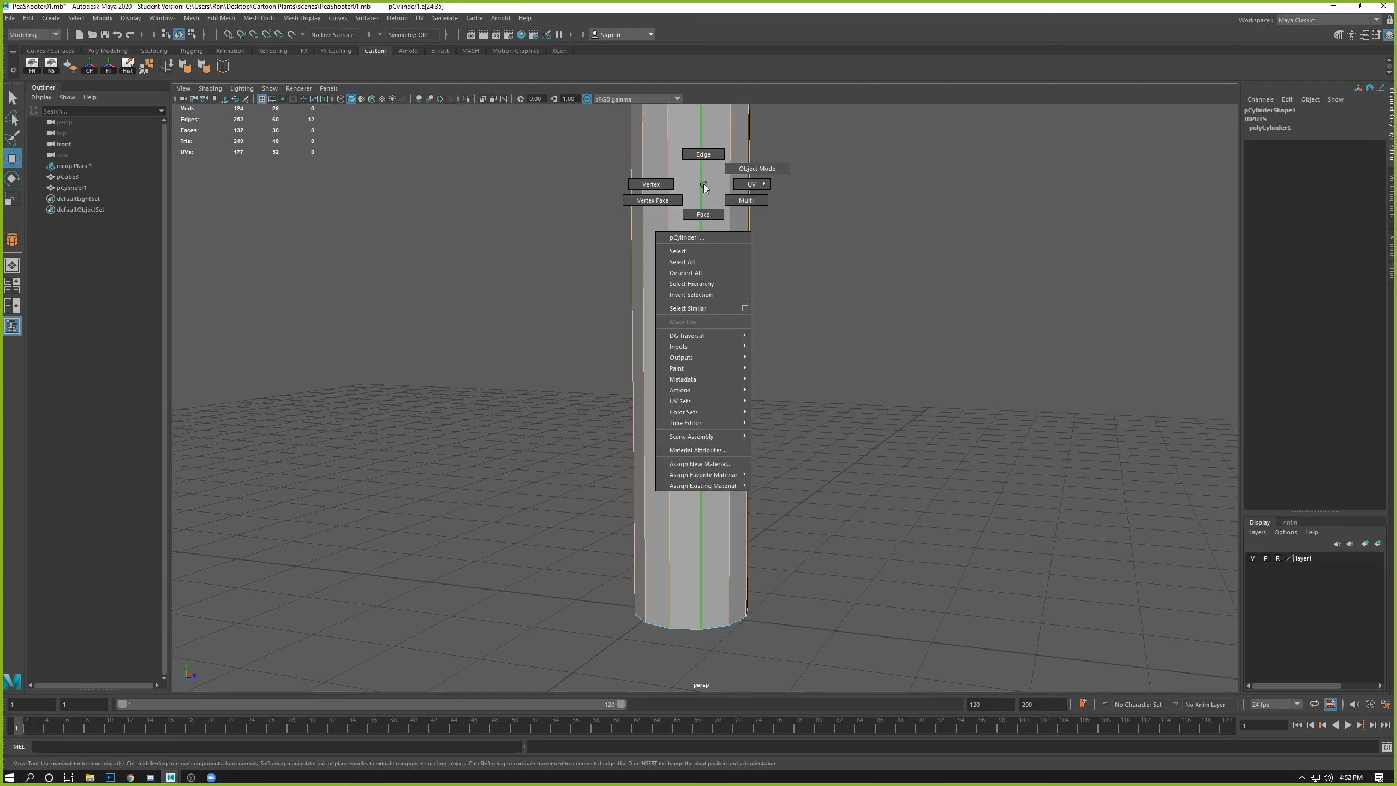
{"action": "left_click", "coordinate": [692, 160]}
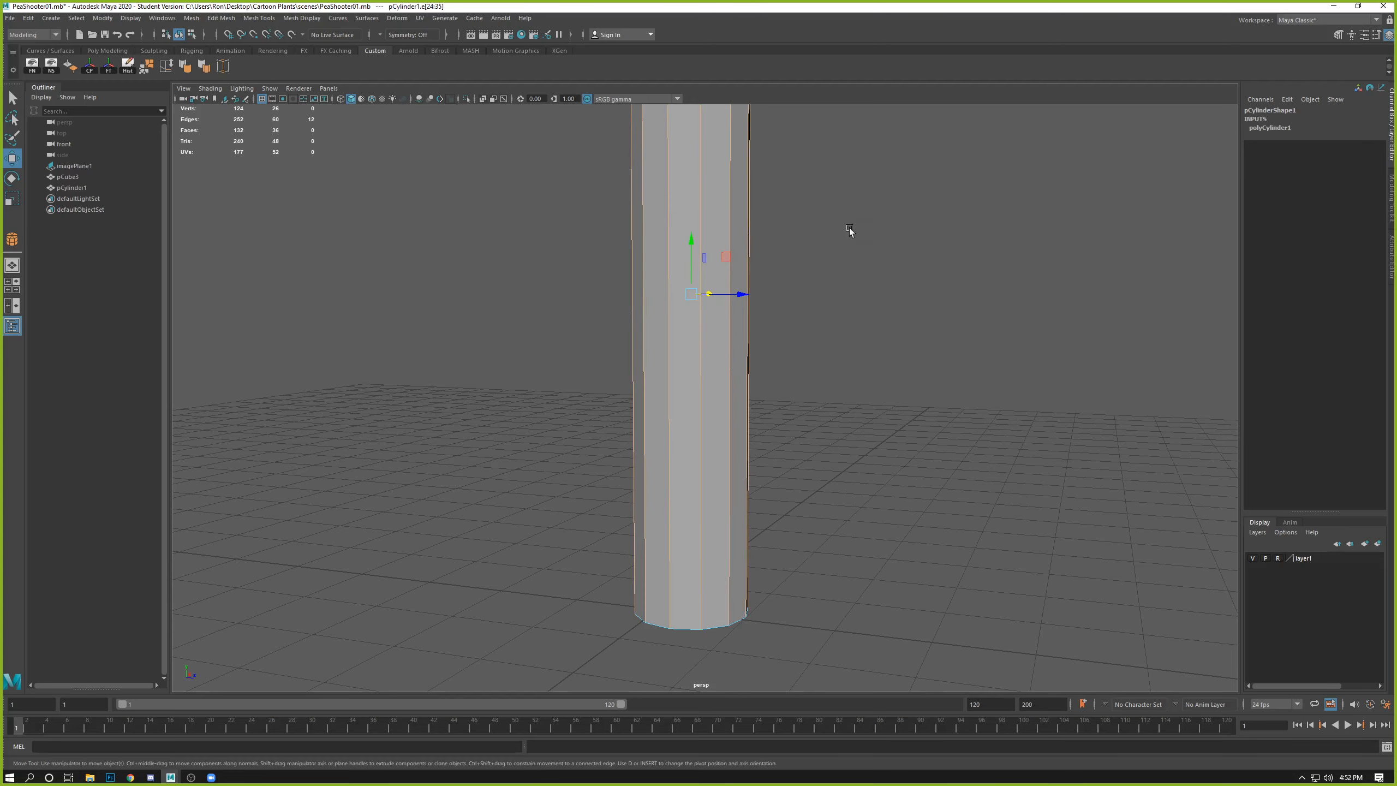
{"action": "left_click_drag", "start_coordinate": [859, 219], "coordinate": [532, 315]}
{"action": "left_click", "coordinate": [317, 20]}
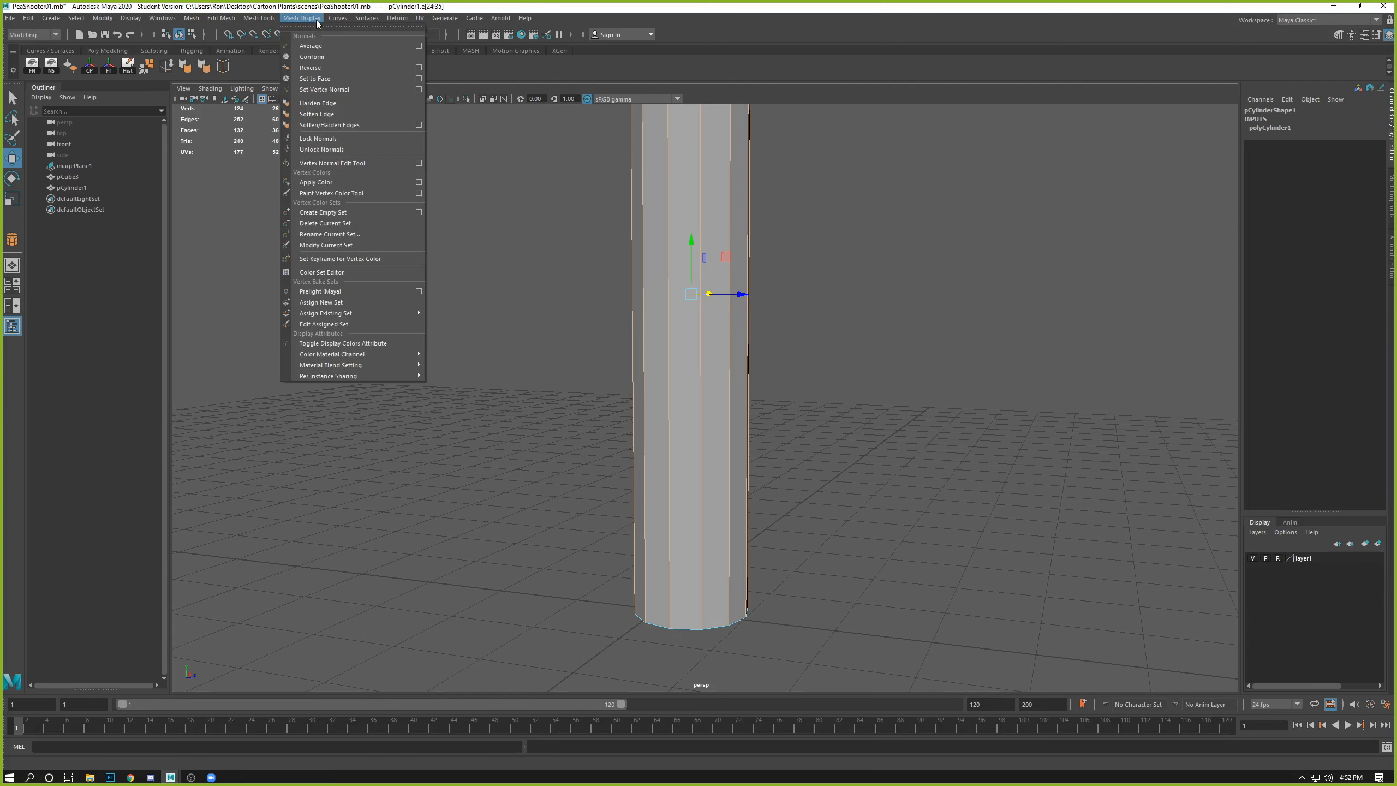
{"action": "left_click", "coordinate": [328, 115]}
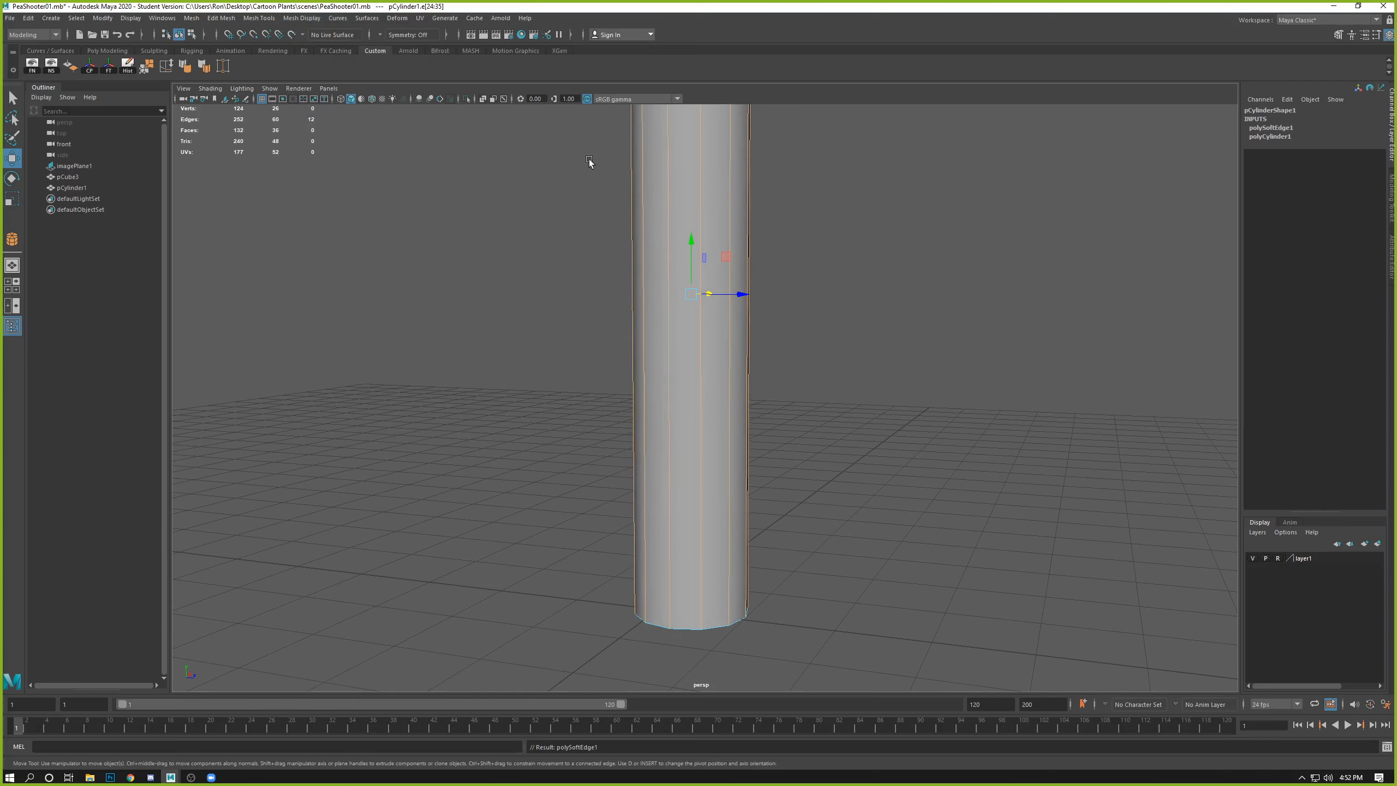
{"action": "right_click_drag", "start_coordinate": [663, 204], "coordinate": [711, 189]}
{"action": "left_click", "coordinate": [827, 196]}
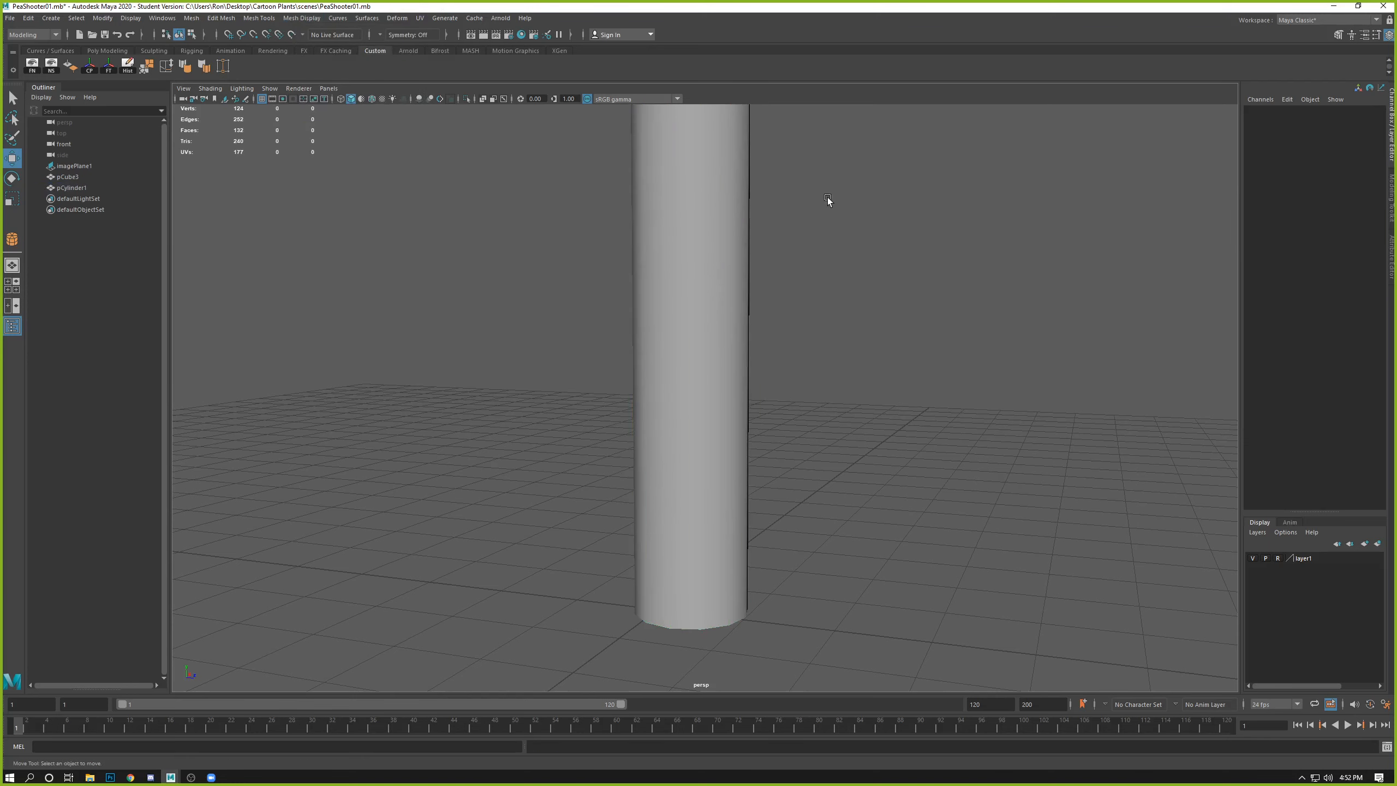
Step: Examine the softened stem cylinder below the head, both selected and deselected, and look through the available mesh tools
{"action": "mouse_move", "coordinate": [895, 350]}
{"action": "left_mouse_down", "text": "alt"}
{"action": "mouse_move", "coordinate": [806, 281]}
{"action": "mouse_move", "coordinate": [881, 287]}
{"action": "mouse_move", "coordinate": [838, 343]}
{"action": "mouse_move", "coordinate": [880, 363]}
{"action": "mouse_move", "coordinate": [874, 352]}
{"action": "left_mouse_up", "text": "alt"}
{"action": "right_click_drag", "start_coordinate": [875, 352], "coordinate": [781, 327], "text": "alt"}
{"action": "left_click", "coordinate": [731, 321]}
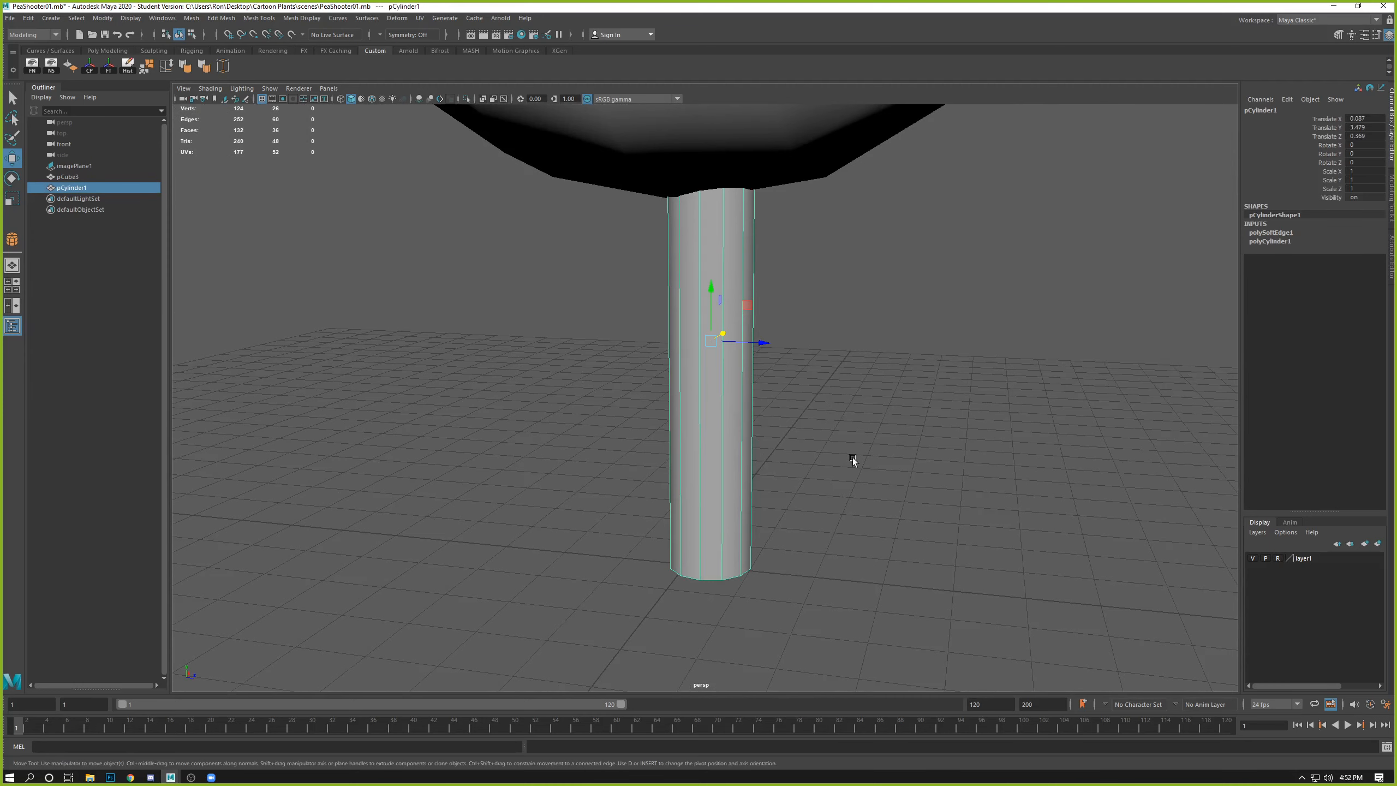
{"action": "left_click_drag", "start_coordinate": [852, 457], "coordinate": [825, 459], "text": "alt"}
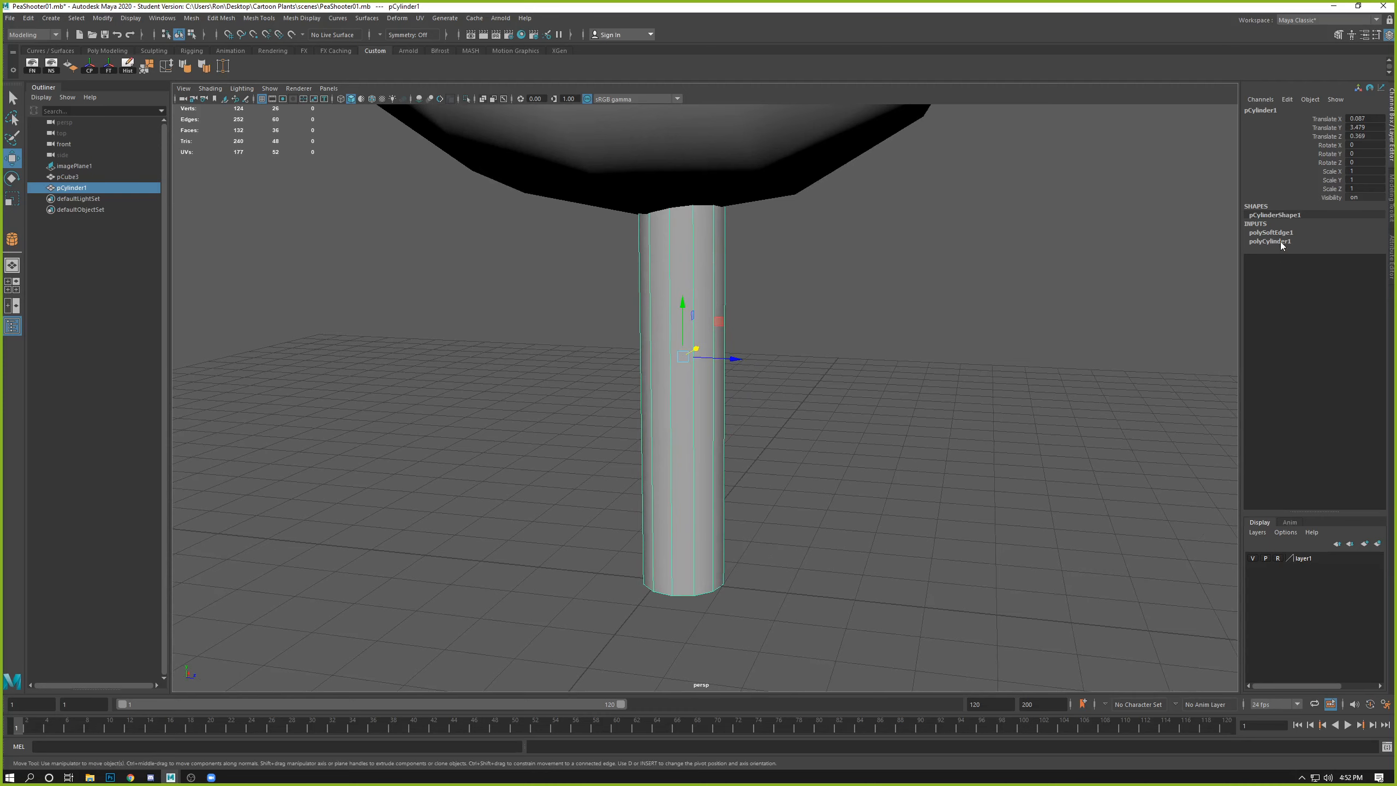
{"action": "right_click_drag", "start_coordinate": [688, 439], "coordinate": [753, 487], "text": "alt"}
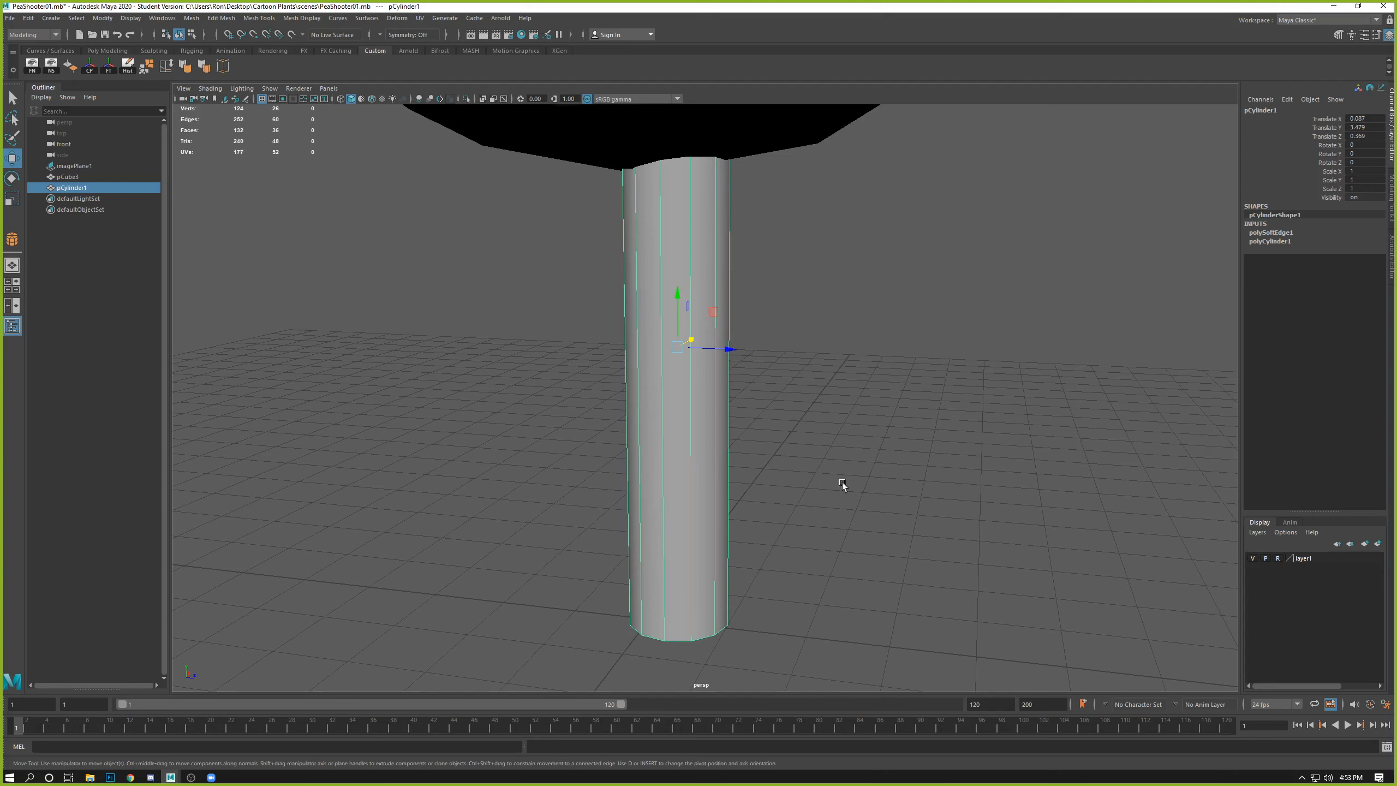
{"action": "left_click", "coordinate": [259, 18]}
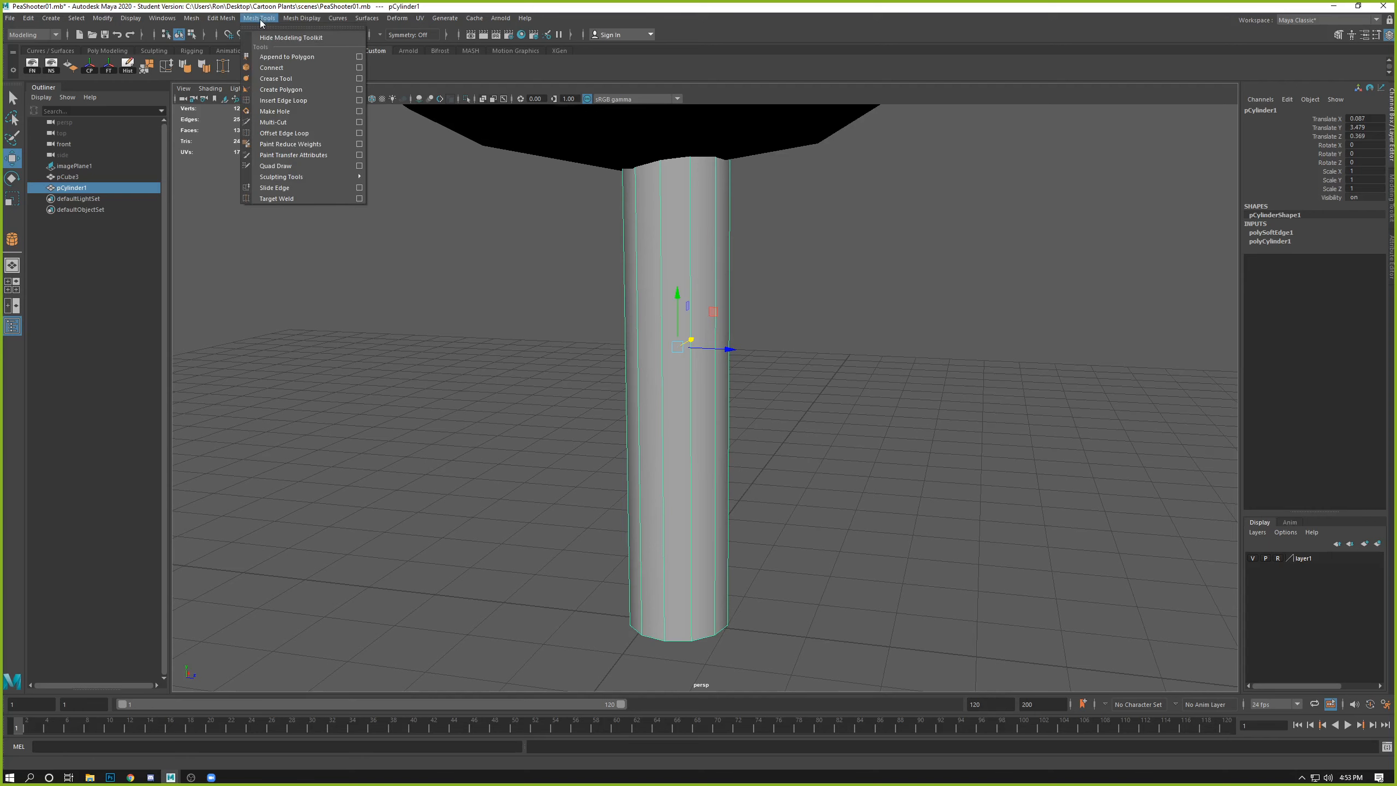
{"action": "mouse_move", "coordinate": [230, 17]}
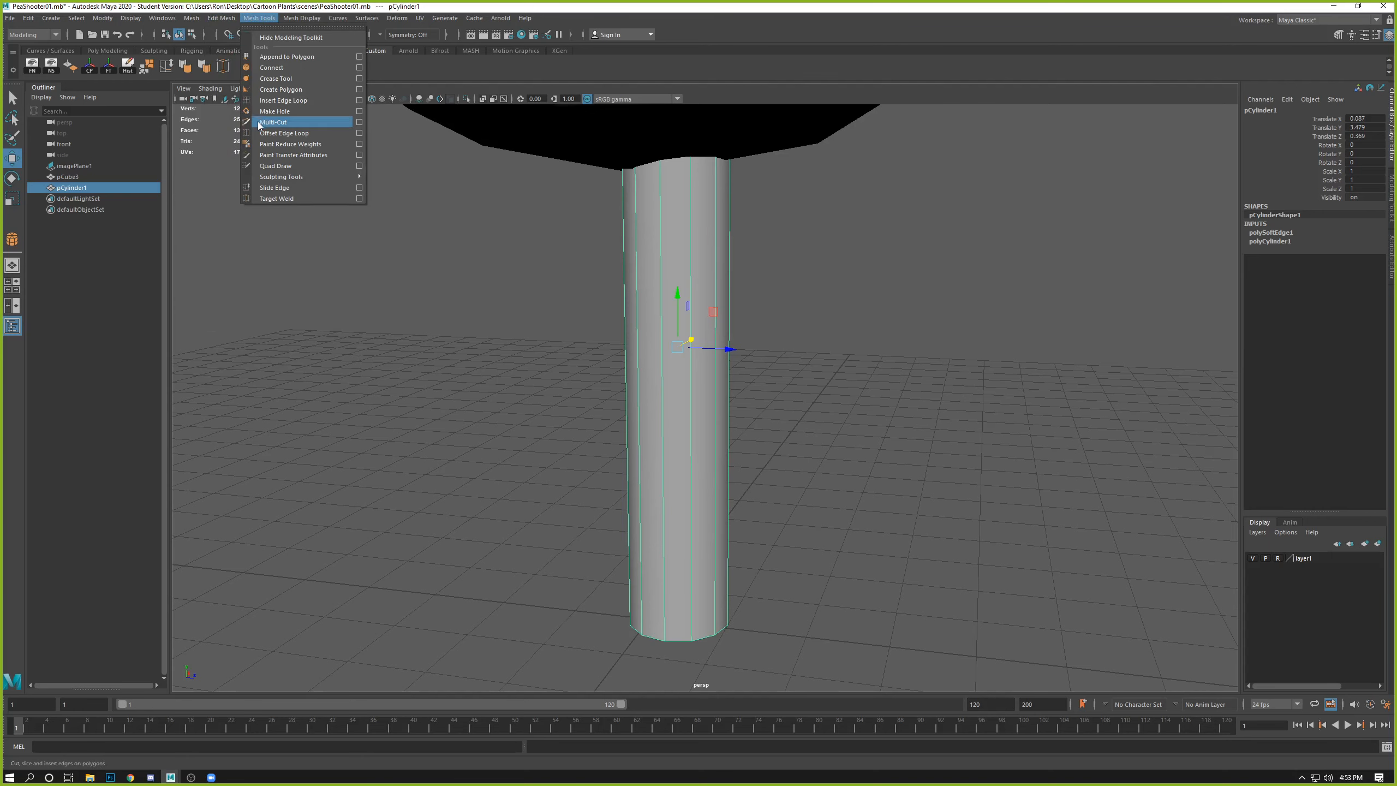
{"action": "left_click", "coordinate": [858, 281]}
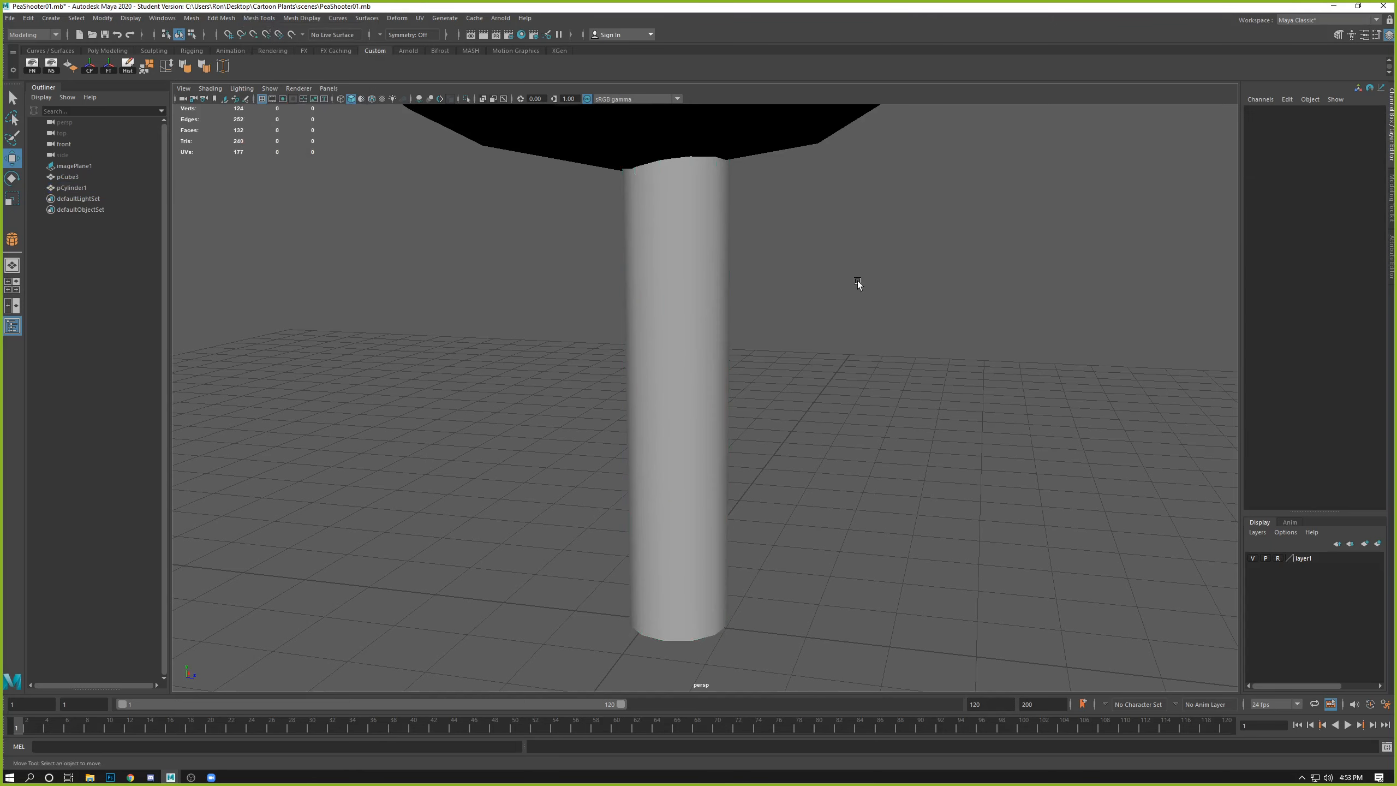
Step: With Multi-Cut in the front view, insert horizontal edge loops around the stem at its middle, upper quarter and lower quarter
{"action": "key", "text": "ctrl+shift+x"}
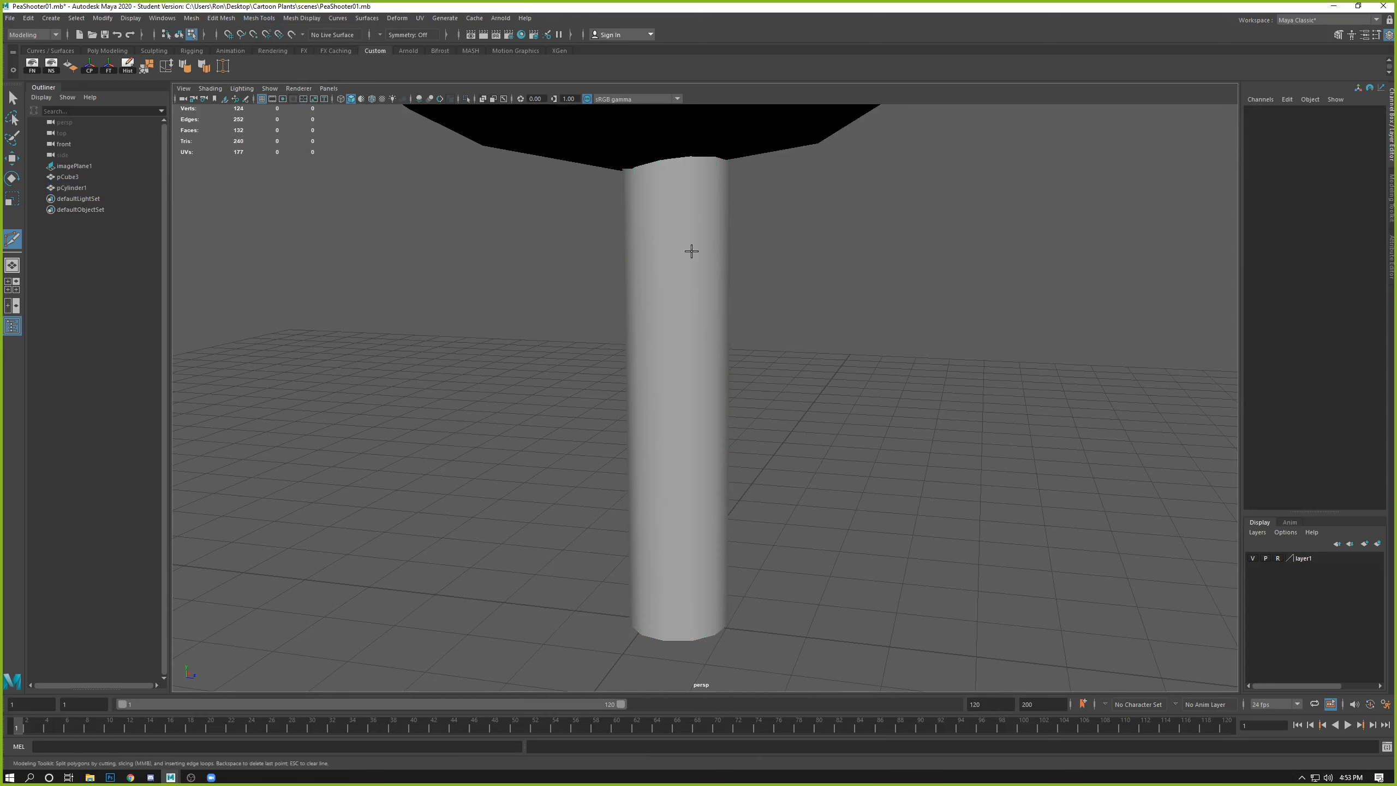
{"action": "left_click", "coordinate": [661, 362], "text": "ctrl"}
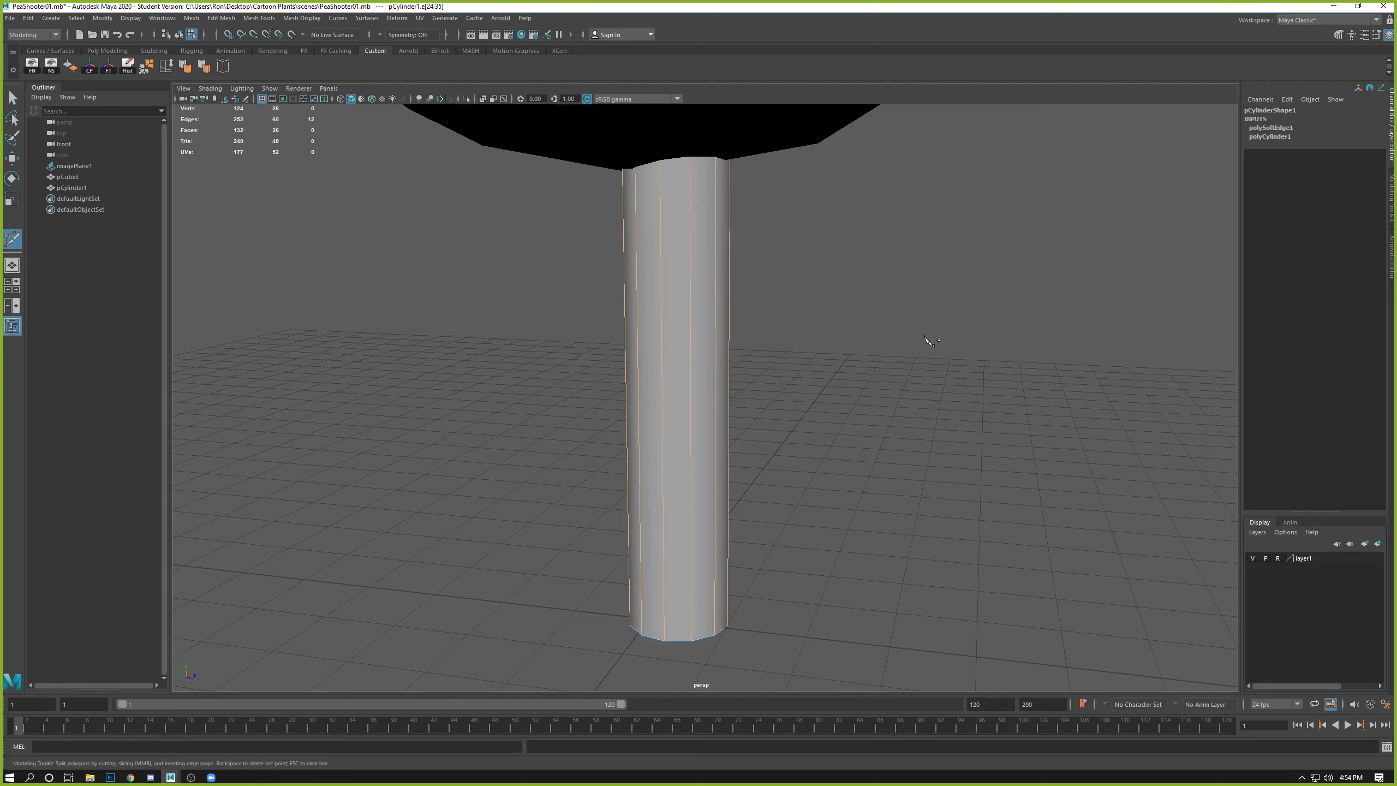
{"action": "key", "text": "space"}
{"action": "key", "text": "space"}
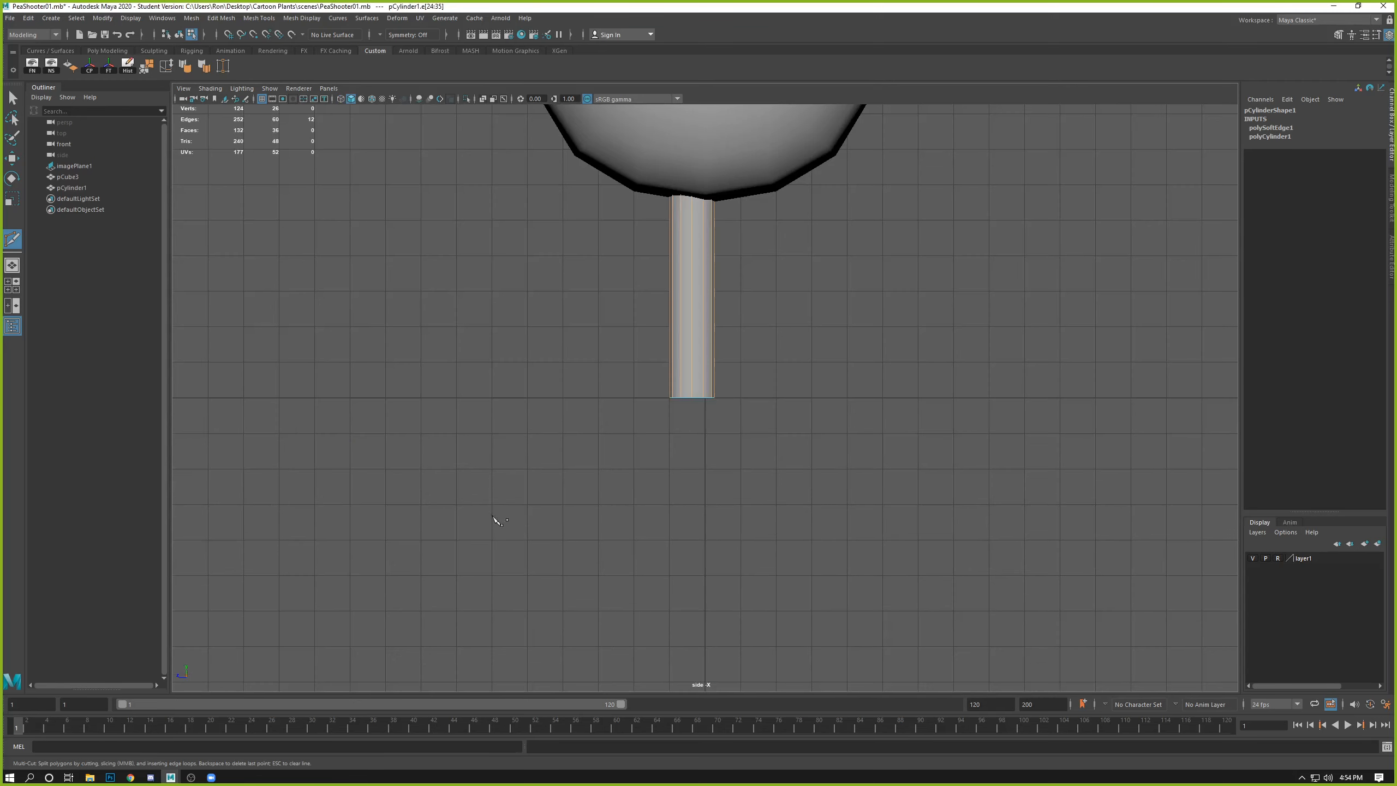
{"action": "key", "text": "space"}
{"action": "key", "text": "space"}
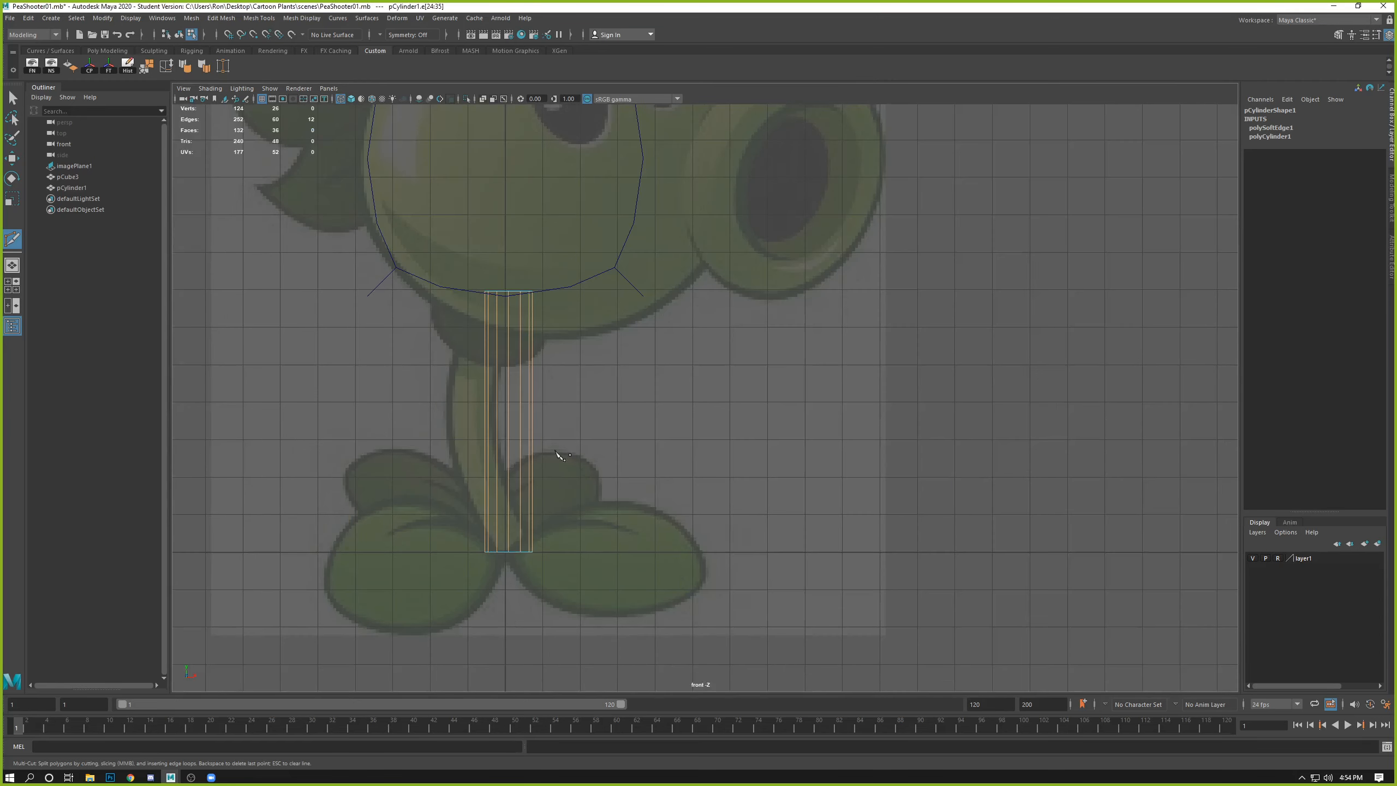
{"action": "left_click", "coordinate": [510, 402], "text": "ctrl"}
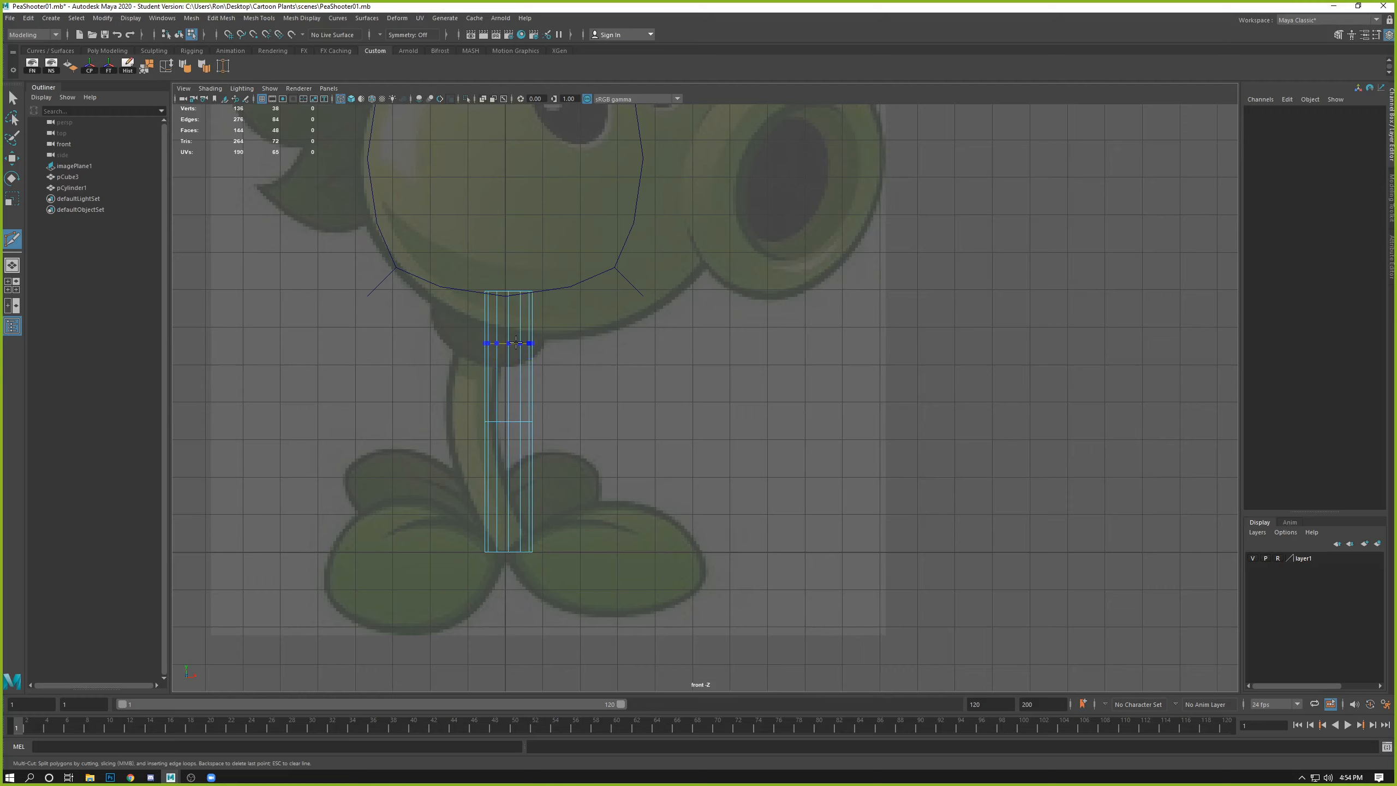
{"action": "left_click", "coordinate": [512, 356], "text": "ctrl"}
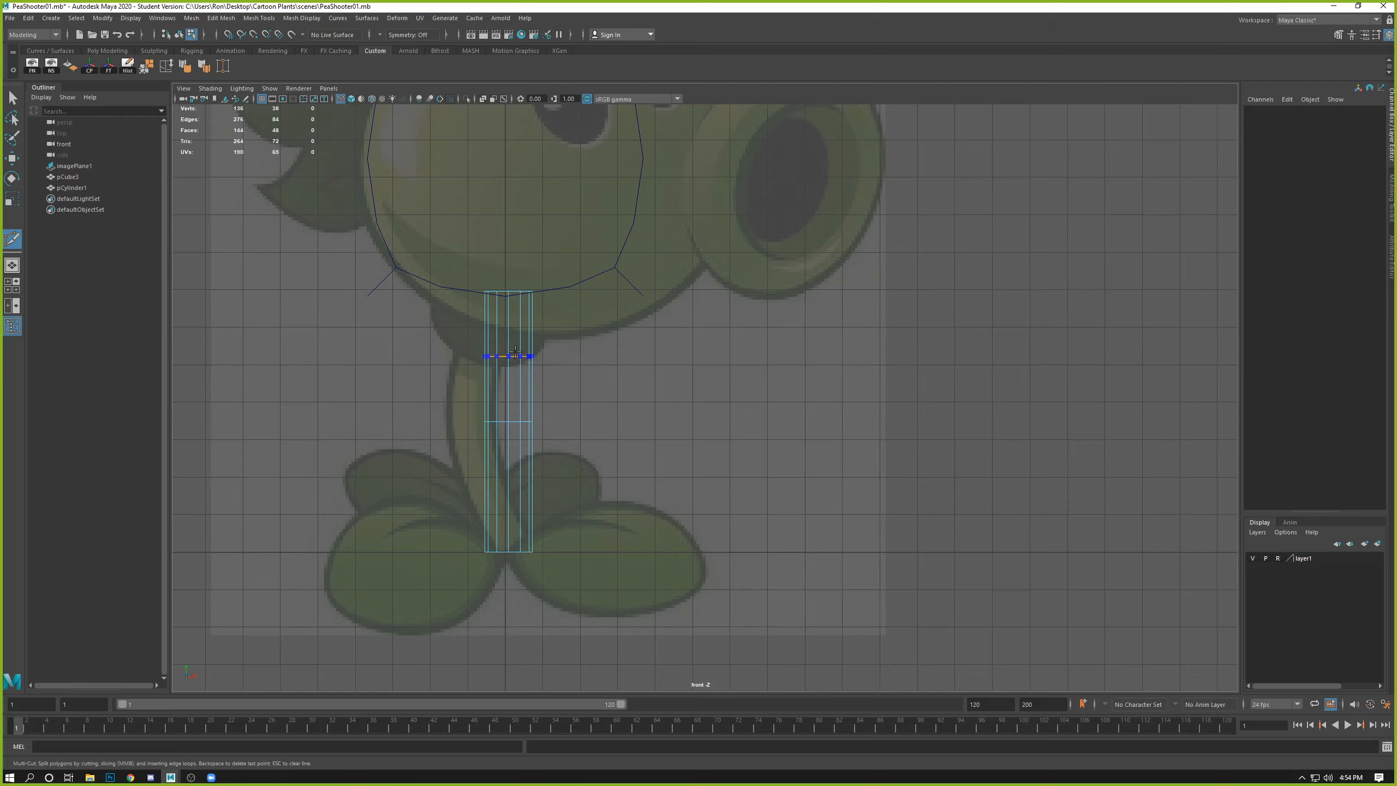
{"action": "left_click", "coordinate": [501, 487], "text": "ctrl"}
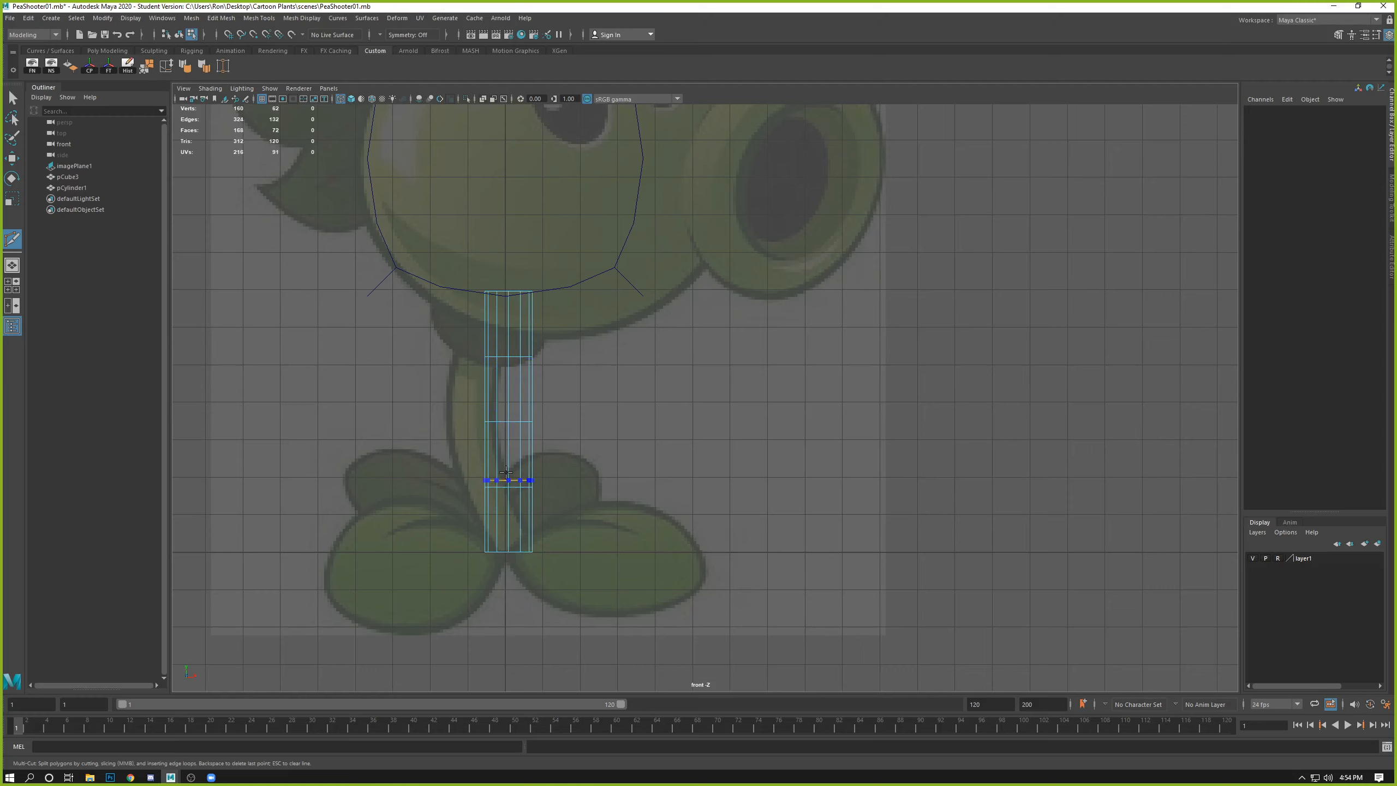
Step: Insert four more edge loops midway between the existing stem loops, dividing it into eight even sections, and return to the Move tool
{"action": "left_click", "coordinate": [516, 324], "text": "ctrl"}
{"action": "left_click", "coordinate": [507, 389], "text": "ctrl"}
{"action": "left_click", "coordinate": [502, 454], "text": "ctrl"}
{"action": "left_click", "coordinate": [498, 519], "text": "ctrl"}
{"action": "key", "text": "w"}
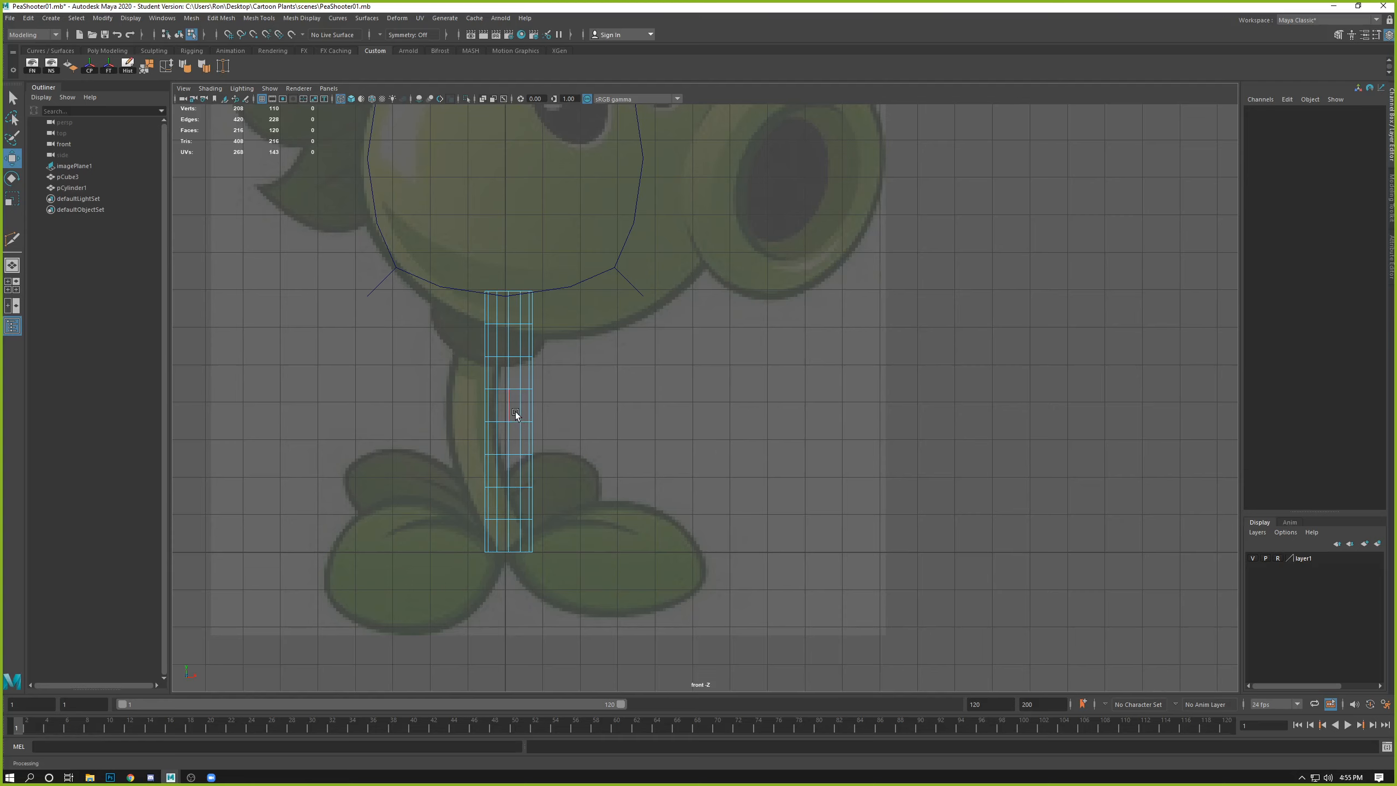
Step: Select the complete middle edge loop of the stem in the full-size perspective view
{"action": "key", "text": "space"}
{"action": "key", "text": "space"}
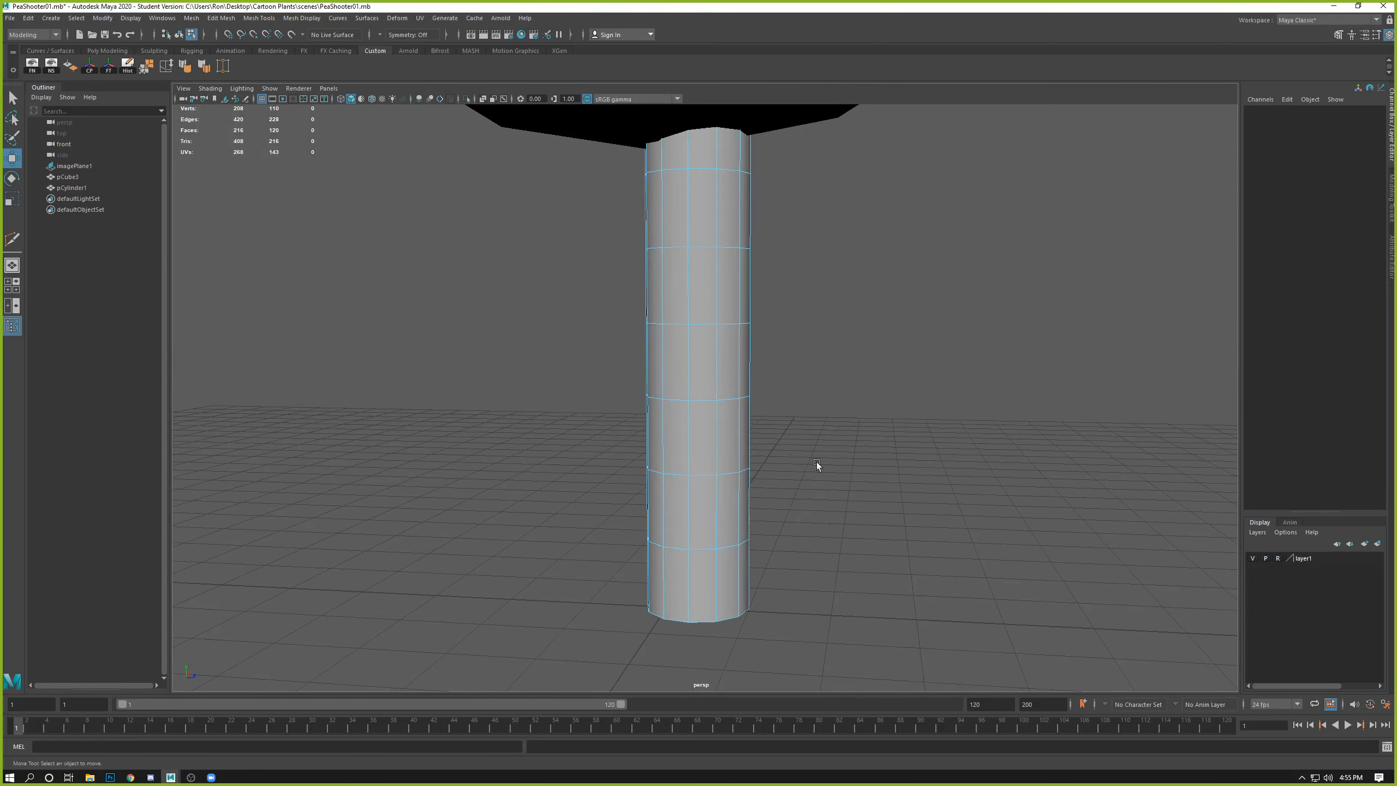
{"action": "left_click_drag", "start_coordinate": [825, 422], "coordinate": [712, 390], "text": "alt"}
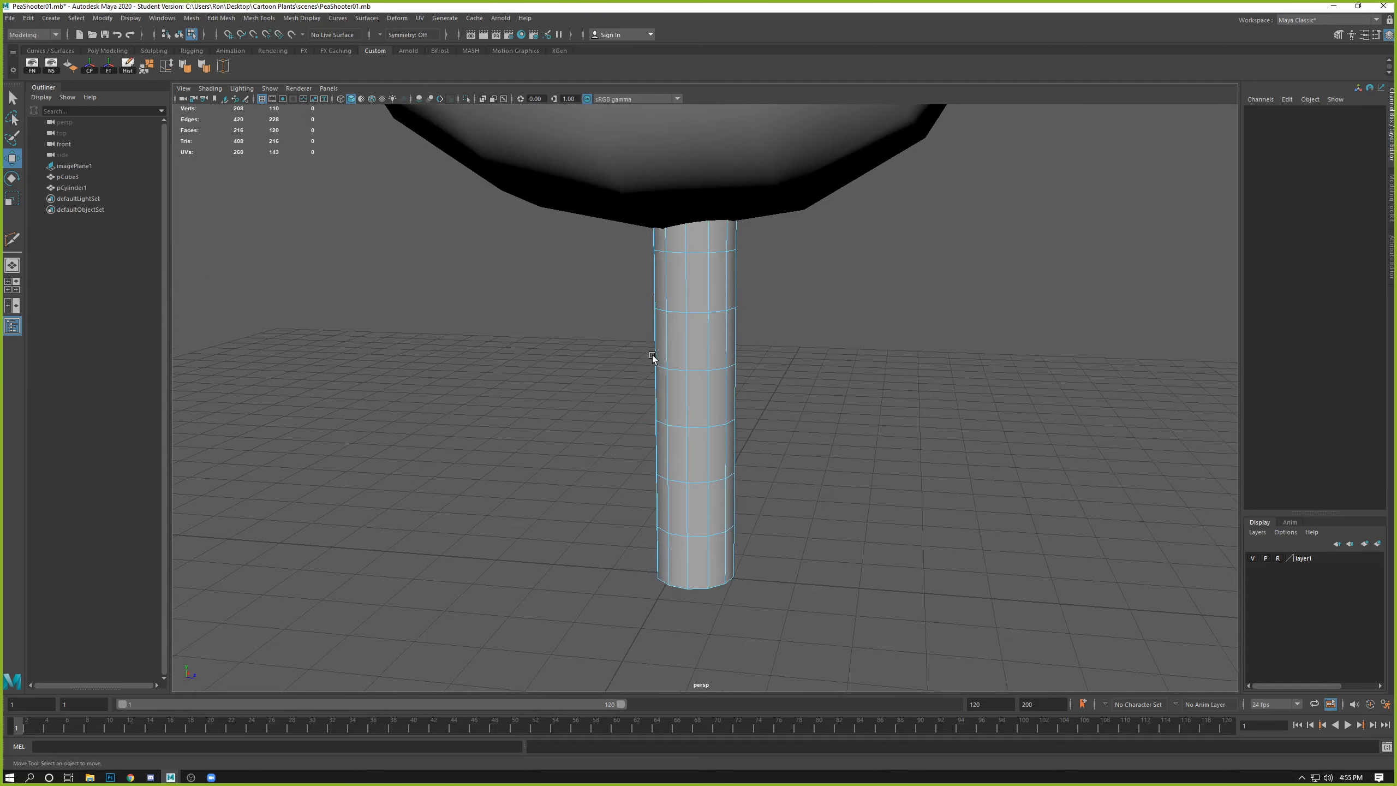
{"action": "double_click", "coordinate": [699, 372]}
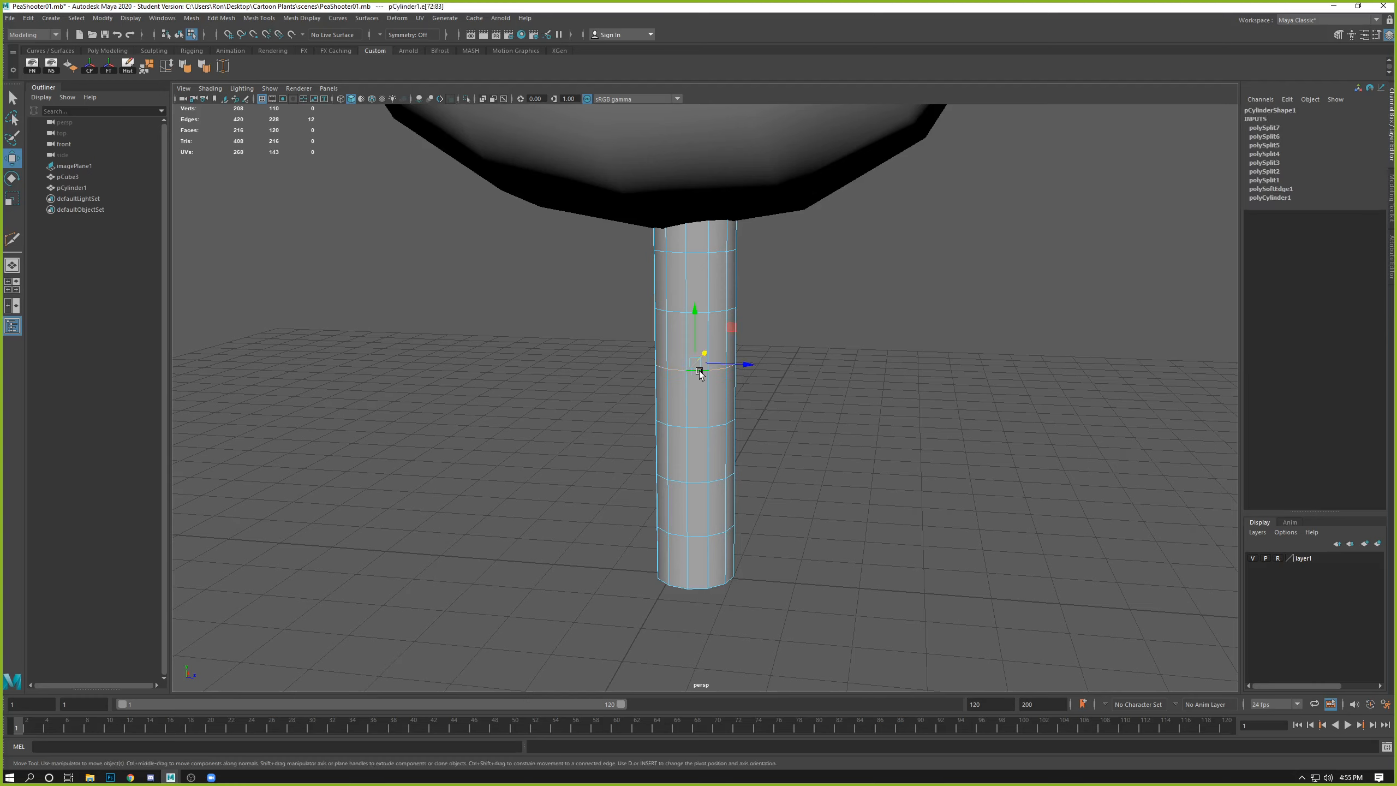
{"action": "left_click_drag", "start_coordinate": [676, 420], "coordinate": [690, 397], "text": "alt"}
{"action": "right_click_drag", "start_coordinate": [690, 397], "coordinate": [842, 409], "text": "alt"}
{"action": "left_click_drag", "start_coordinate": [841, 409], "coordinate": [828, 443], "text": "alt"}
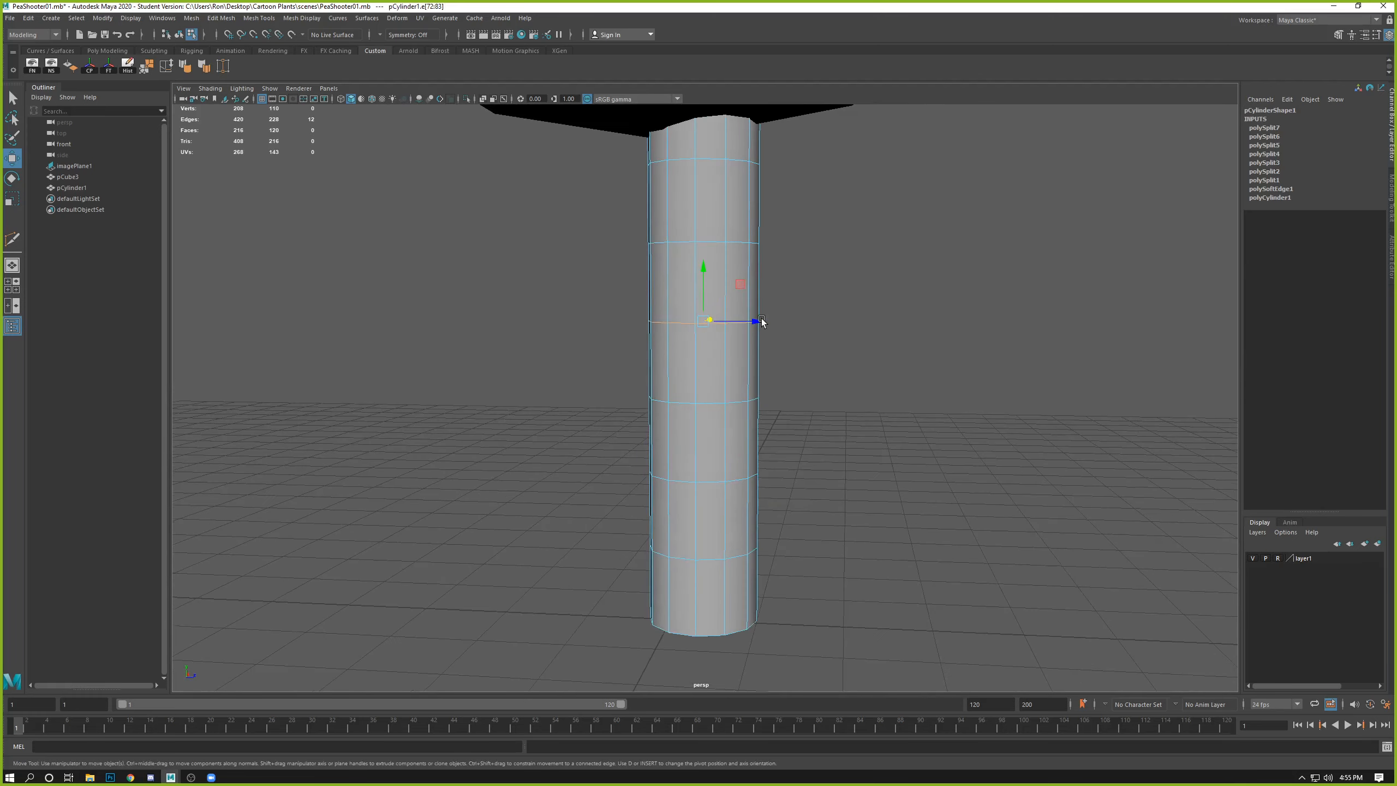
Step: Try to move the middle edge loop about 1.16 units along negative Z without soft selection, and undo the move
{"action": "left_click_drag", "start_coordinate": [755, 321], "coordinate": [651, 353]}
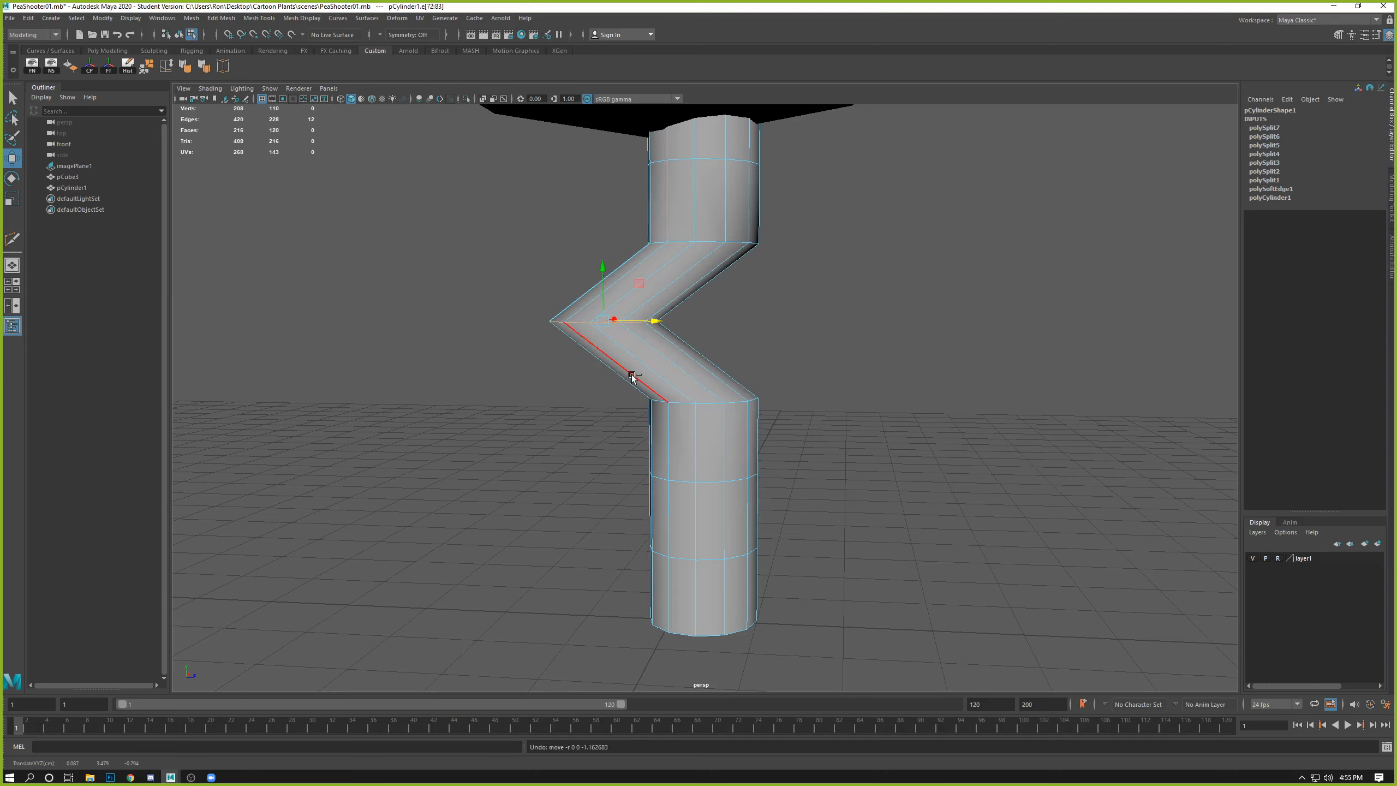
{"action": "key", "text": "ctrl+z"}
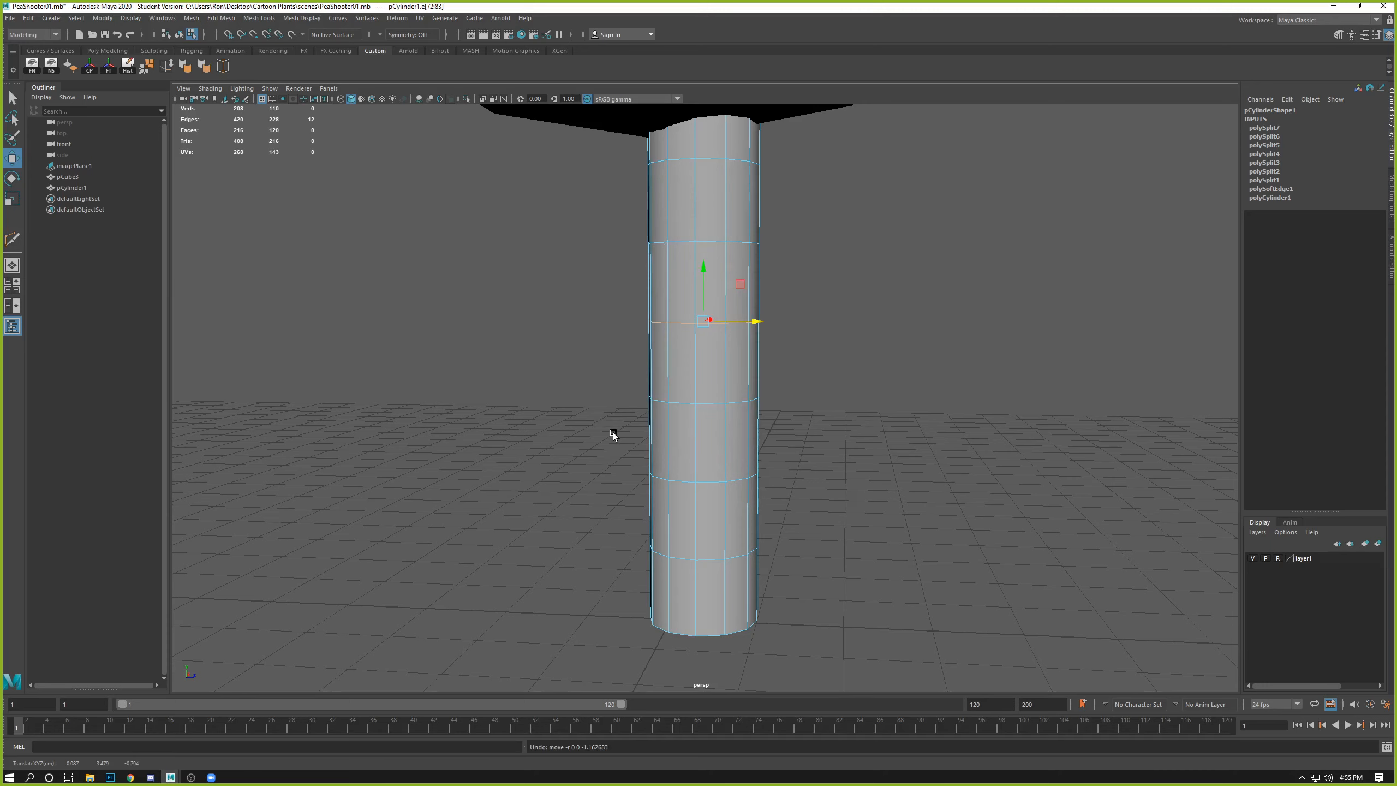
Step: Turn on soft selection for the middle edge loop and widen its falloff radius to cover the entire stem
{"action": "key", "text": "b"}
{"action": "right_click_drag", "start_coordinate": [838, 394], "coordinate": [787, 400], "text": "alt"}
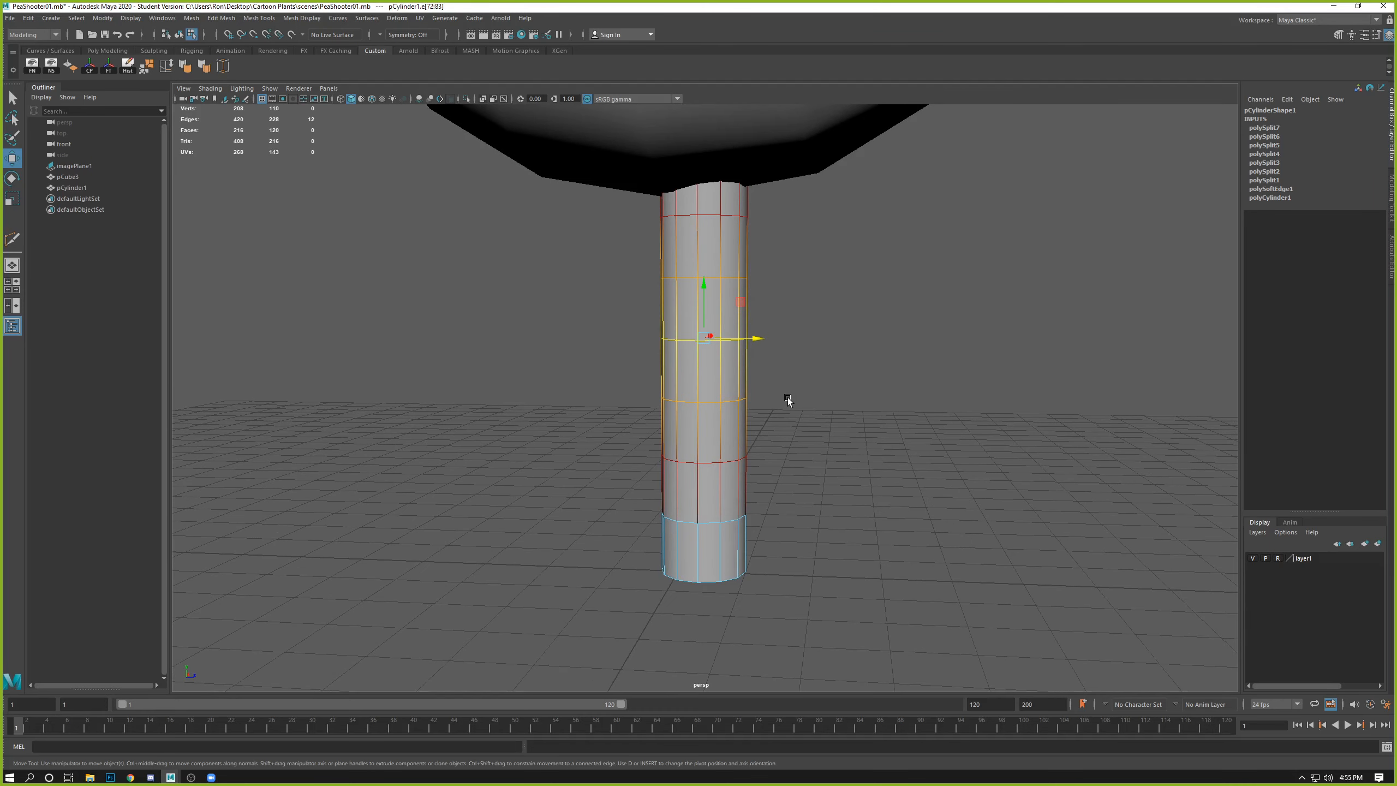
{"action": "key", "text": "b"}
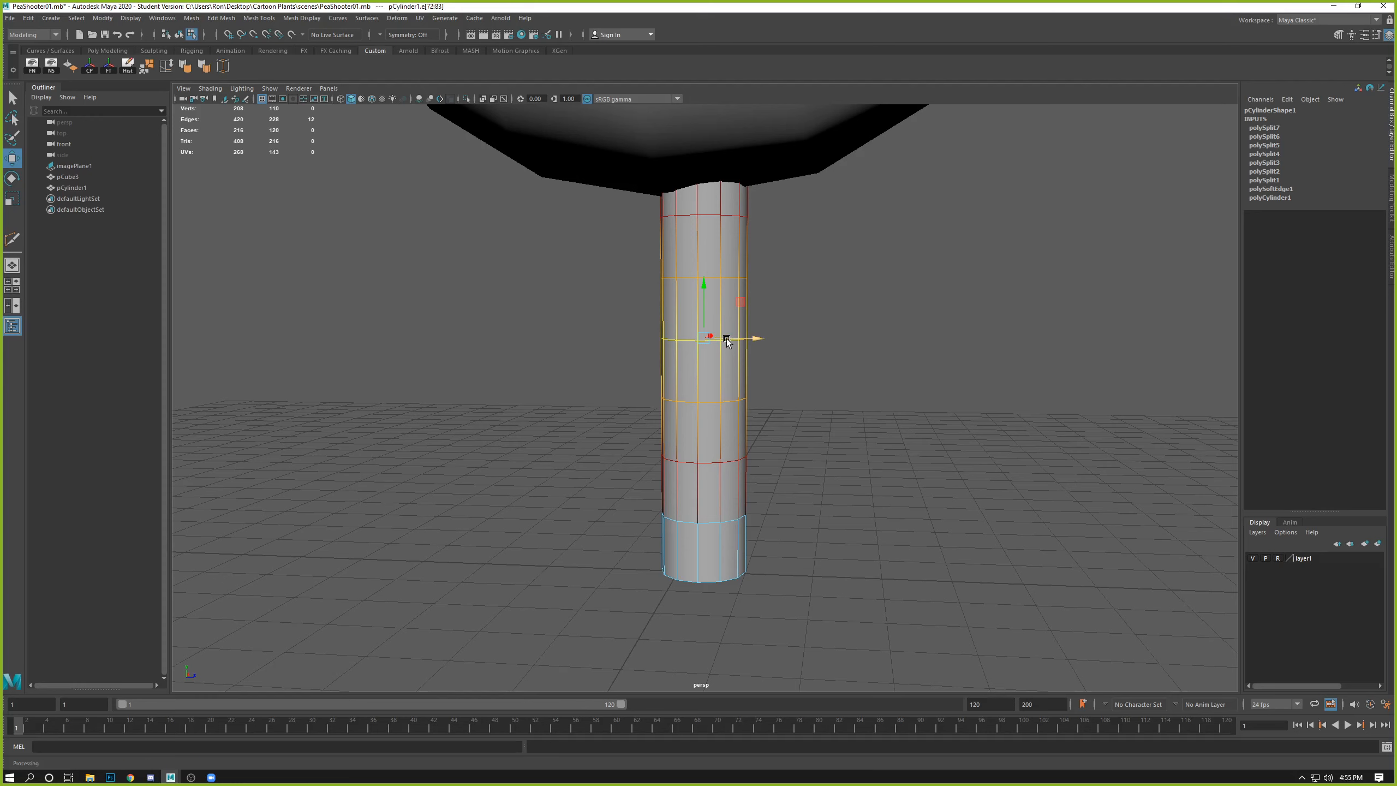
{"action": "left_click_drag", "start_coordinate": [726, 336], "coordinate": [1176, 431]}
{"action": "key", "text": "b"}
{"action": "left_click_drag", "start_coordinate": [722, 374], "coordinate": [937, 421]}
{"action": "key", "text": "b"}
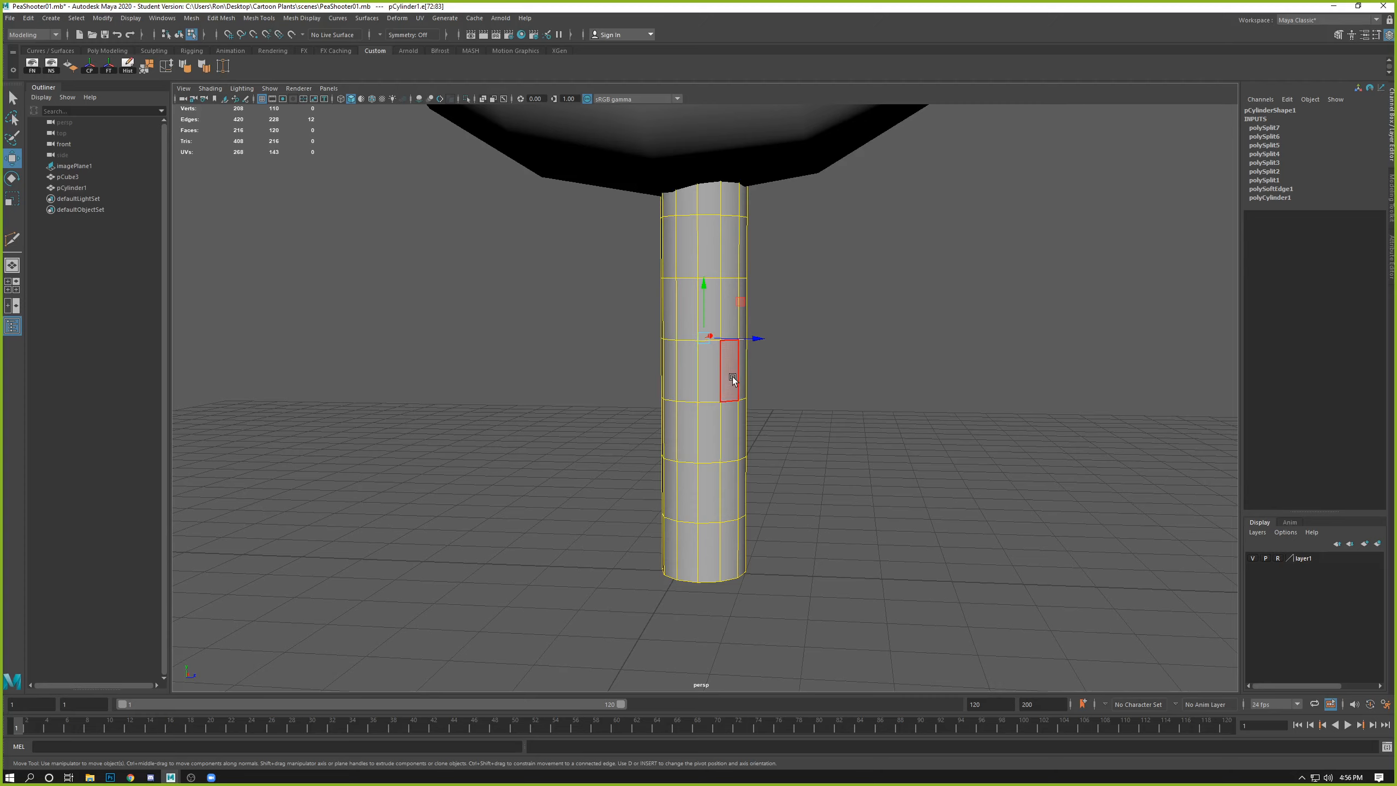
Step: Shrink the soft selection falloff radius so the influence fades out from the middle loop before the stem's base
{"action": "scroll", "coordinate": [733, 377], "scroll_direction": "down", "scroll_amount": 12}
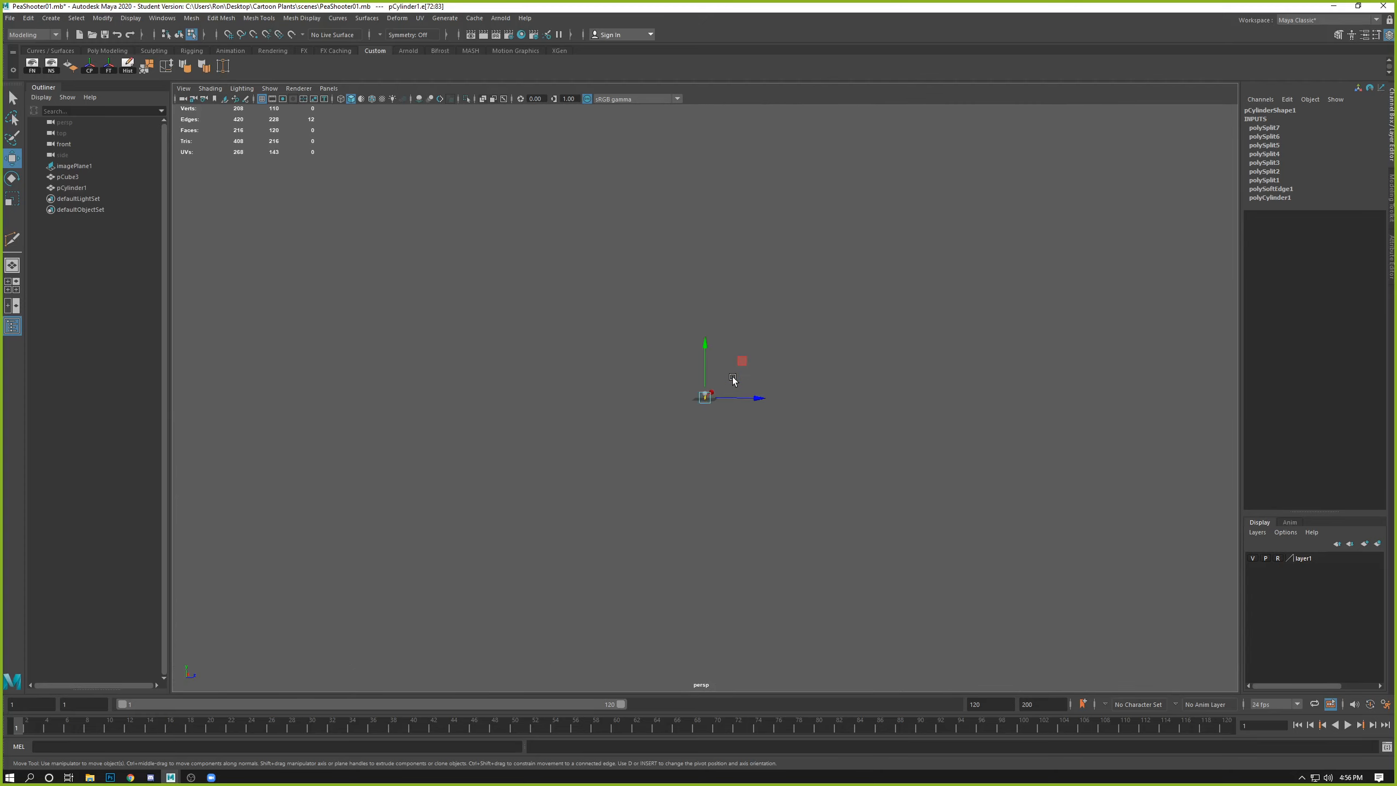
{"action": "scroll", "coordinate": [732, 377], "scroll_direction": "up", "scroll_amount": 15}
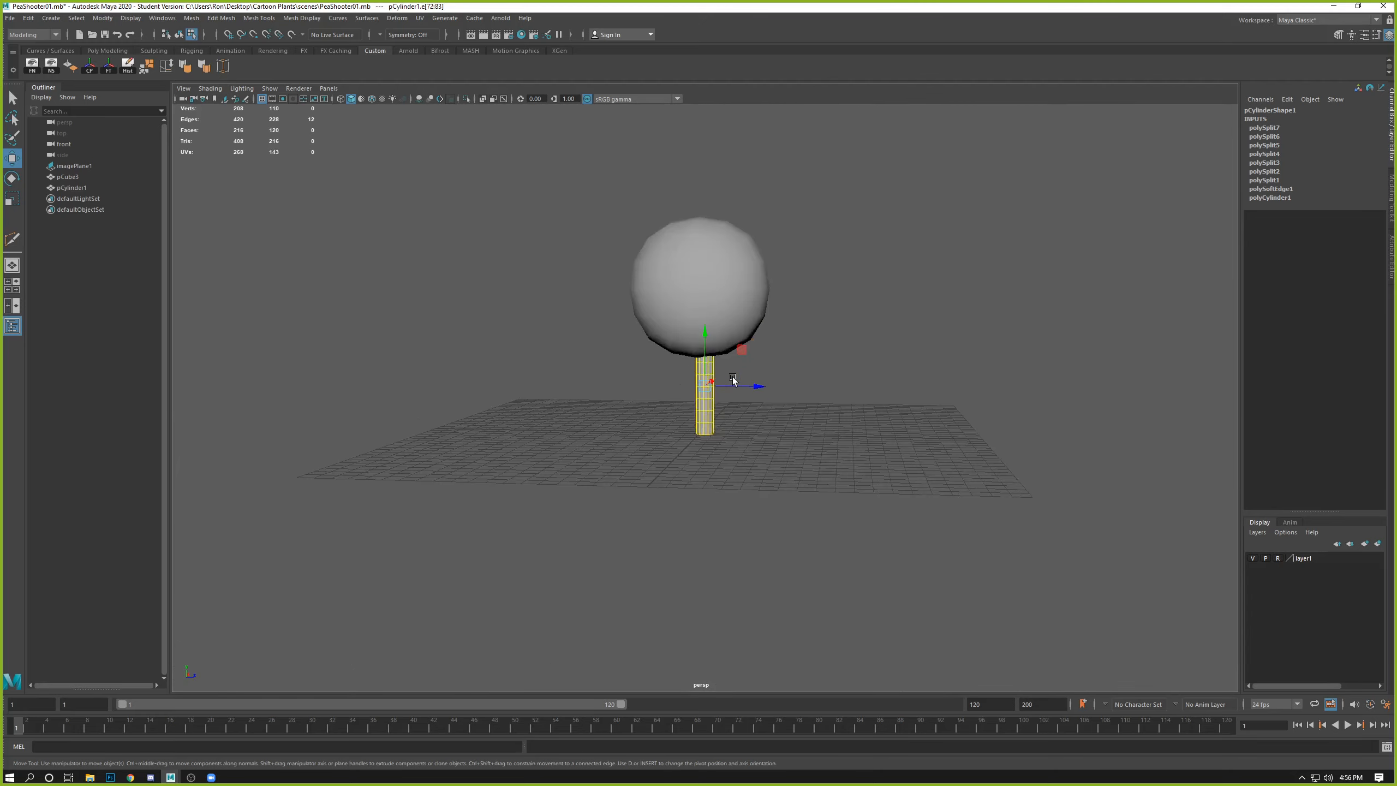
{"action": "scroll", "coordinate": [732, 378], "scroll_direction": "down", "scroll_amount": 4}
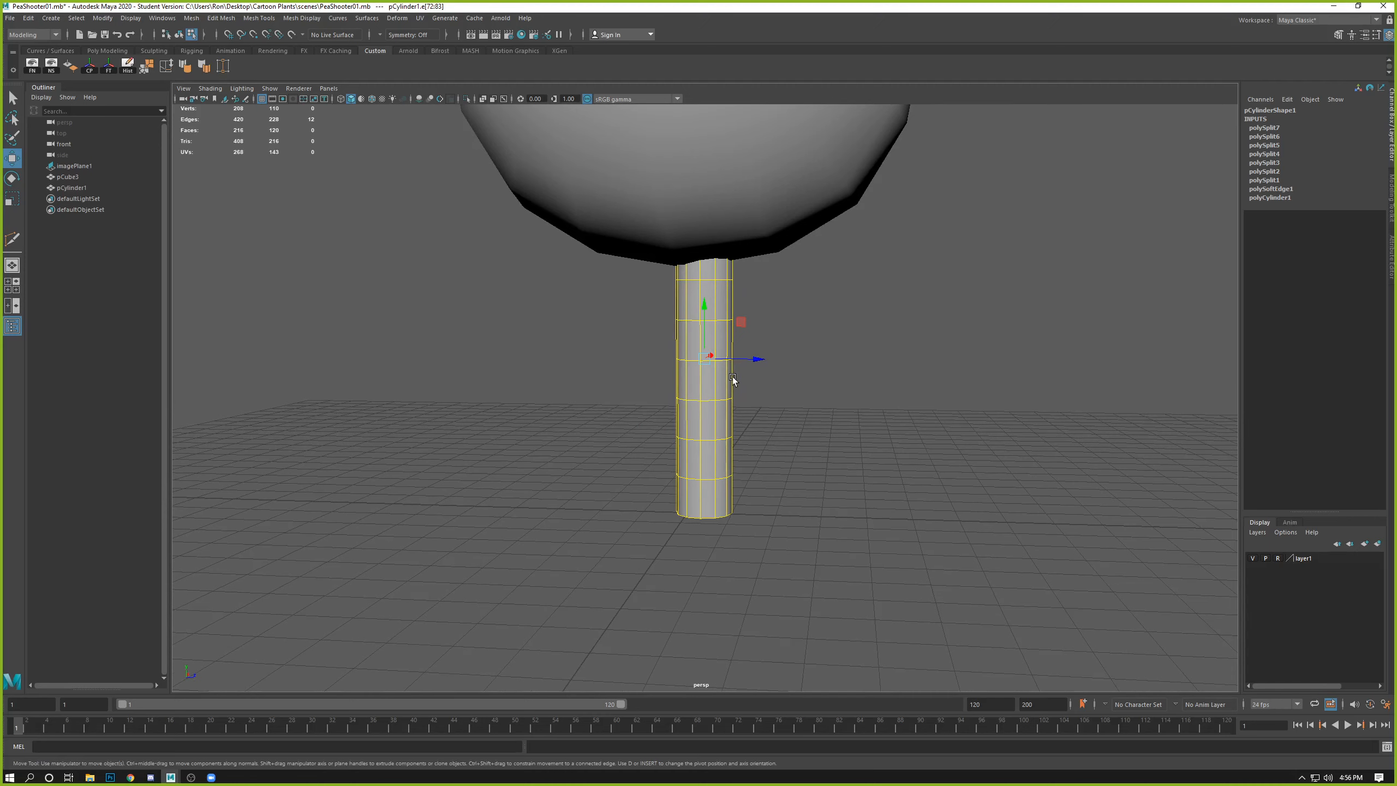
{"action": "scroll", "coordinate": [732, 377], "scroll_direction": "up", "scroll_amount": 2}
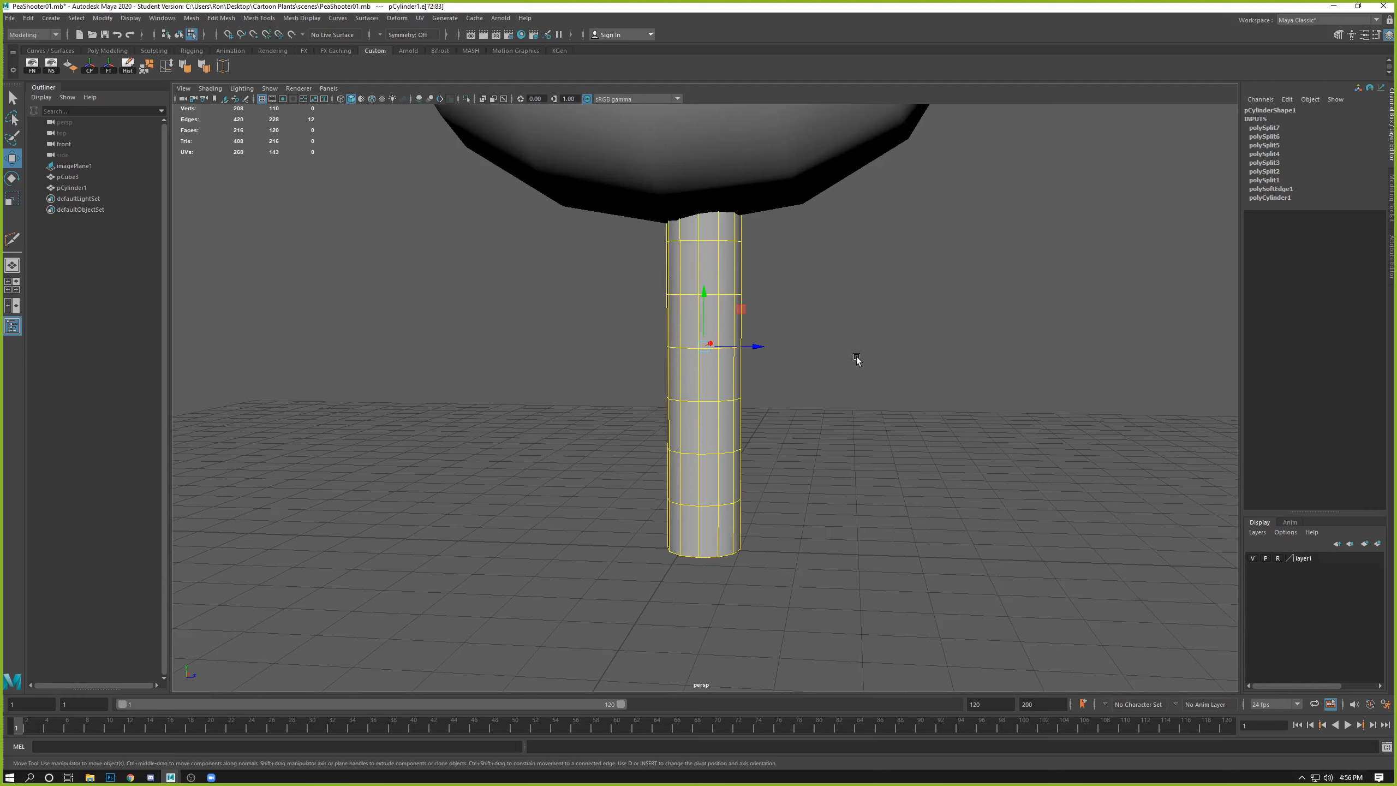
{"action": "key", "text": "b"}
{"action": "left_click_drag", "start_coordinate": [954, 351], "coordinate": [531, 316]}
{"action": "left_click_drag", "start_coordinate": [896, 346], "coordinate": [536, 386]}
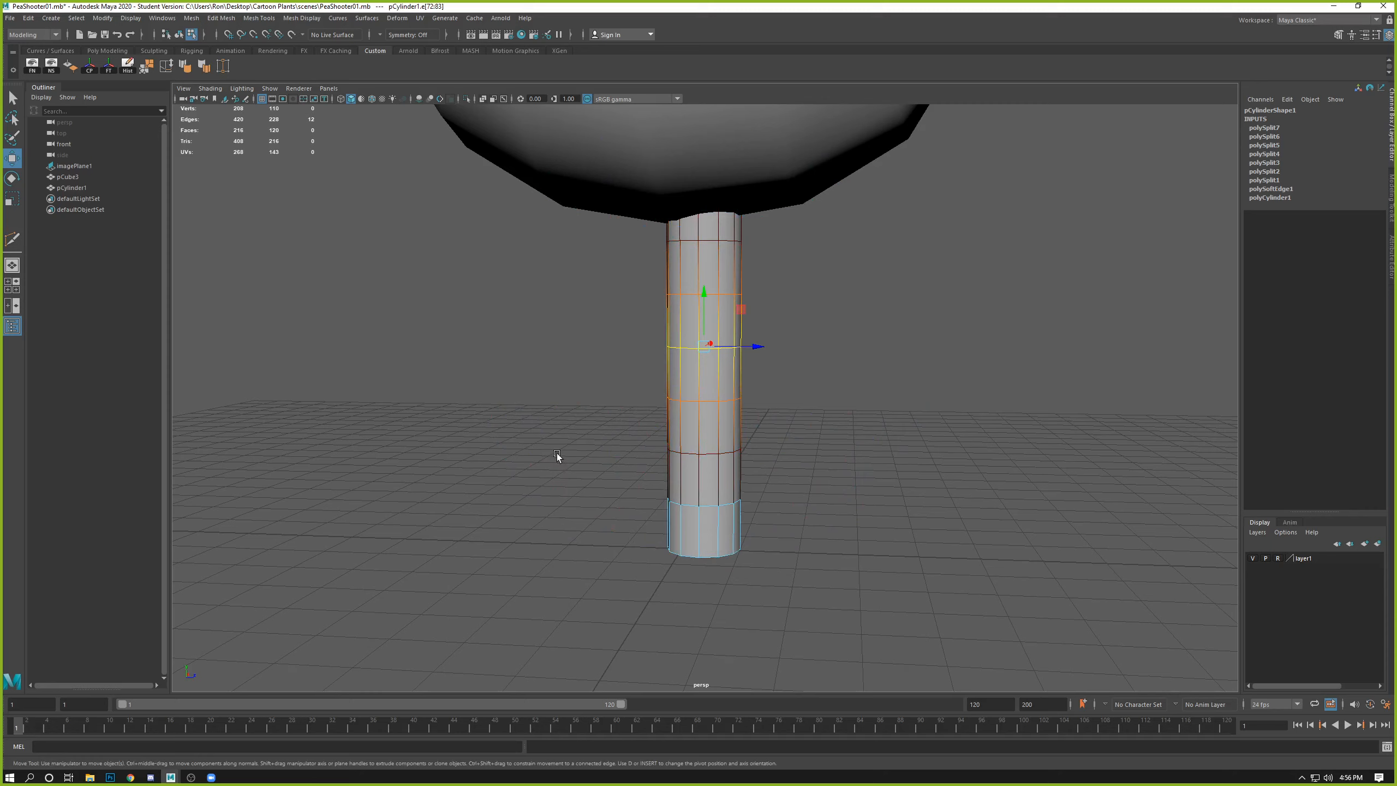
Step: Compare the stem's middle edge loop with soft selection off and on, up close and from another angle
{"action": "key", "text": "b"}
{"action": "key", "text": "b"}
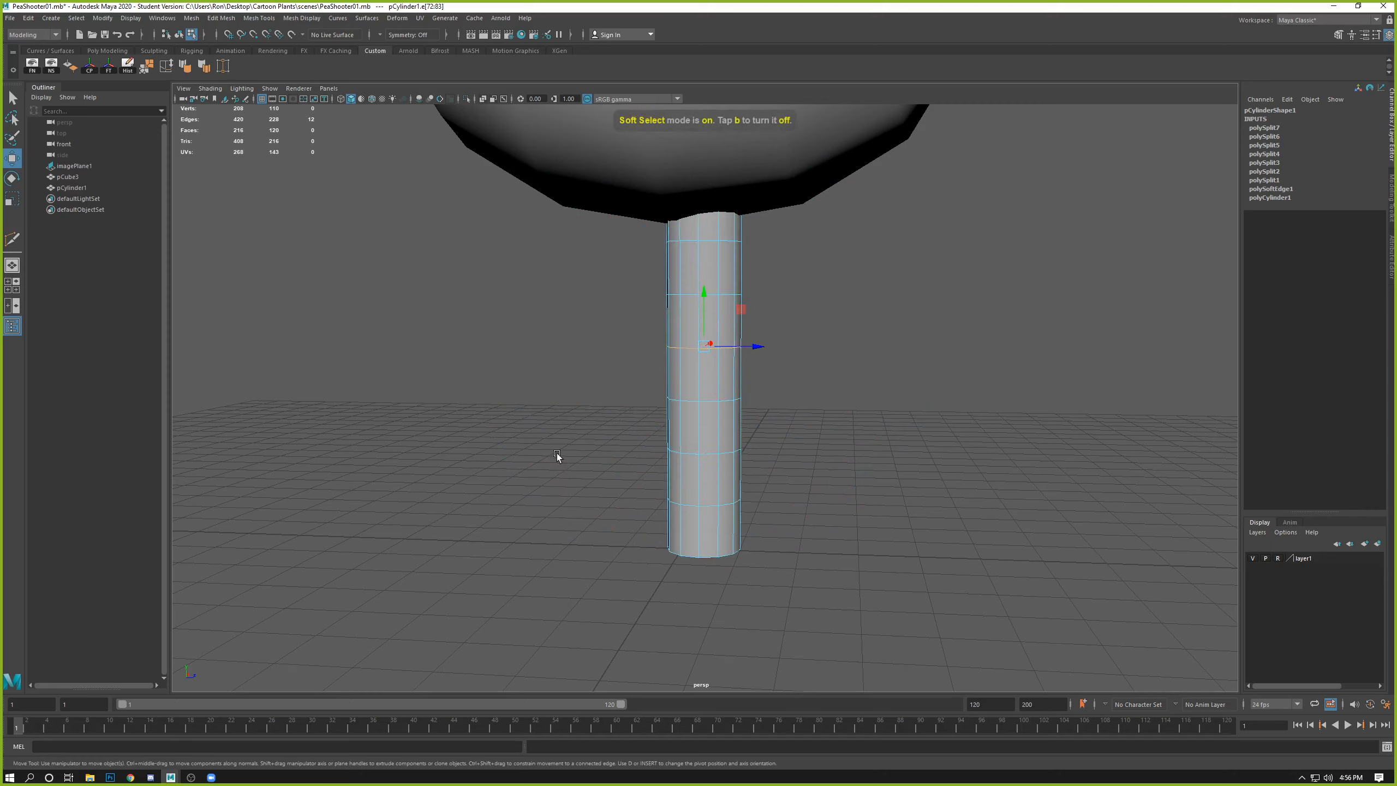
{"action": "key", "text": "b"}
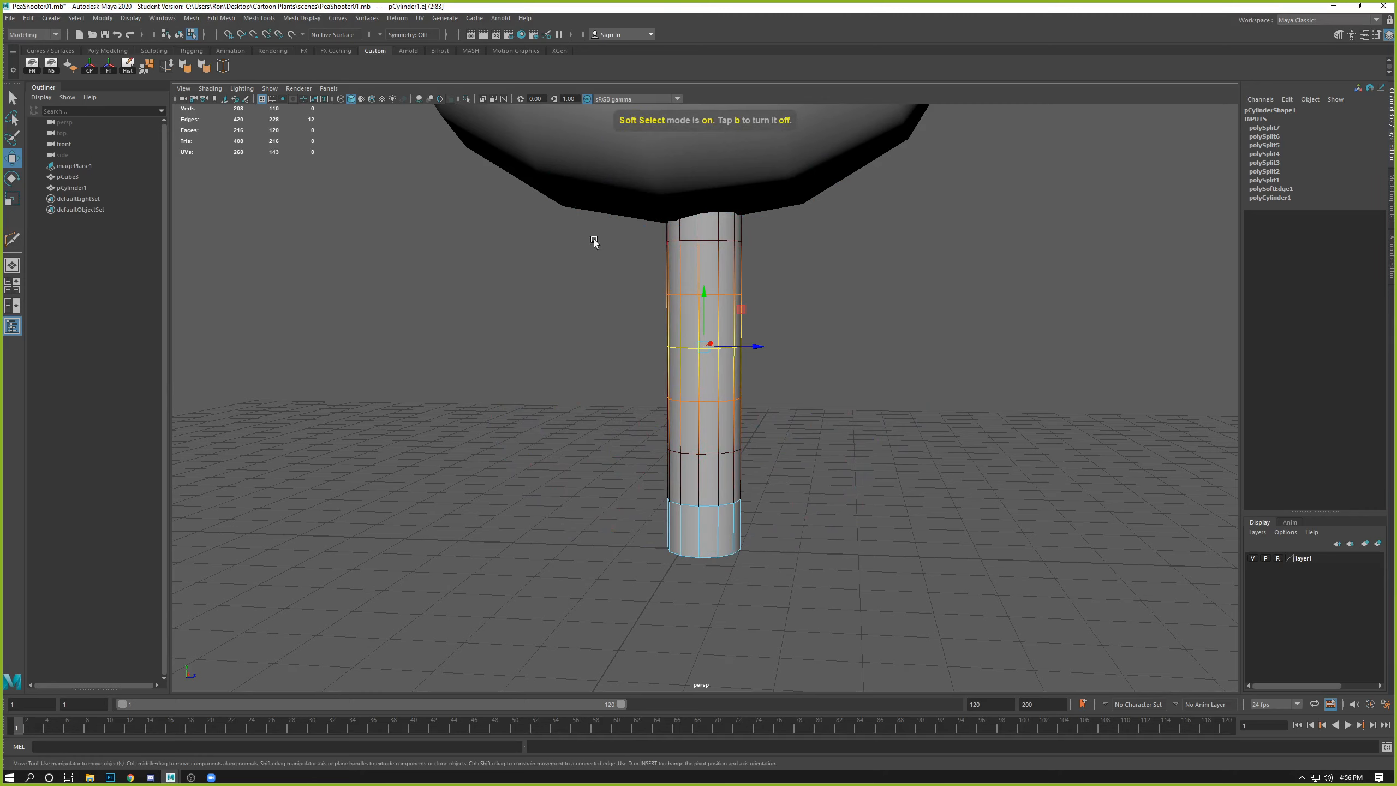
{"action": "scroll", "coordinate": [681, 358], "scroll_direction": "up", "scroll_amount": 6}
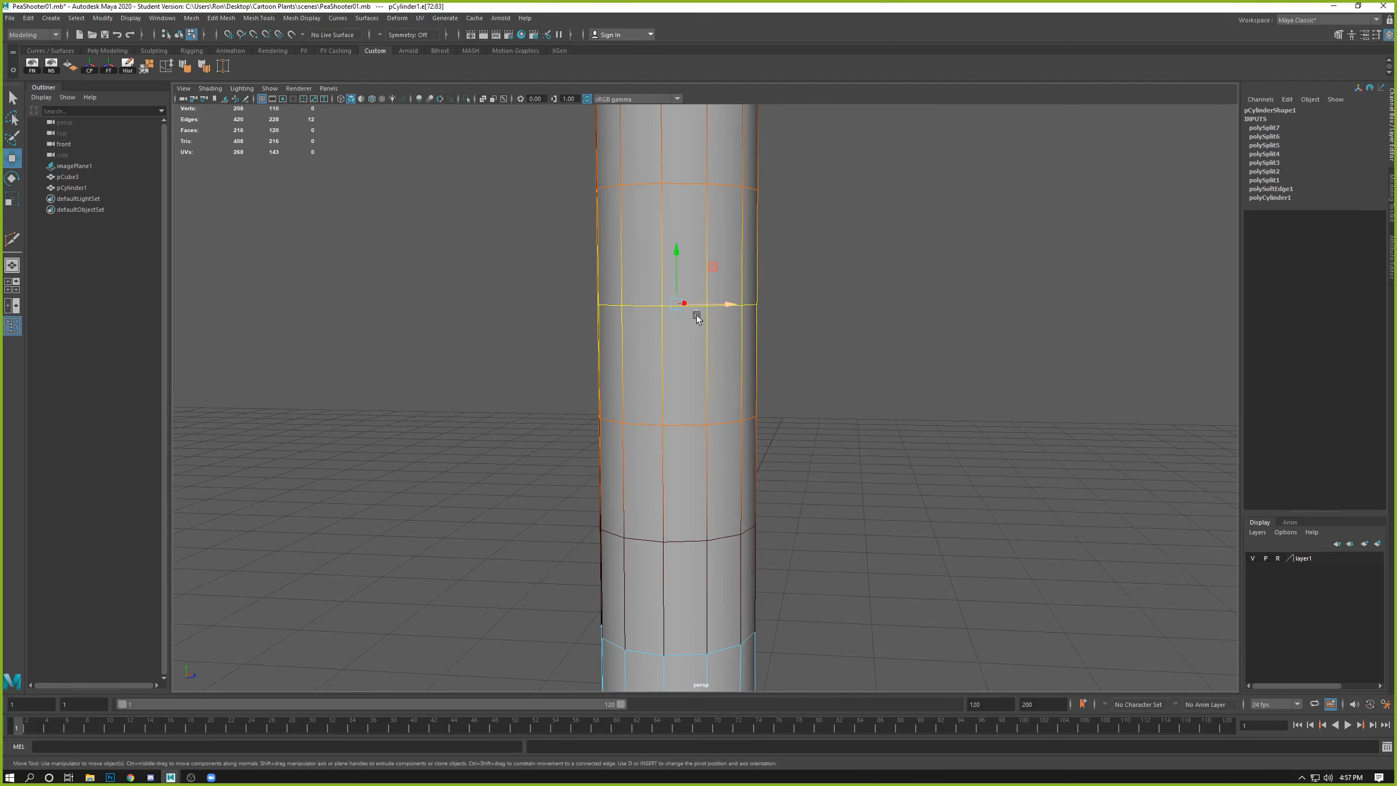
{"action": "key", "text": "b"}
{"action": "left_click_drag", "start_coordinate": [814, 379], "coordinate": [923, 382], "text": "alt"}
{"action": "key", "text": "b"}
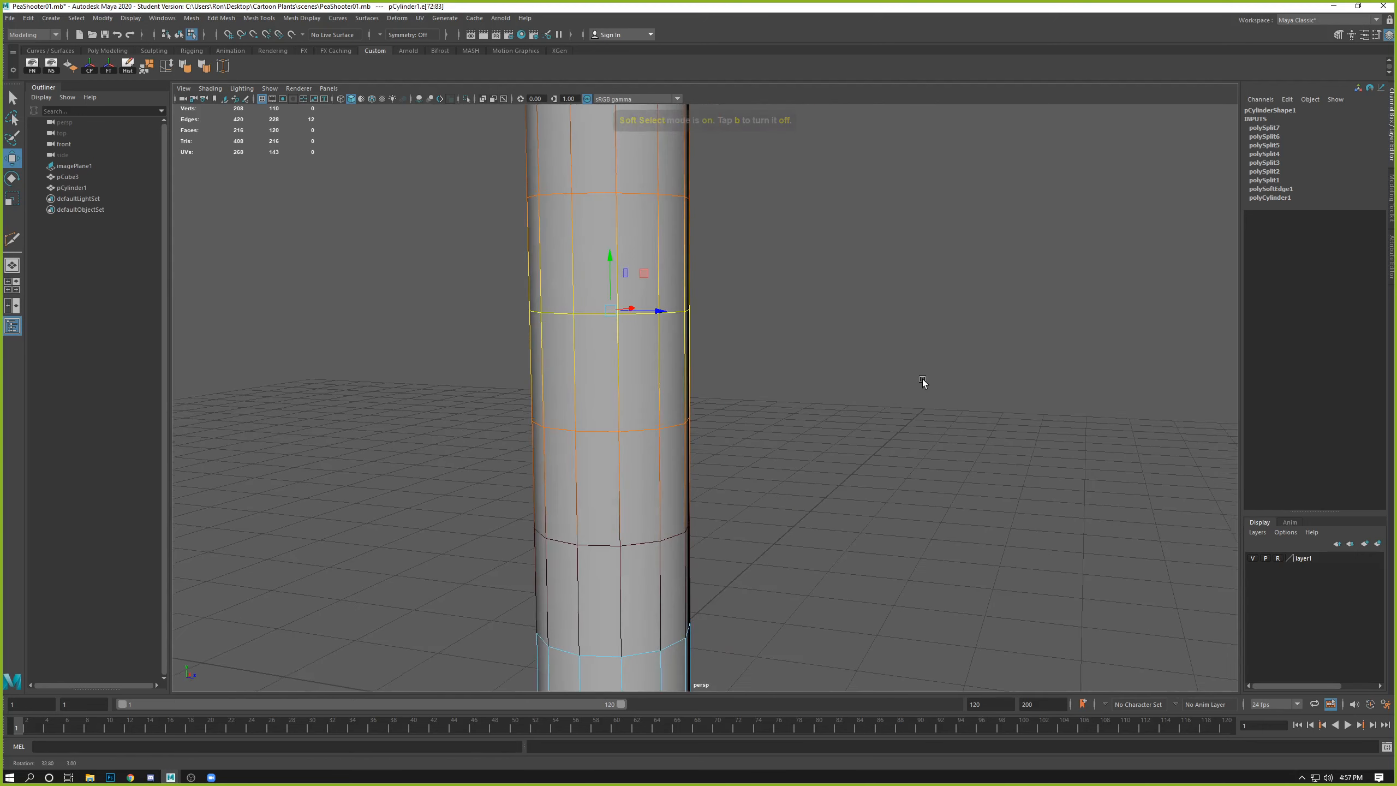
Step: Turn off soft selection and move only the stem's middle edge loop along negative Z to form a sharp bend
{"action": "right_click_drag", "start_coordinate": [923, 381], "coordinate": [782, 346], "text": "alt"}
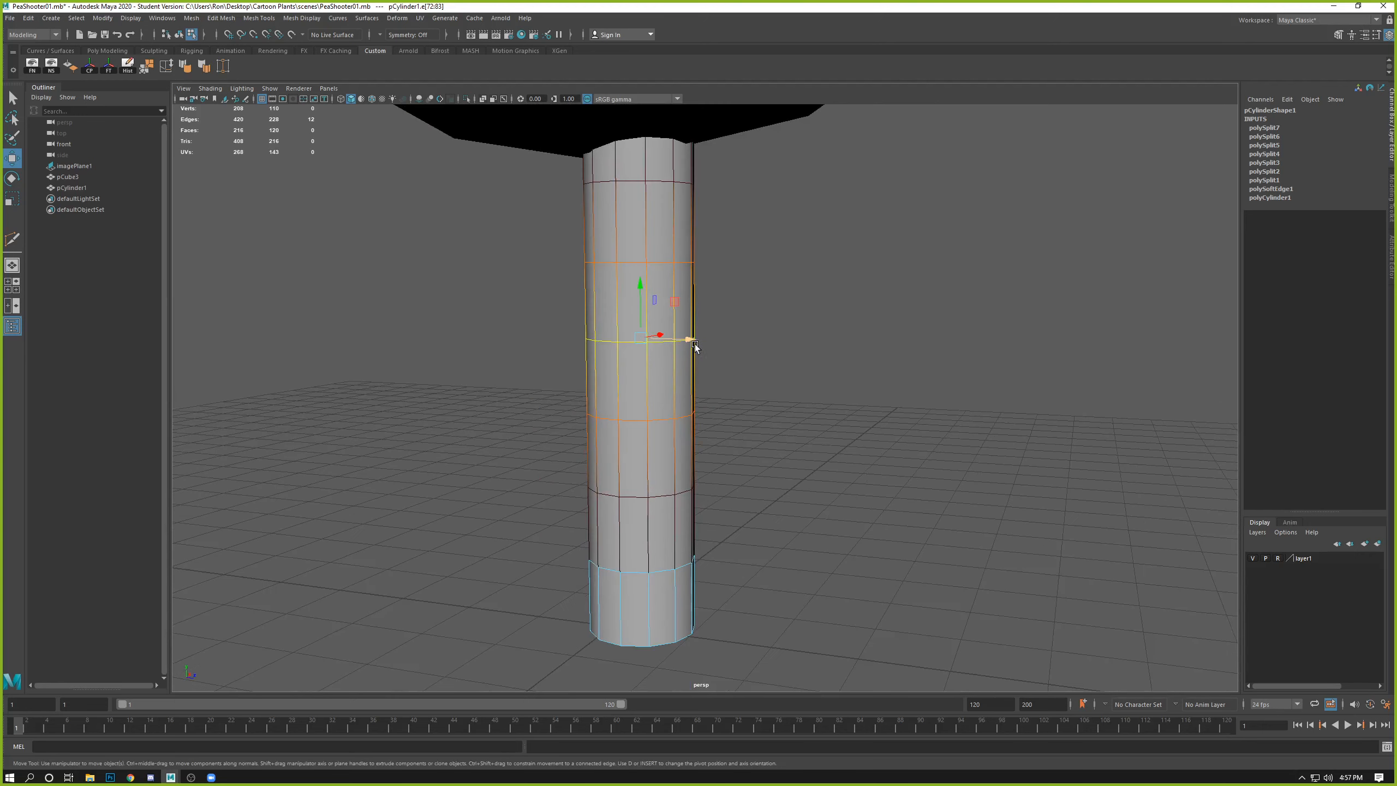
{"action": "key", "text": "b"}
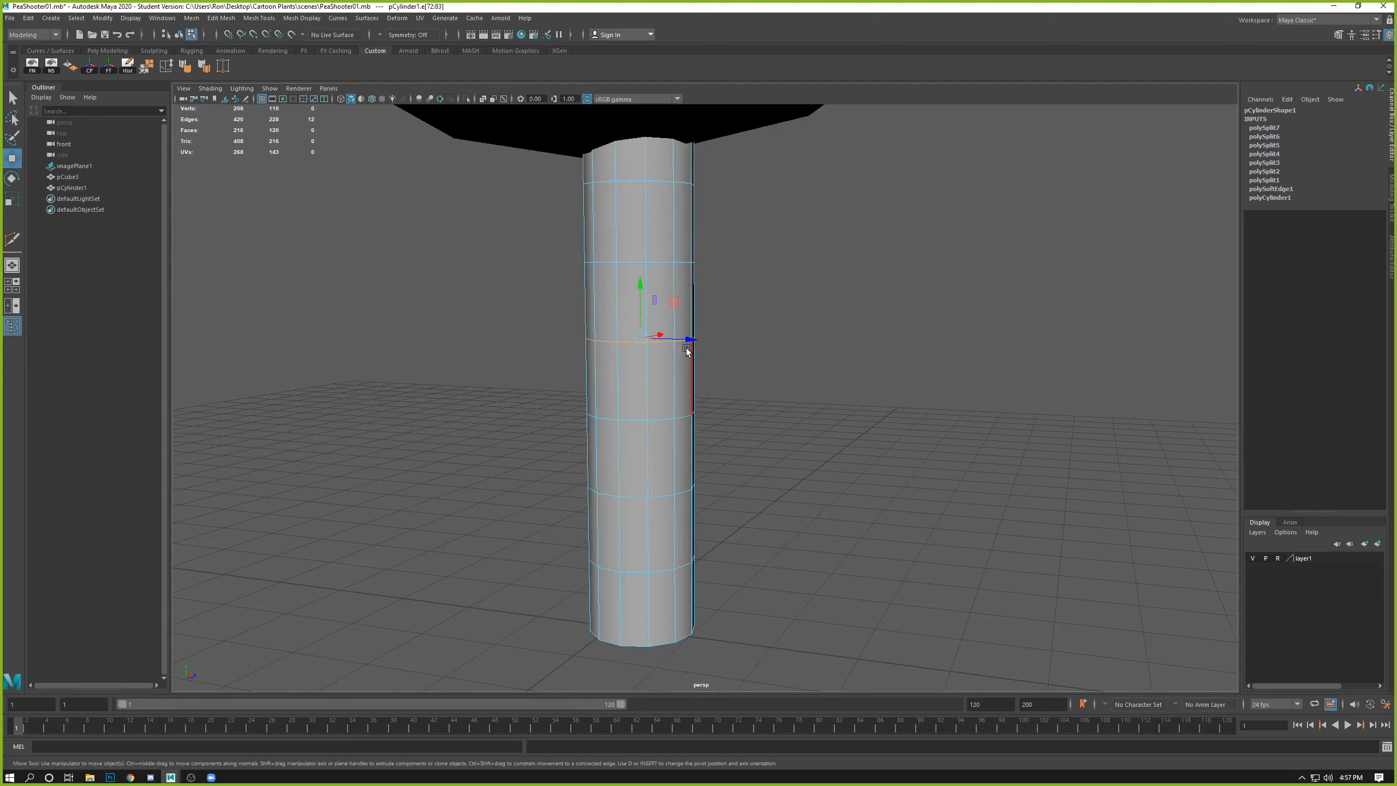
{"action": "left_click_drag", "start_coordinate": [688, 326], "coordinate": [607, 322]}
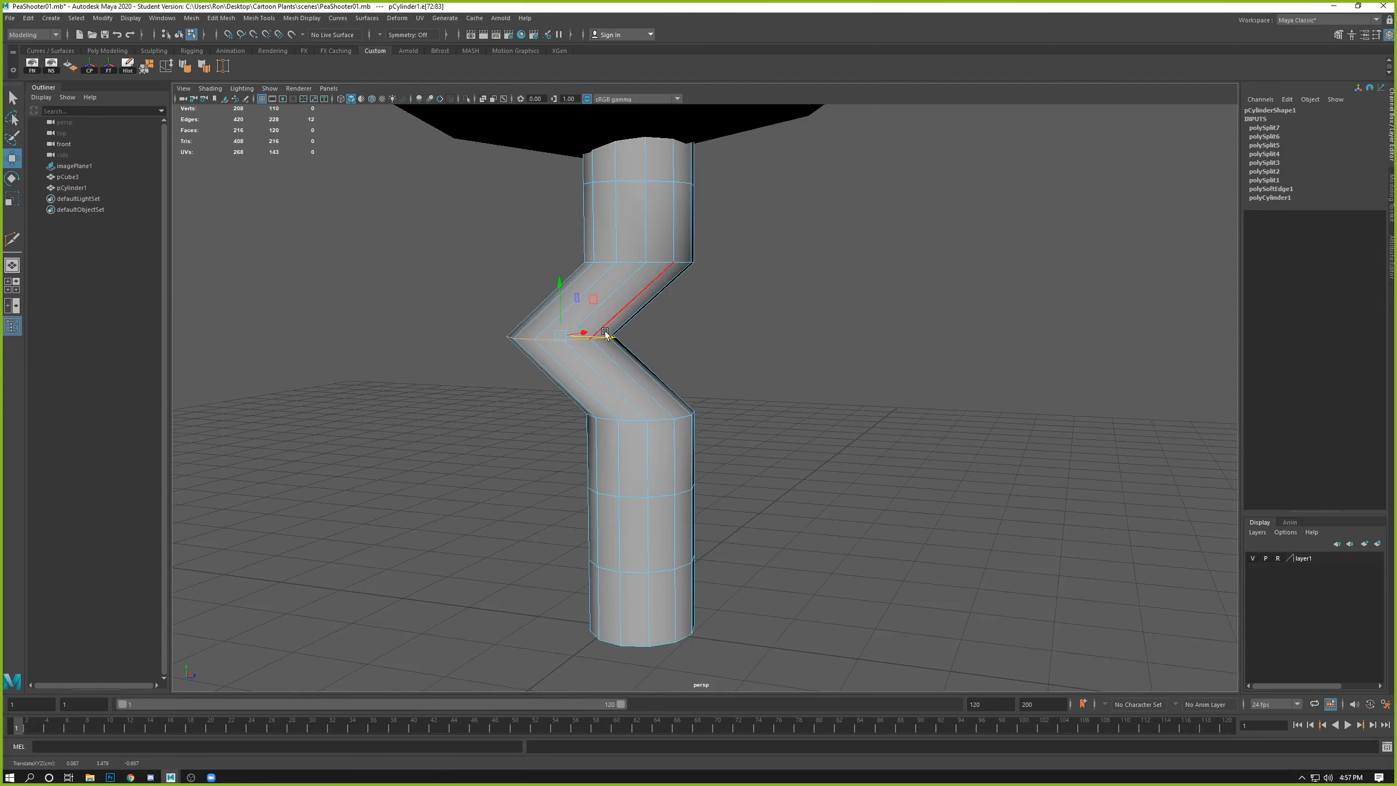
Step: Undo the sharp bend of the stem's middle edge loop and turn soft selection back on
{"action": "key", "text": "ctrl+z"}
{"action": "key", "text": "b"}
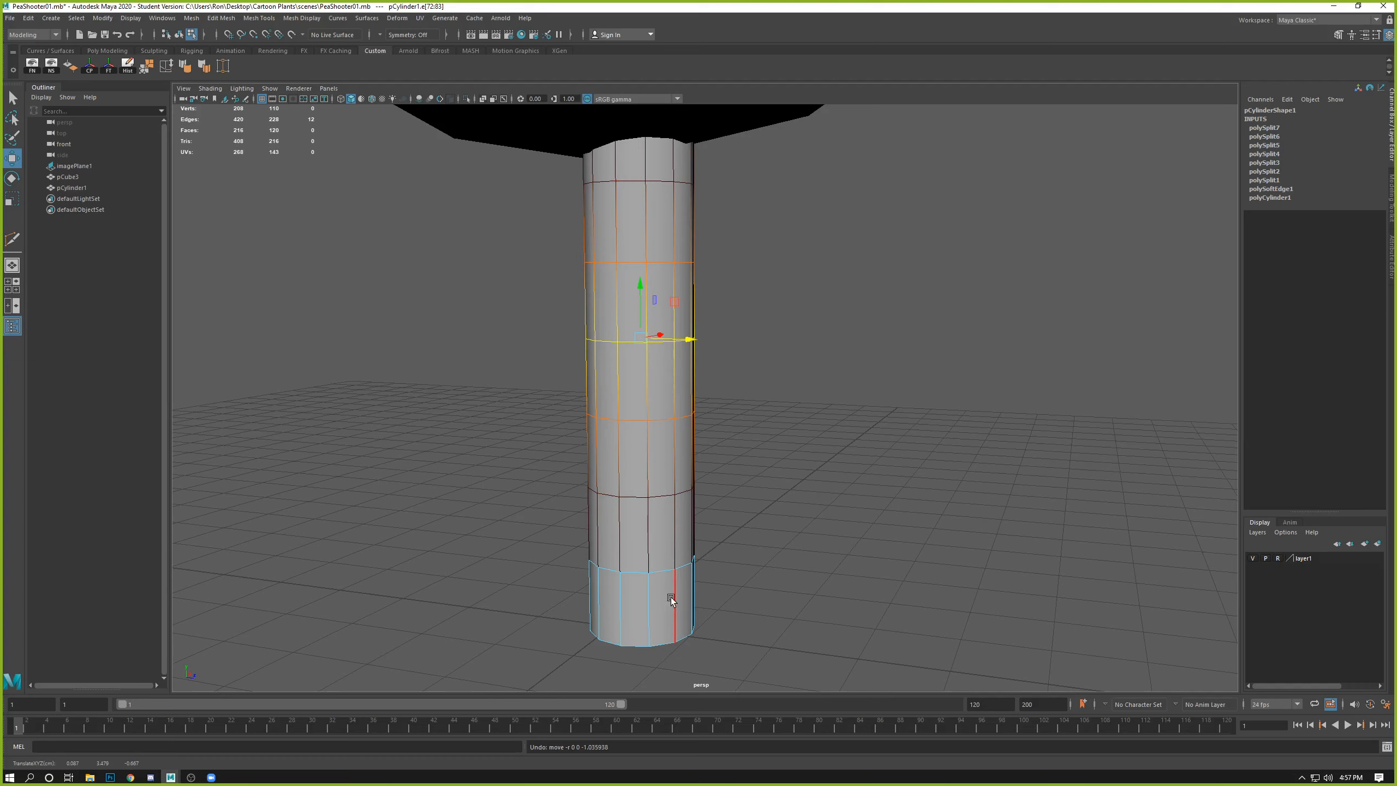
Step: Try a softer stem bend by moving the middle edge loop along negative Z, and undo the move
{"action": "left_click_drag", "start_coordinate": [671, 600], "coordinate": [655, 425], "text": "alt"}
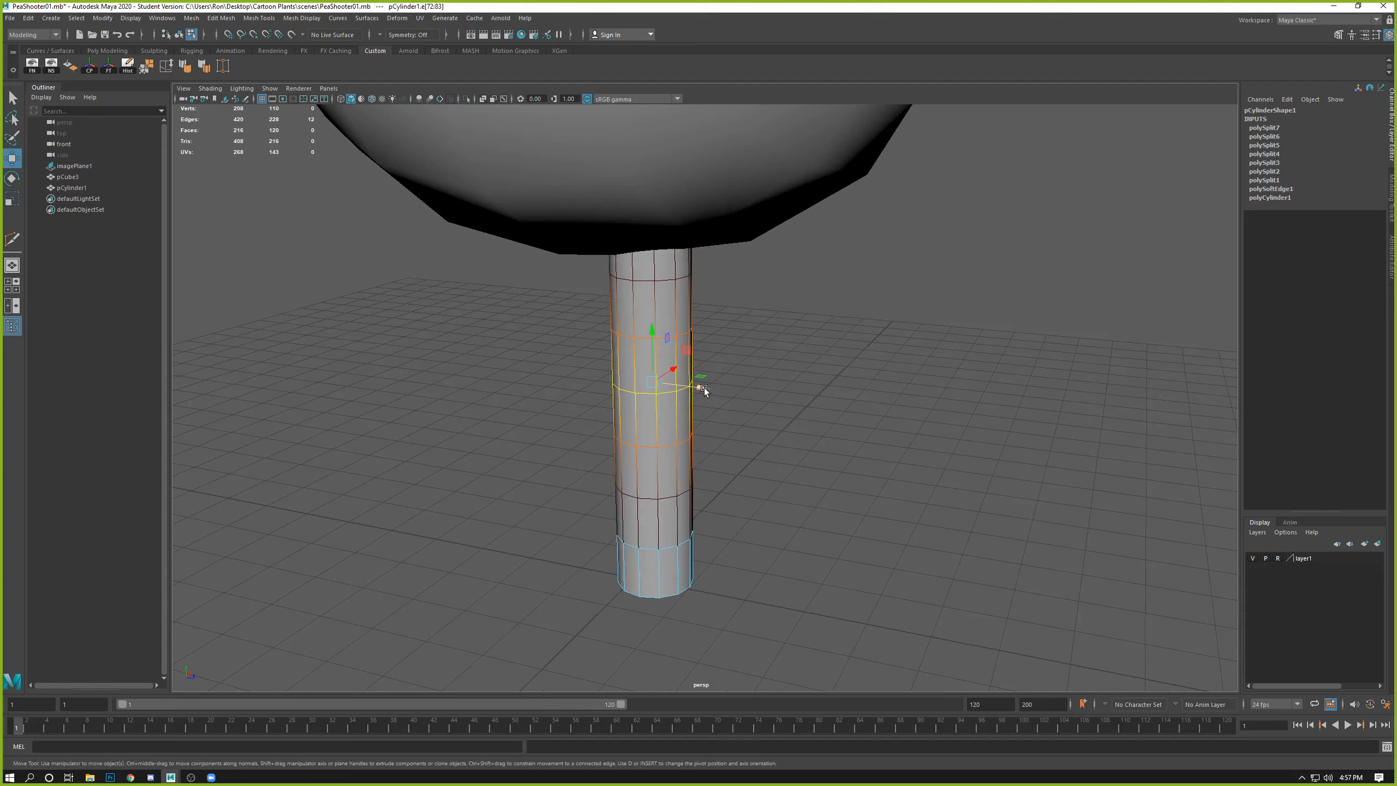
{"action": "left_click_drag", "start_coordinate": [702, 387], "coordinate": [635, 380]}
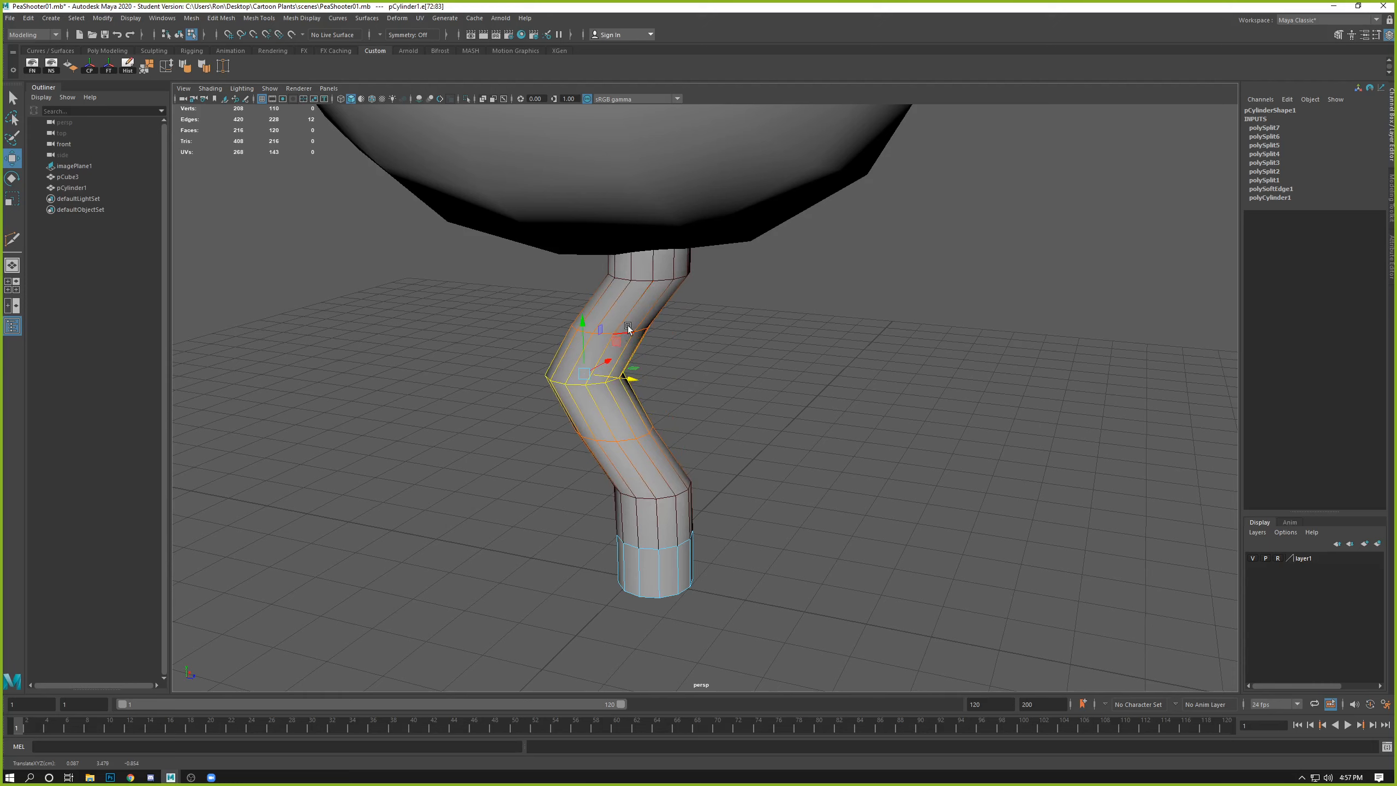
{"action": "key", "text": "ctrl+z"}
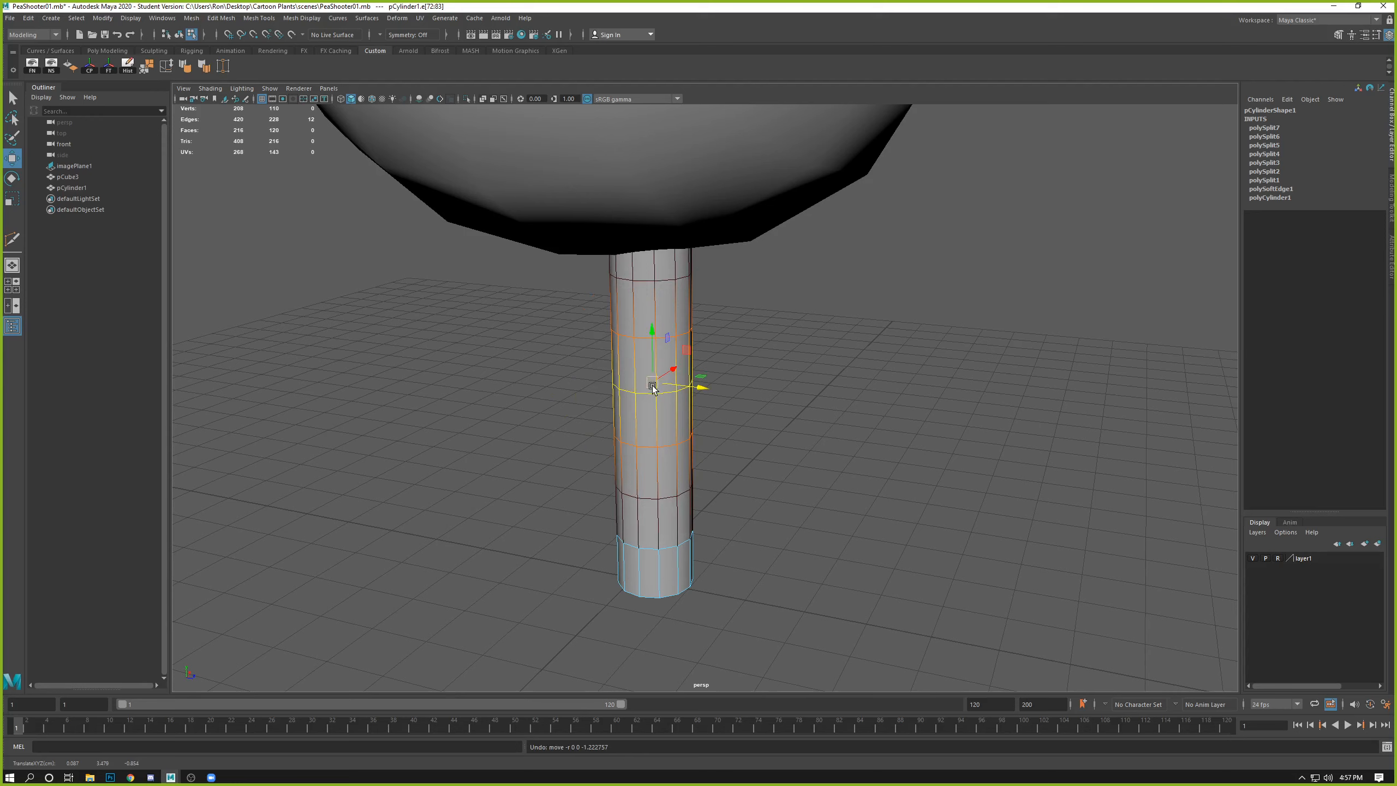
Step: Widen the soft selection falloff to nearly the whole stem, testing it with a negative Z move of the middle loop that is undone
{"action": "key", "text": "b"}
{"action": "mouse_move", "coordinate": [652, 385]}
{"action": "left_mouse_down"}
{"action": "mouse_move", "coordinate": [749, 407]}
{"action": "mouse_move", "coordinate": [653, 383]}
{"action": "mouse_move", "coordinate": [734, 389]}
{"action": "mouse_move", "coordinate": [746, 393]}
{"action": "mouse_move", "coordinate": [640, 386]}
{"action": "mouse_move", "coordinate": [766, 405]}
{"action": "mouse_move", "coordinate": [624, 400]}
{"action": "mouse_move", "coordinate": [636, 404]}
{"action": "left_mouse_up"}
{"action": "key", "text": "space"}
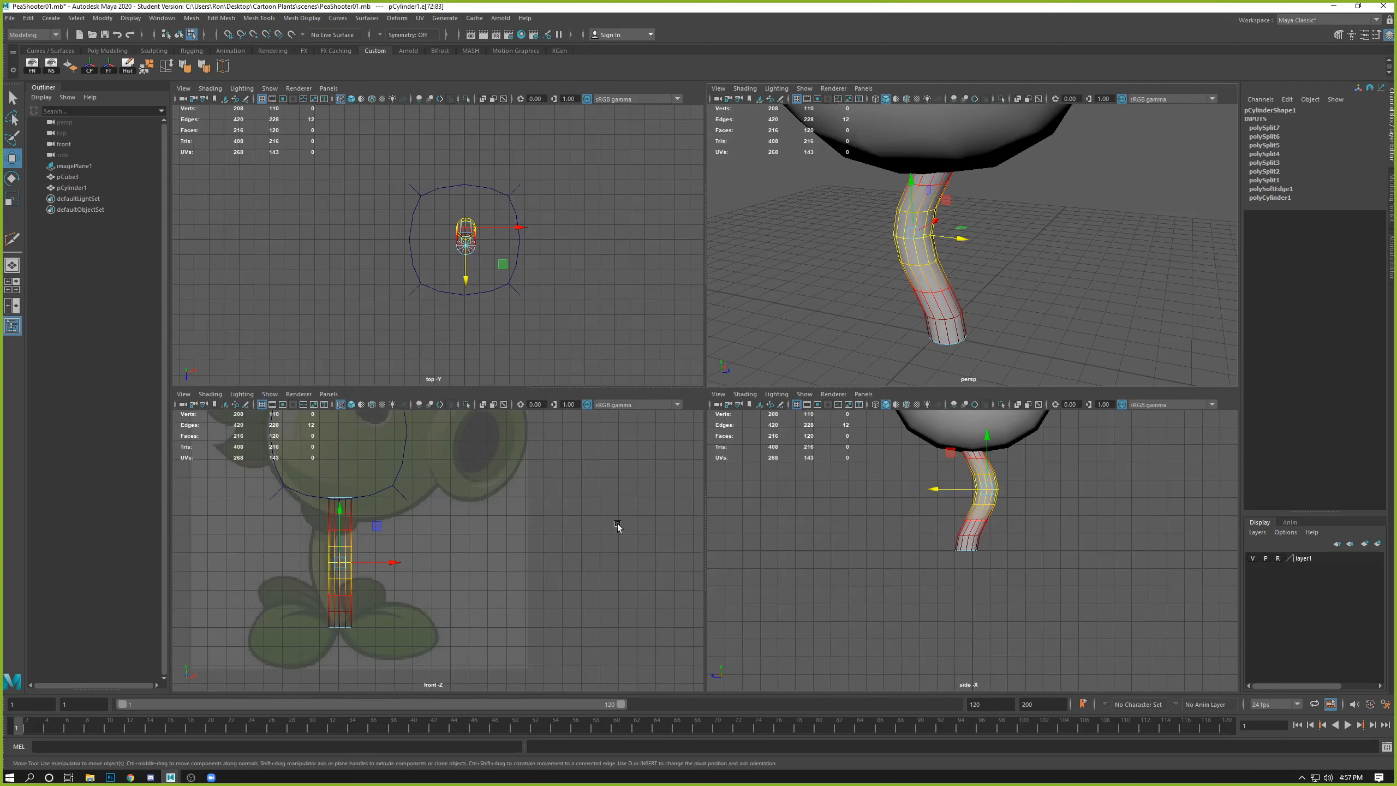
{"action": "key", "text": "space"}
{"action": "key", "text": "ctrl+z"}
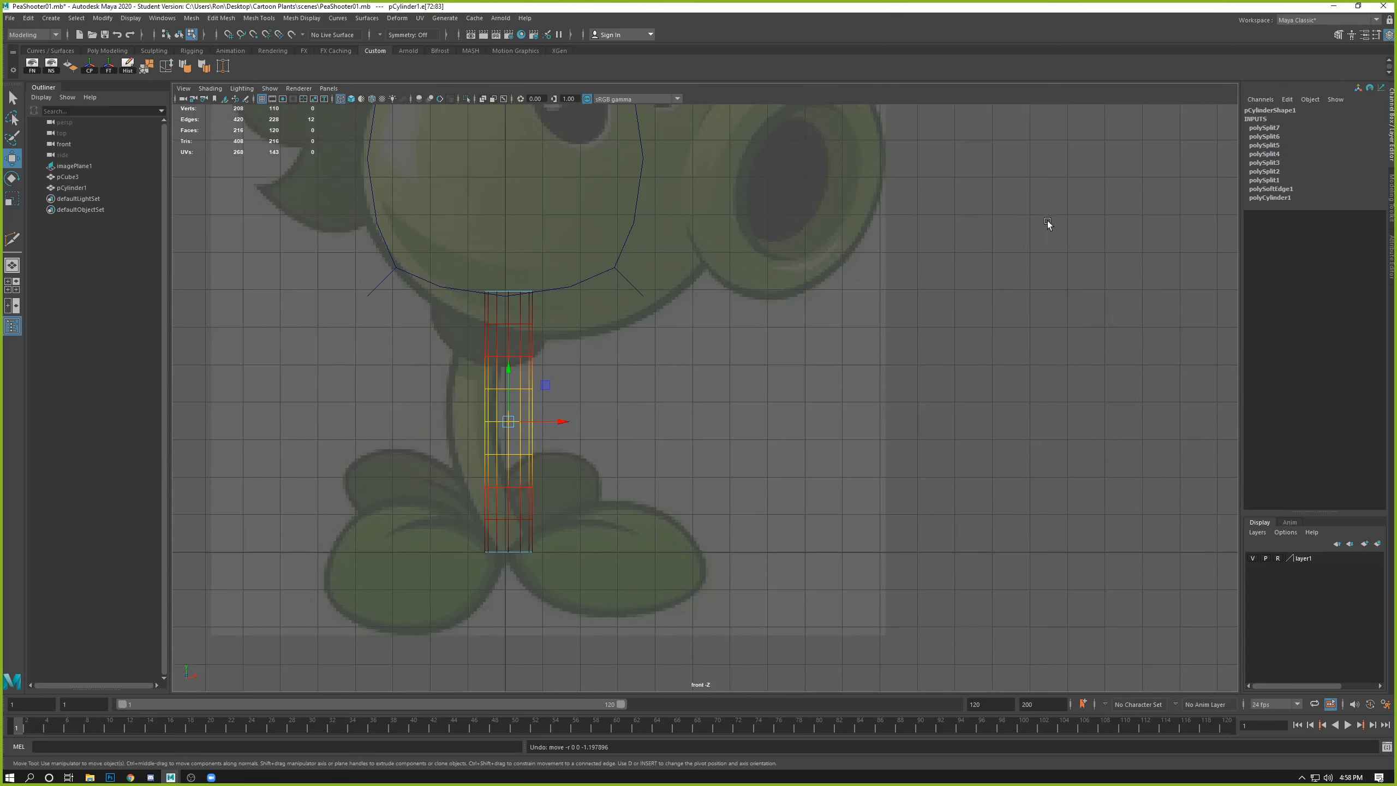
Step: Move the soft-selected middle edge loop along negative X in the front view to follow the reference stem's curve
{"action": "key", "text": "space"}
{"action": "key", "text": "space"}
{"action": "left_click_drag", "start_coordinate": [784, 382], "coordinate": [766, 347], "text": "alt"}
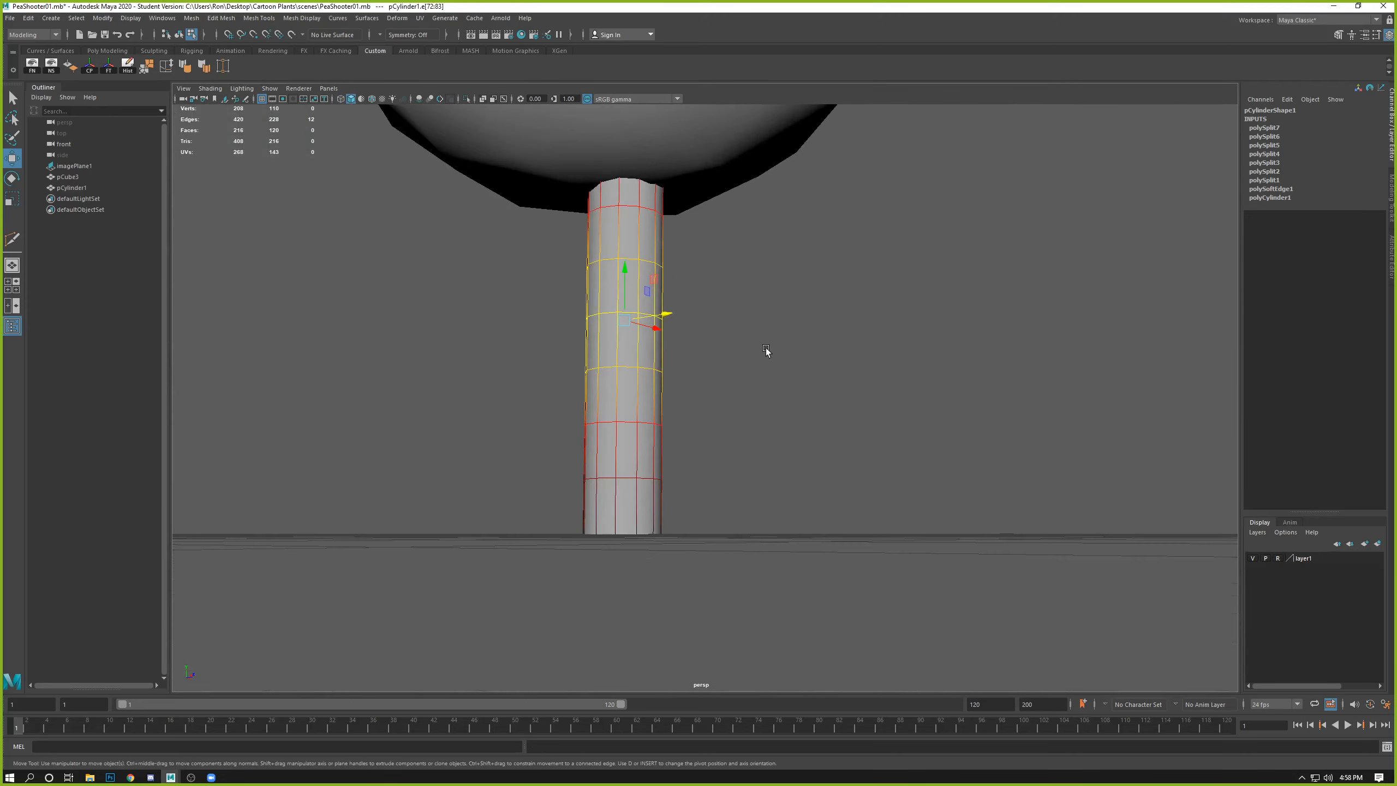
{"action": "key", "text": "space"}
{"action": "key", "text": "space"}
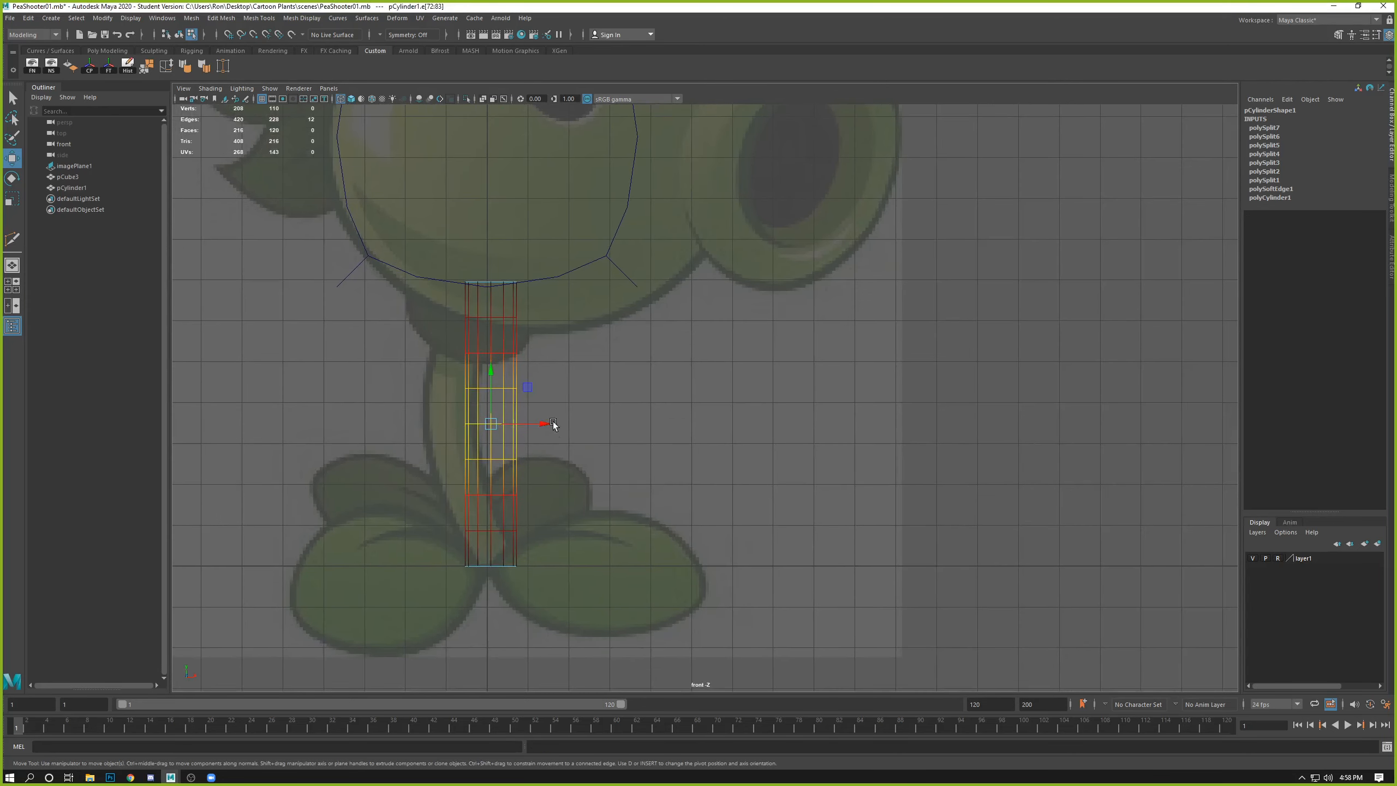
{"action": "key", "text": "space"}
{"action": "key", "text": "space"}
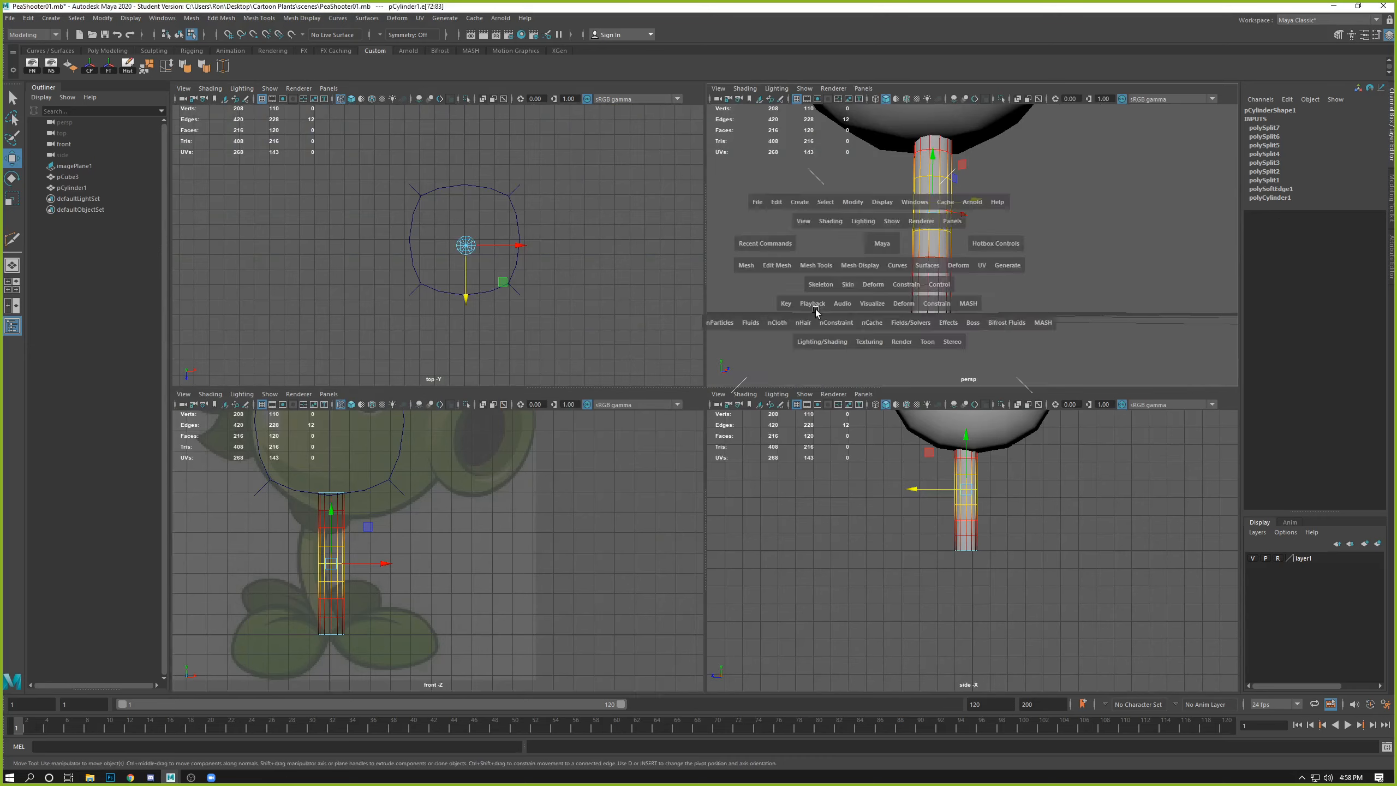
{"action": "key", "text": "space"}
{"action": "key", "text": "space"}
{"action": "key", "text": "space"}
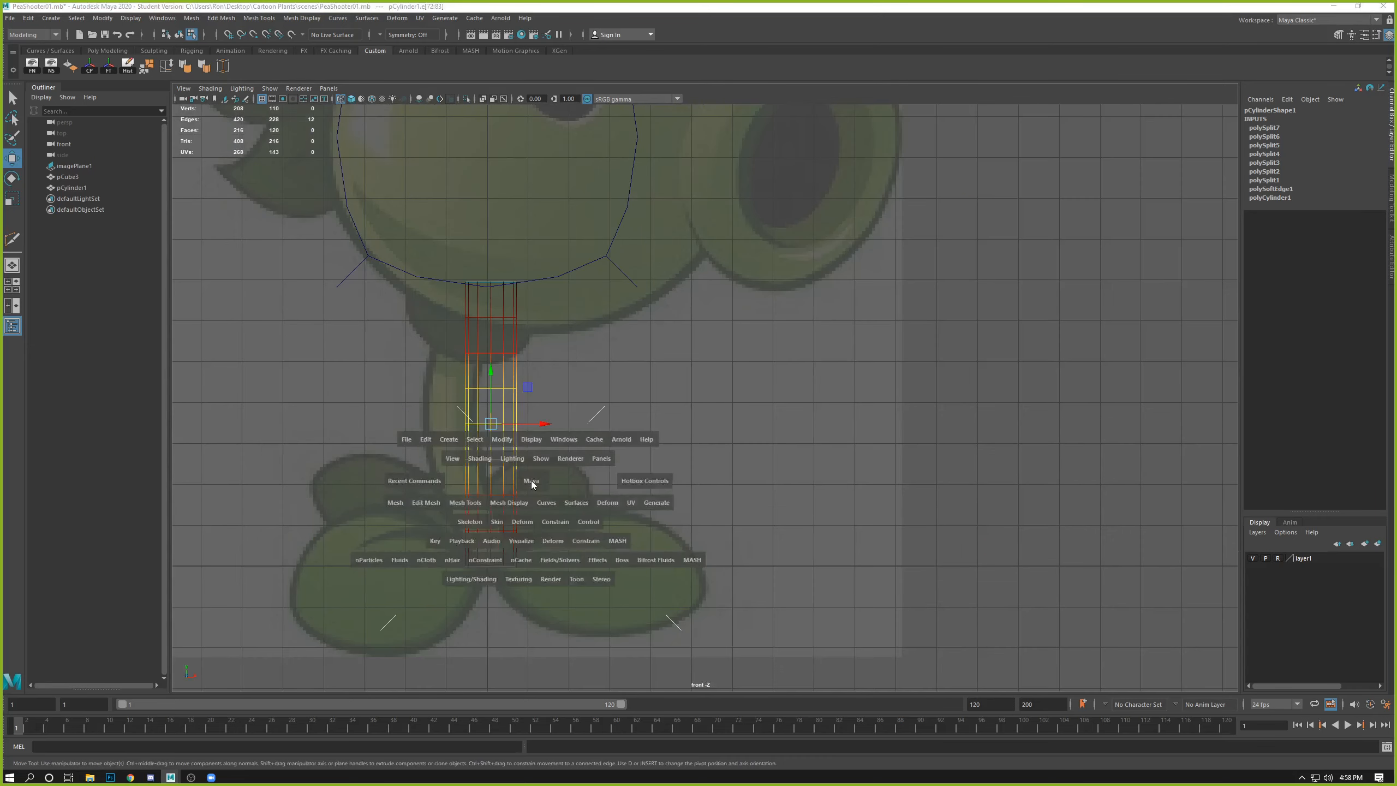
{"action": "key", "text": "space"}
{"action": "key", "text": "space"}
{"action": "key", "text": "space"}
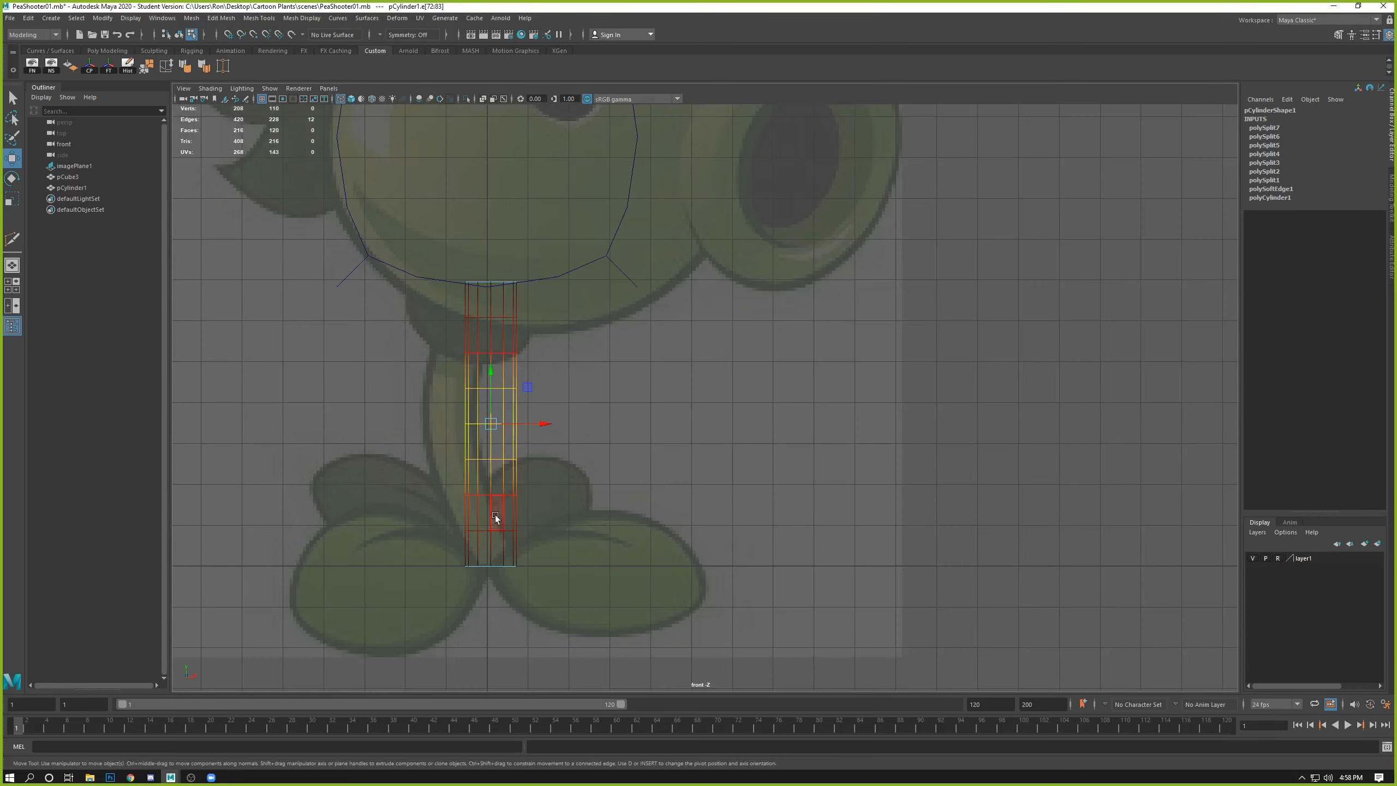
{"action": "left_click_drag", "start_coordinate": [539, 418], "coordinate": [511, 434]}
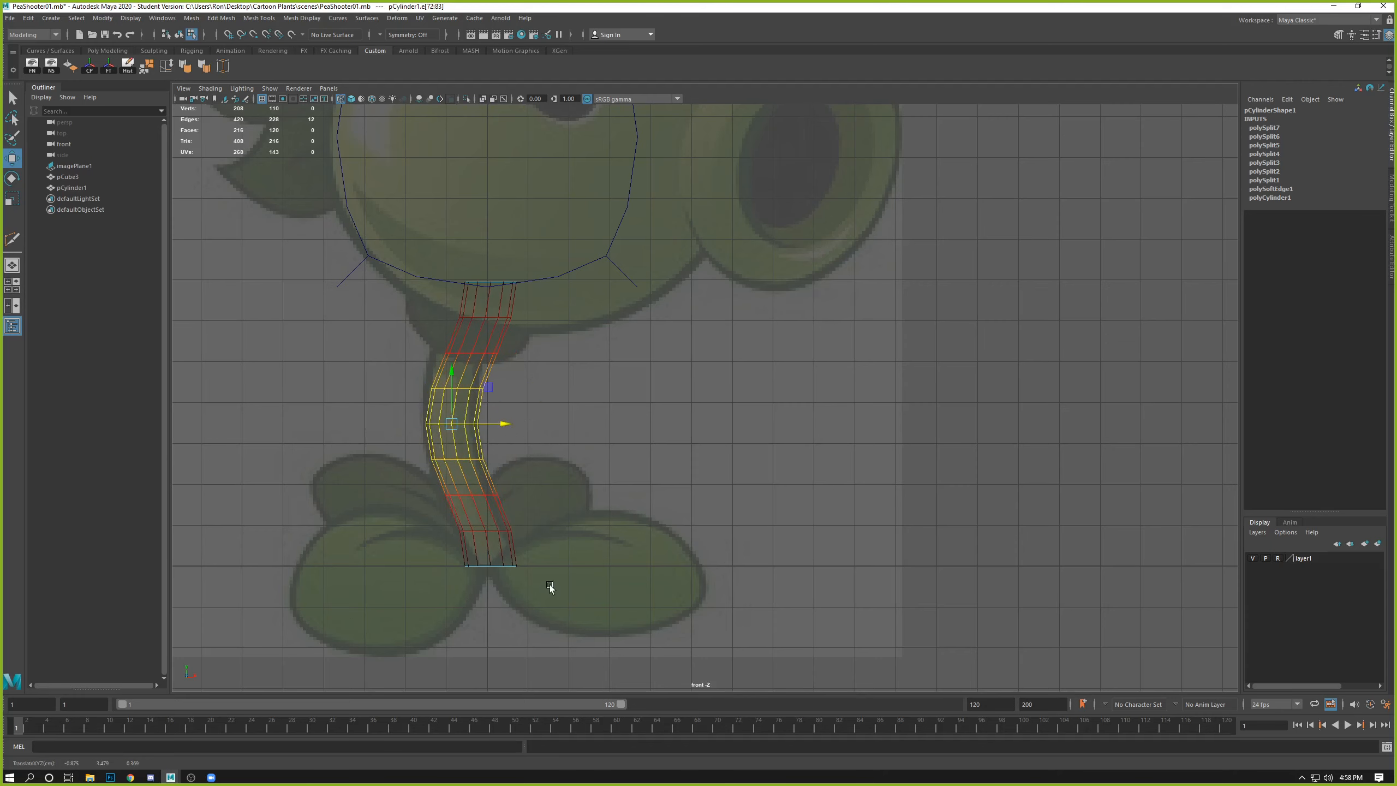
Step: Lower the stem's base edges slightly between the leaves, and rotate its top edges clockwise under the head with a smaller soft selection falloff
{"action": "left_click_drag", "start_coordinate": [554, 592], "coordinate": [438, 539]}
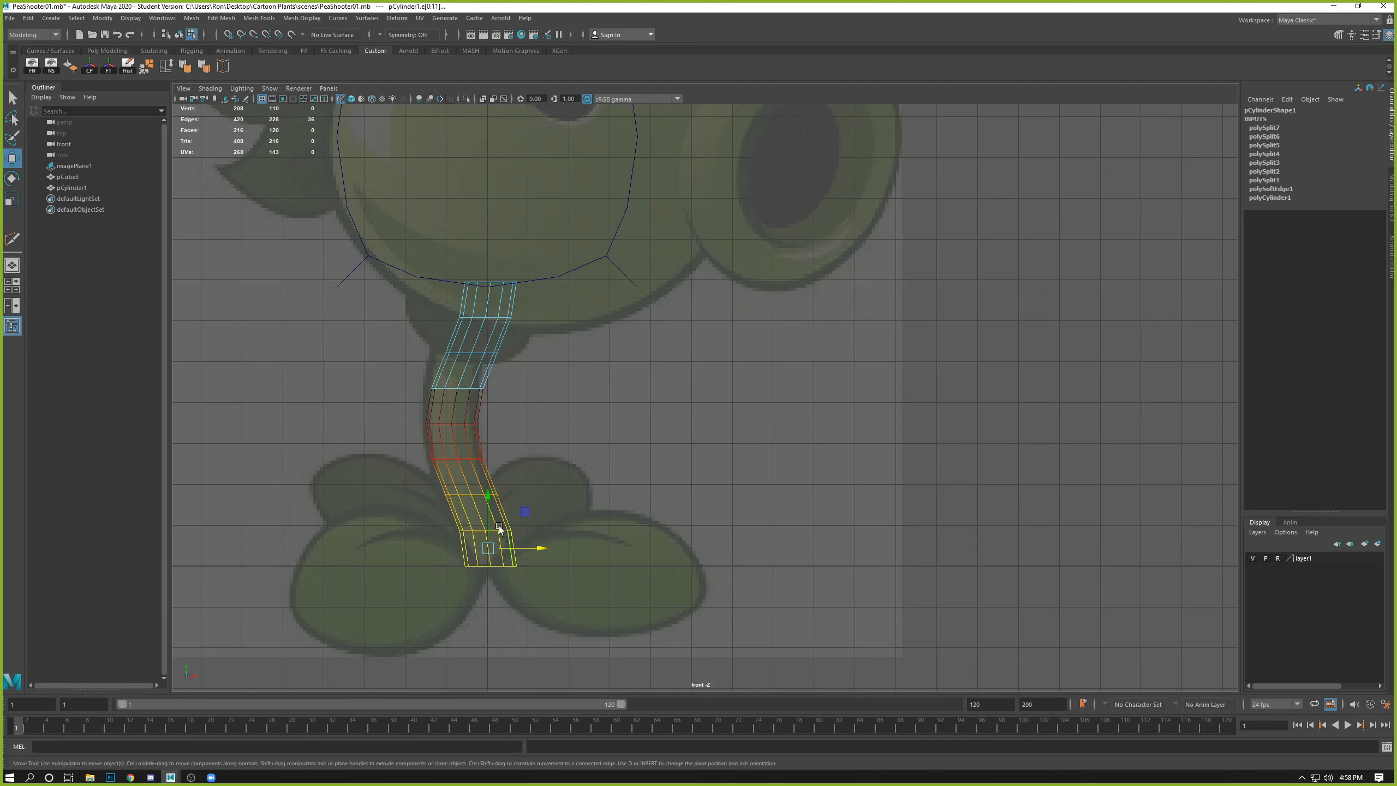
{"action": "left_click_drag", "start_coordinate": [484, 496], "coordinate": [492, 503]}
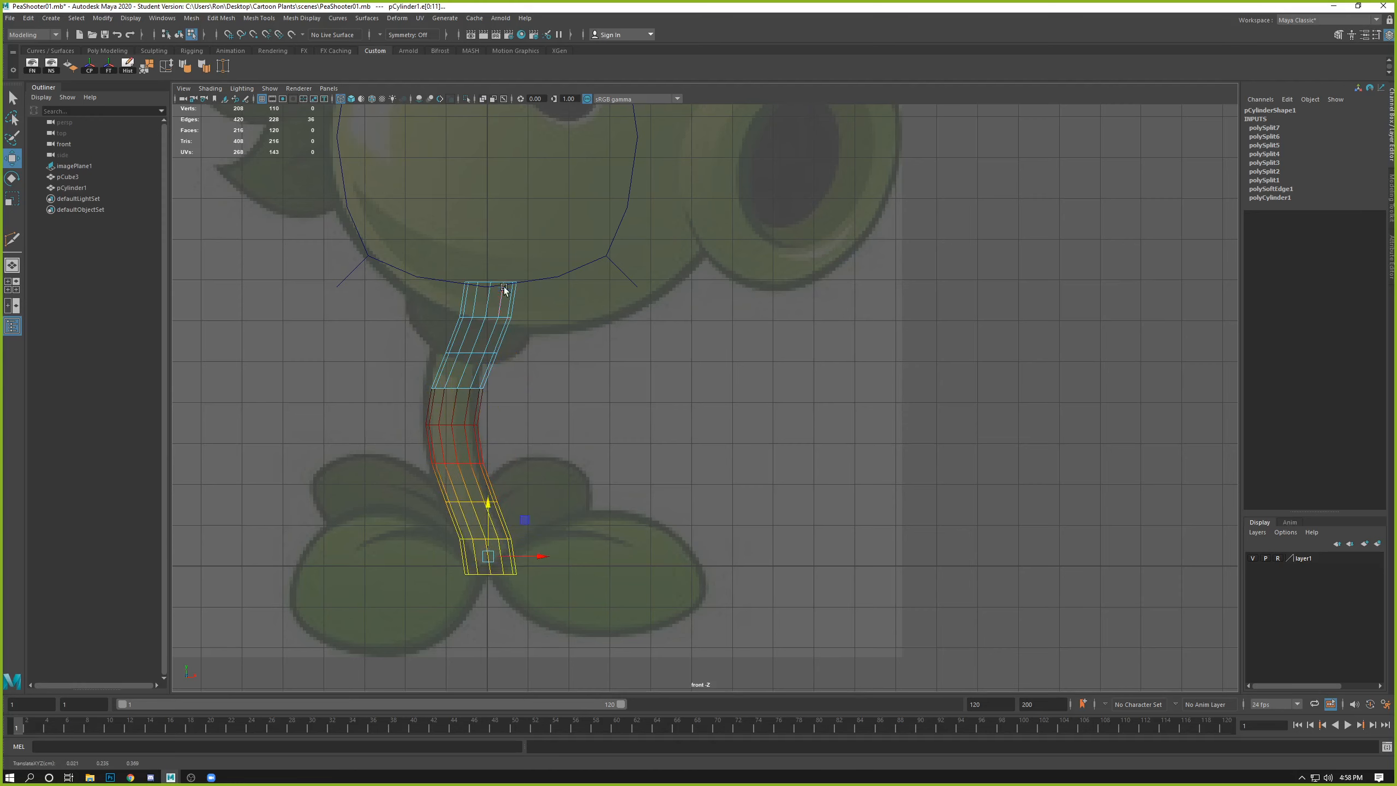
{"action": "left_click_drag", "start_coordinate": [544, 255], "coordinate": [443, 302]}
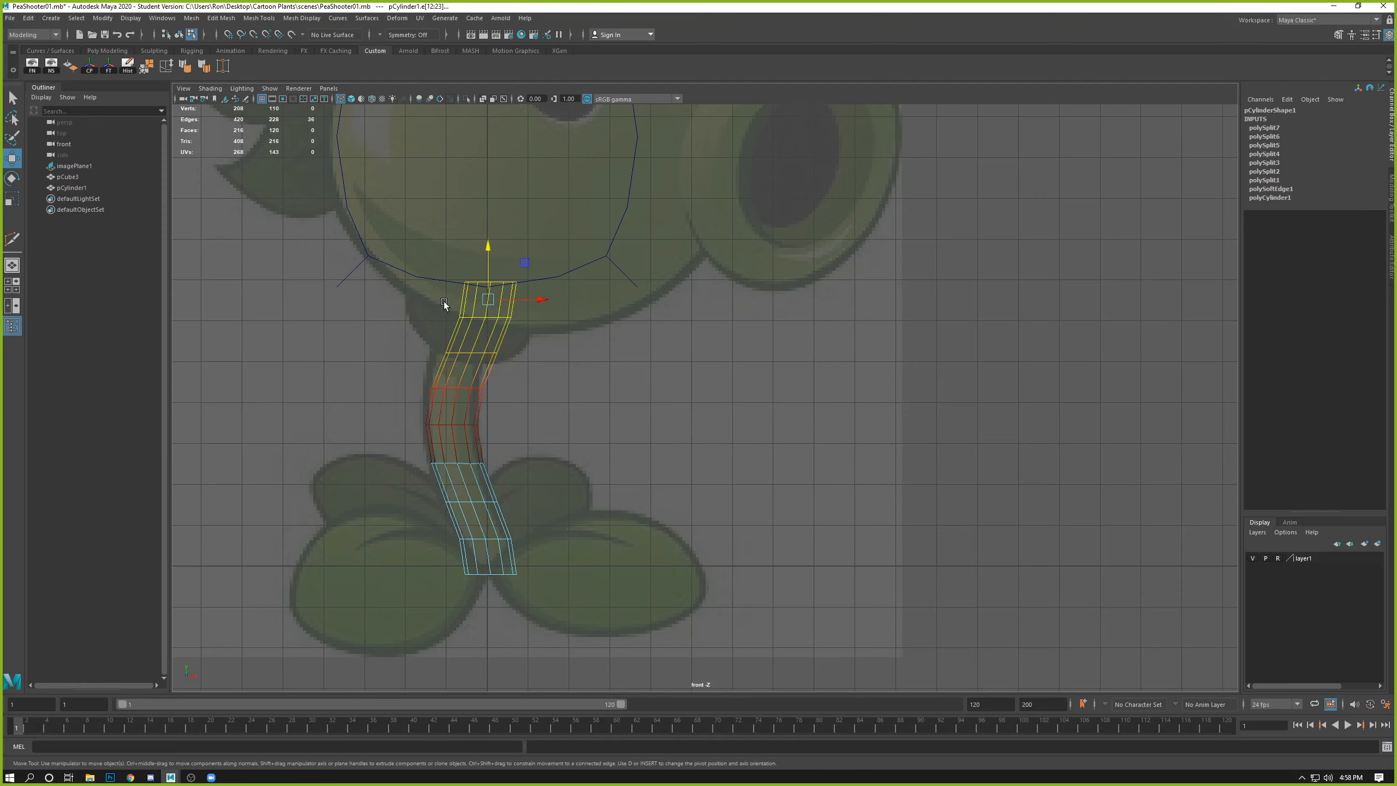
{"action": "key", "text": "e"}
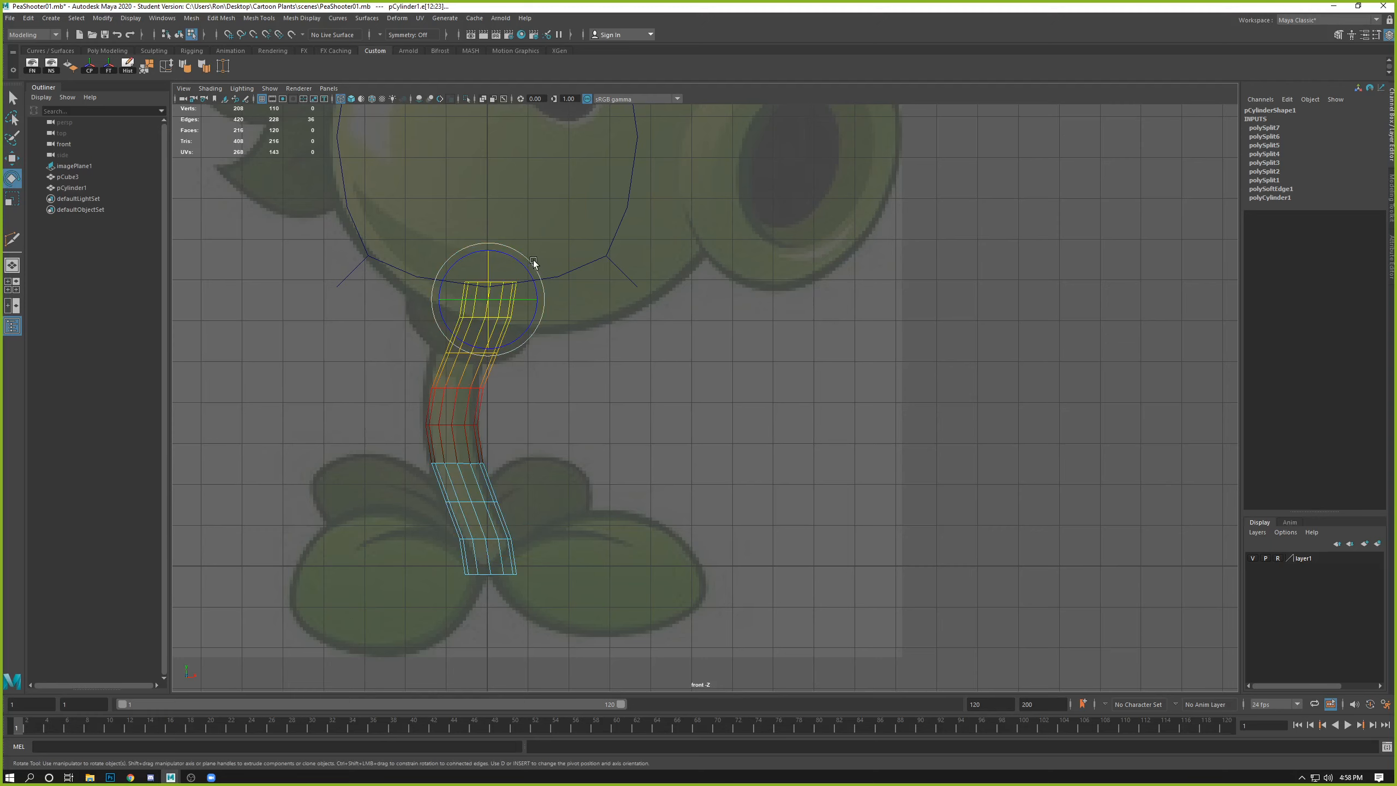
{"action": "left_click_drag", "start_coordinate": [525, 267], "coordinate": [548, 304]}
{"action": "key", "text": "b"}
{"action": "key", "text": "w"}
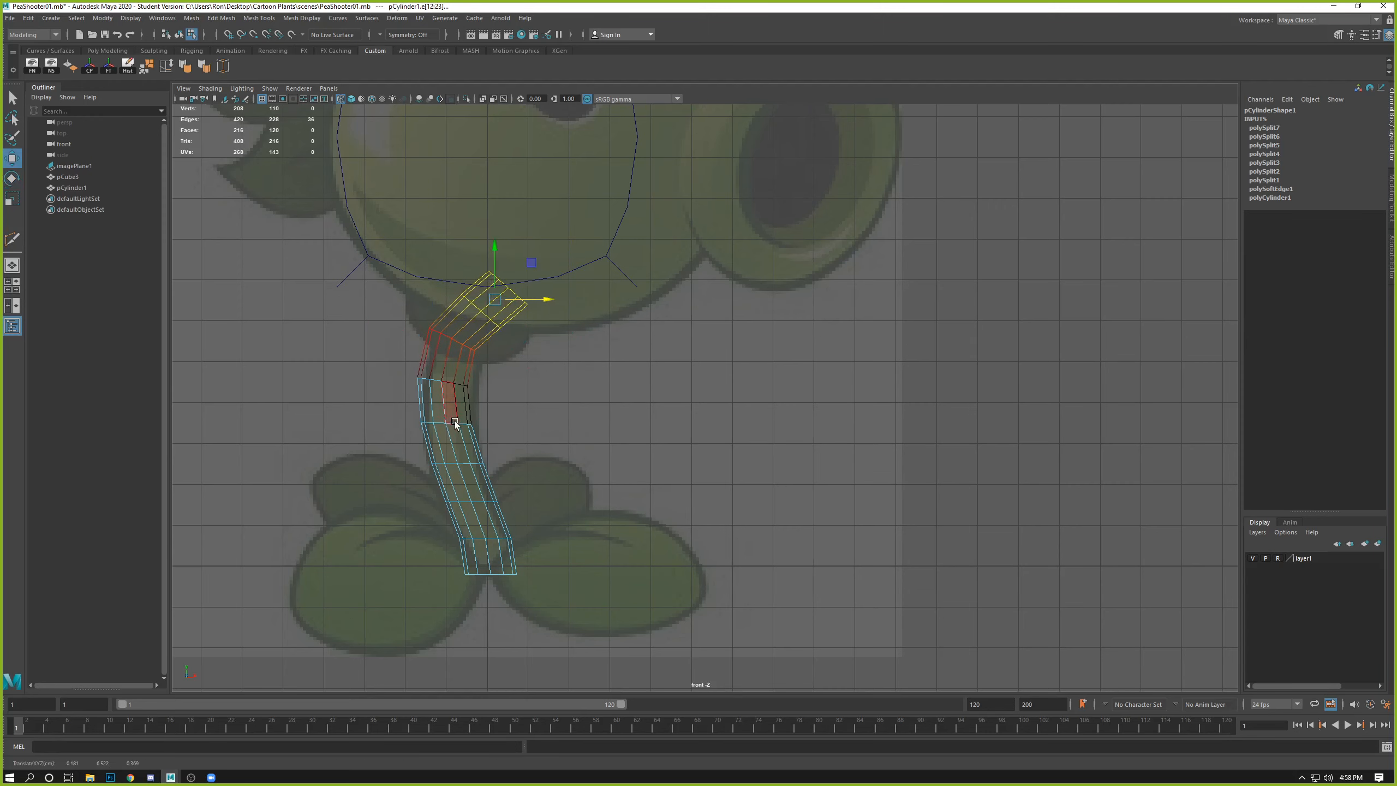
Step: Adjust the two edge loops around the stem's middle horizontally in edge mode to match the reference curve
{"action": "right_click_drag", "start_coordinate": [452, 427], "coordinate": [450, 378]}
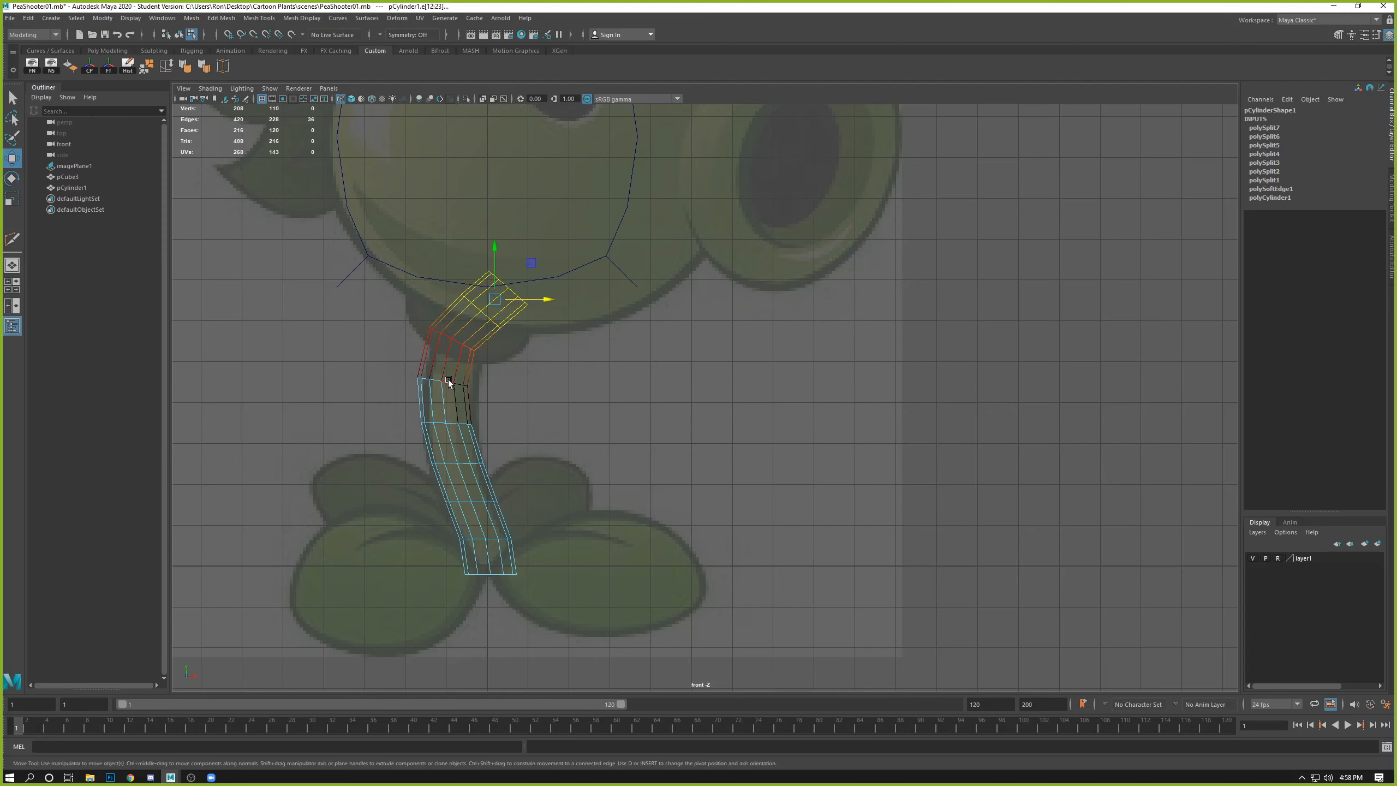
{"action": "double_click", "coordinate": [448, 380]}
{"action": "left_click_drag", "start_coordinate": [505, 388], "coordinate": [506, 384]}
{"action": "double_click", "coordinate": [456, 422]}
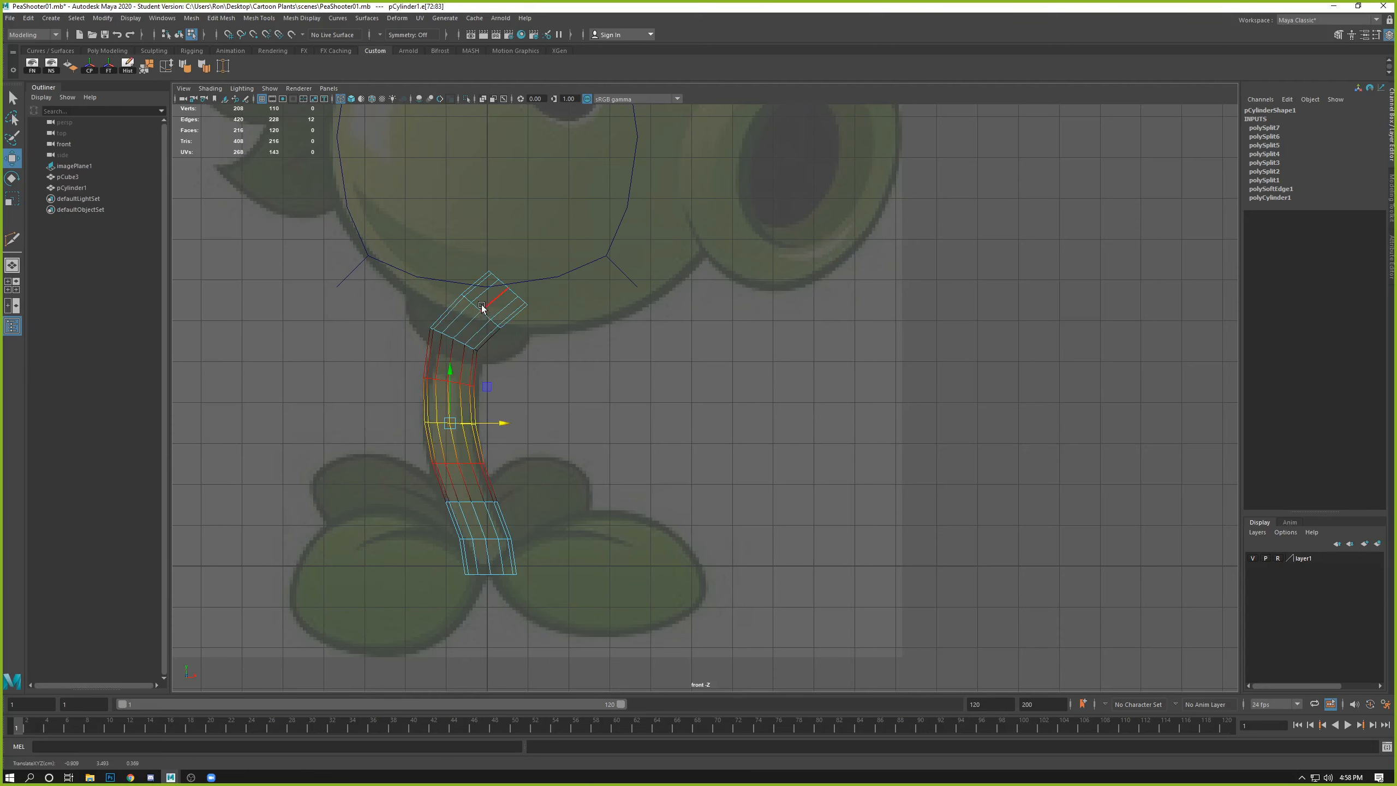
Step: Nudge the edge loop below the stem's top up and outward with a smaller falloff, and return to object mode with soft selection off
{"action": "double_click", "coordinate": [477, 310]}
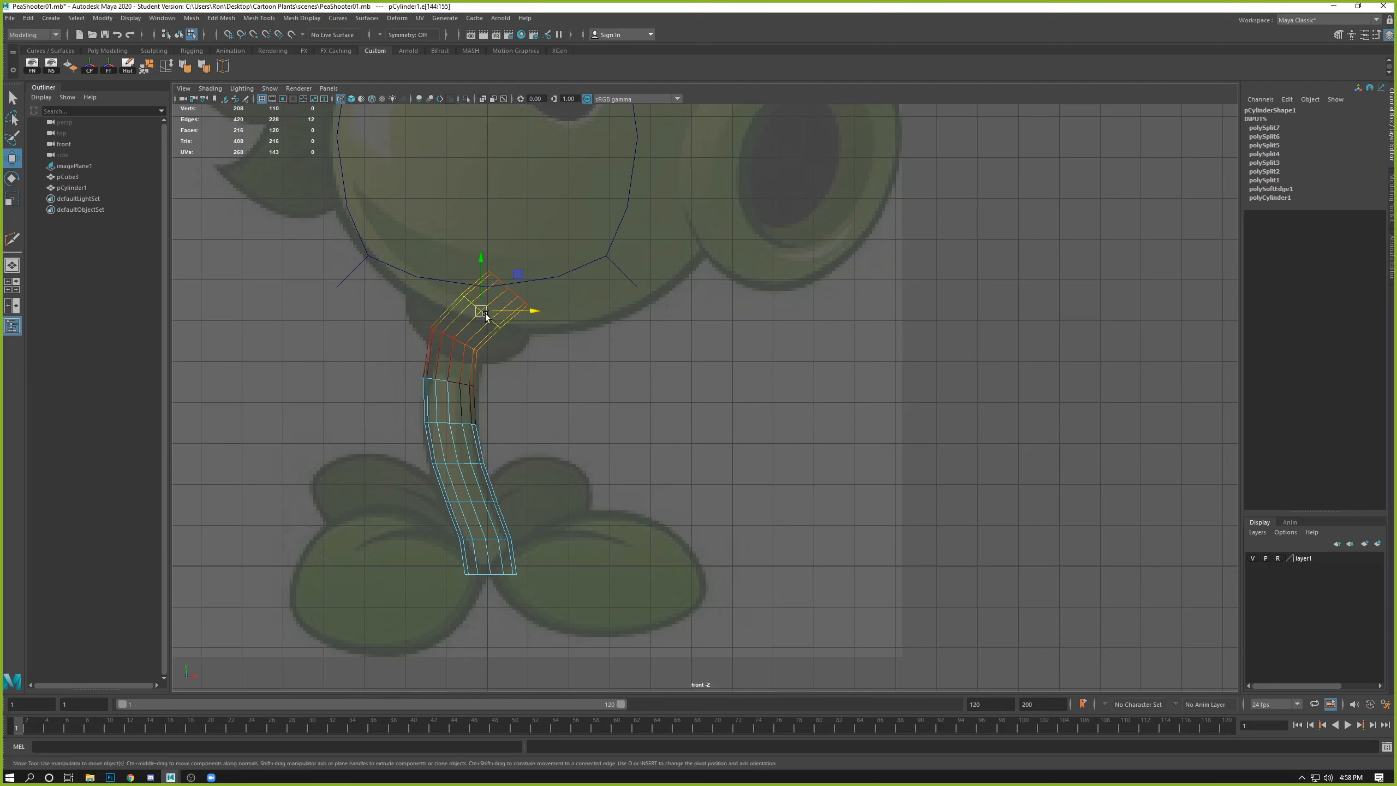
{"action": "key", "text": "b"}
{"action": "mouse_move", "coordinate": [484, 313]}
{"action": "left_mouse_down"}
{"action": "mouse_move", "coordinate": [441, 302]}
{"action": "mouse_move", "coordinate": [478, 309]}
{"action": "left_mouse_up"}
{"action": "key", "text": "b"}
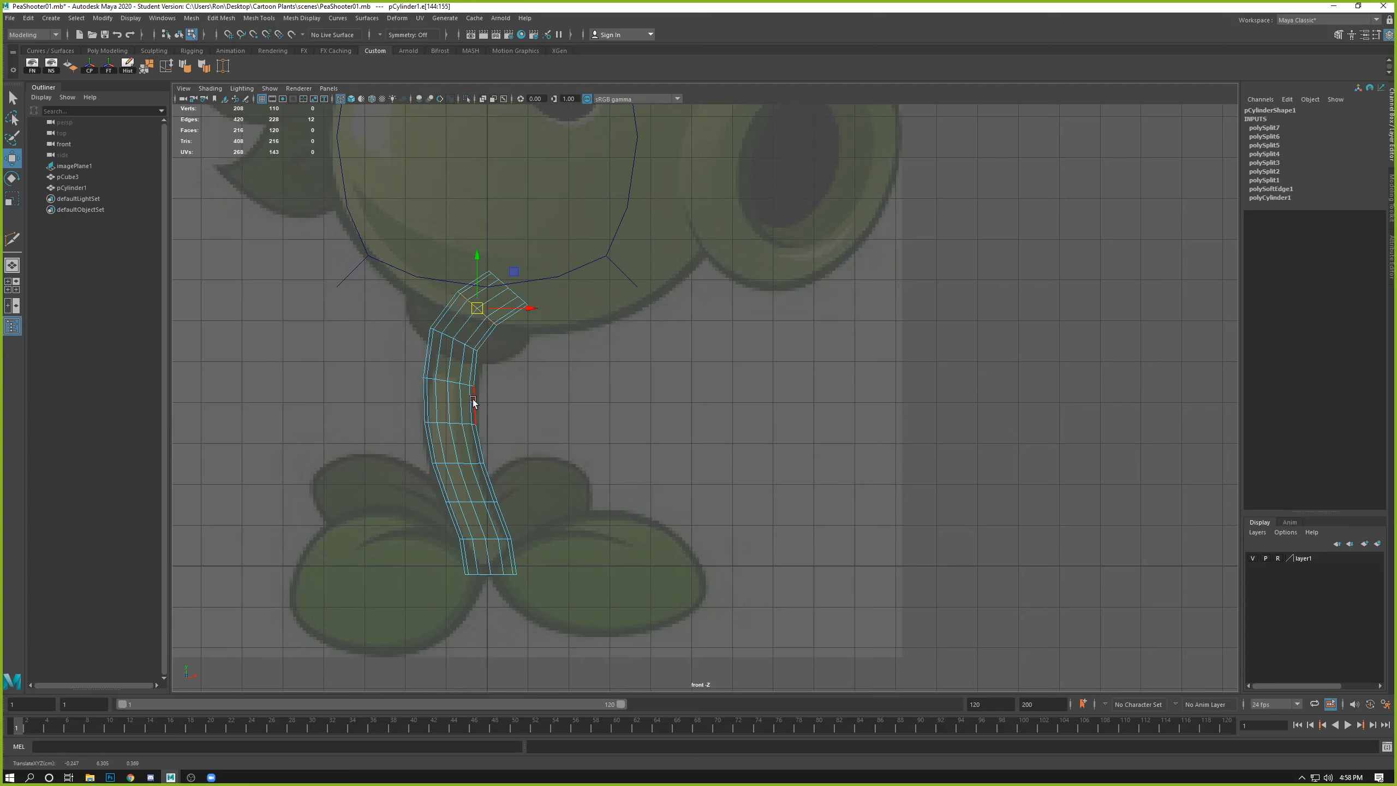
{"action": "right_click_drag", "start_coordinate": [461, 325], "coordinate": [461, 351]}
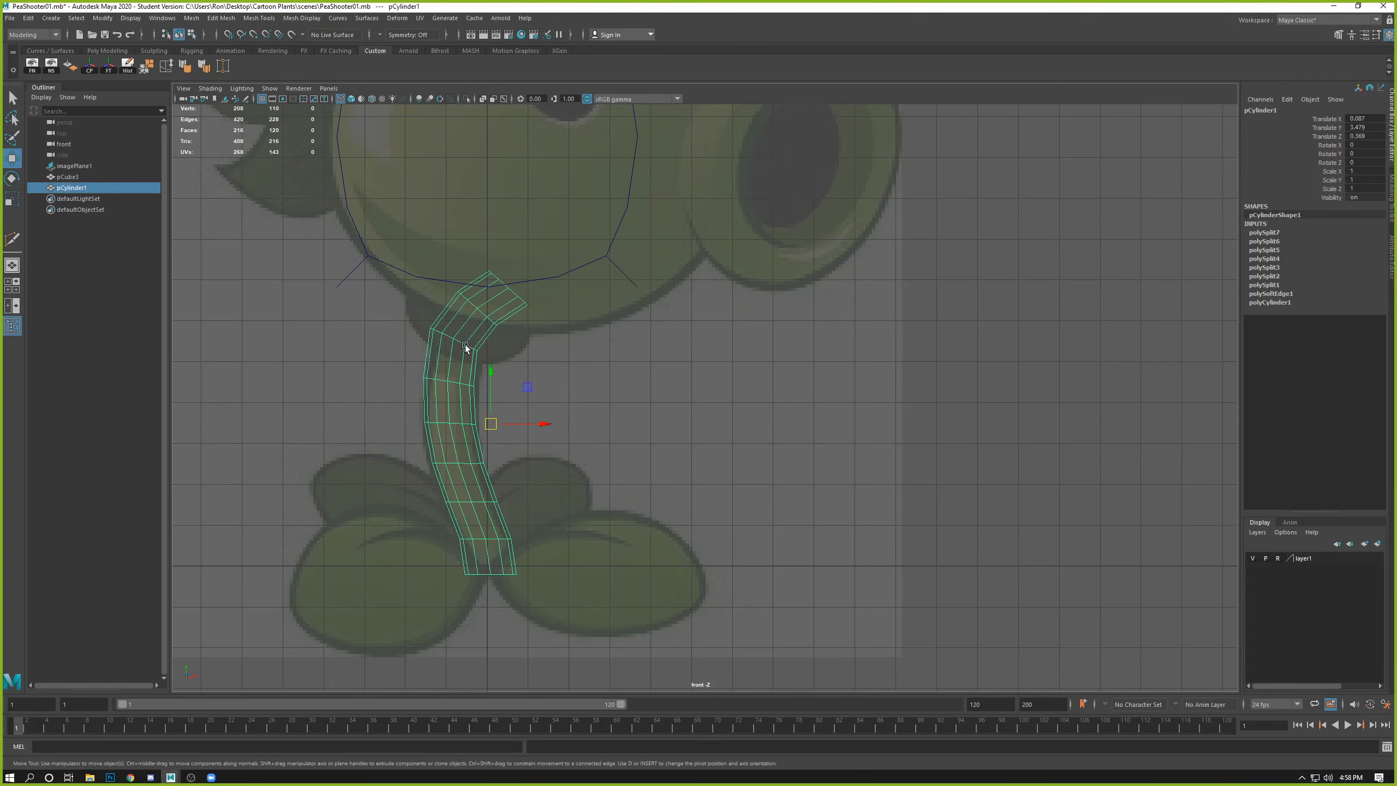
Step: Inspect the bent stem and its connection to the head from several angles in the perspective view
{"action": "key", "text": "space"}
{"action": "key", "text": "space"}
{"action": "left_click_drag", "start_coordinate": [910, 243], "coordinate": [786, 276], "text": "alt"}
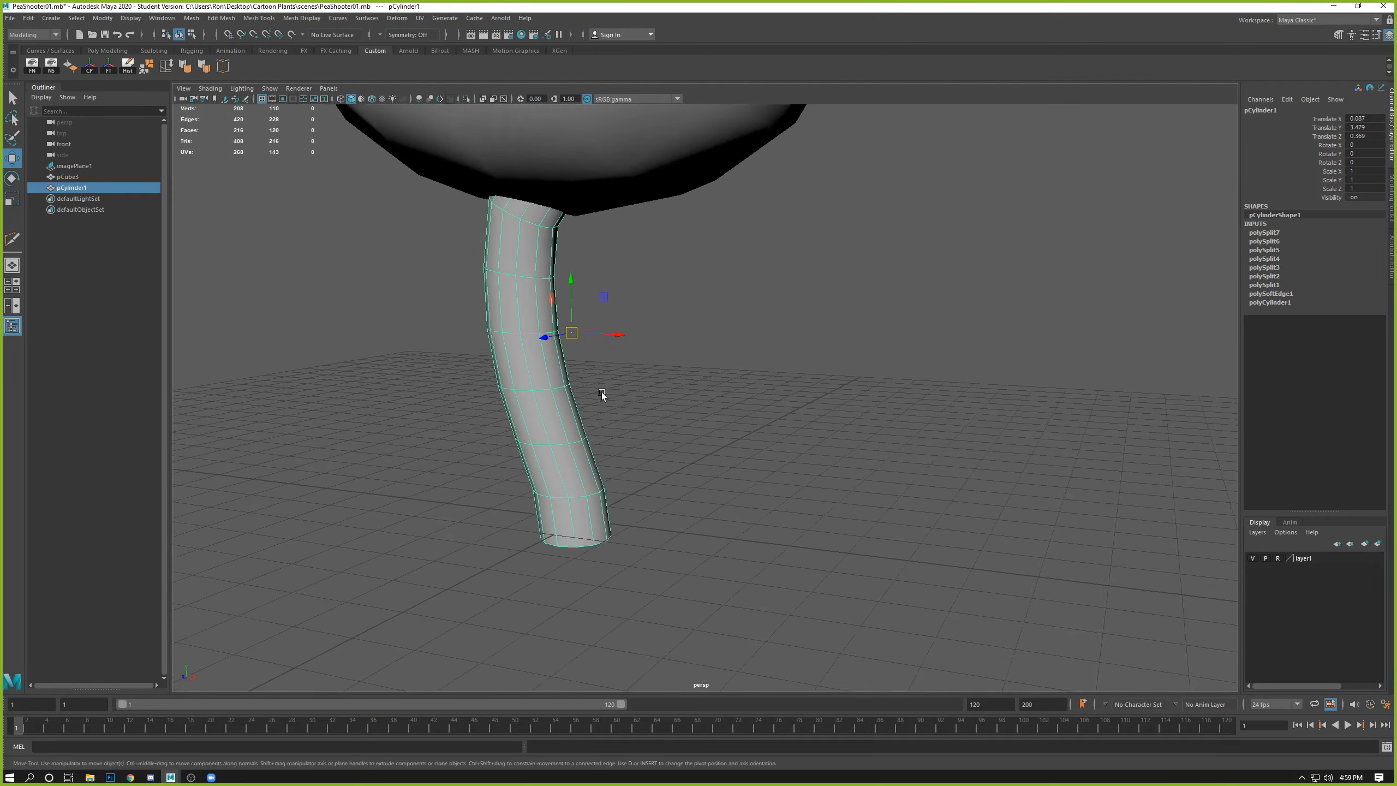
{"action": "middle_click_drag", "start_coordinate": [601, 392], "coordinate": [683, 383], "text": "alt"}
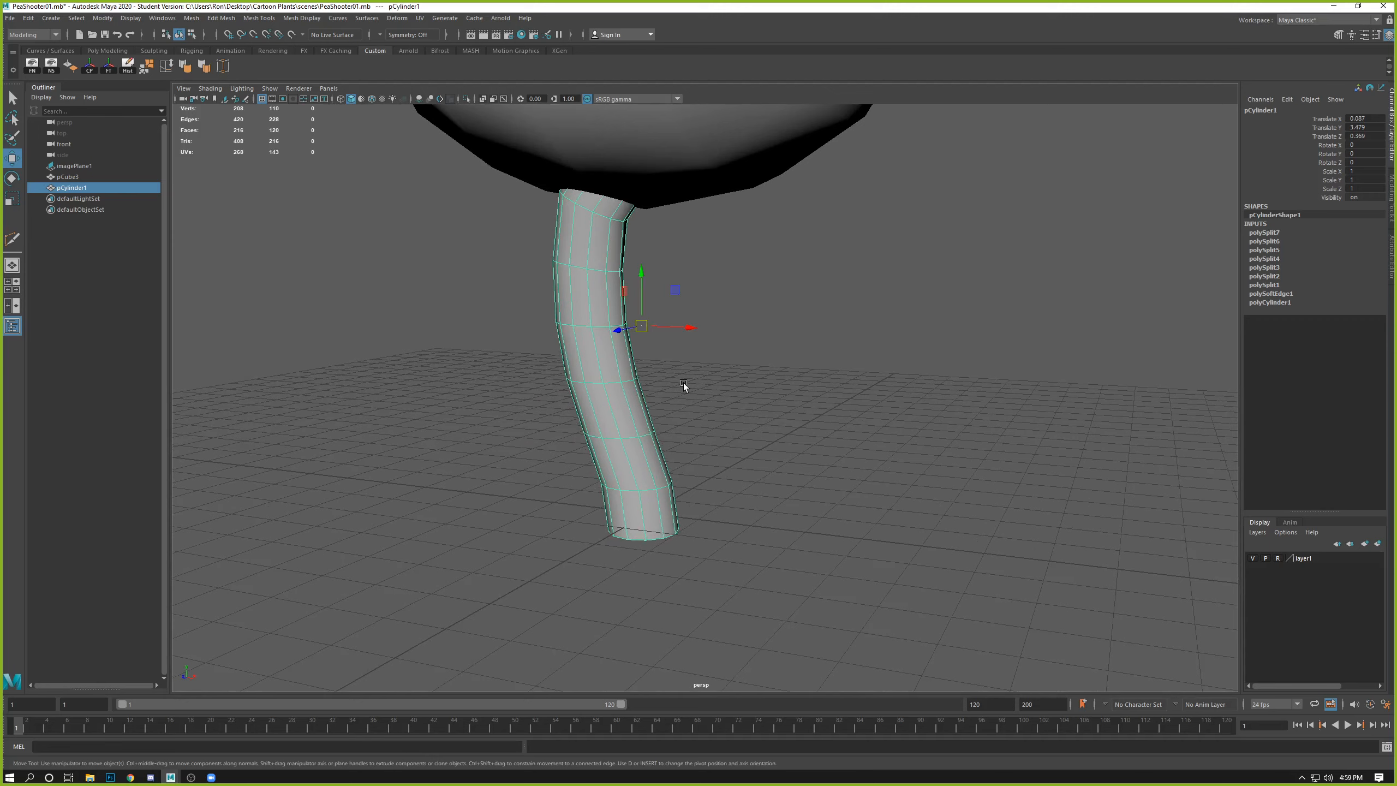
{"action": "right_click_drag", "start_coordinate": [683, 382], "coordinate": [632, 418]}
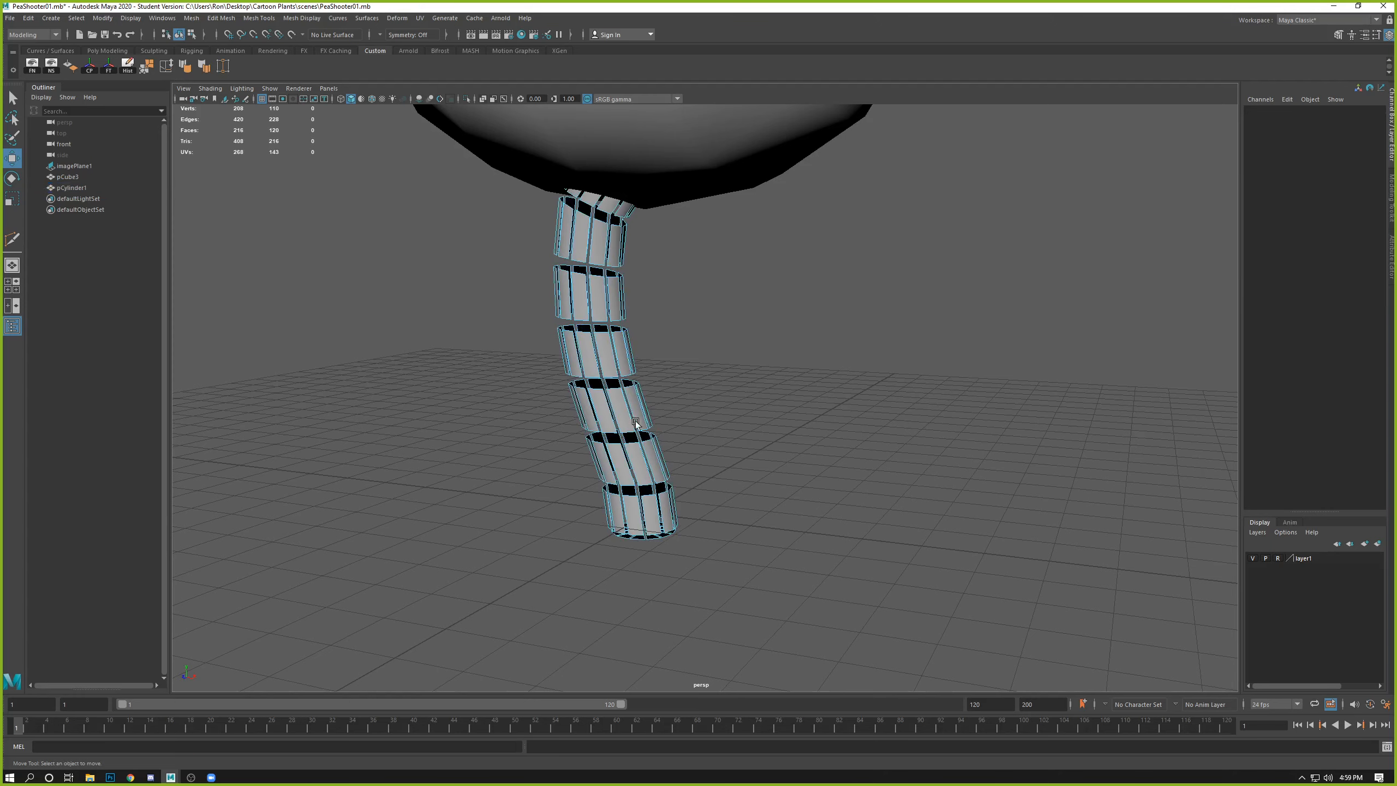
{"action": "right_click_drag", "start_coordinate": [607, 338], "coordinate": [635, 322]}
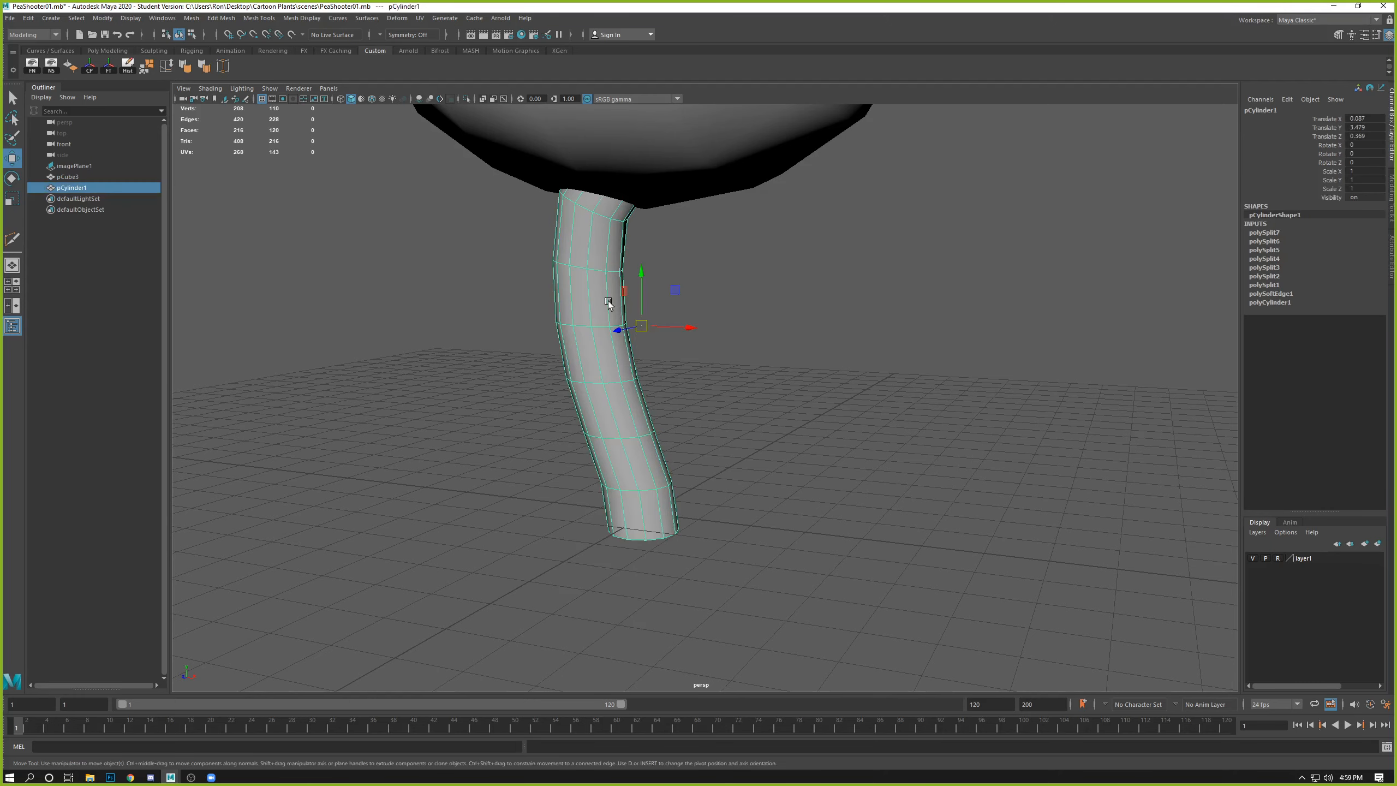
{"action": "left_click_drag", "start_coordinate": [617, 294], "coordinate": [707, 249], "text": "alt"}
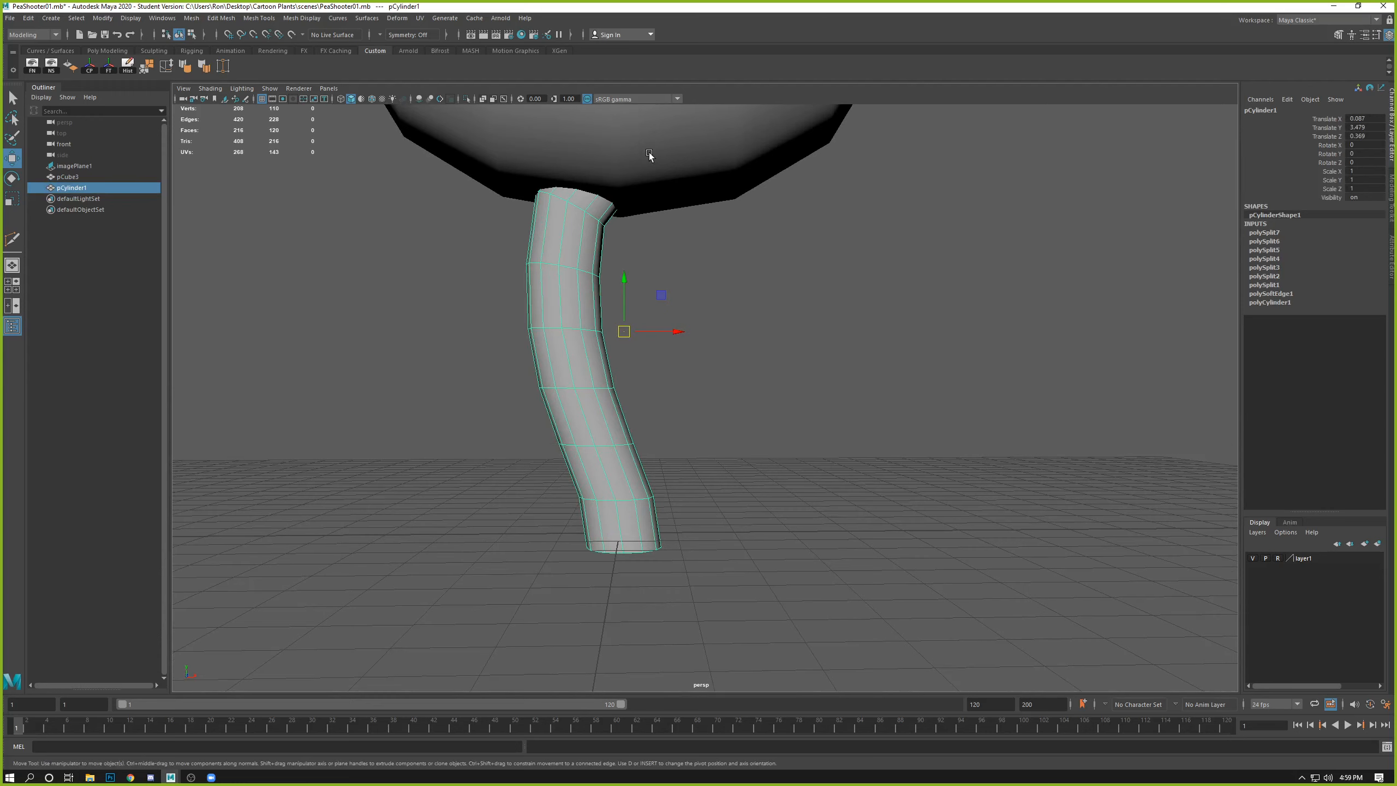
{"action": "middle_click_drag", "start_coordinate": [652, 219], "coordinate": [652, 312], "text": "alt"}
Step: Try scaling the whole stem down uniformly to about 0.224, and undo the scaling
{"action": "key", "text": "e"}
{"action": "key", "text": "r"}
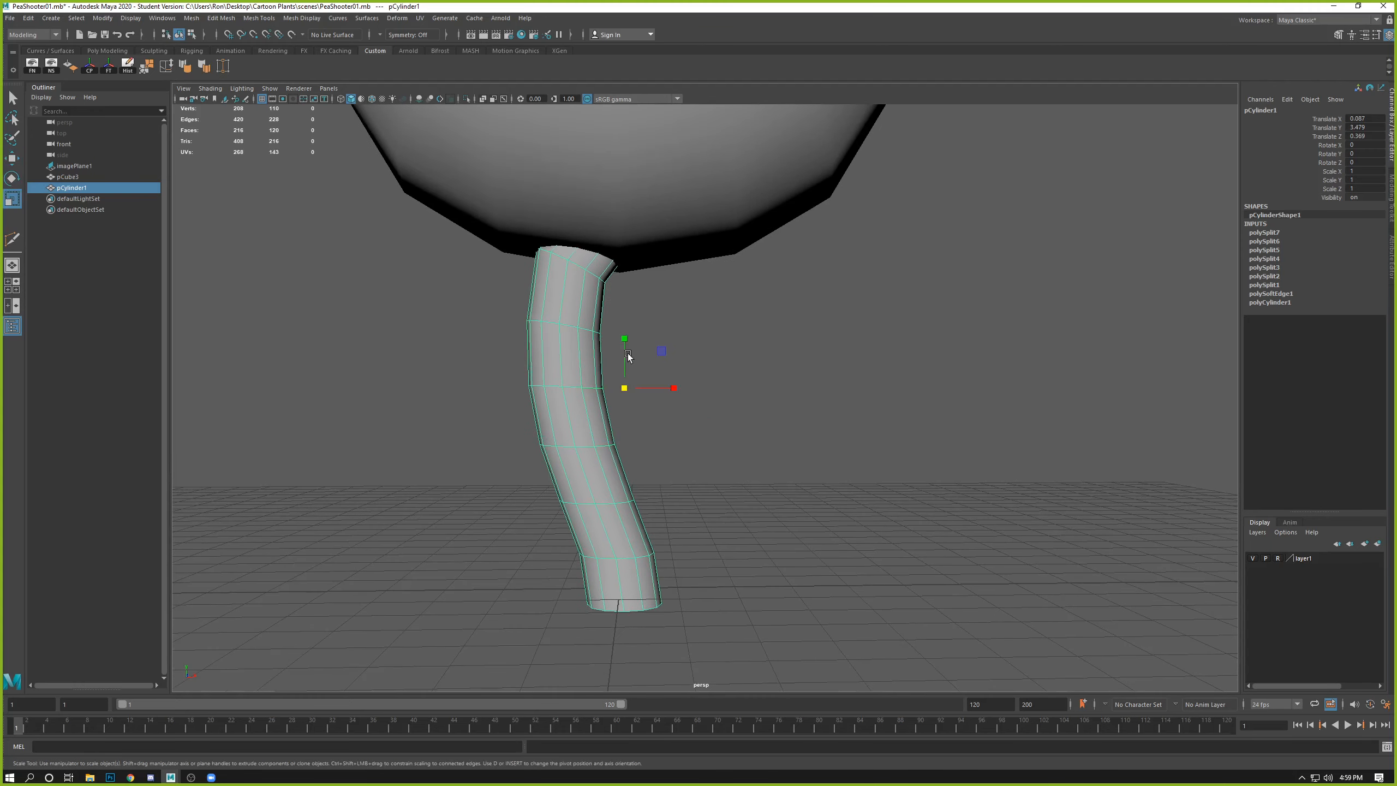
{"action": "left_click_drag", "start_coordinate": [642, 366], "coordinate": [607, 373], "text": "alt"}
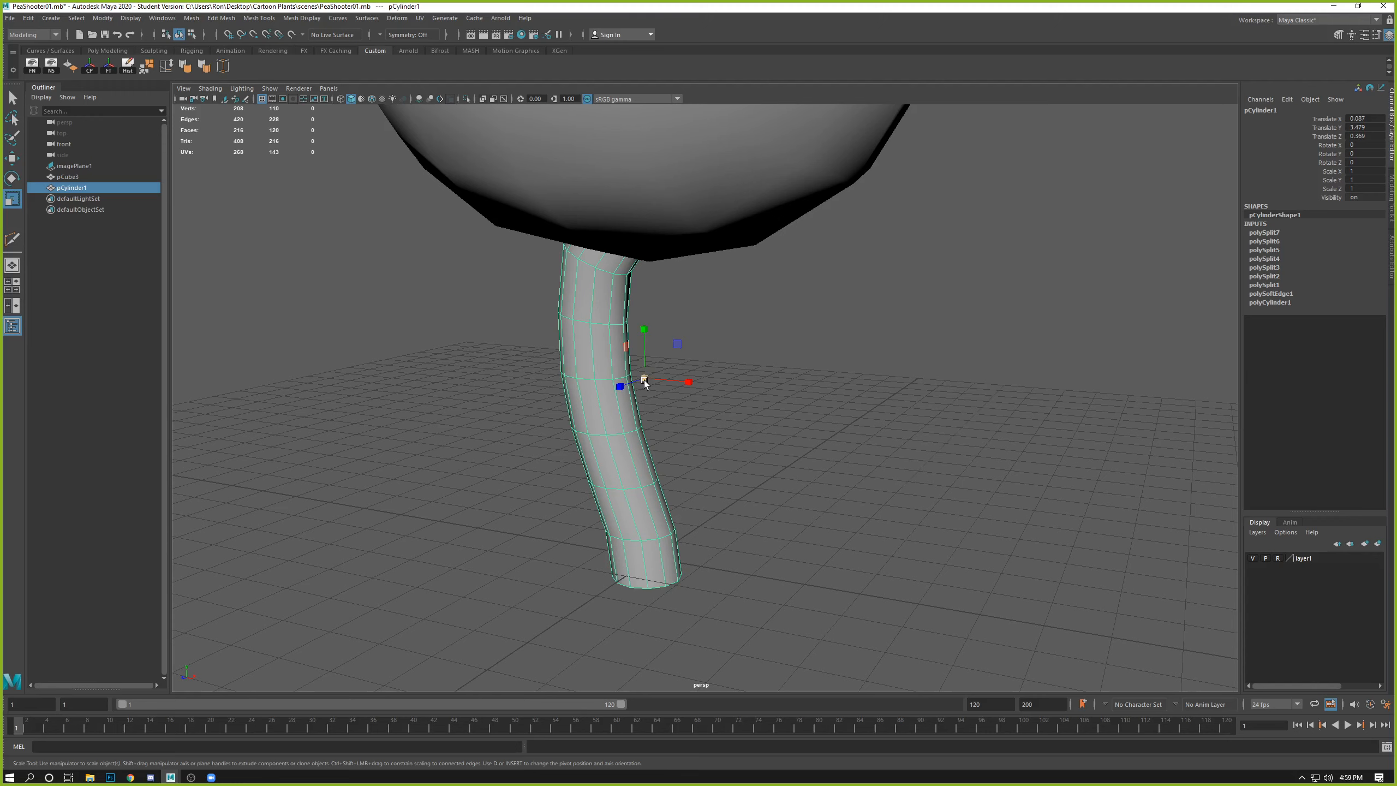
{"action": "left_click_drag", "start_coordinate": [644, 381], "coordinate": [465, 336]}
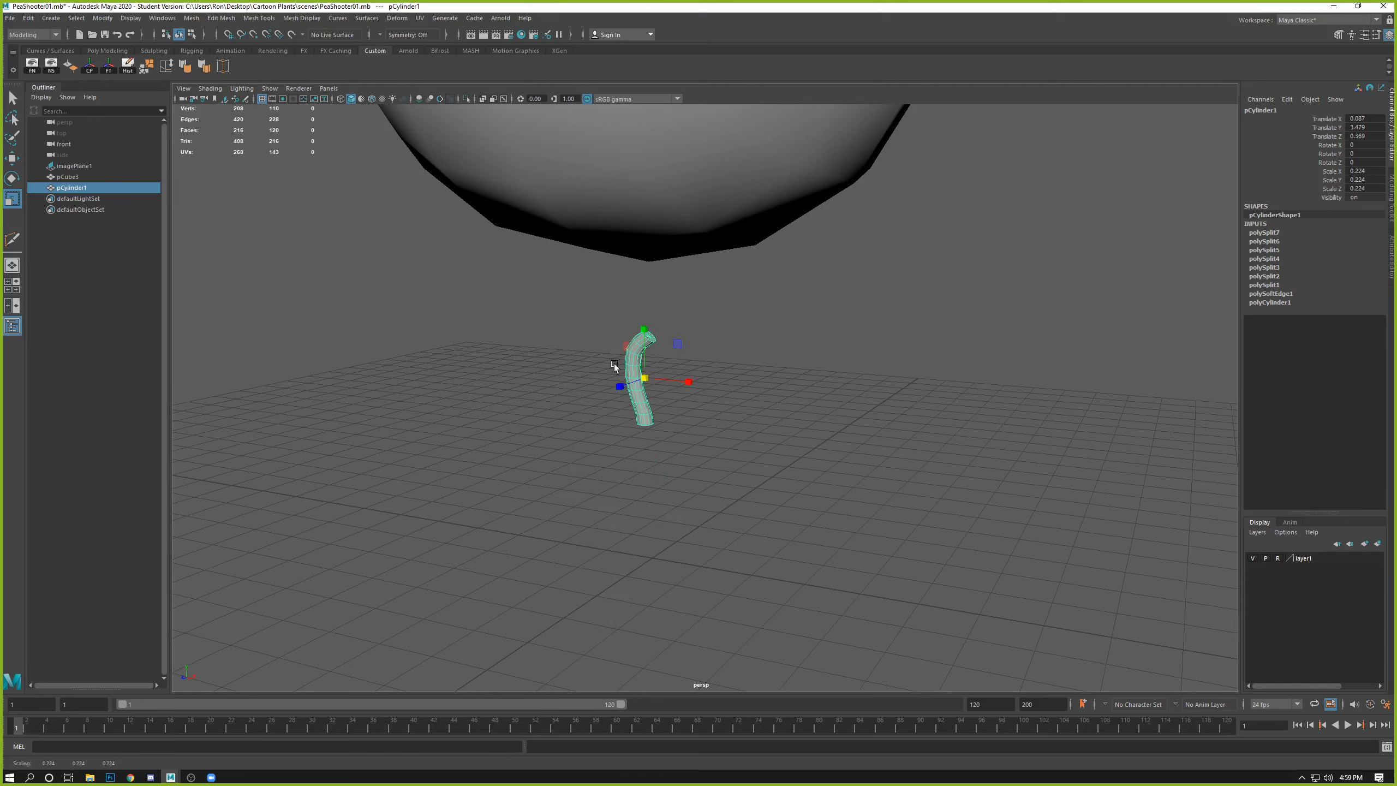
{"action": "key", "text": "ctrl+z"}
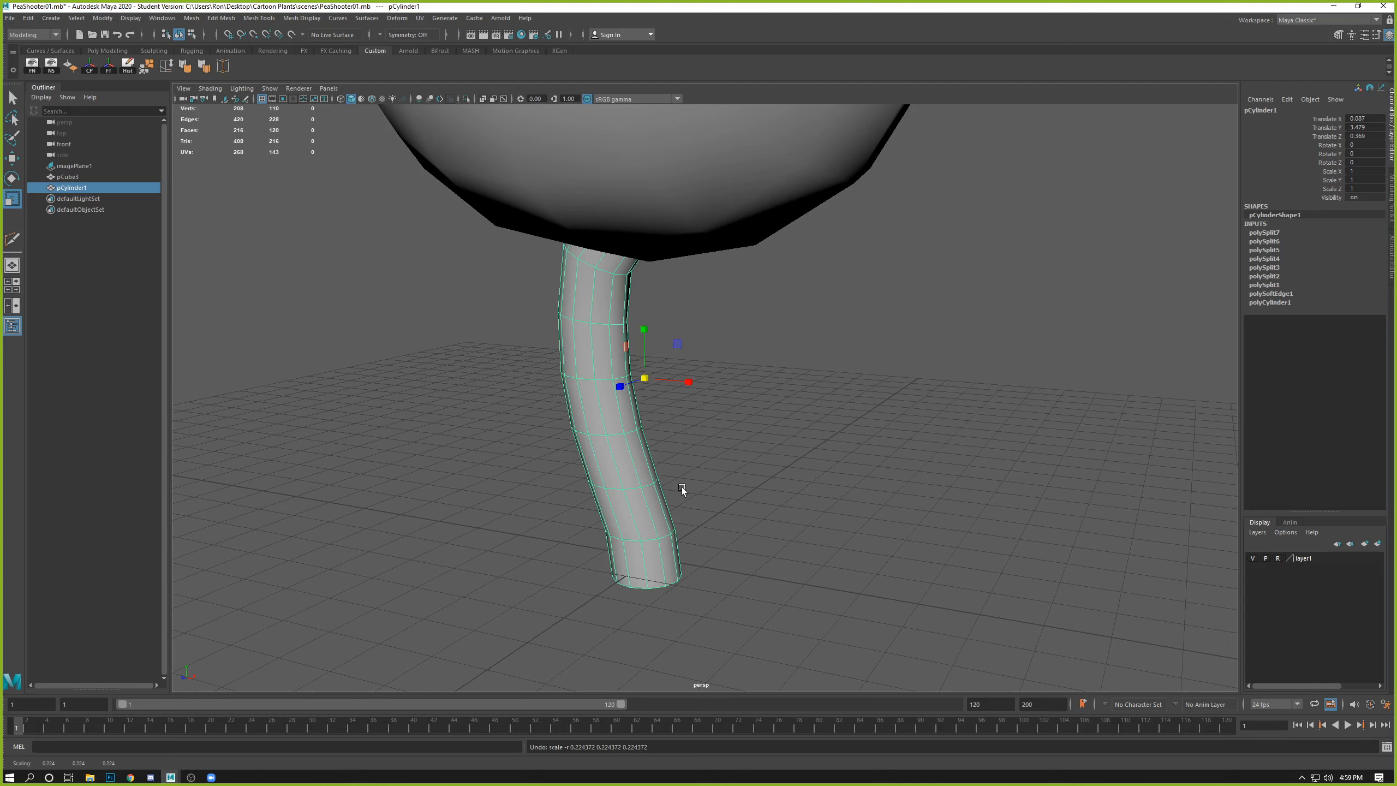
Step: Examine the stem's underside and bend from below, against the front reference, and from the side in perspective
{"action": "left_click_drag", "start_coordinate": [681, 487], "coordinate": [690, 397], "text": "alt"}
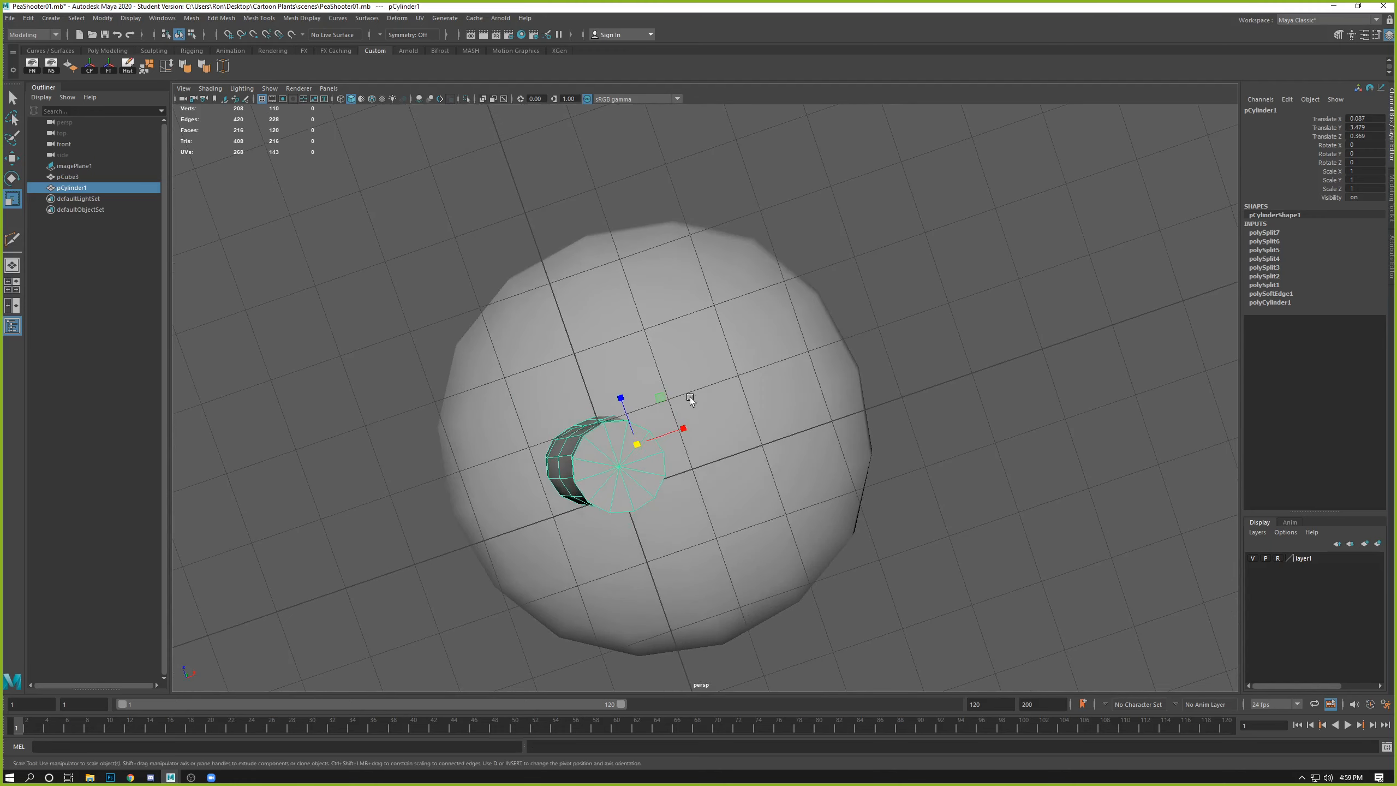
{"action": "key", "text": "space"}
{"action": "key", "text": "space"}
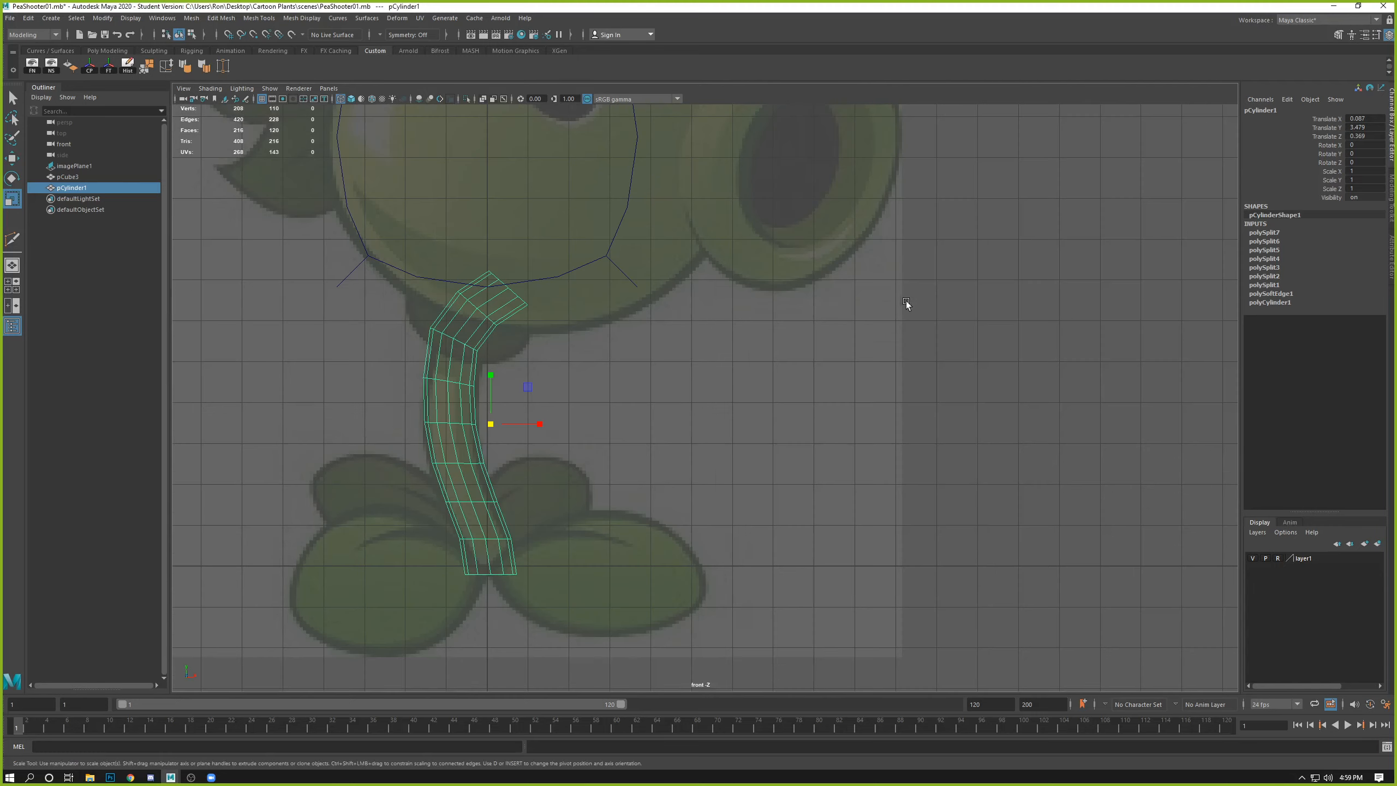
{"action": "key", "text": "space"}
{"action": "key", "text": "space"}
{"action": "left_click_drag", "start_coordinate": [770, 388], "coordinate": [737, 454], "text": "alt"}
{"action": "middle_click_drag", "start_coordinate": [737, 454], "coordinate": [770, 341], "text": "alt"}
{"action": "right_click_drag", "start_coordinate": [693, 386], "coordinate": [711, 451], "text": "alt"}
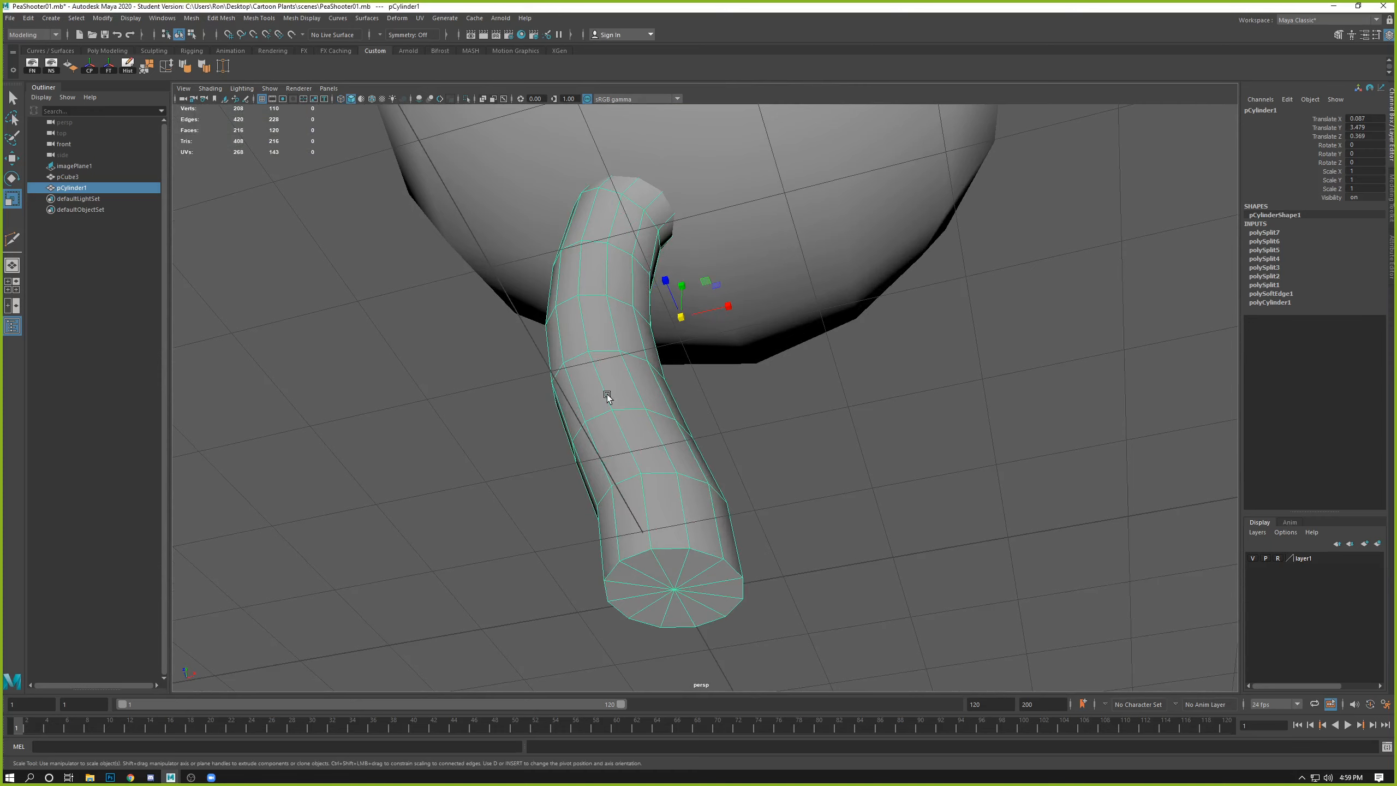
{"action": "left_click_drag", "start_coordinate": [629, 368], "coordinate": [490, 384], "text": "alt"}
{"action": "key", "text": "w"}
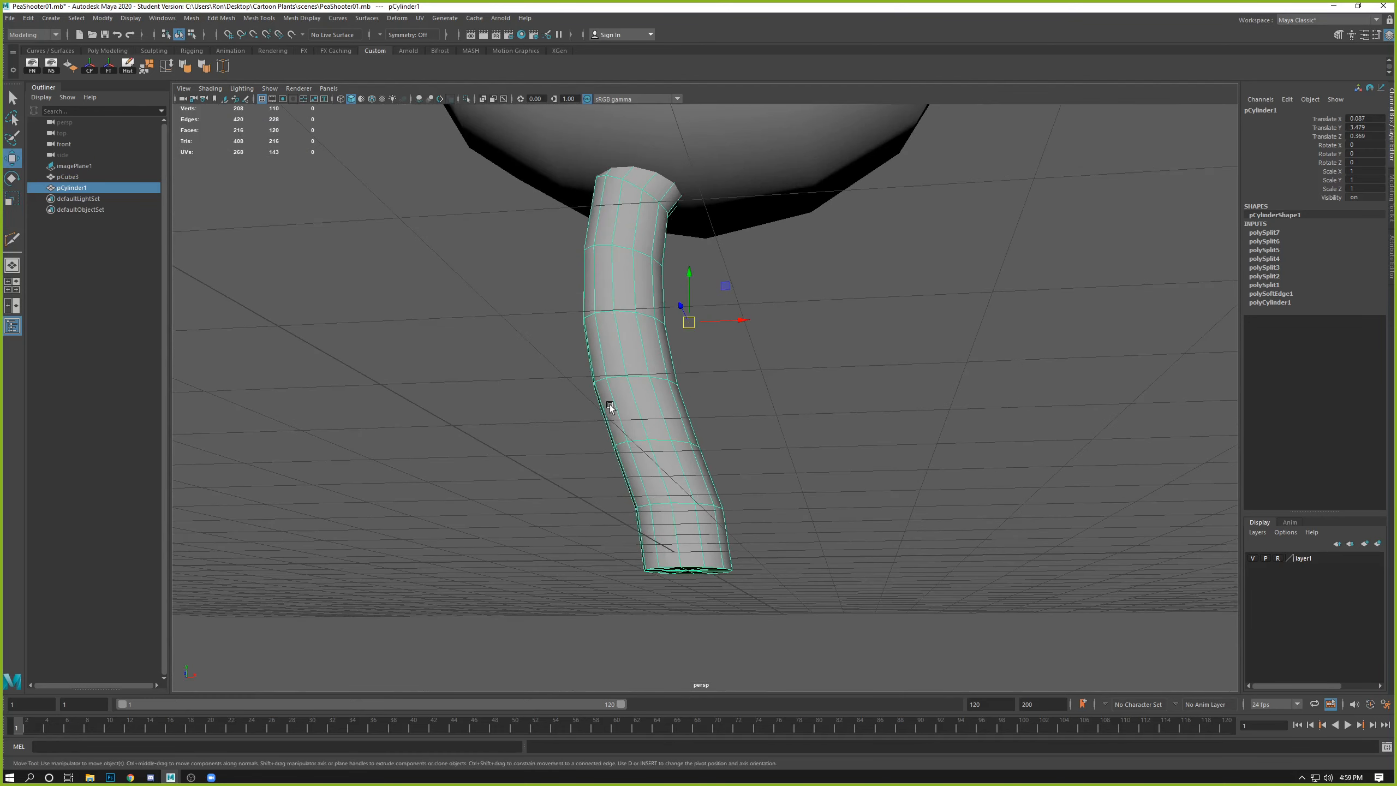
Step: Try moving the whole stem sideways along the X axis, and undo the move
{"action": "left_click_drag", "start_coordinate": [609, 407], "coordinate": [630, 368], "text": "alt"}
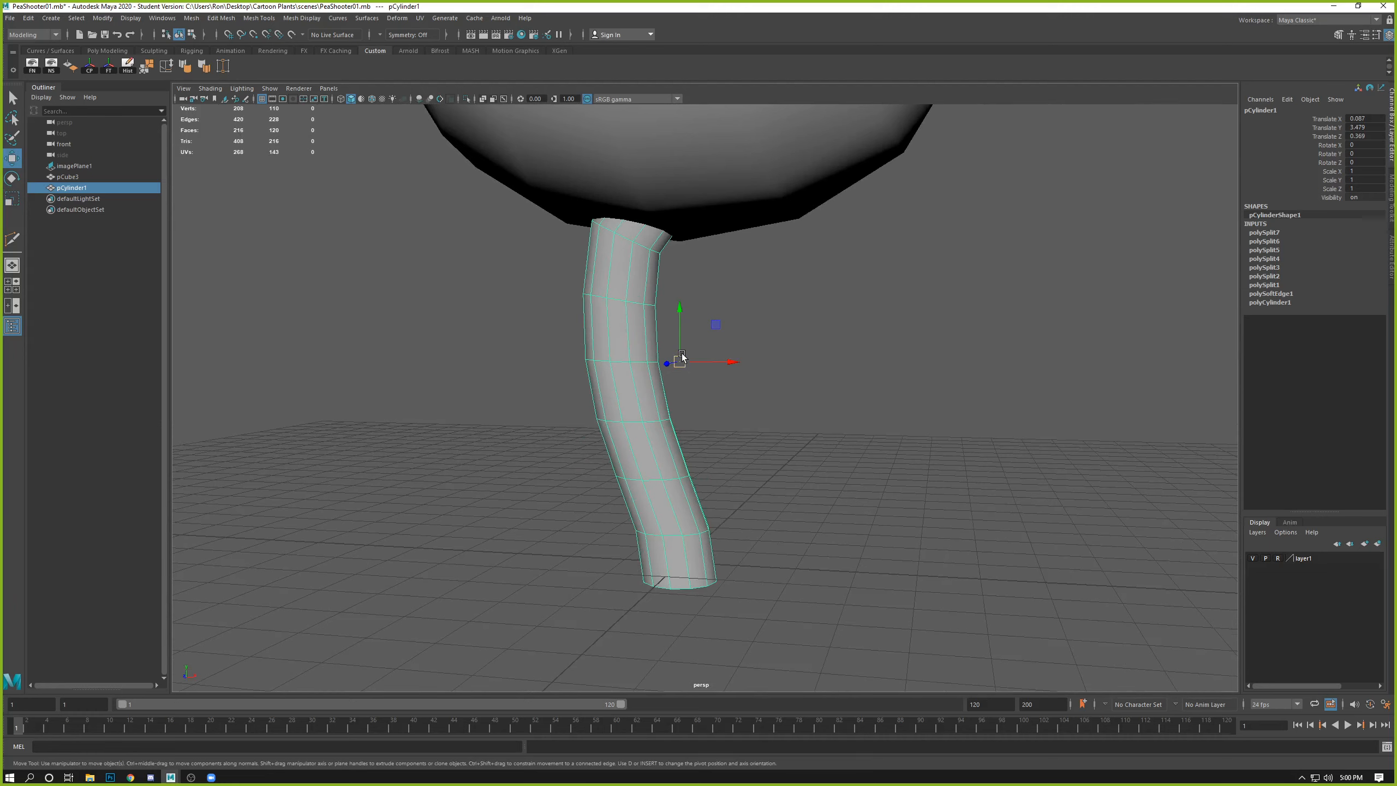
{"action": "left_click_drag", "start_coordinate": [715, 370], "coordinate": [761, 369]}
{"action": "key", "text": "ctrl+z"}
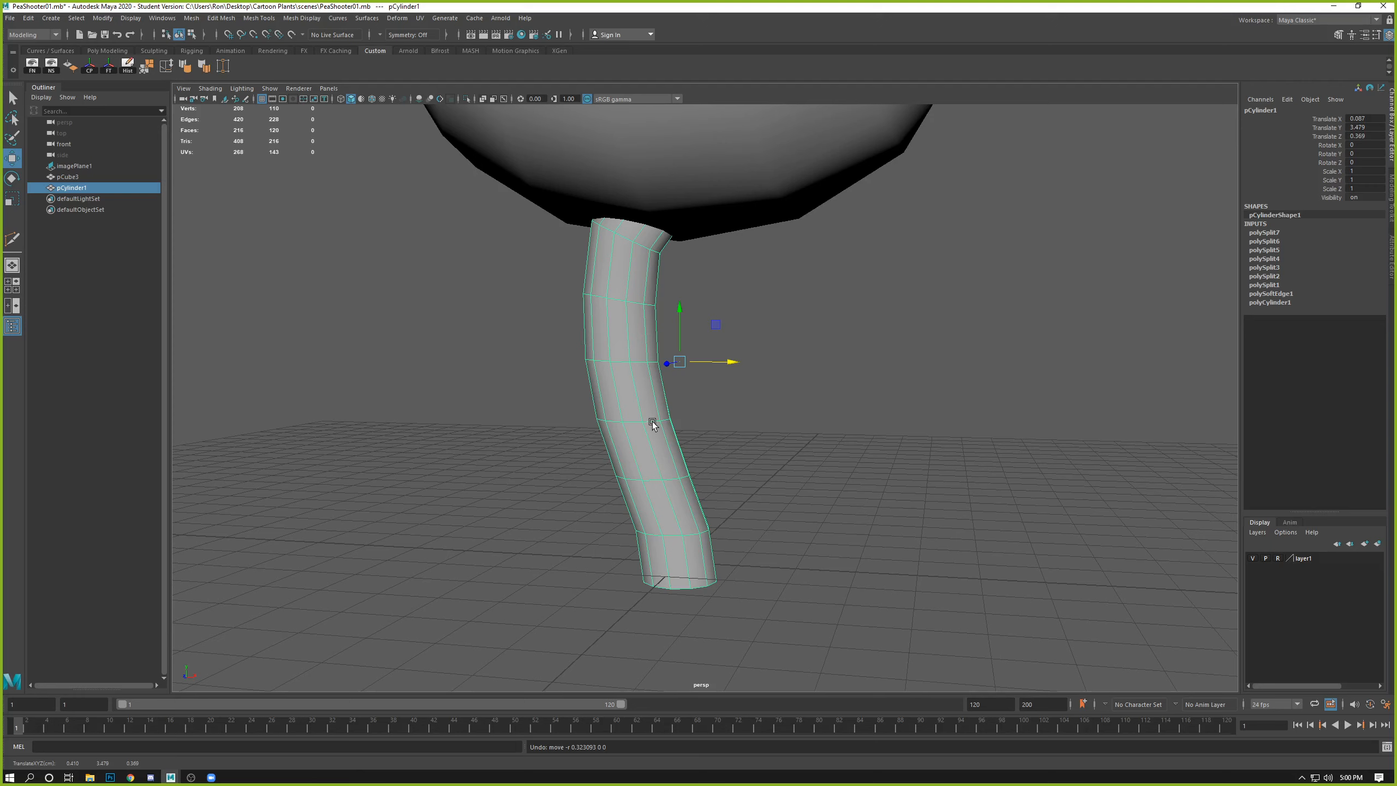
Step: Select all vertices of the stem, including those inside the head, using wireframe display, and return to shaded display
{"action": "right_click_drag", "start_coordinate": [652, 421], "coordinate": [609, 425]}
{"action": "key", "text": "F9"}
{"action": "left_click_drag", "start_coordinate": [804, 616], "coordinate": [462, 154]}
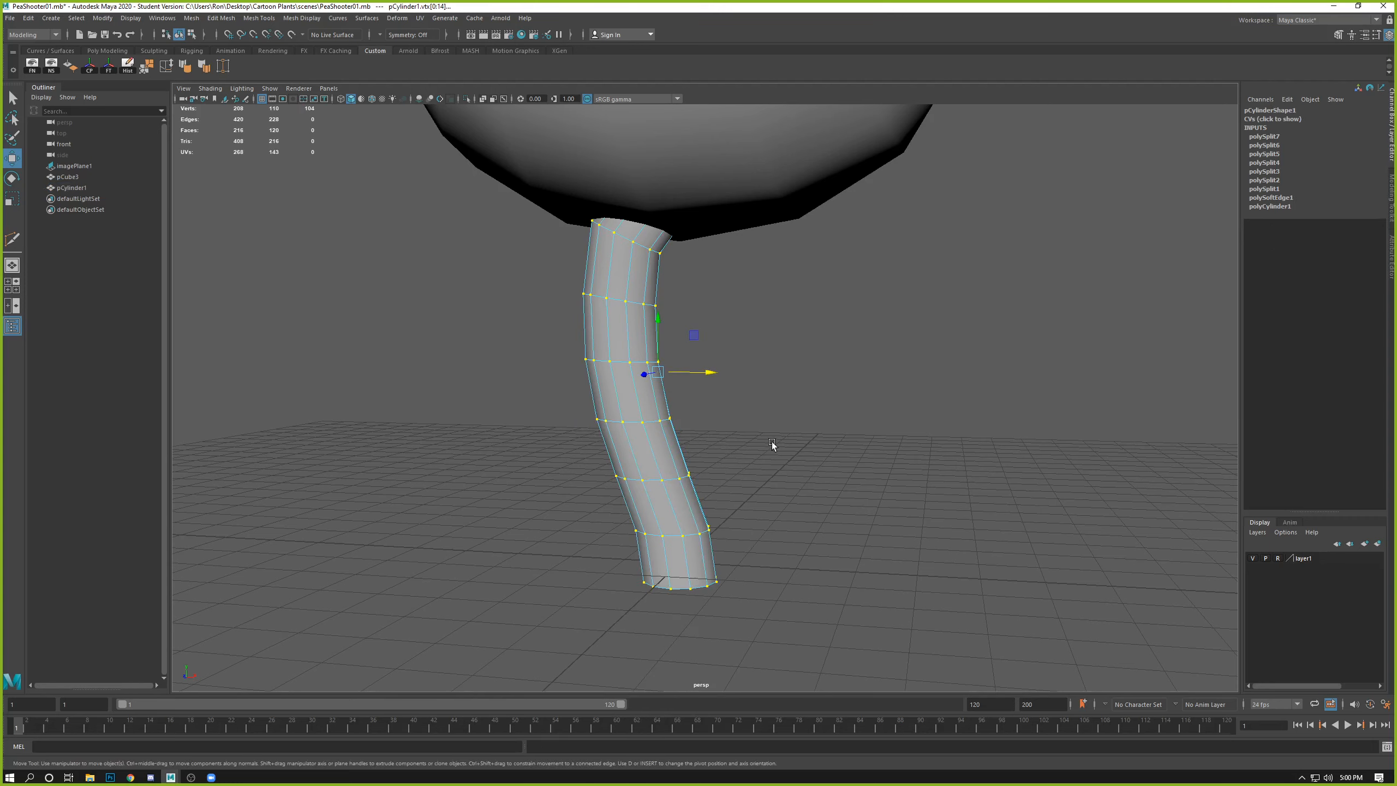
{"action": "left_click_drag", "start_coordinate": [811, 639], "coordinate": [450, 106]}
{"action": "key", "text": "4"}
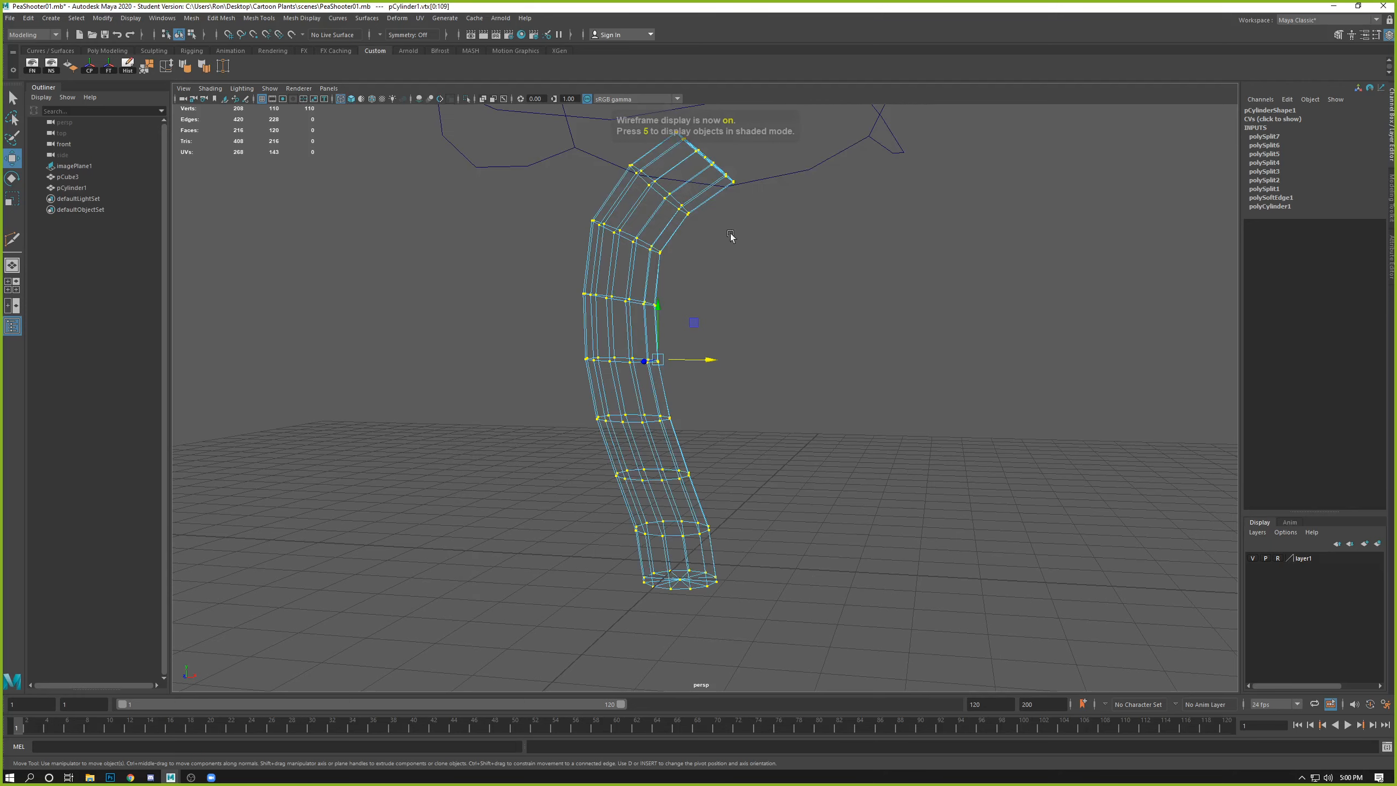
{"action": "left_click_drag", "start_coordinate": [788, 297], "coordinate": [801, 293], "text": "alt"}
{"action": "left_click_drag", "start_coordinate": [817, 142], "coordinate": [545, 634]}
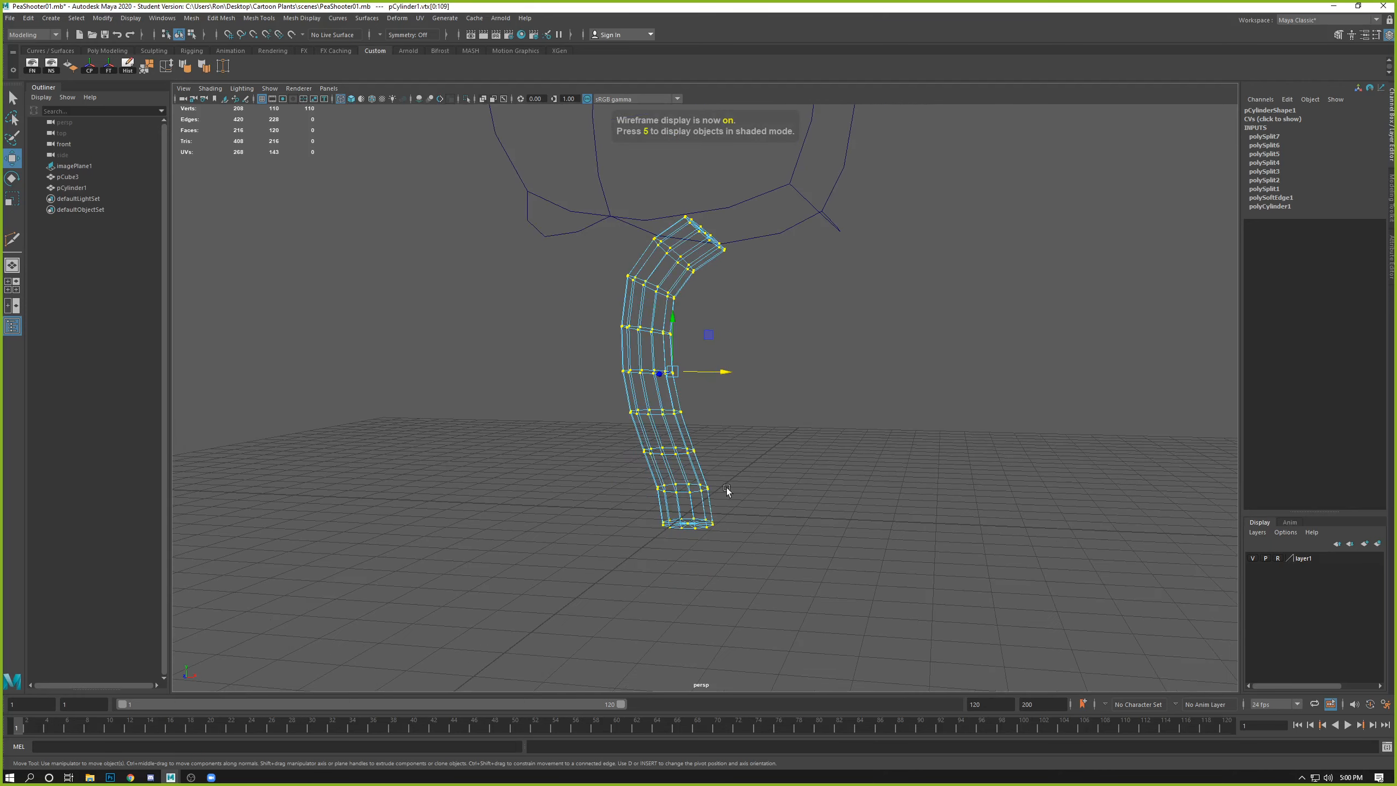
{"action": "key", "text": "5"}
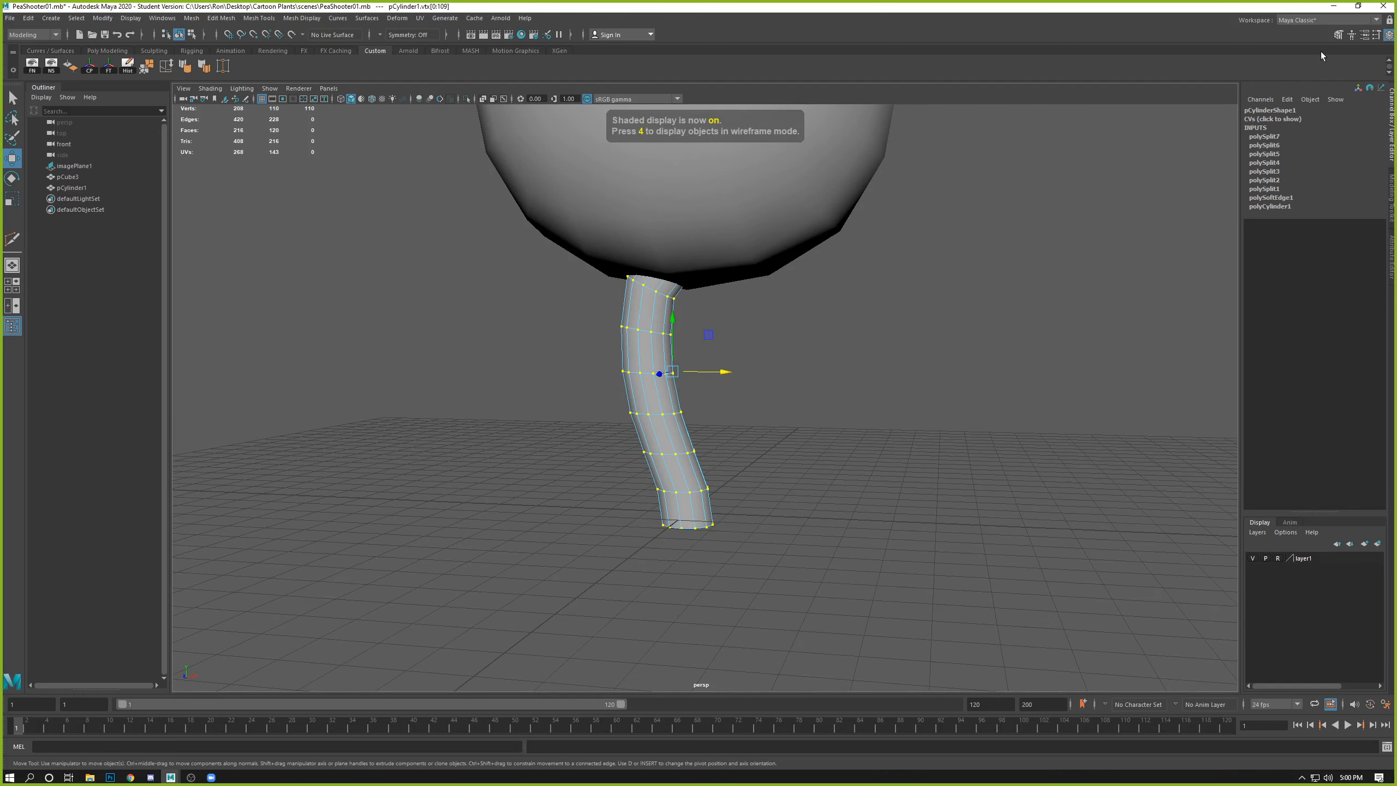
Step: Set the Move tool's axis orientation to Normal and try moving the selected stem vertices along their normals
{"action": "left_click", "coordinate": [1378, 36]}
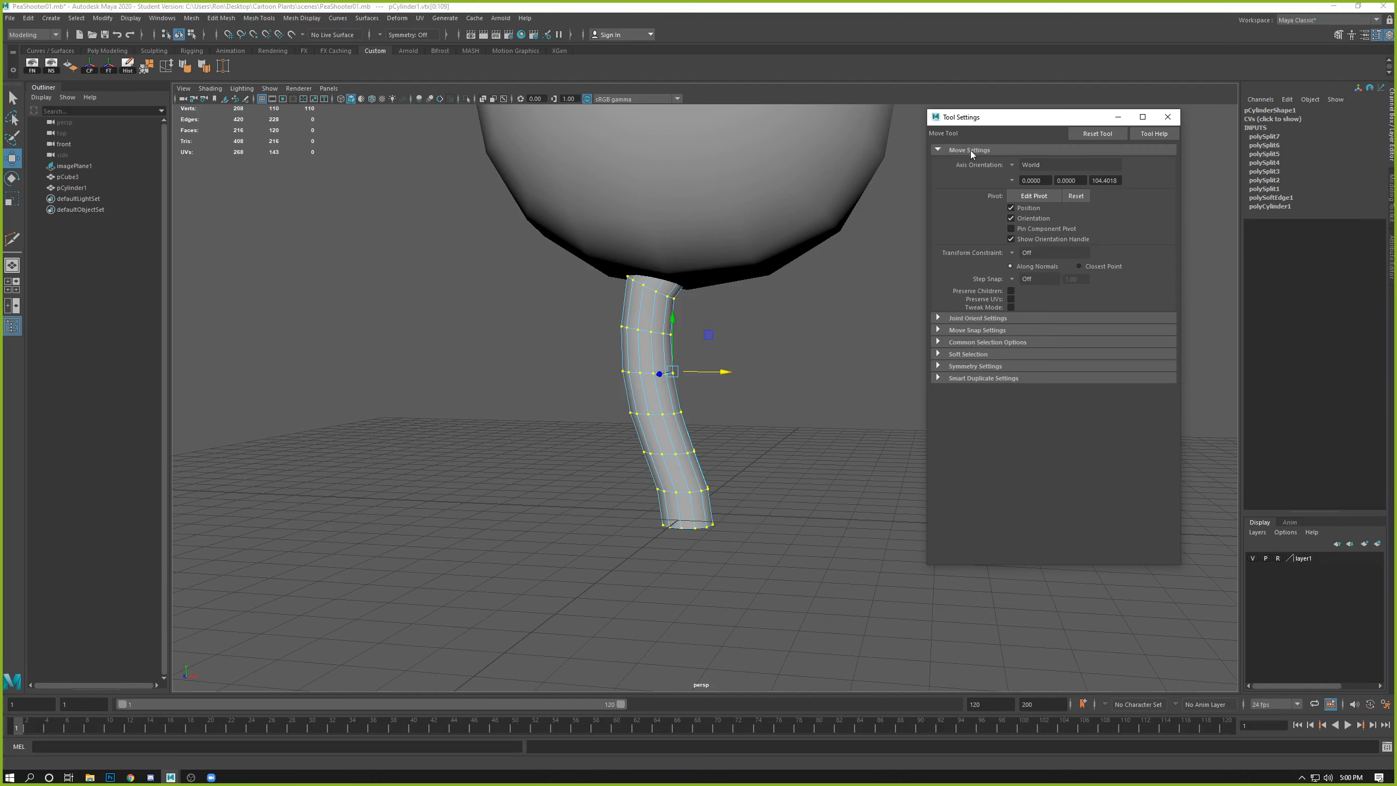
{"action": "left_click", "coordinate": [1014, 165]}
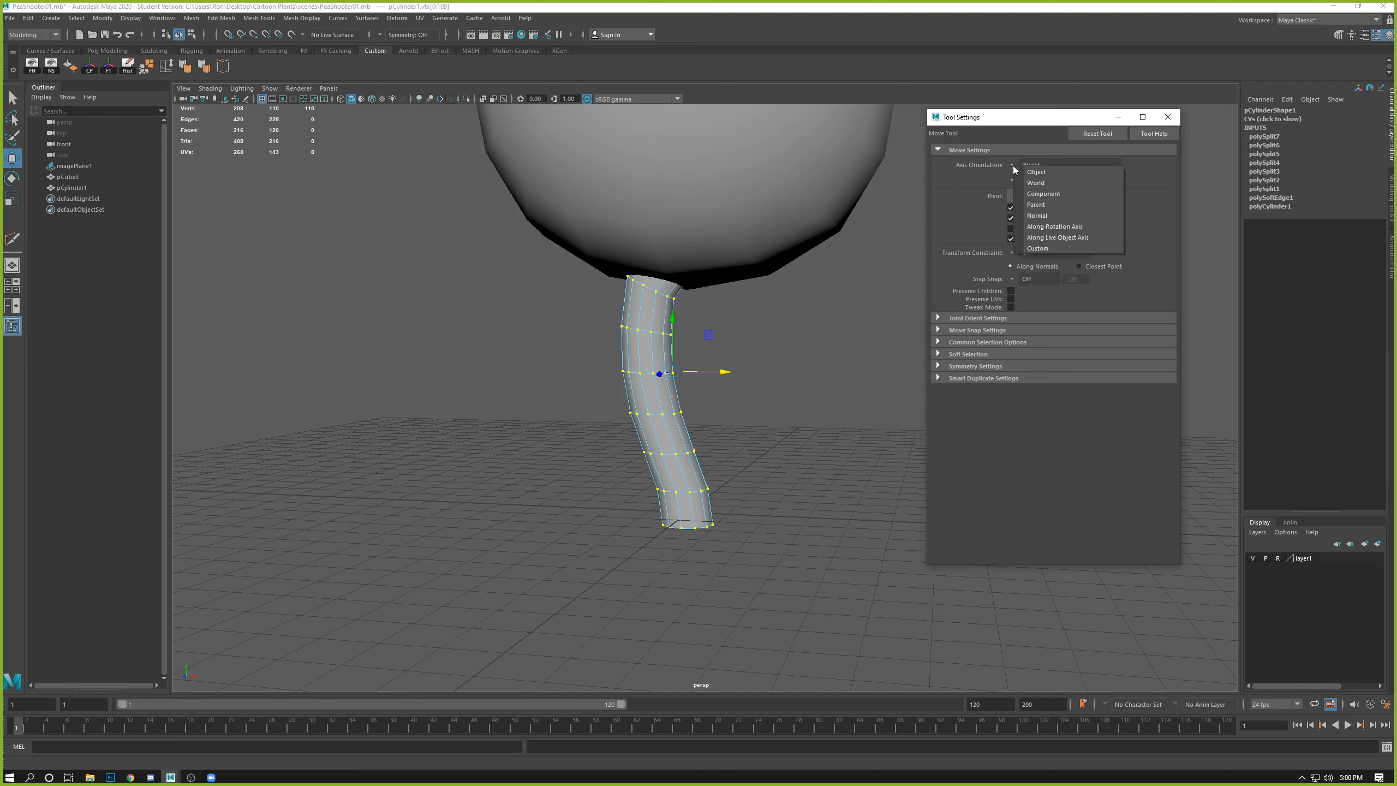
{"action": "left_click", "coordinate": [1037, 215]}
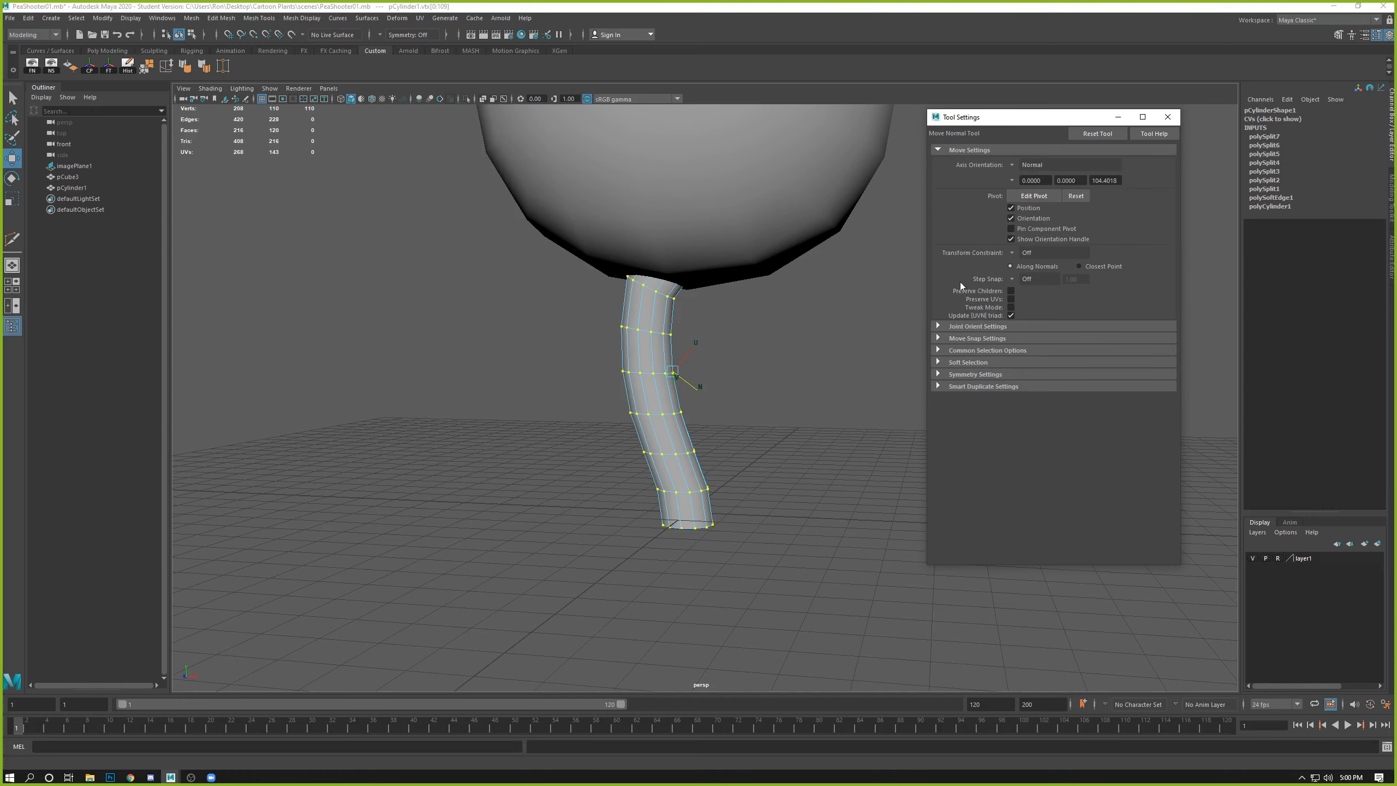
{"action": "left_click_drag", "start_coordinate": [854, 332], "coordinate": [742, 400], "text": "alt"}
{"action": "scroll", "coordinate": [682, 414], "scroll_direction": "up", "scroll_amount": 4}
{"action": "scroll", "coordinate": [711, 416], "scroll_direction": "up", "scroll_amount": 1}
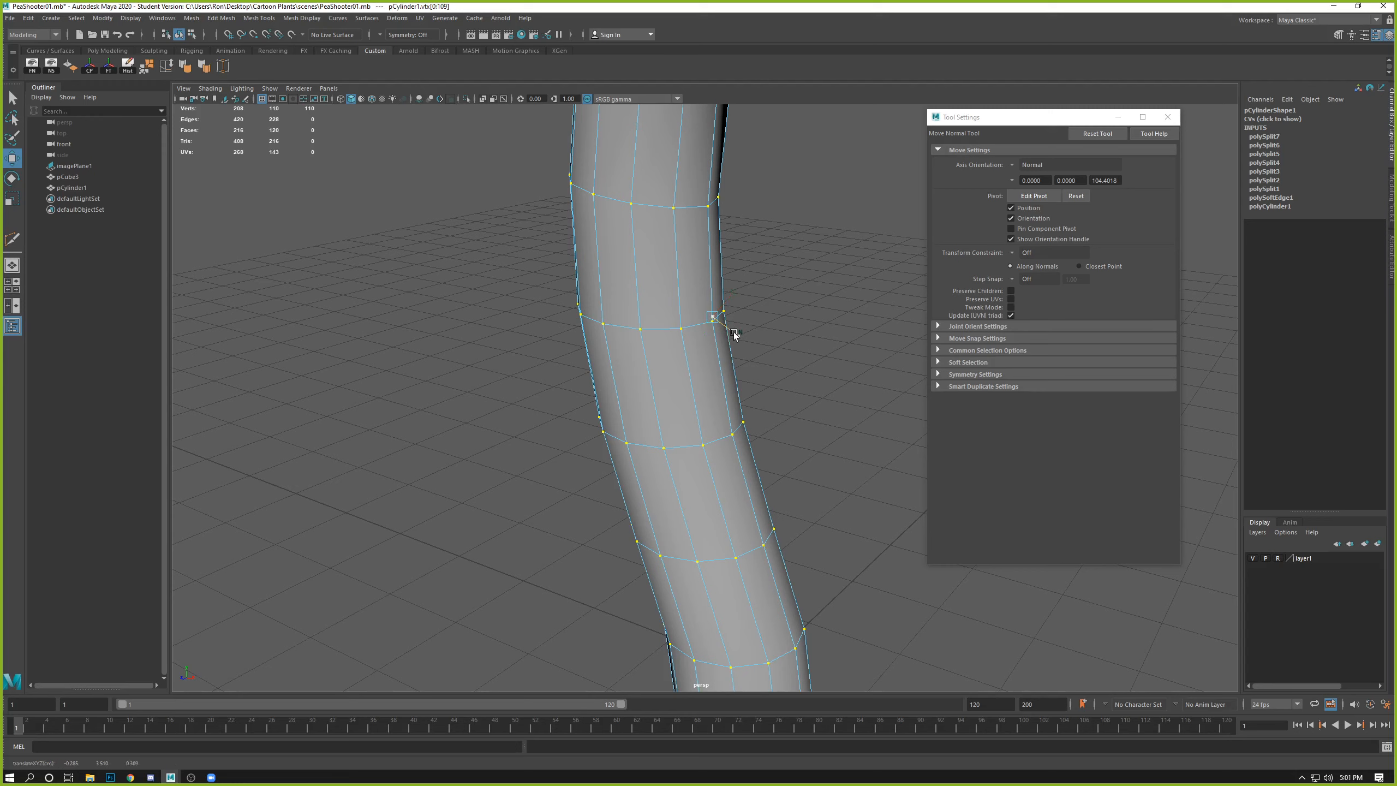
{"action": "left_click_drag", "start_coordinate": [734, 332], "coordinate": [820, 331]}
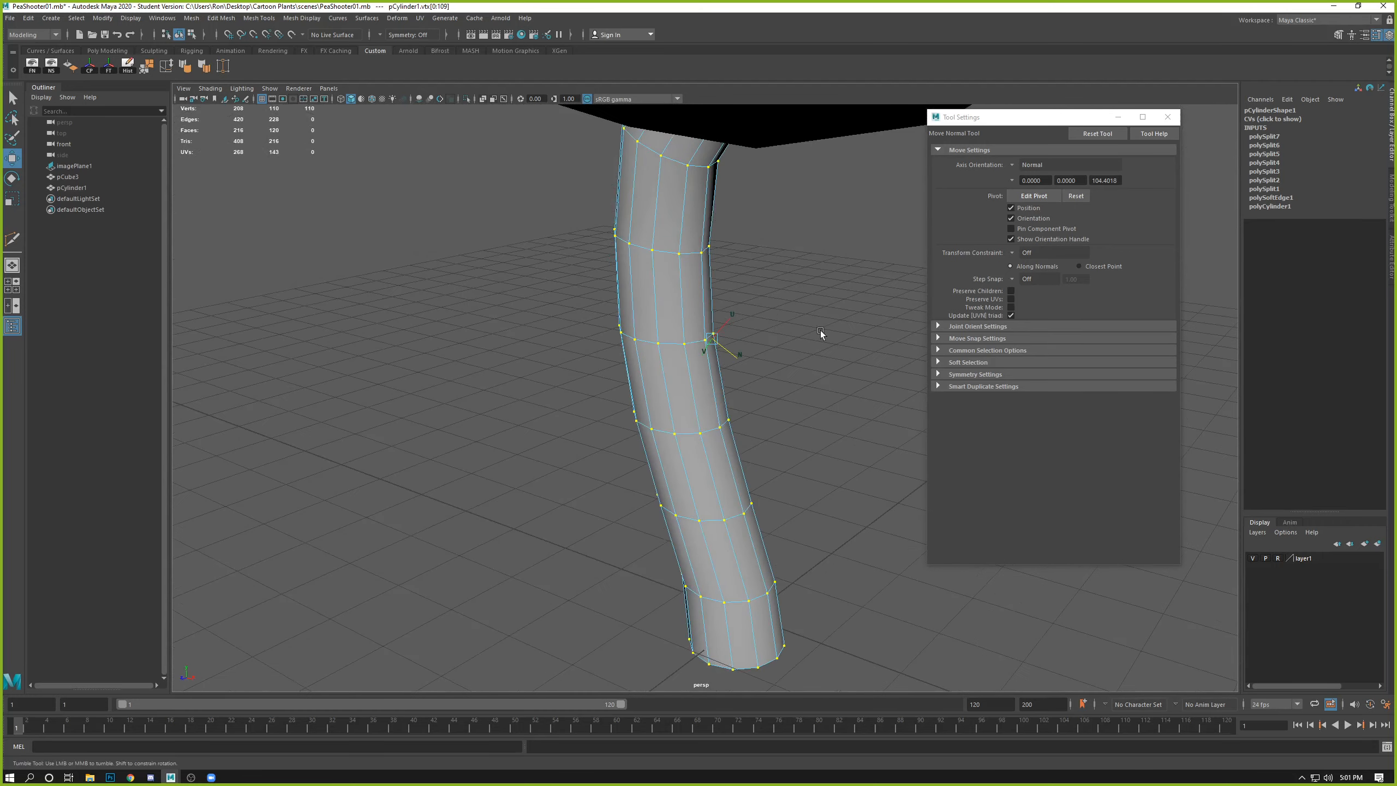
Step: Reset the Move tool to its default settings and close the tool settings window
{"action": "left_click", "coordinate": [1012, 165]}
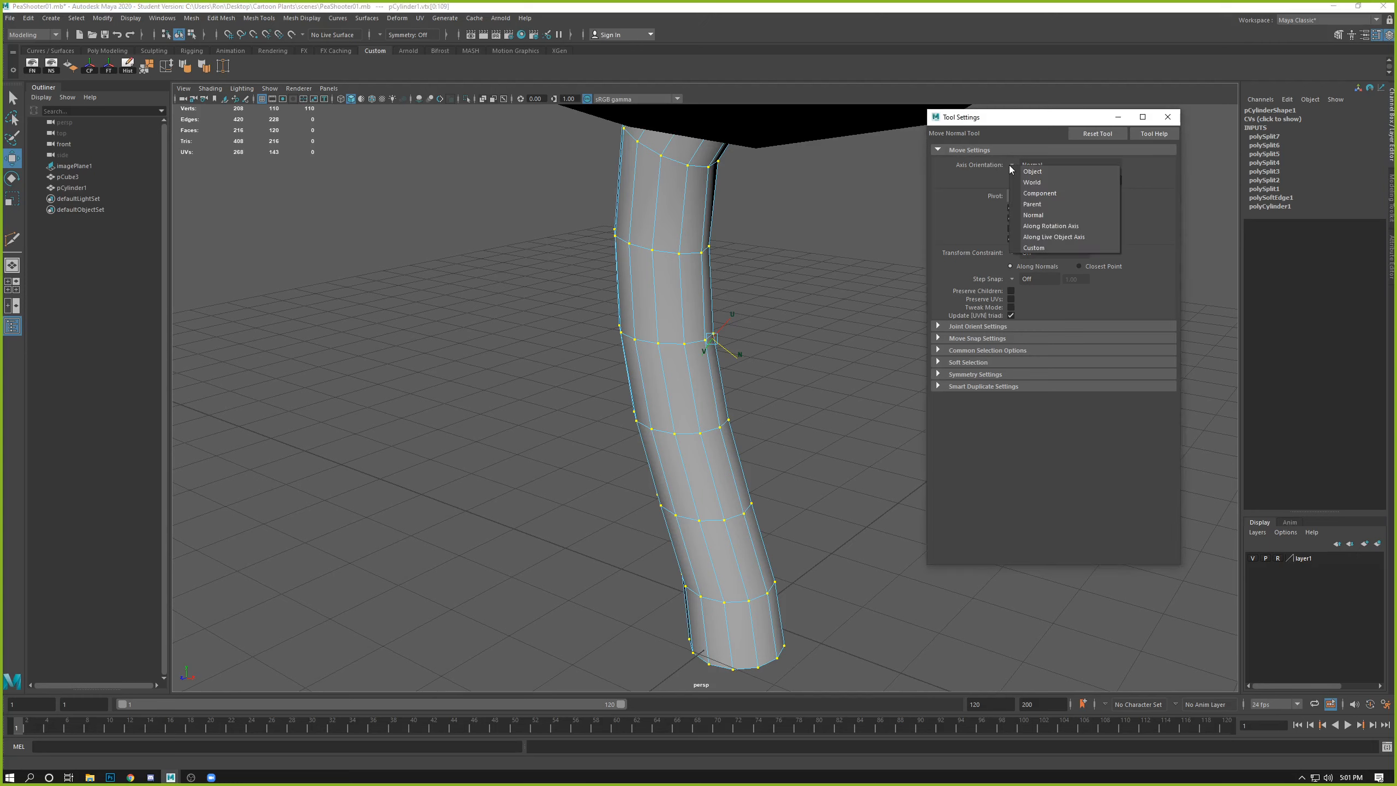
{"action": "left_click", "coordinate": [951, 177]}
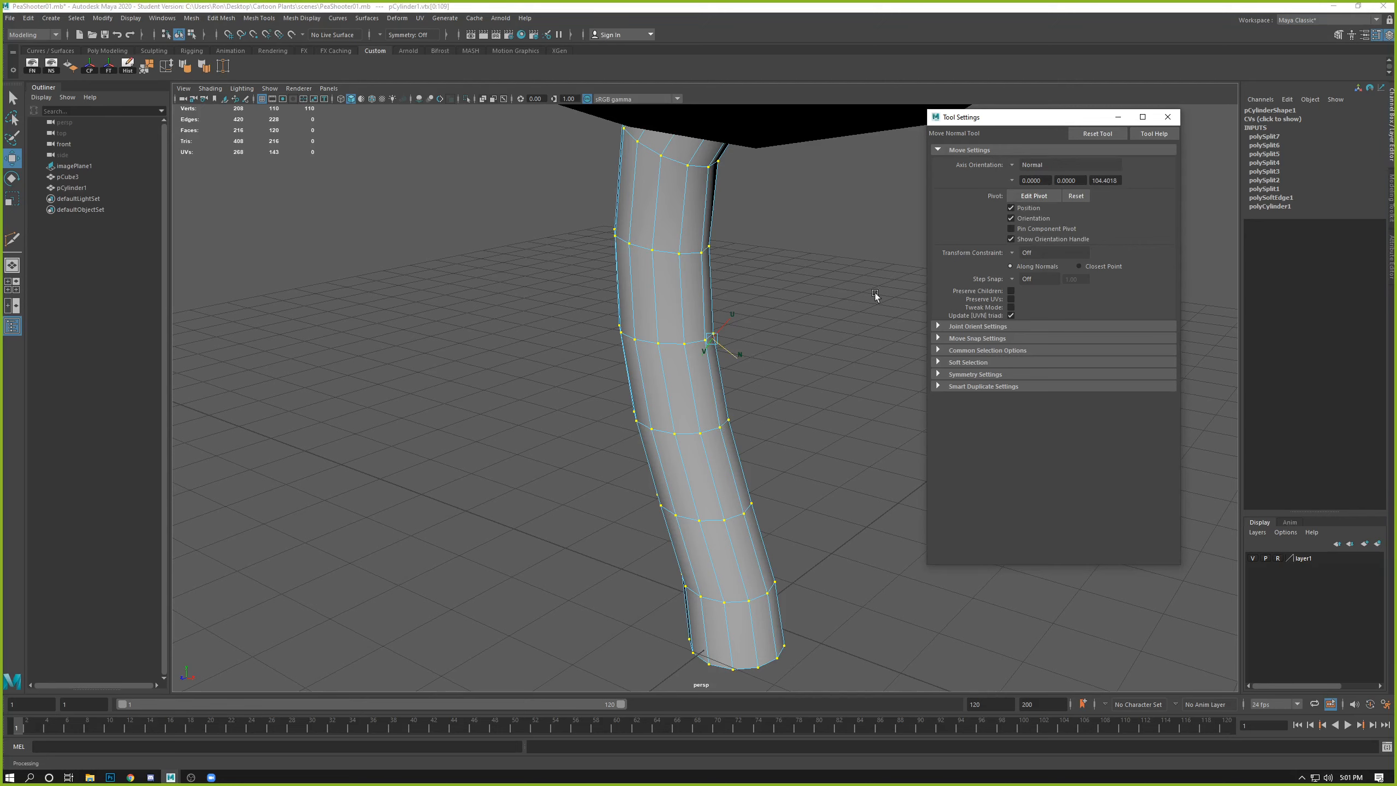
{"action": "left_click", "coordinate": [1085, 137]}
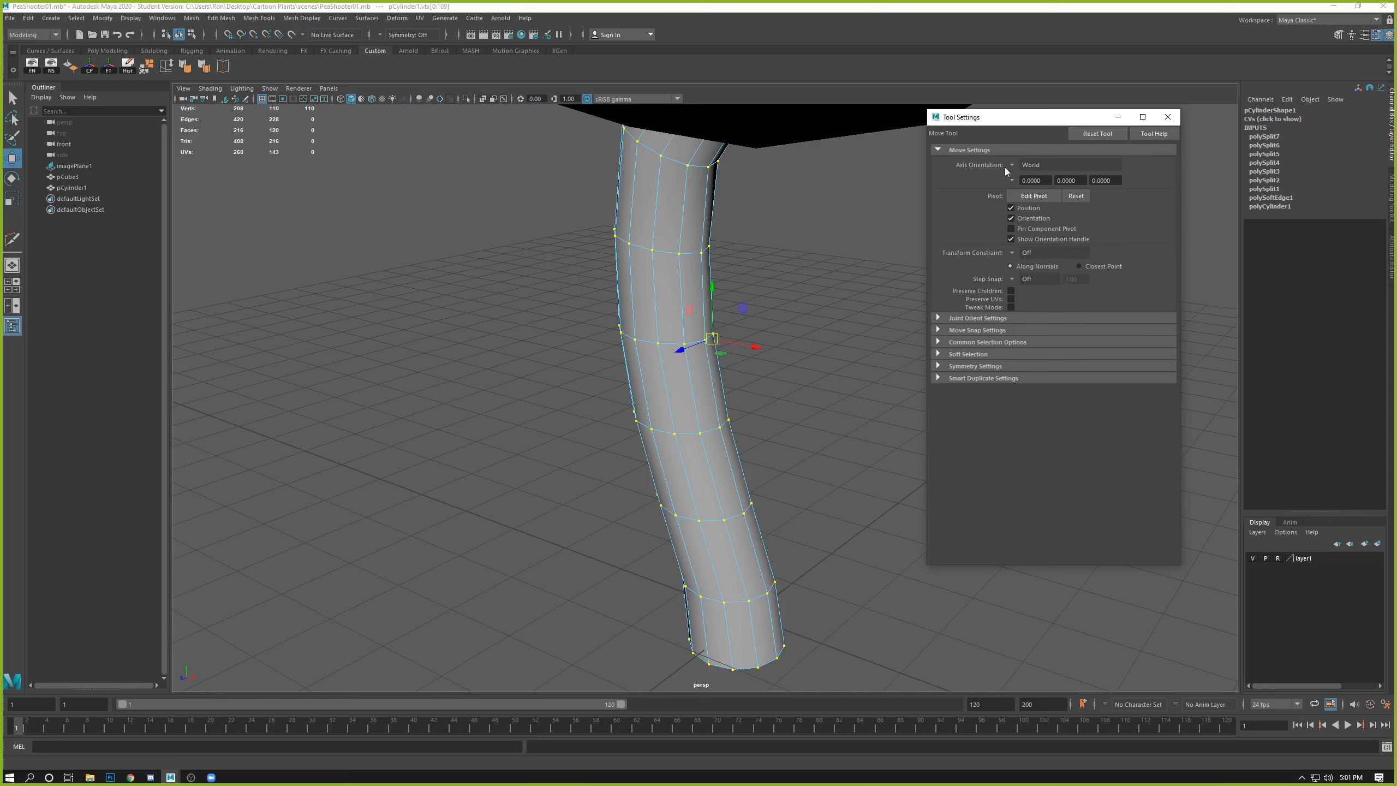
{"action": "left_click", "coordinate": [1168, 117]}
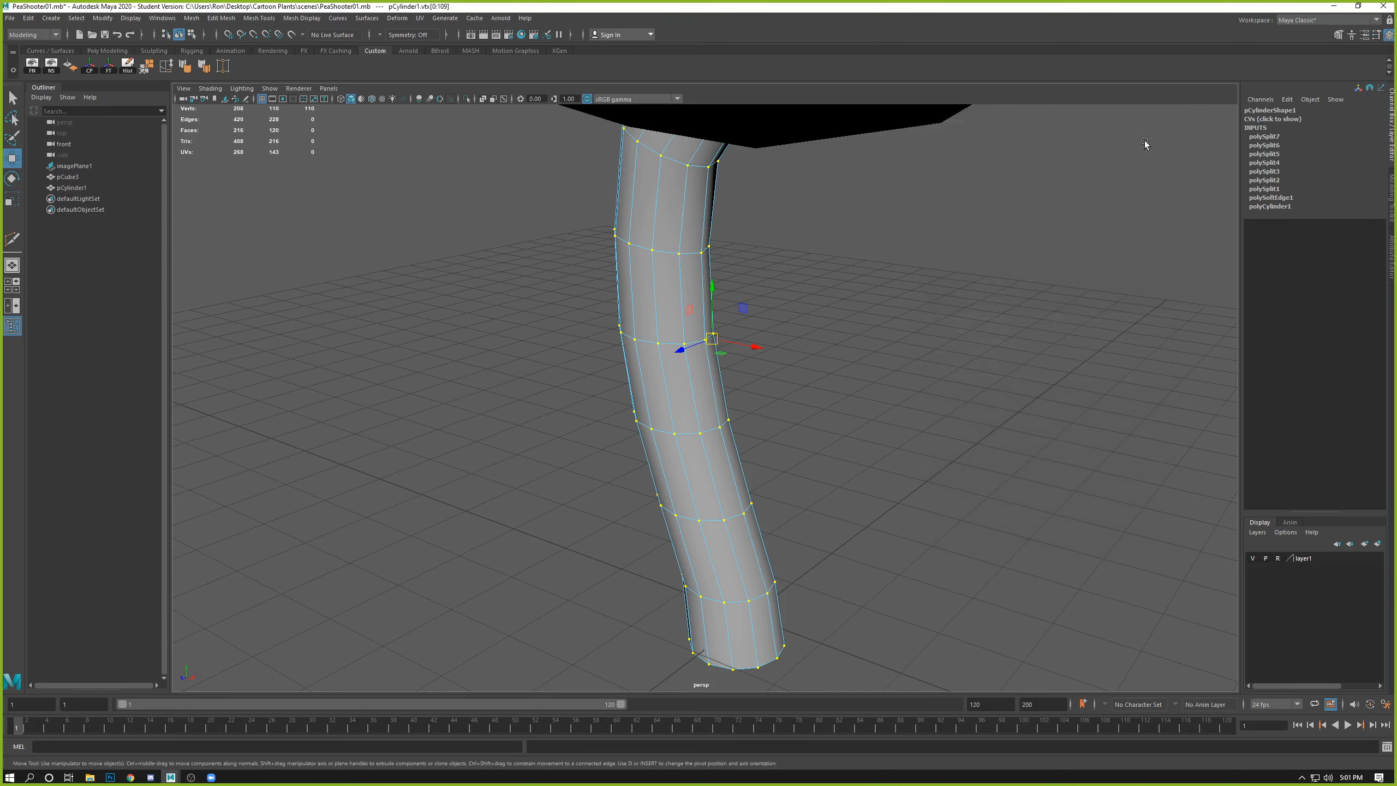
Step: Clear the full vertex selection on the stem and examine the head and stem together in the perspective view
{"action": "left_click", "coordinate": [825, 315]}
{"action": "left_click", "coordinate": [677, 271]}
{"action": "left_click_drag", "start_coordinate": [676, 271], "coordinate": [716, 279], "text": "alt"}
{"action": "right_click_drag", "start_coordinate": [716, 278], "coordinate": [618, 240], "text": "alt"}
{"action": "middle_click_drag", "start_coordinate": [619, 240], "coordinate": [639, 315], "text": "alt"}
{"action": "right_click_drag", "start_coordinate": [639, 315], "coordinate": [580, 311], "text": "alt"}
{"action": "middle_click_drag", "start_coordinate": [753, 349], "coordinate": [774, 401], "text": "alt"}
{"action": "right_click_drag", "start_coordinate": [775, 401], "coordinate": [641, 329], "text": "alt"}
{"action": "left_click_drag", "start_coordinate": [640, 329], "coordinate": [654, 317], "text": "alt"}
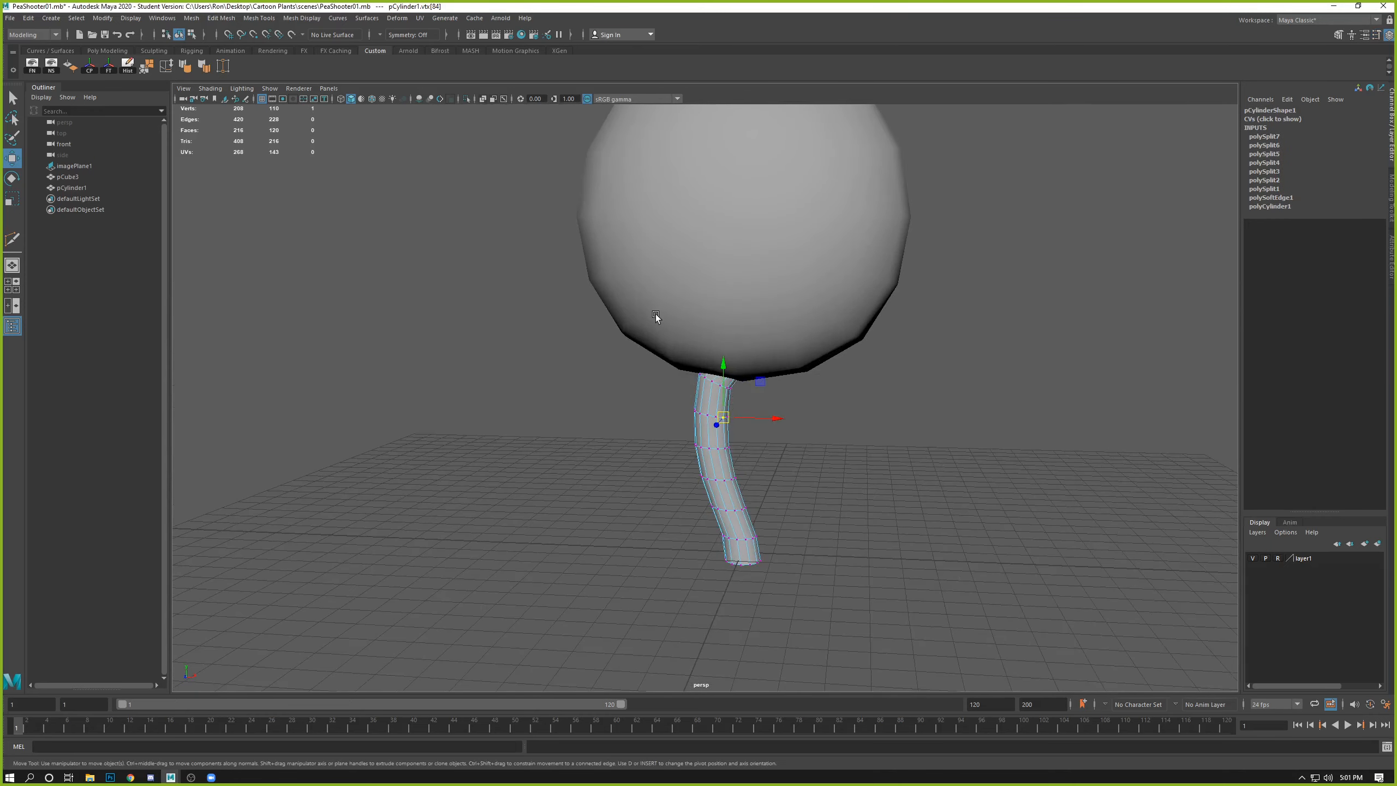
Step: Return to object mode, select the head, and switch to the four-view layout to compare it with the reference
{"action": "right_click_drag", "start_coordinate": [690, 266], "coordinate": [735, 247]}
{"action": "left_click", "coordinate": [709, 303]}
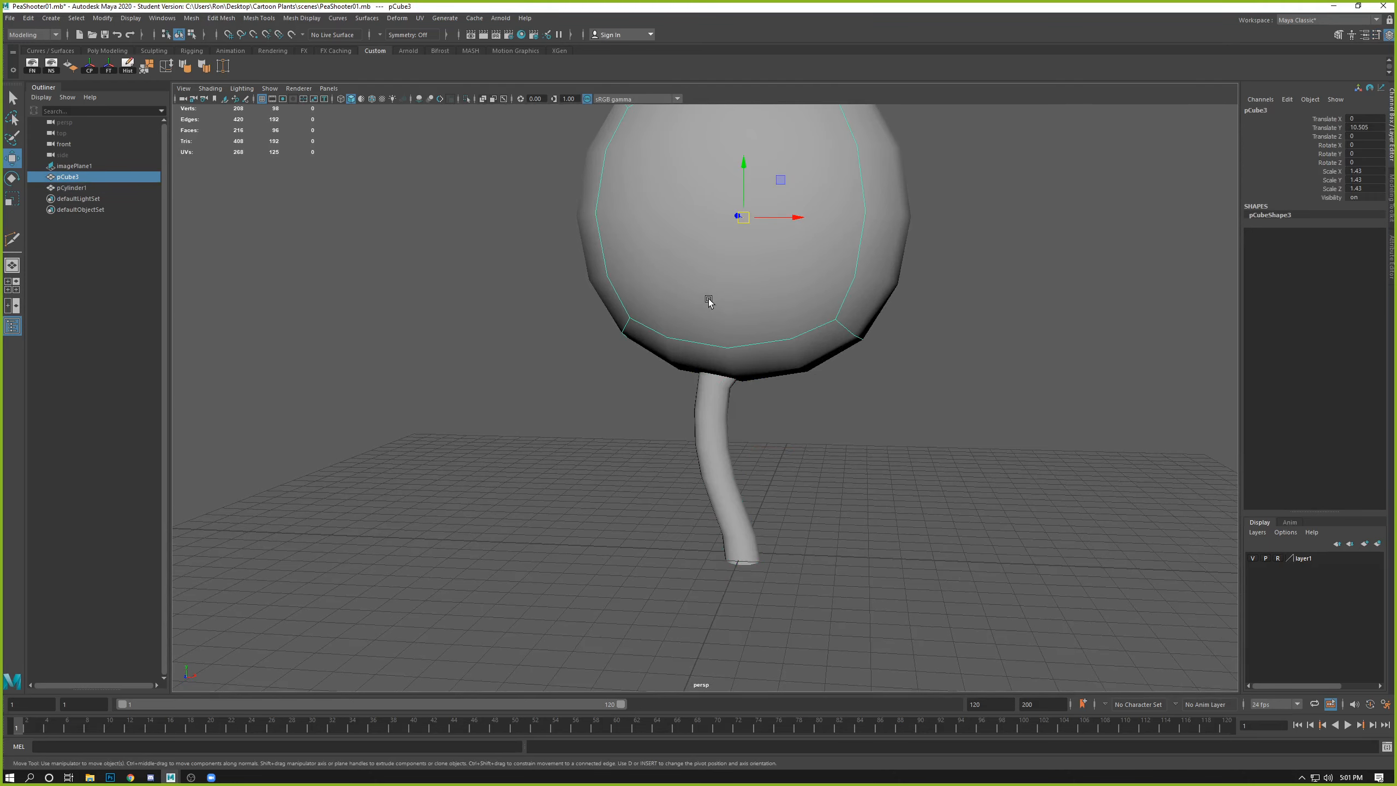
{"action": "left_click", "coordinate": [732, 483]}
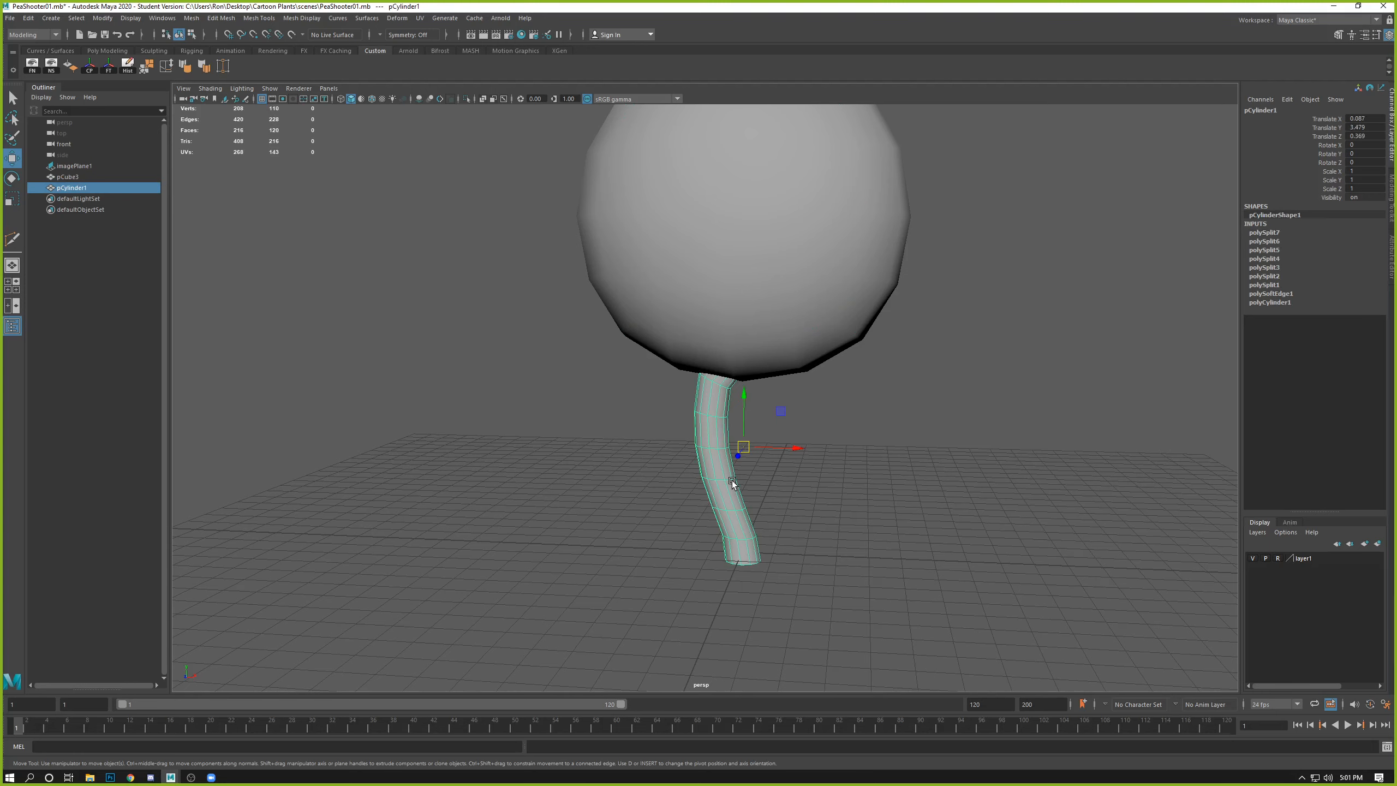
{"action": "left_click", "coordinate": [764, 338]}
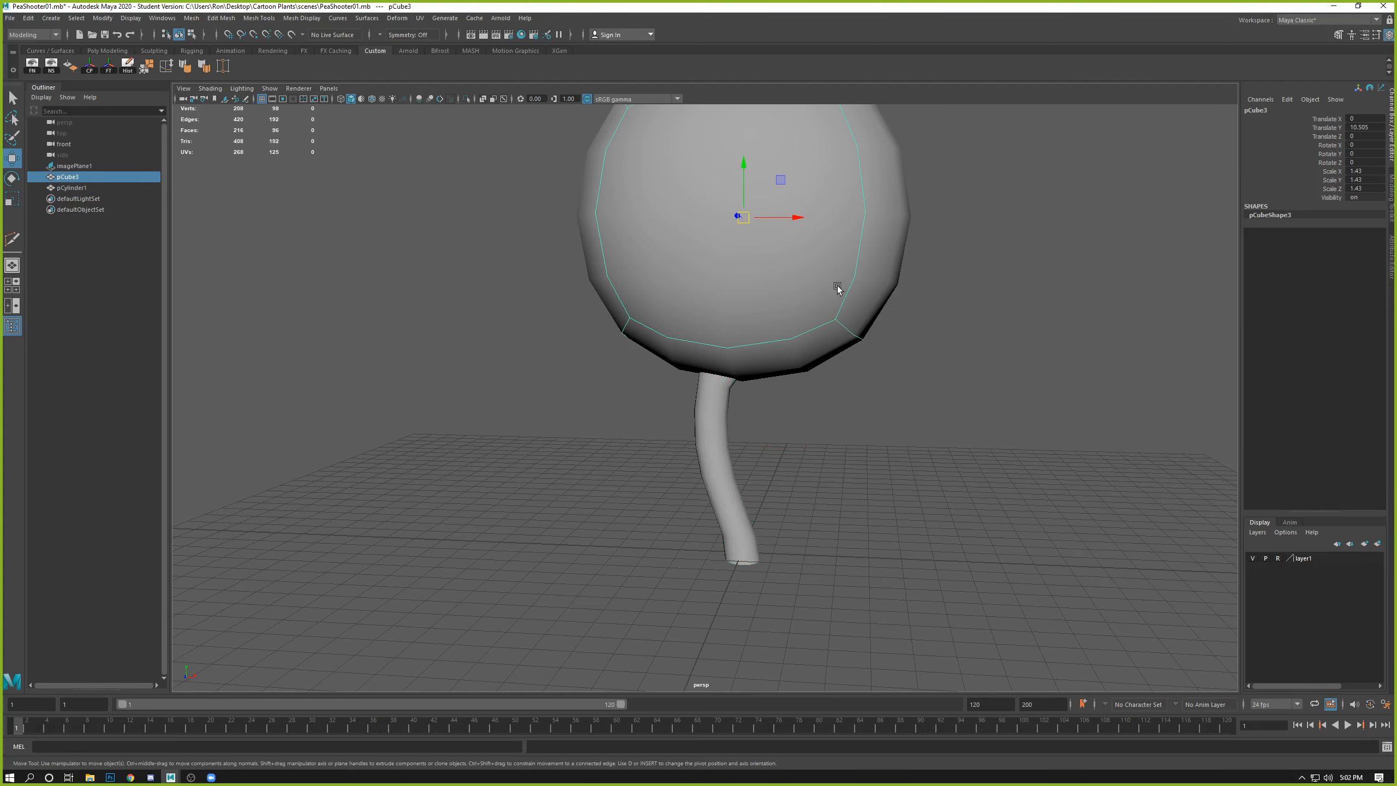
{"action": "middle_click_drag", "start_coordinate": [886, 212], "coordinate": [887, 331], "text": "alt"}
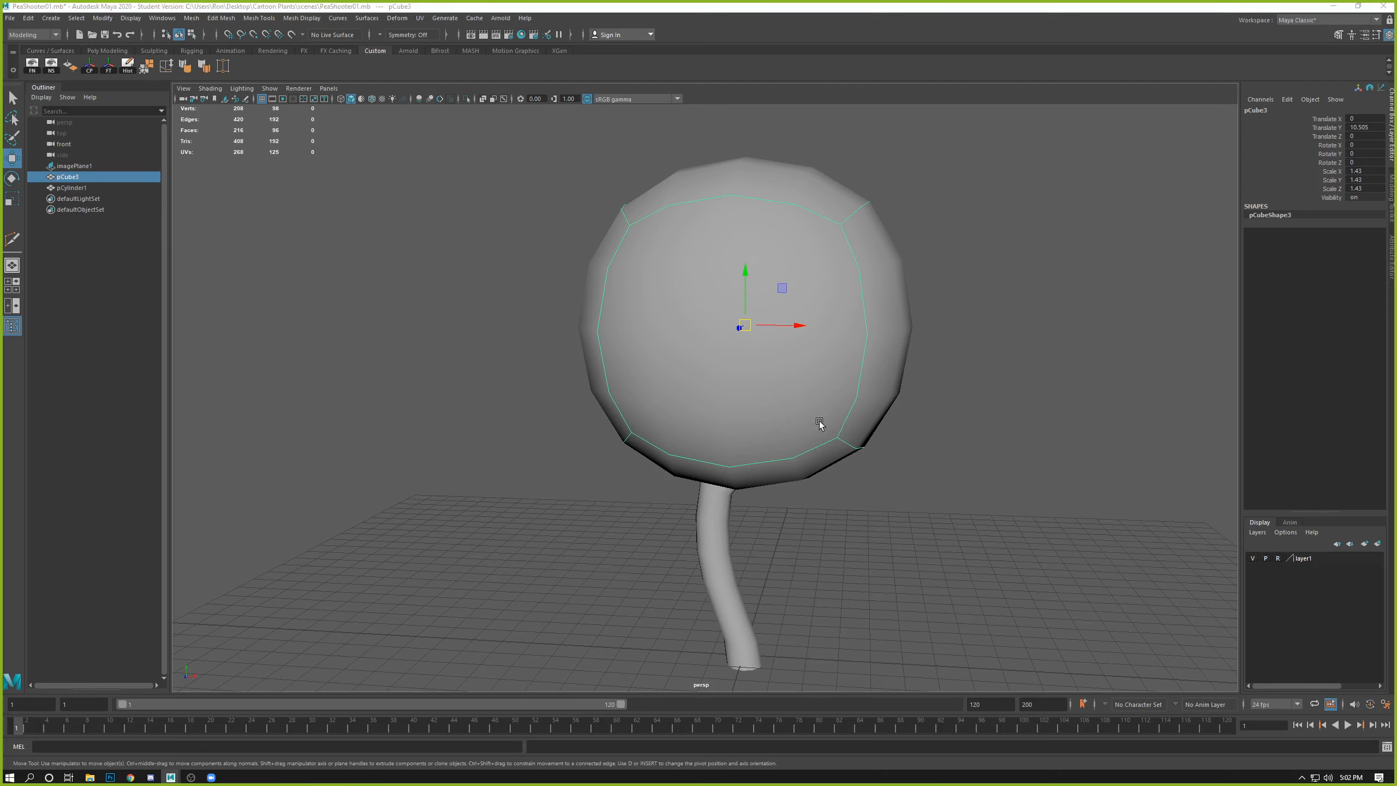
{"action": "key", "text": "space"}
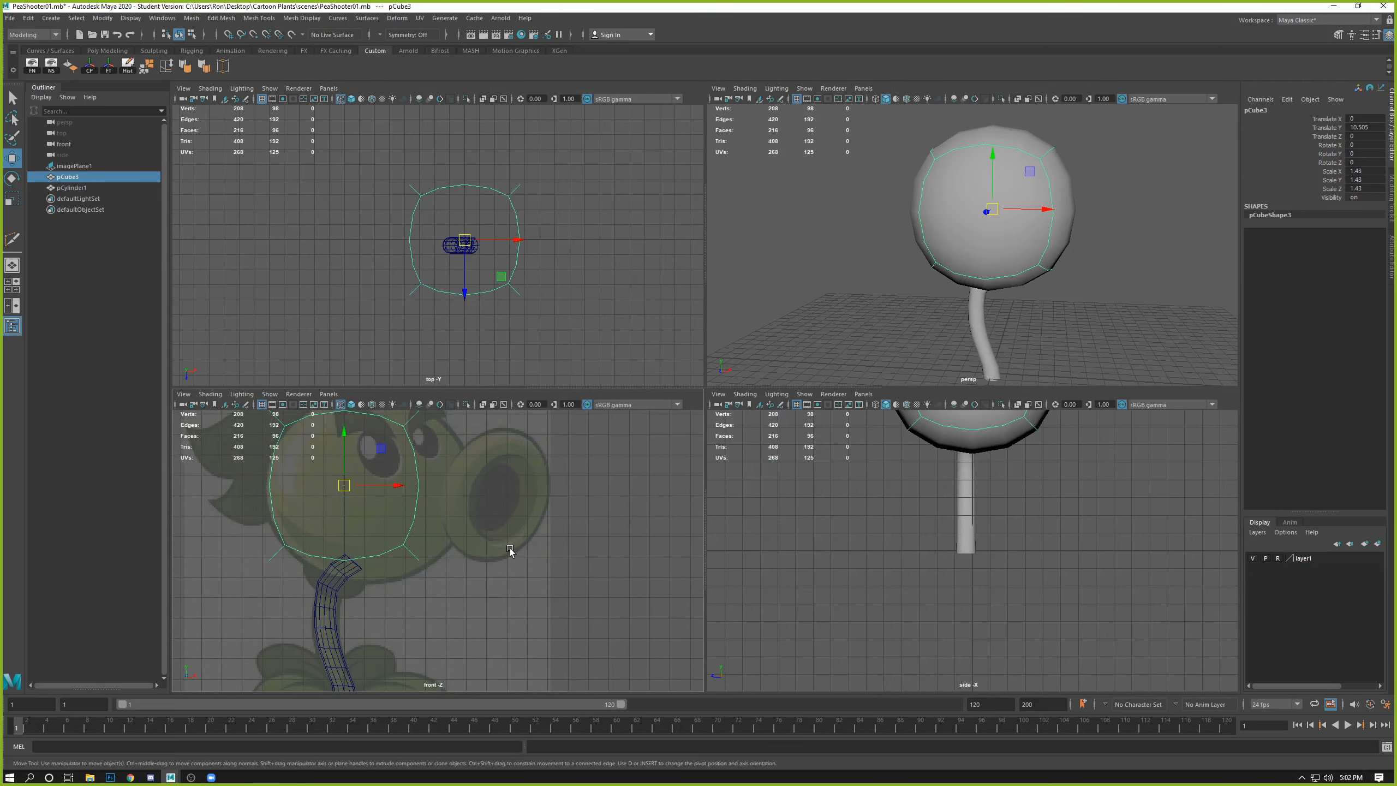